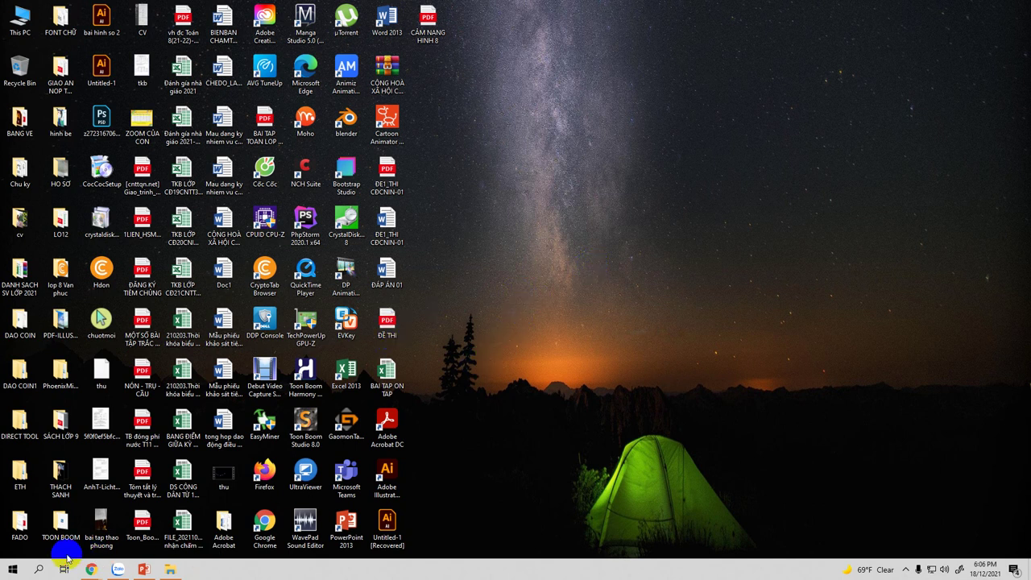
Launch PowerPoint 2013 from the Microsoft Office 2013 folder in the Start menu.
click(13, 574)
scroll(81, 426, down, 5)
scroll(85, 444, down, 5)
scroll(100, 478, down, 5)
scroll(105, 435, down, 2)
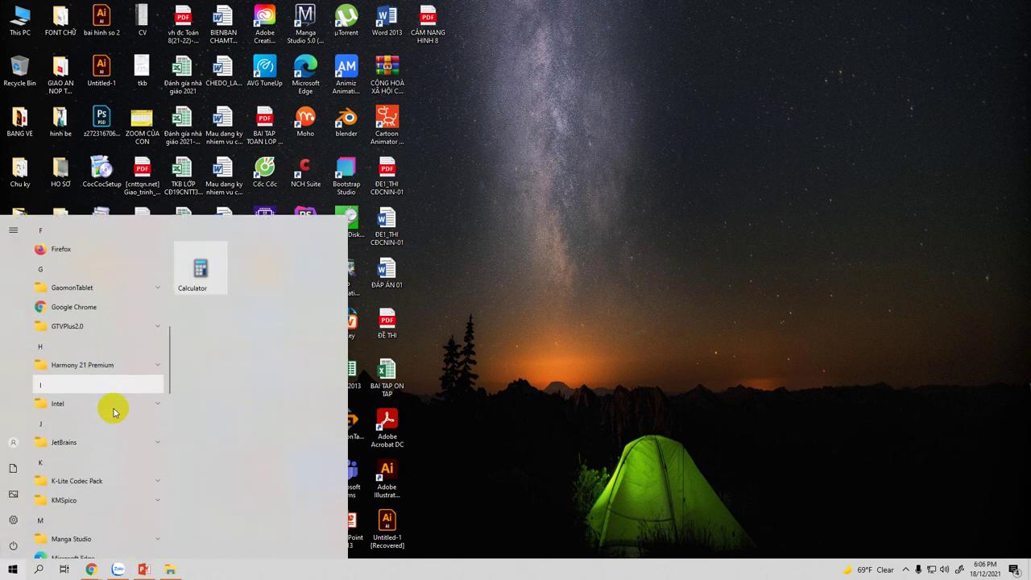
scroll(113, 418, down, 4)
click(110, 400)
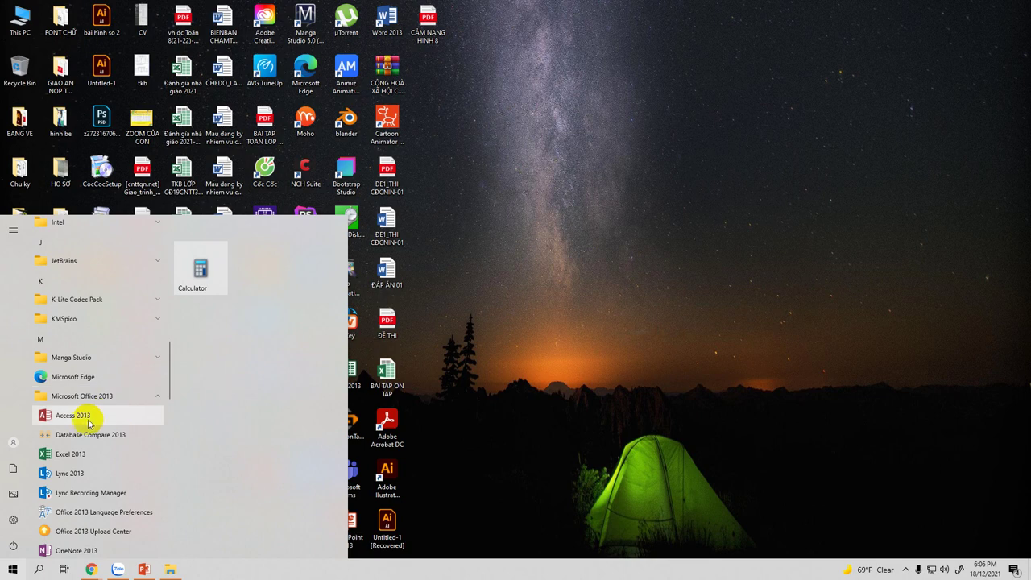
scroll(85, 427, down, 2)
scroll(74, 475, down, 2)
click(80, 467)
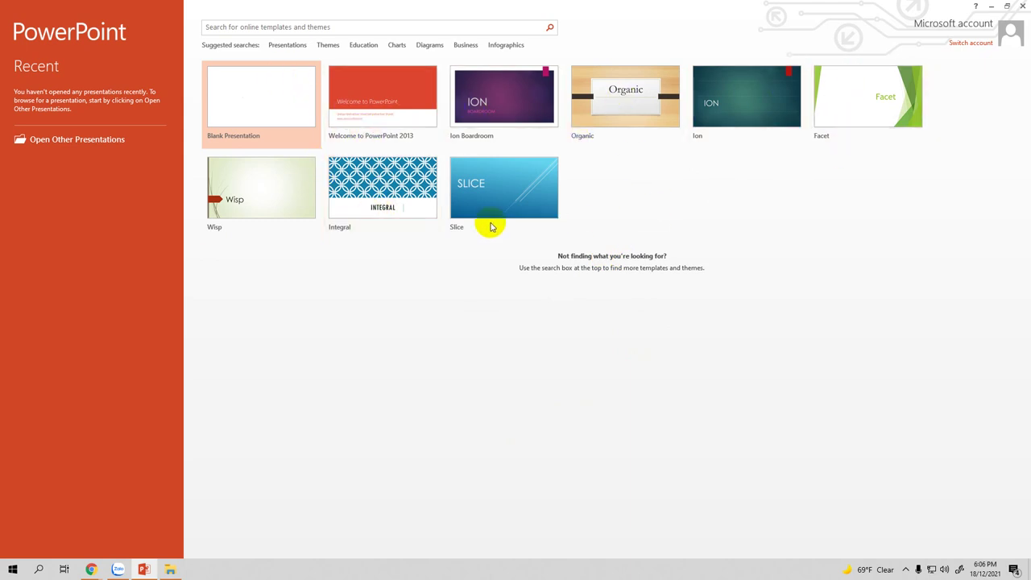
Create a new Blank Presentation from the PowerPoint start screen.
click(367, 94)
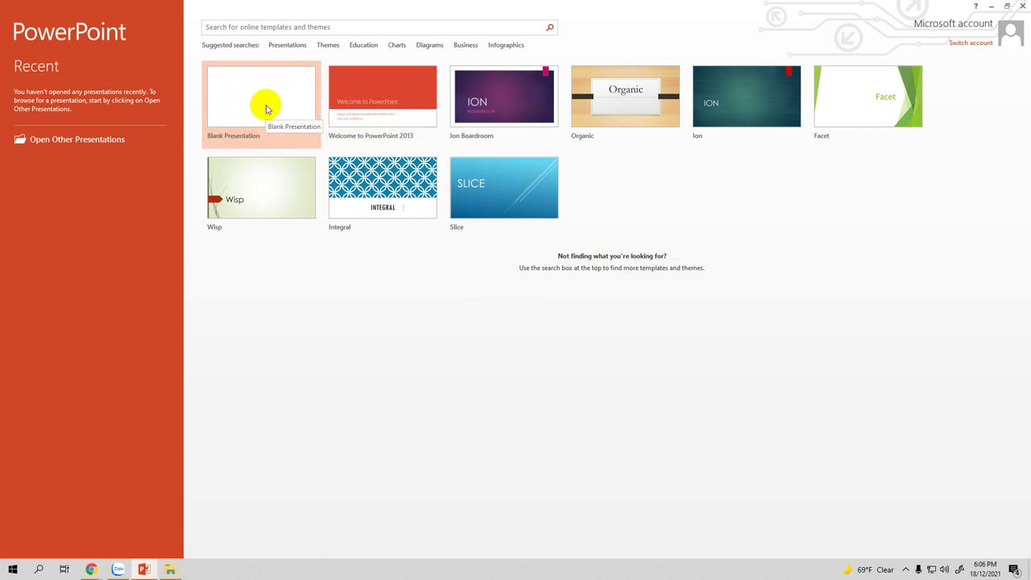
click(266, 108)
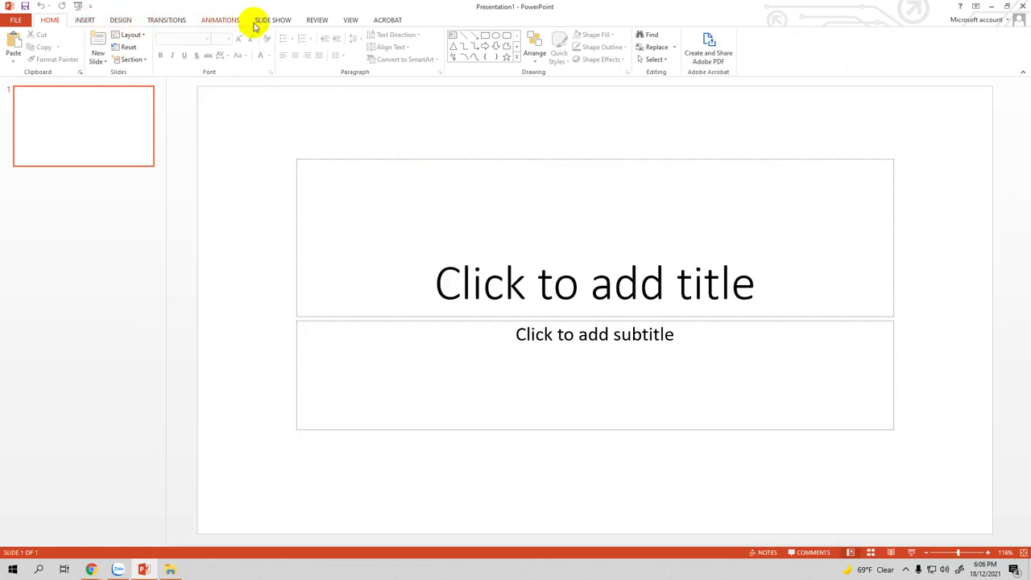
Browse the Insert, Design and Transitions ribbon tabs, ending on Animations.
click(85, 21)
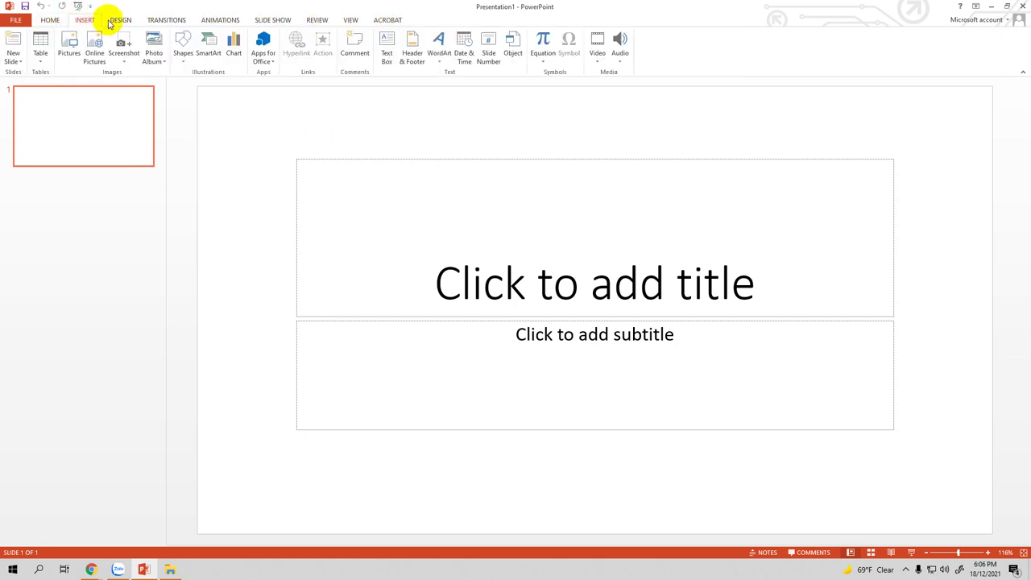
click(120, 21)
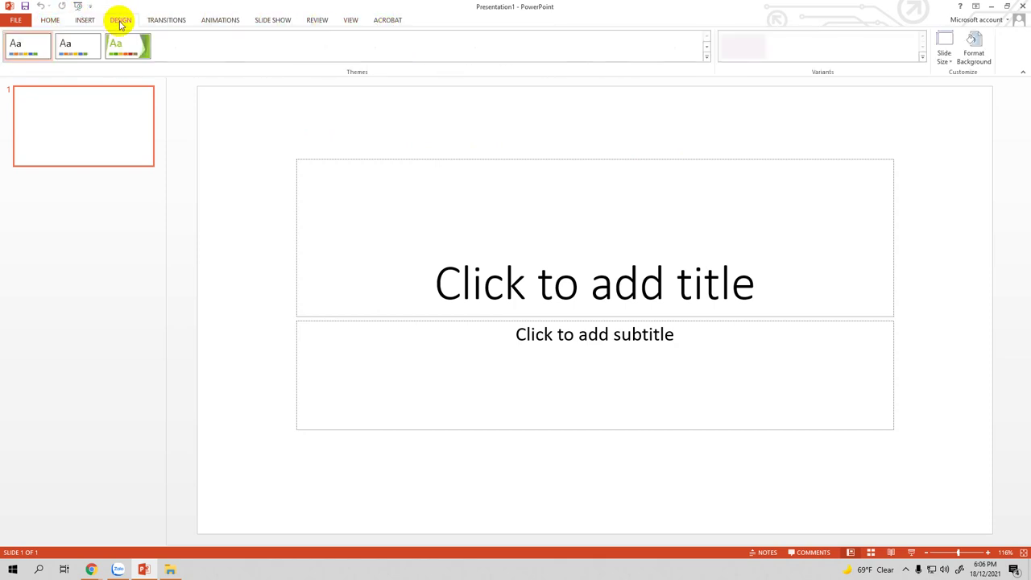
click(166, 21)
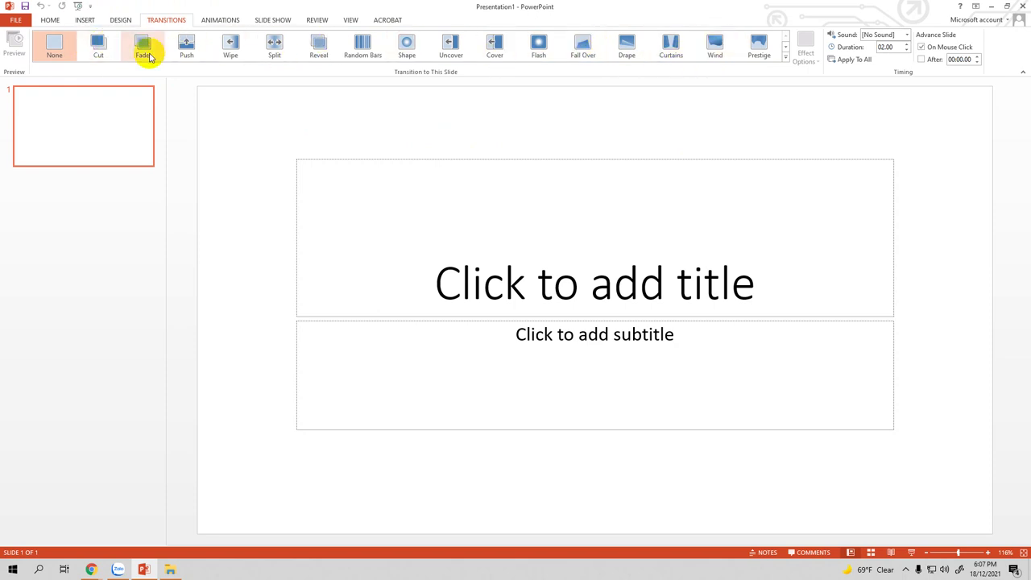
click(218, 21)
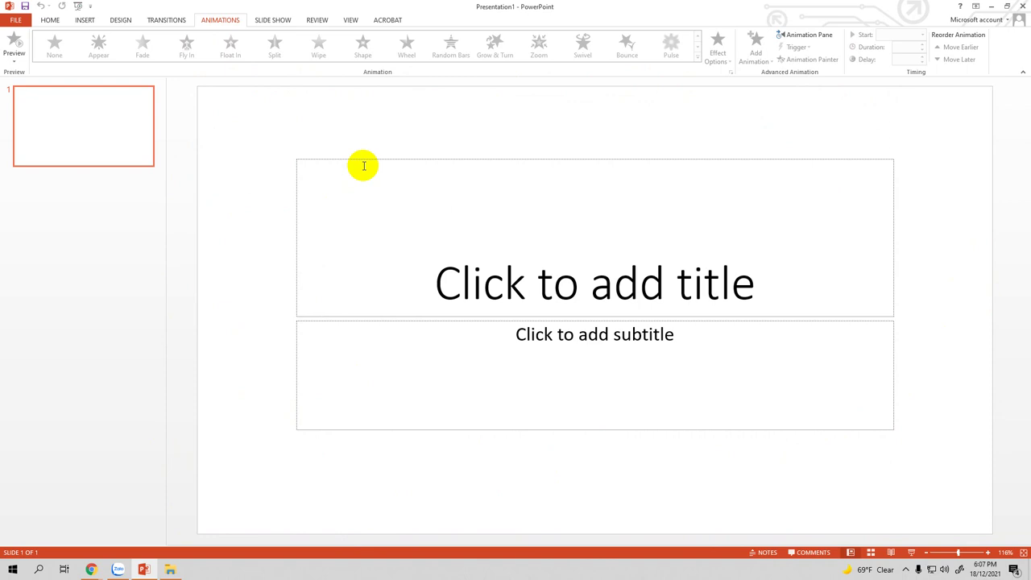
Place the cursor in the title placeholder and bring up the Slide Show options.
click(363, 166)
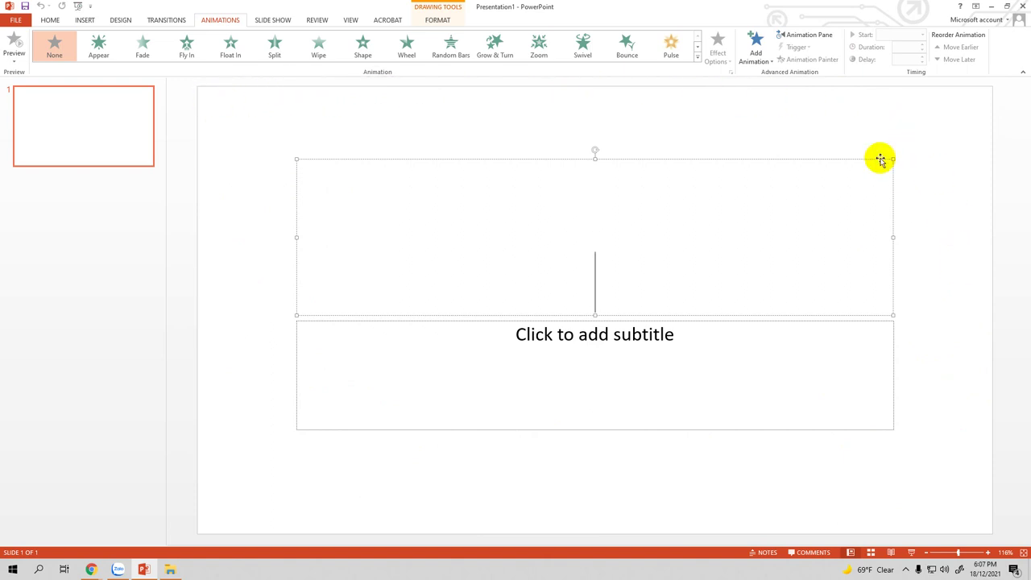
click(263, 20)
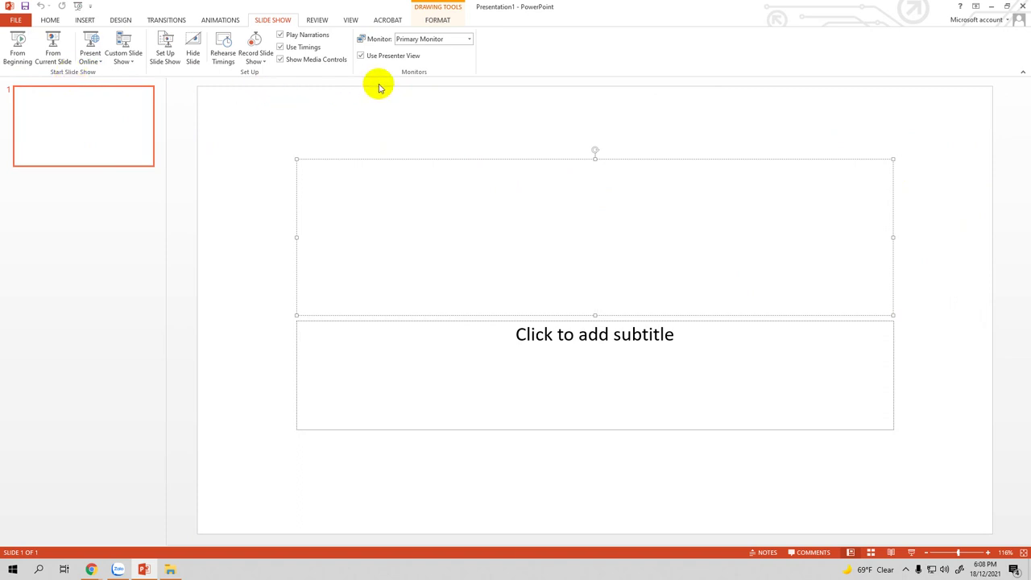
Keep Primary Monitor, browse the Review, View and Acrobat tabs, then open the File backstage.
click(466, 40)
click(465, 40)
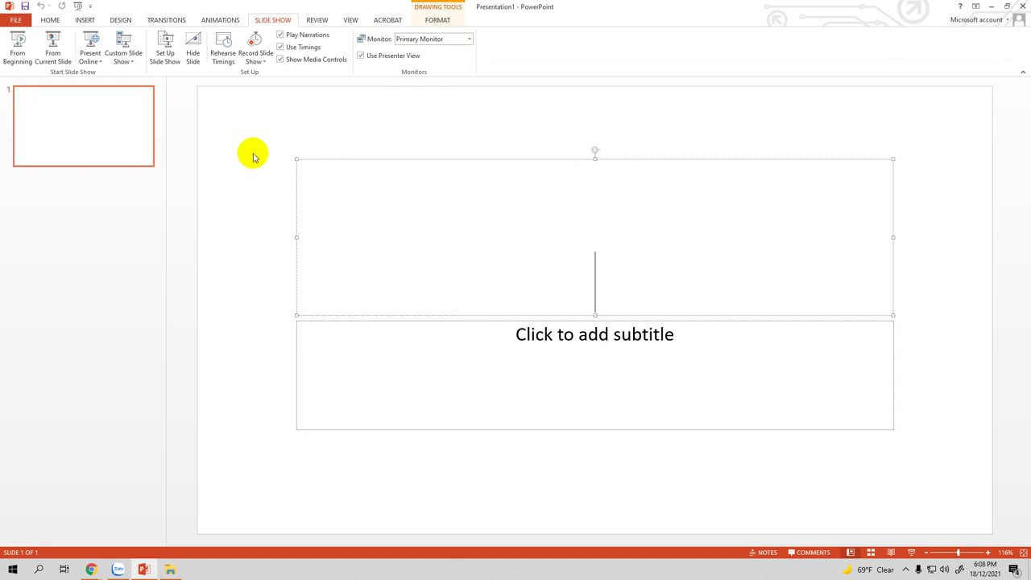
click(317, 21)
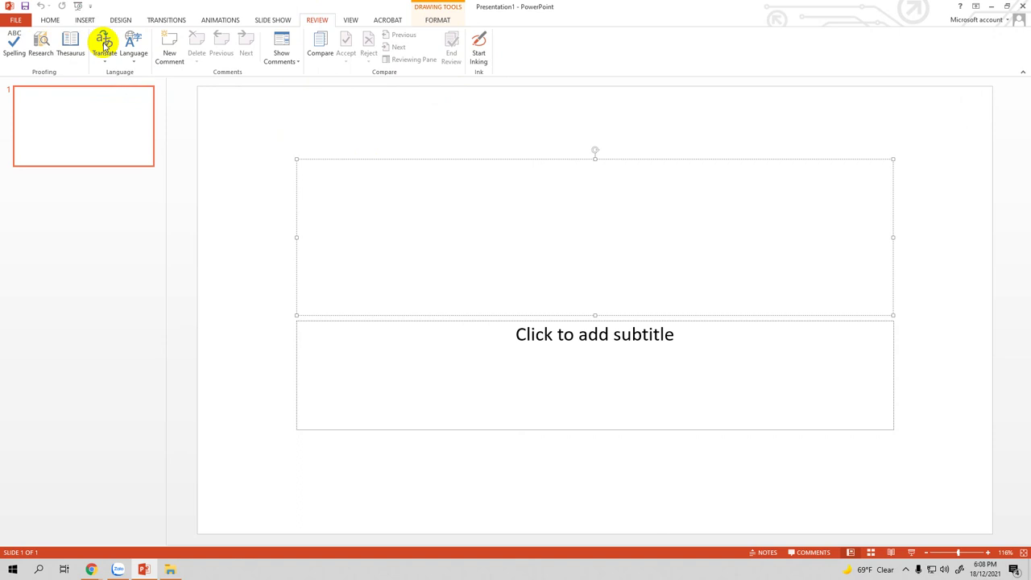
click(351, 20)
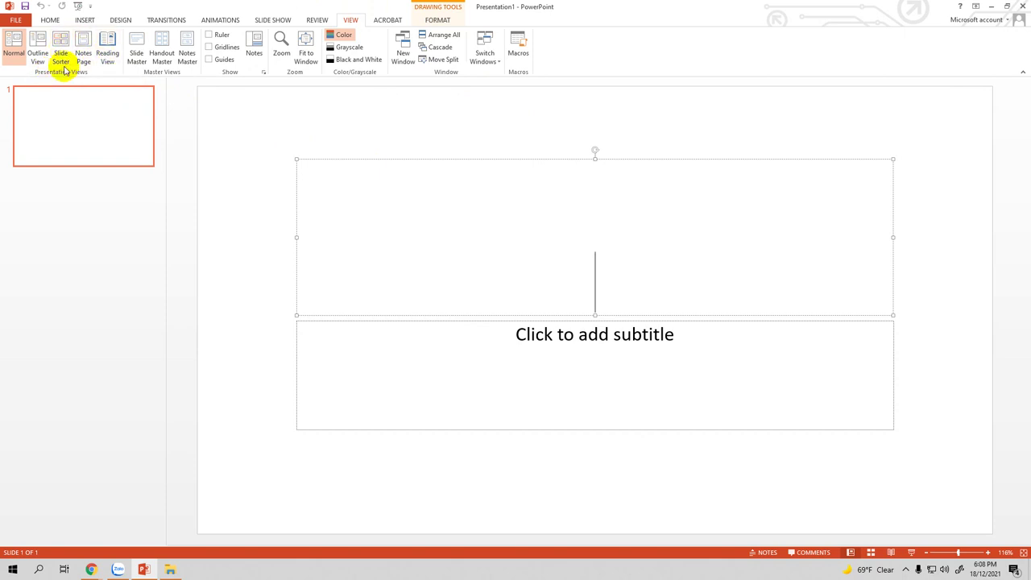
click(386, 23)
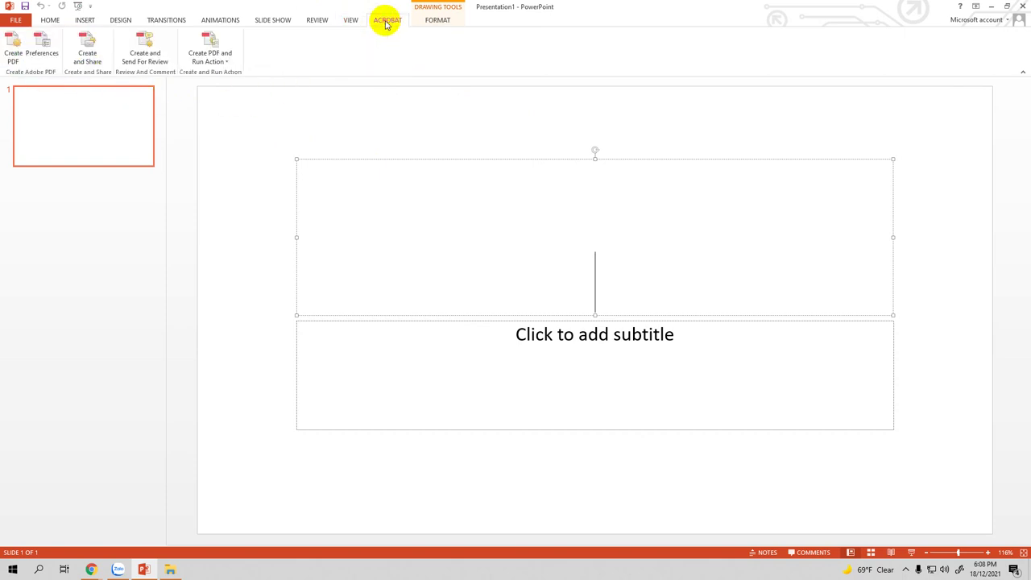
click(46, 23)
click(16, 20)
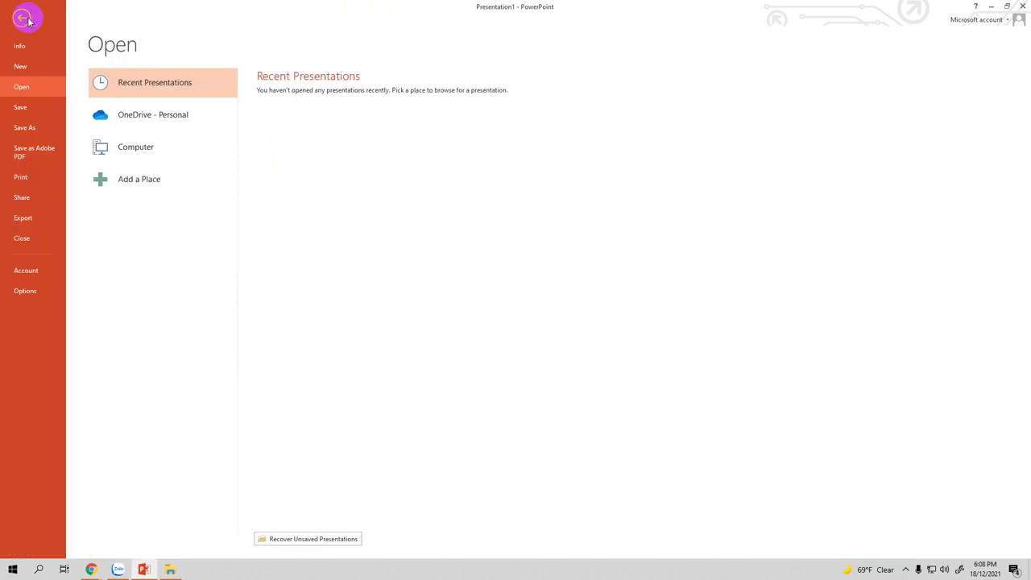
Leave Backstage, then open and cancel the PowerPoint Options dialog without changes.
click(20, 17)
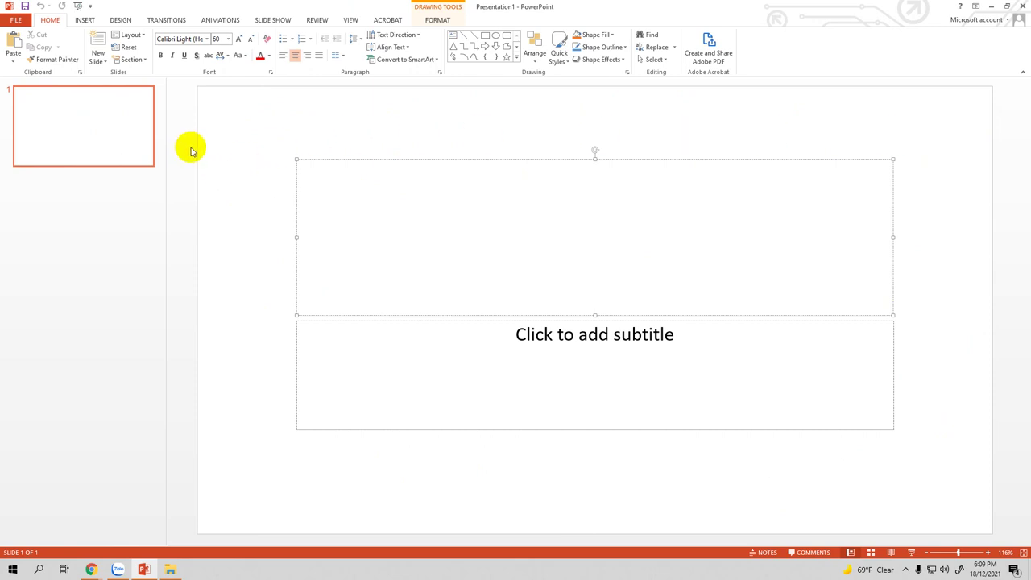
click(16, 21)
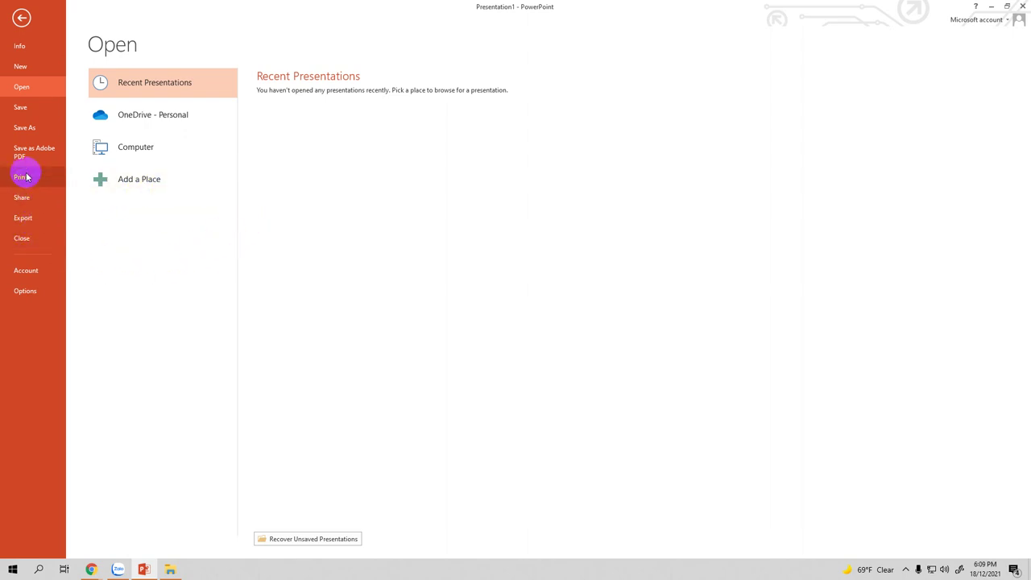
click(30, 293)
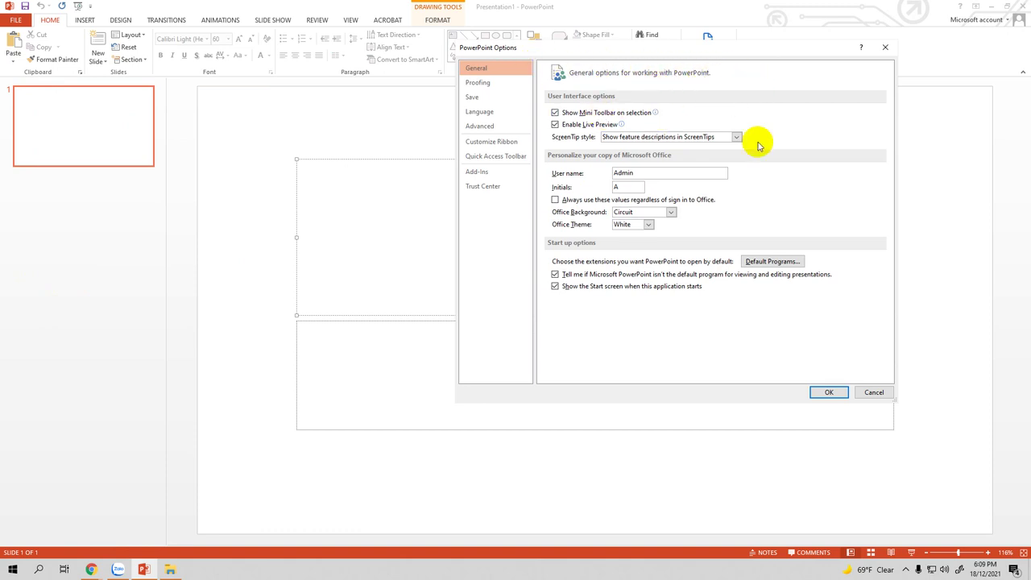
click(874, 392)
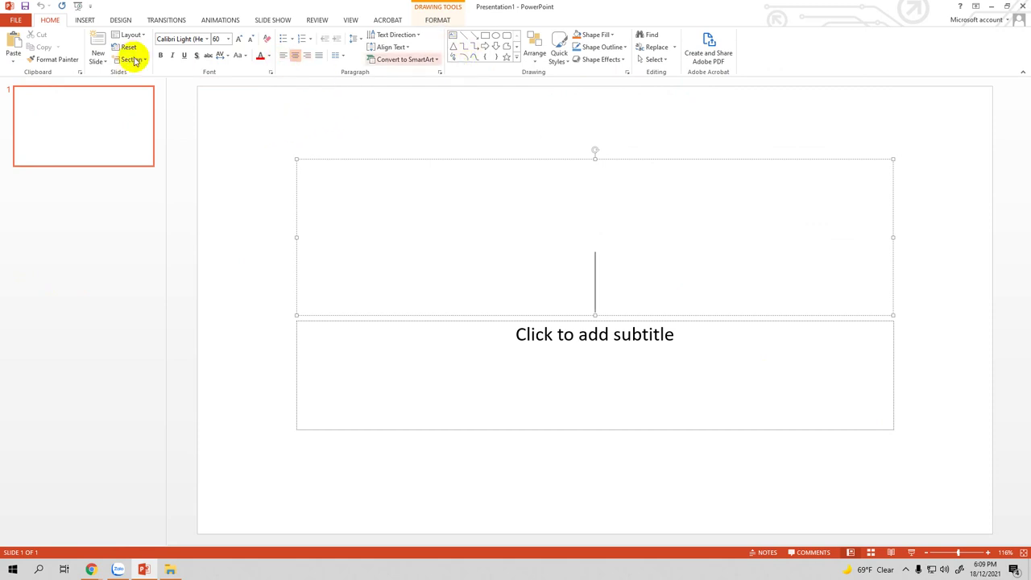
Draw a rectangle above the title box using the Insert Shapes gallery.
click(84, 20)
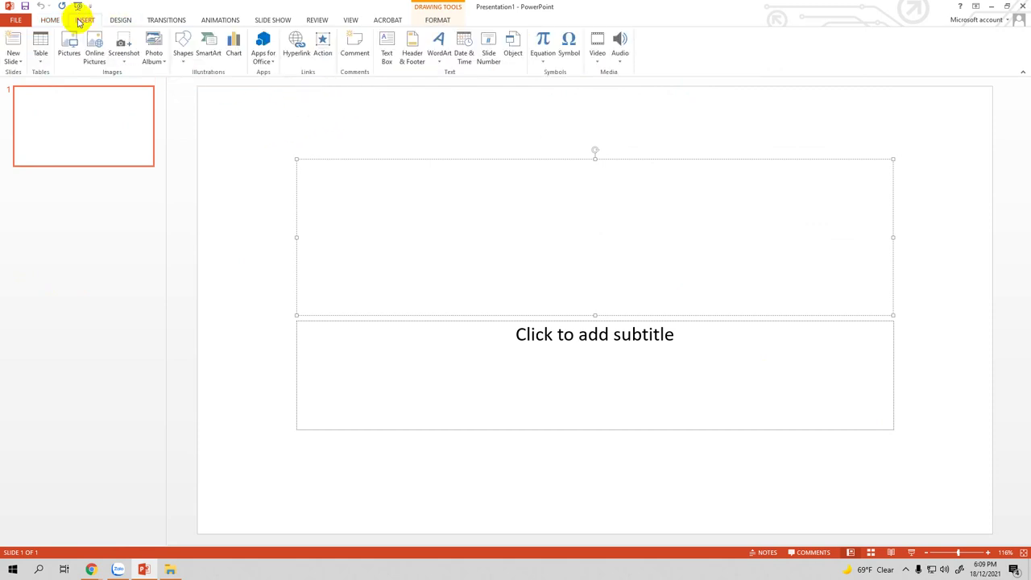
click(183, 50)
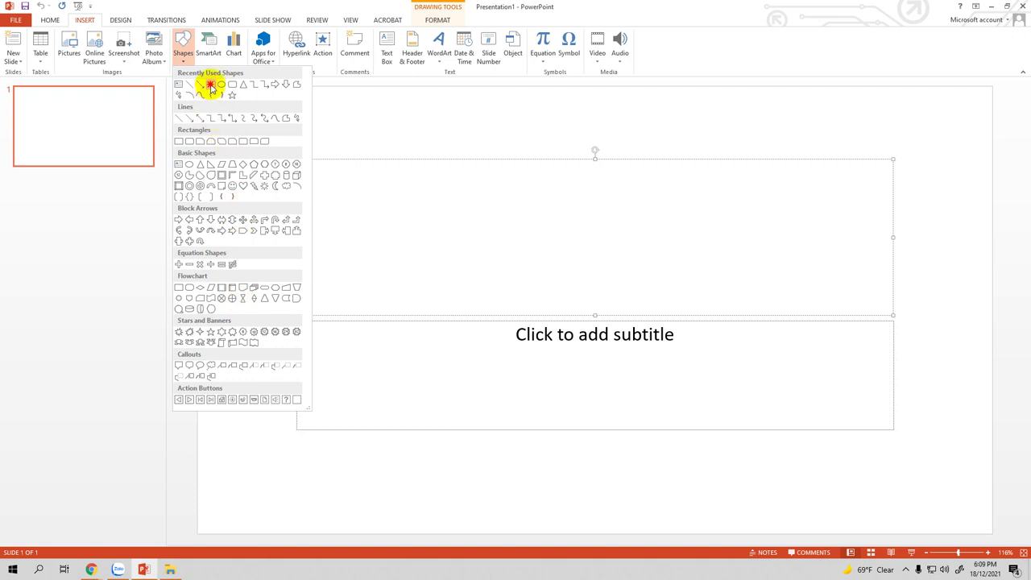
click(210, 85)
drag(382, 104, 483, 150)
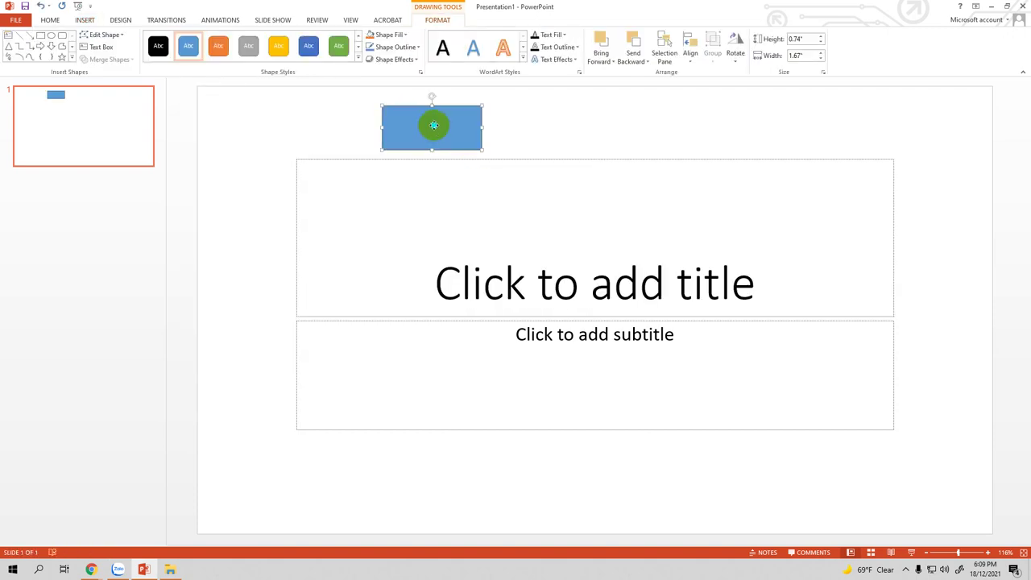
Type 'xcvbjxckbxcjb' into the rectangle and reselect it for more actions.
right_click(433, 125)
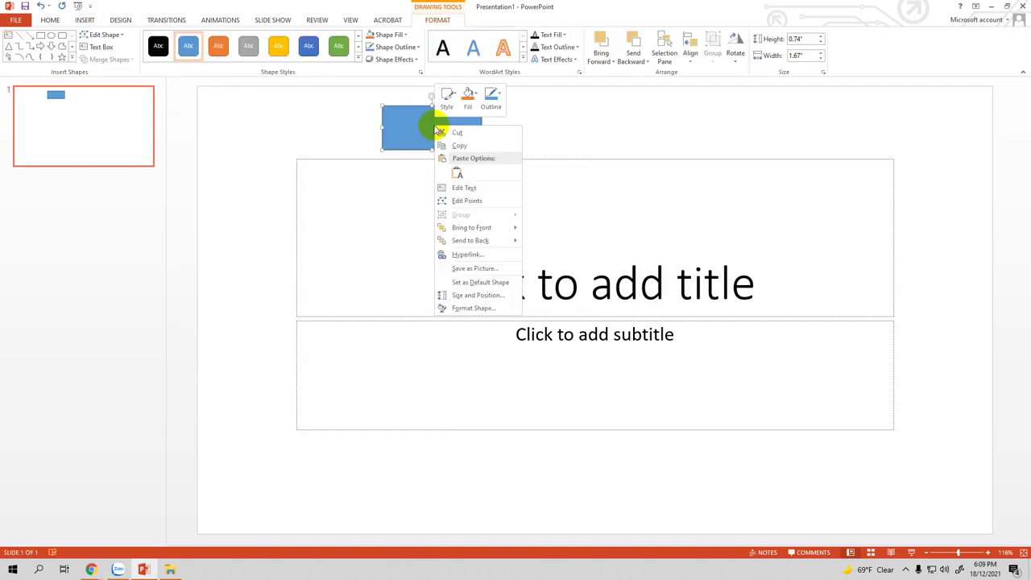
click(452, 191)
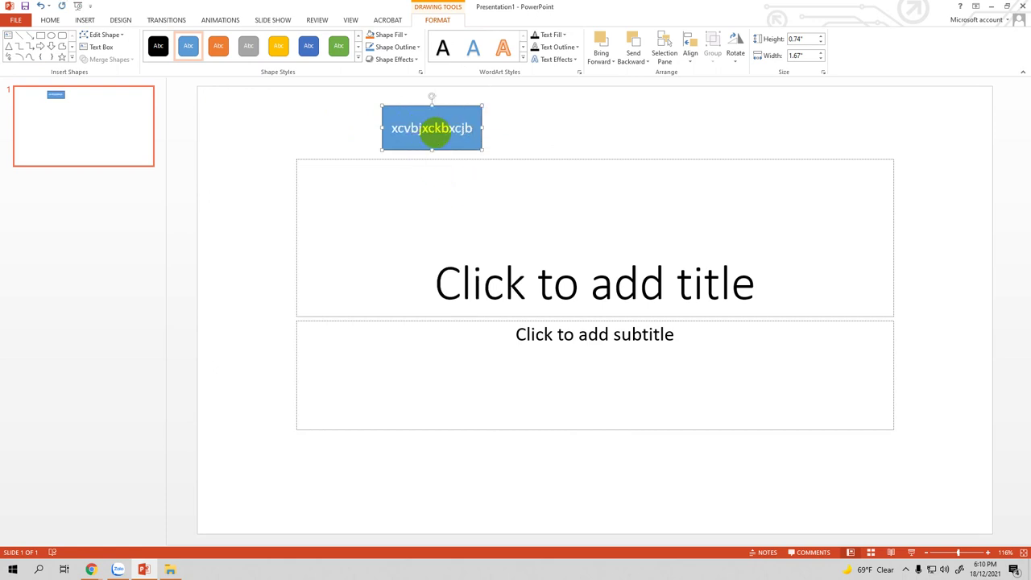
click(498, 112)
click(466, 109)
right_click(466, 116)
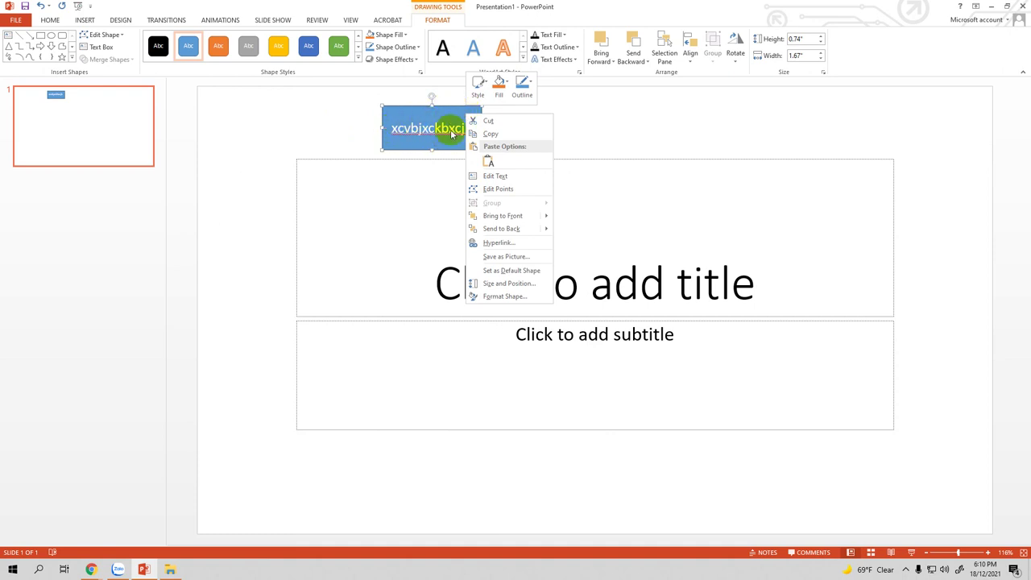
Edit the rectangle's points, pulling its top-left corner and curving that edge.
click(497, 190)
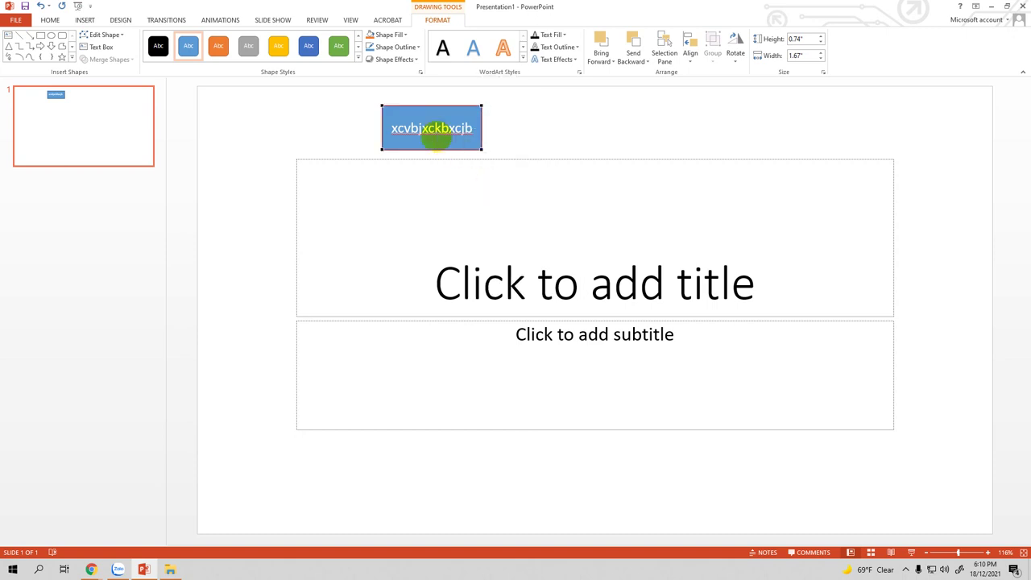
mouse_move(381, 105)
mouse_down()
mouse_move(412, 116)
mouse_move(422, 98)
mouse_up()
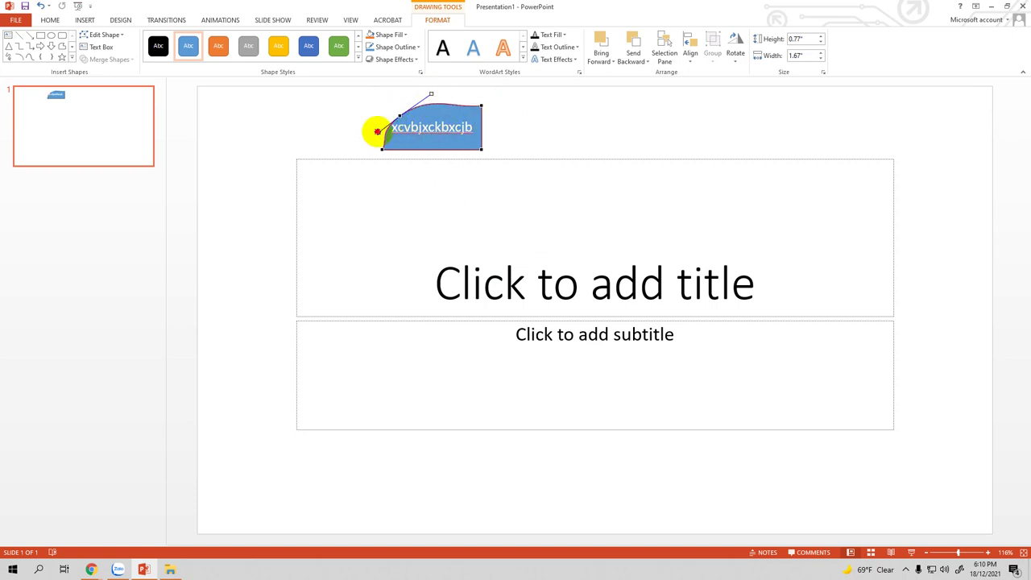
click(381, 131)
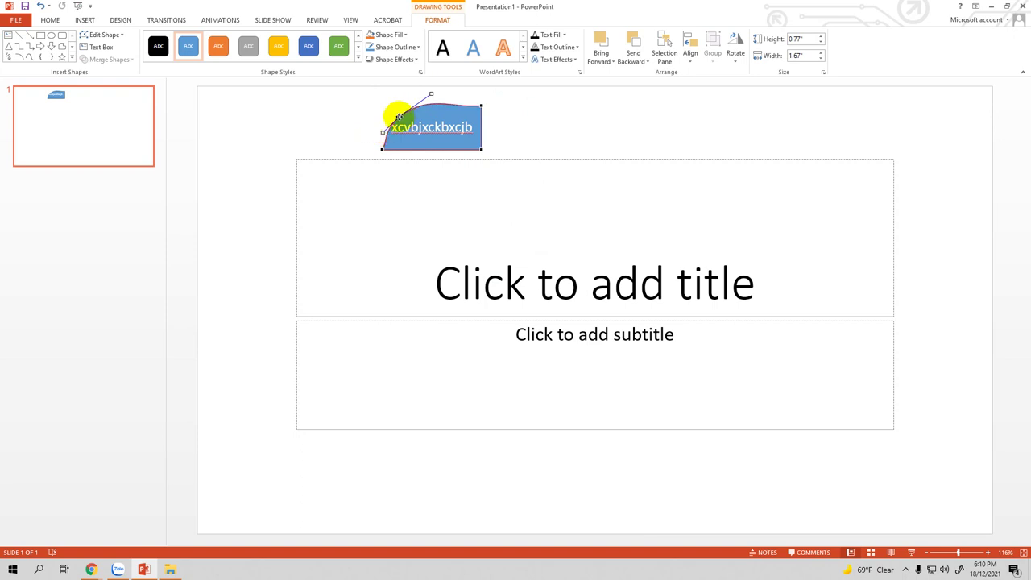
drag(398, 122, 402, 126)
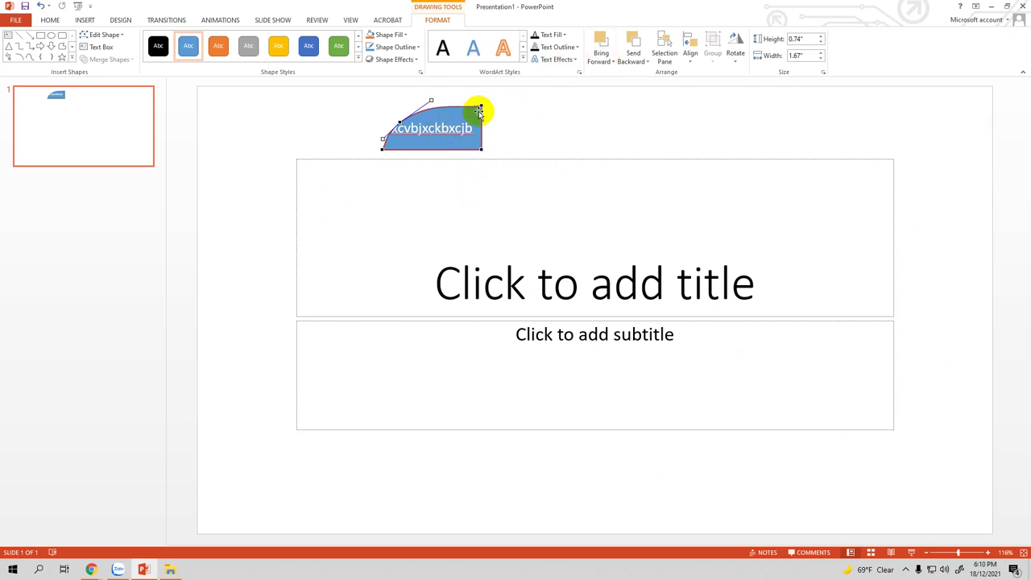
click(415, 136)
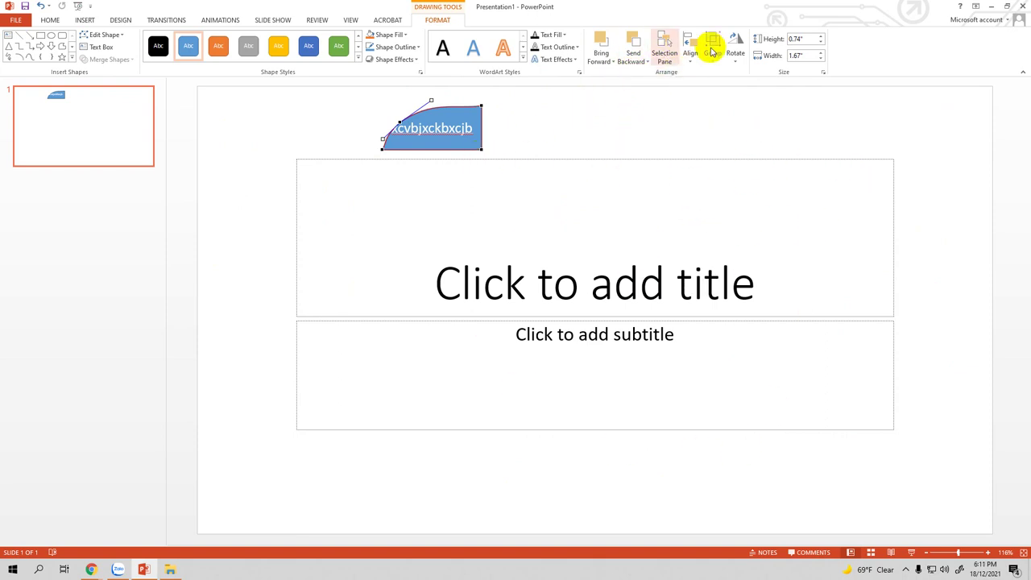
Dismiss the Align choices, select the reshaped shape and delete it.
click(689, 50)
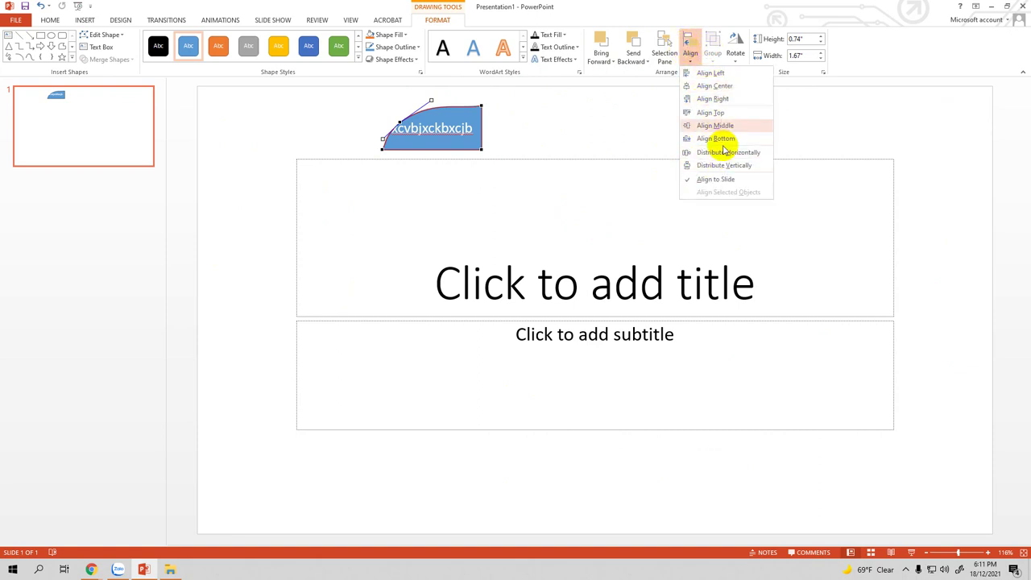
click(515, 121)
click(471, 126)
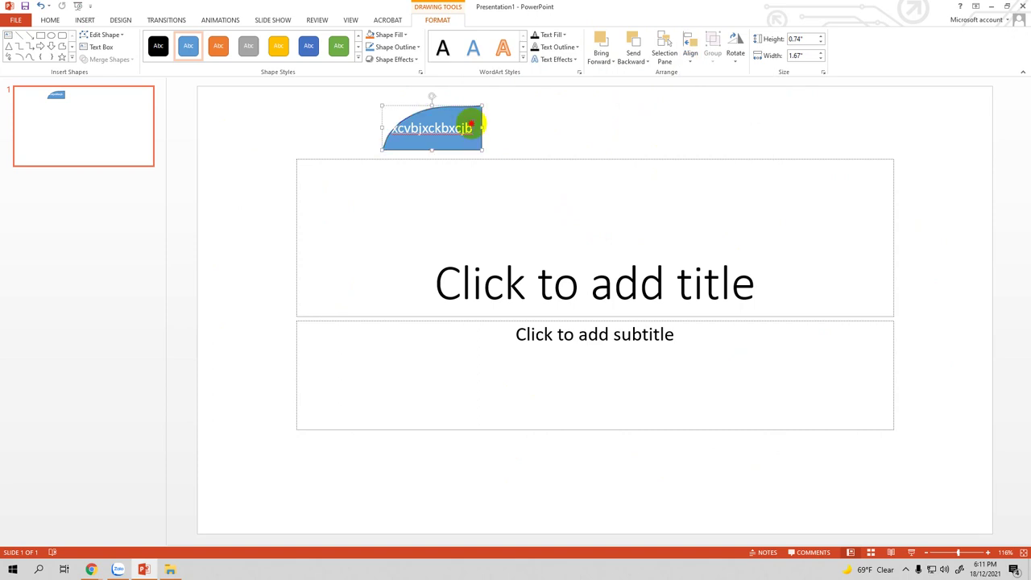
key(Delete)
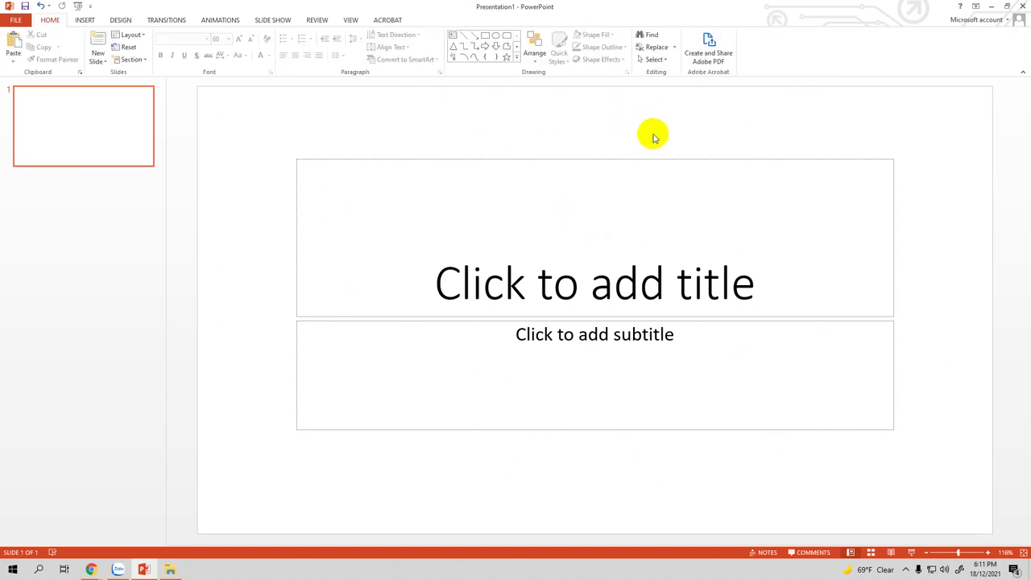
Select and delete the title placeholder, then the subtitle placeholder.
click(328, 160)
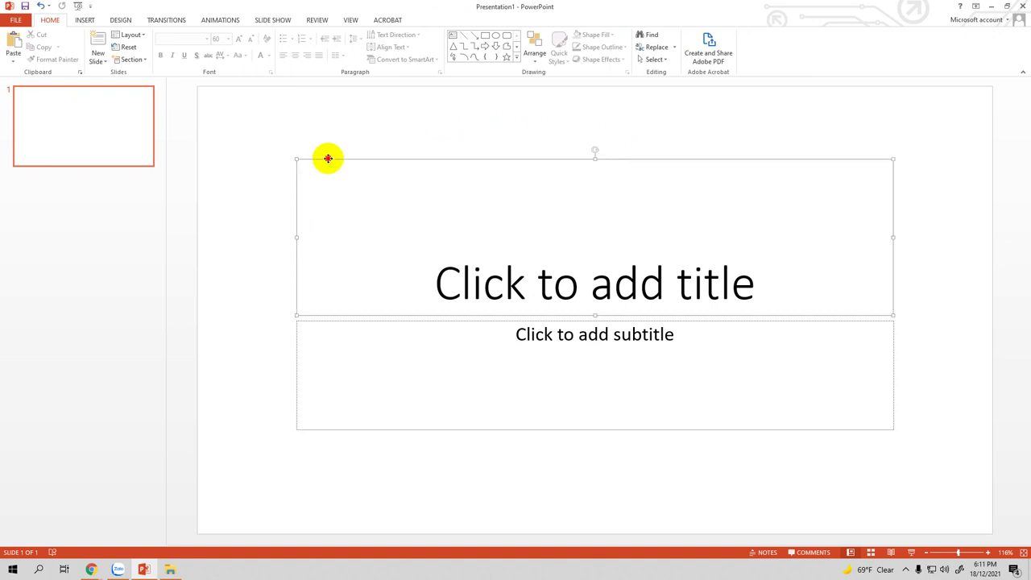
key(Delete)
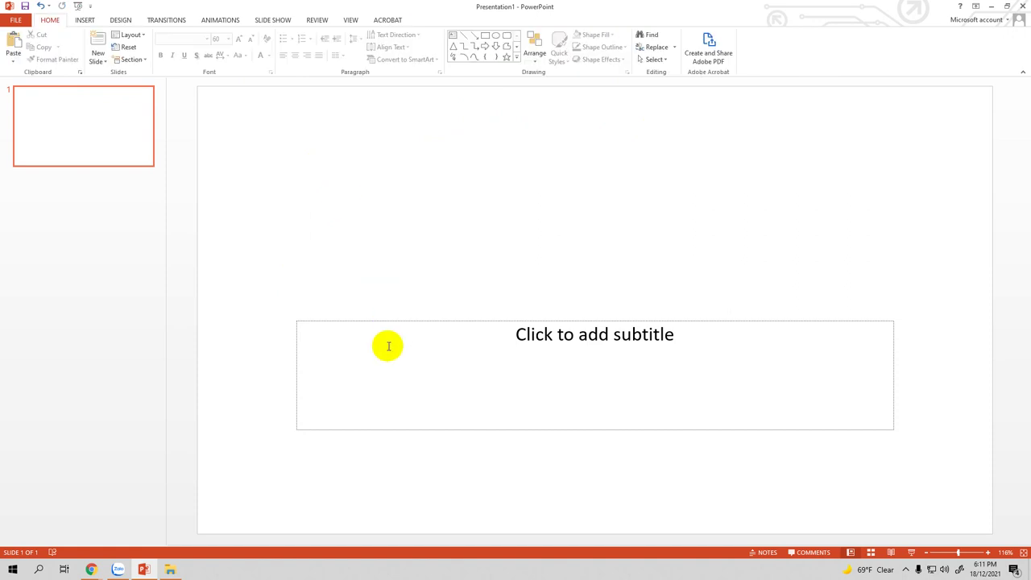
click(387, 320)
key(Delete)
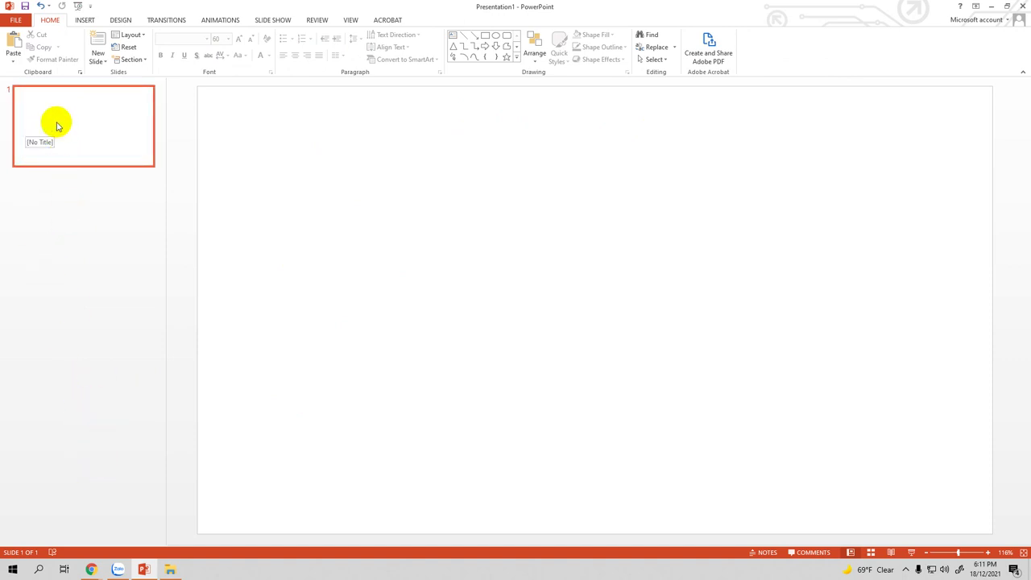
Duplicate slide 1, copy slide 2, and add a new Title and Content slide.
right_click(87, 134)
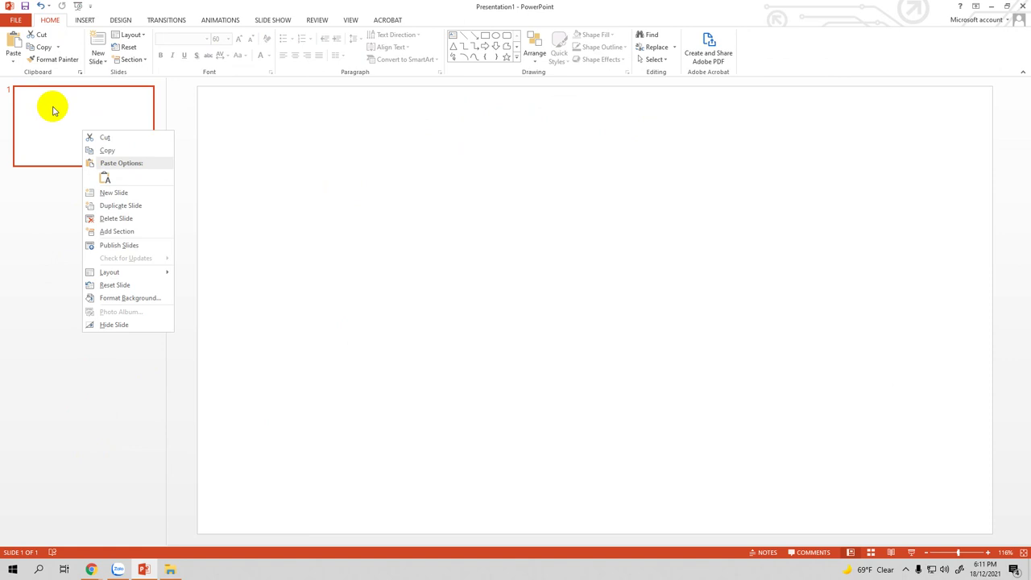
right_click(53, 108)
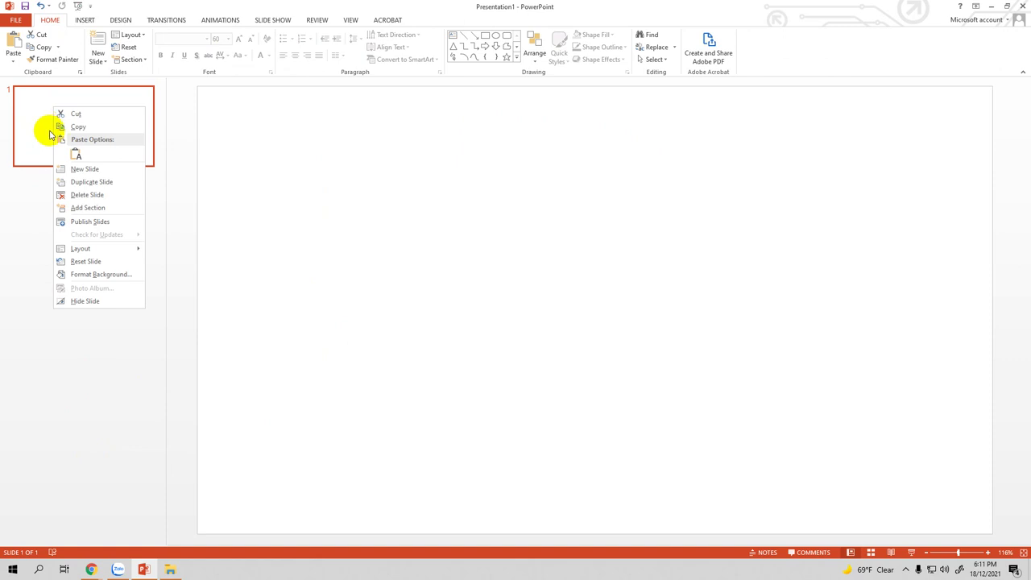
click(91, 184)
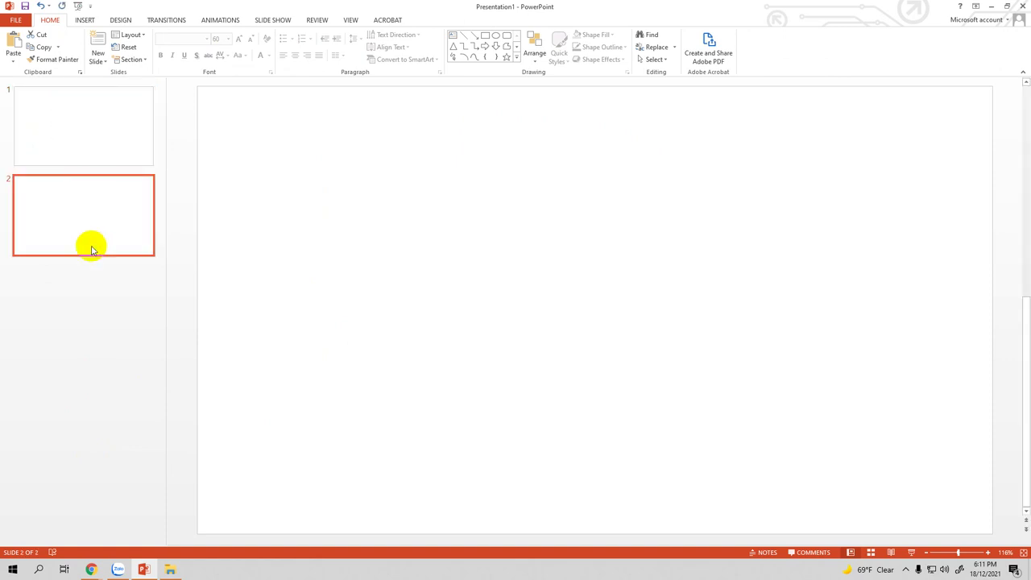
right_click(73, 224)
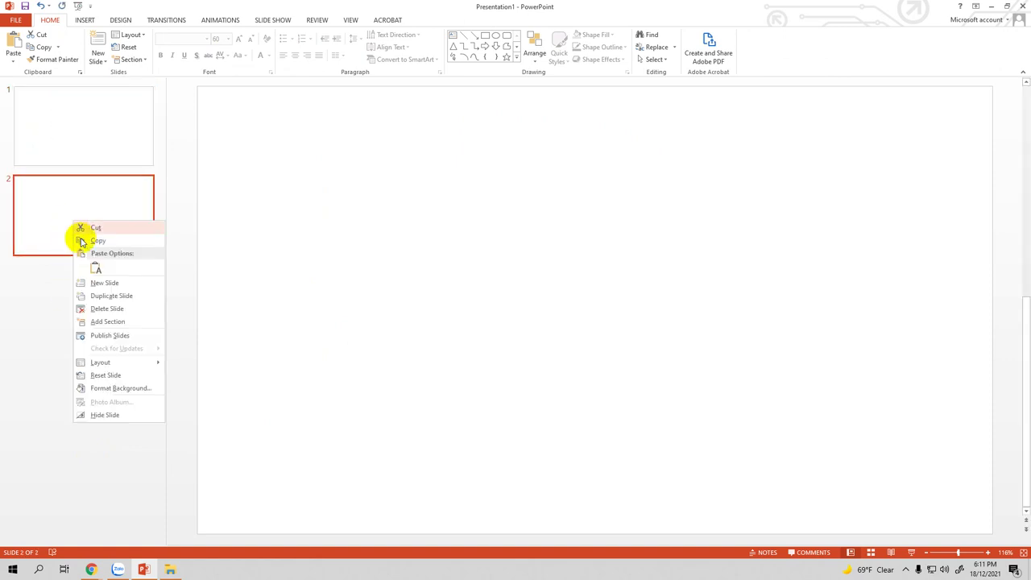
click(99, 240)
right_click(70, 303)
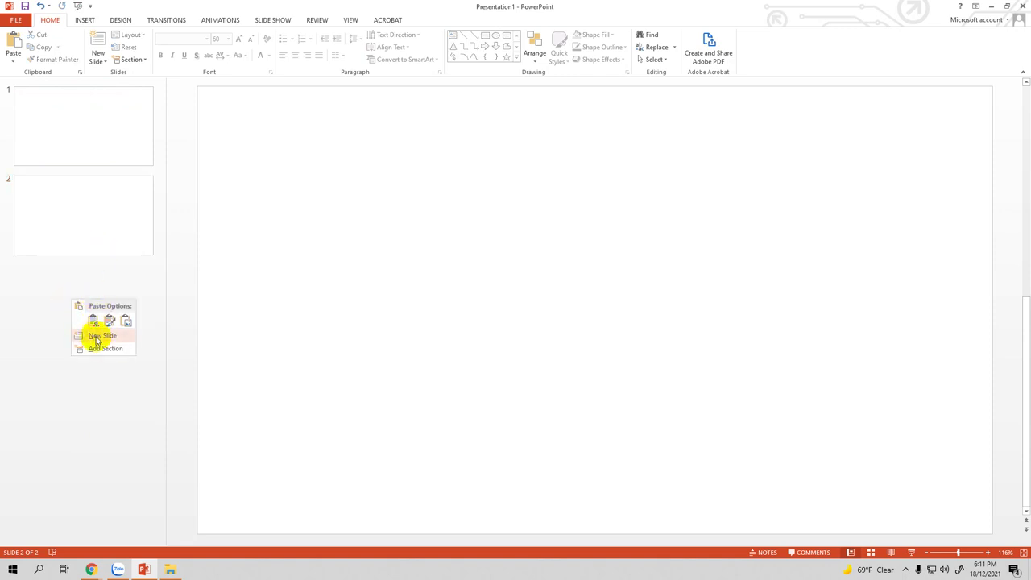
click(95, 336)
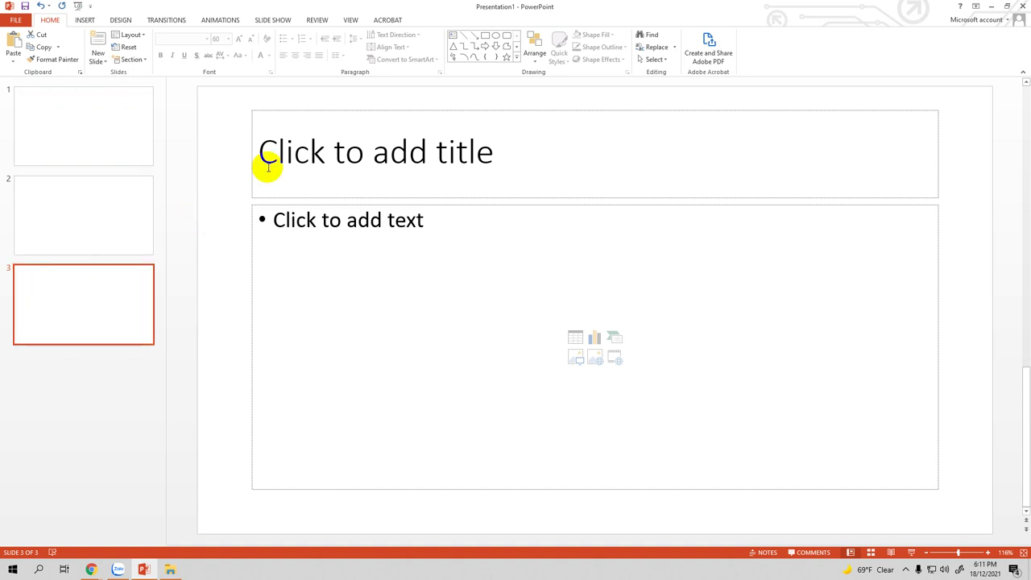
Delete slide 1 and the extra slides from the thumbnail pane.
click(111, 189)
click(92, 101)
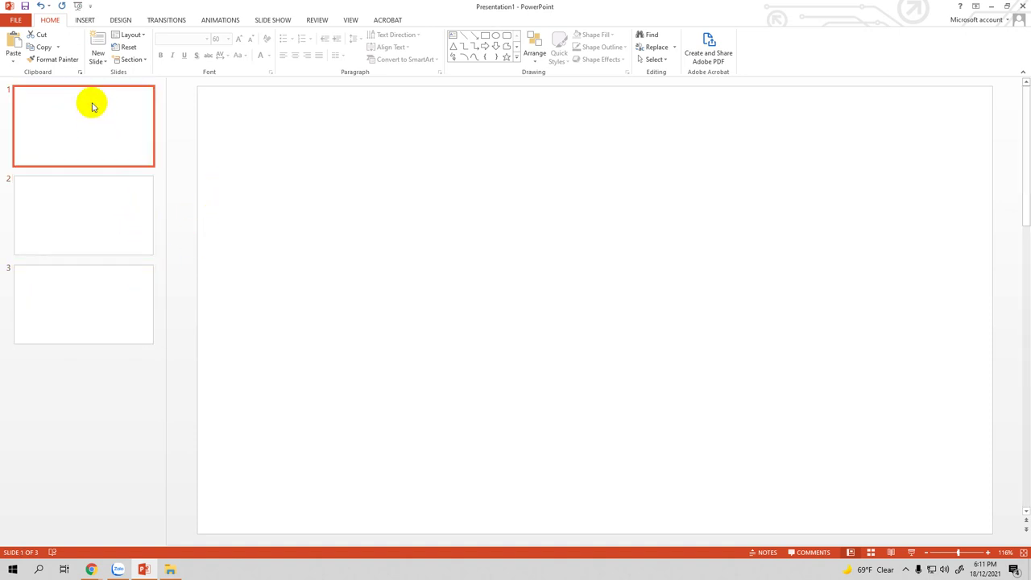
right_click(93, 104)
mouse_move(104, 249)
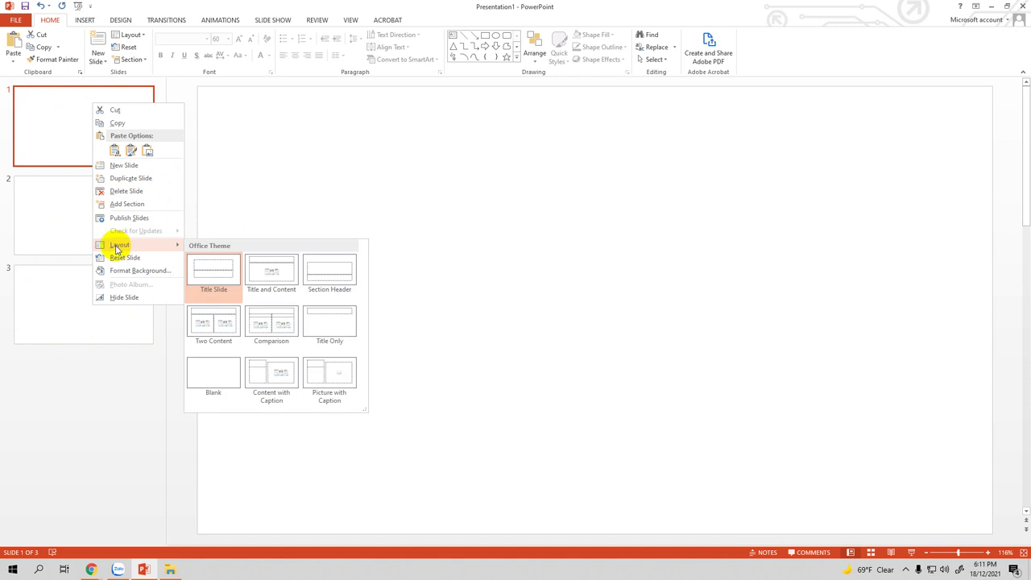
click(68, 158)
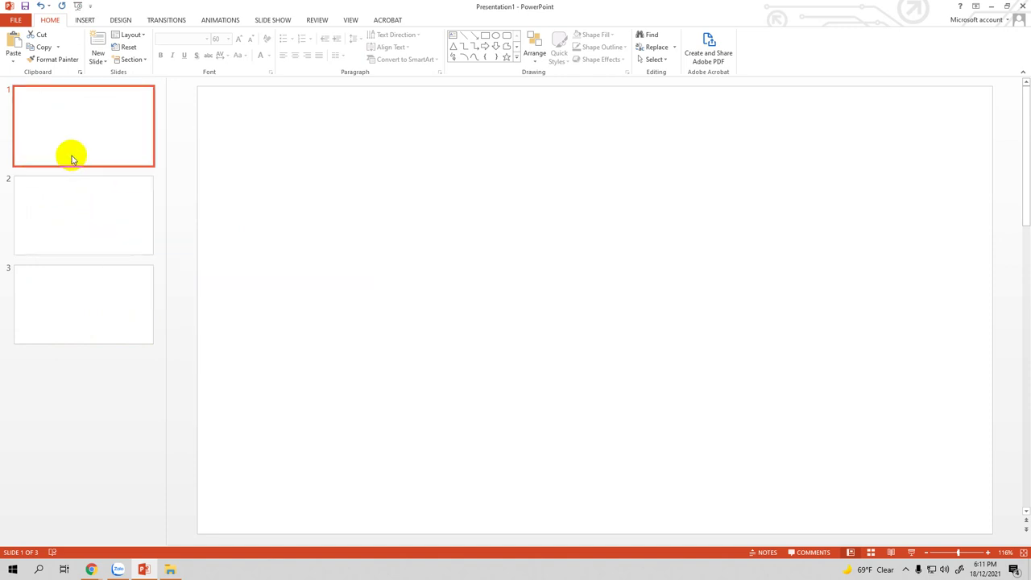
key(Delete)
click(99, 218)
key(Delete)
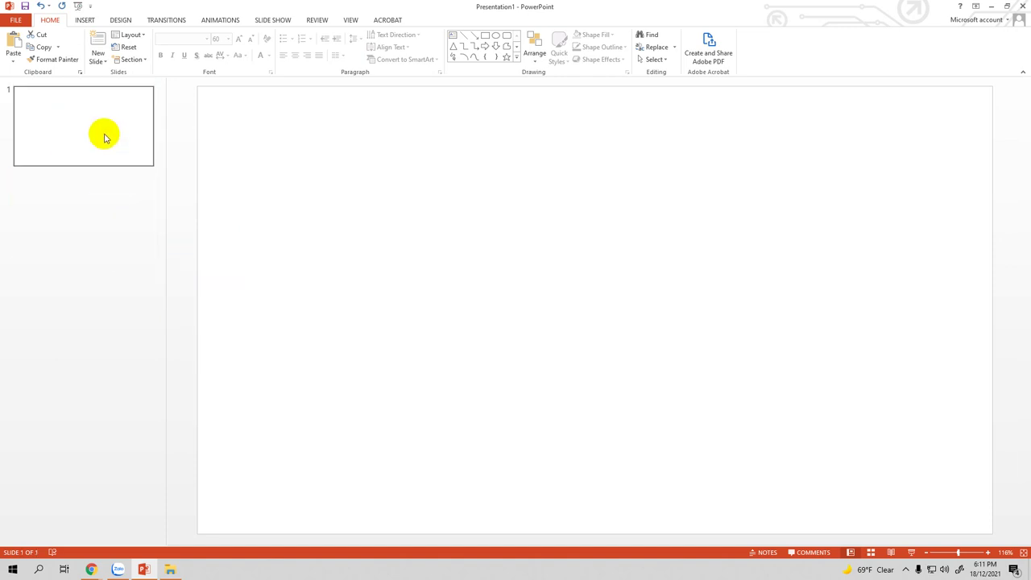
key(Delete)
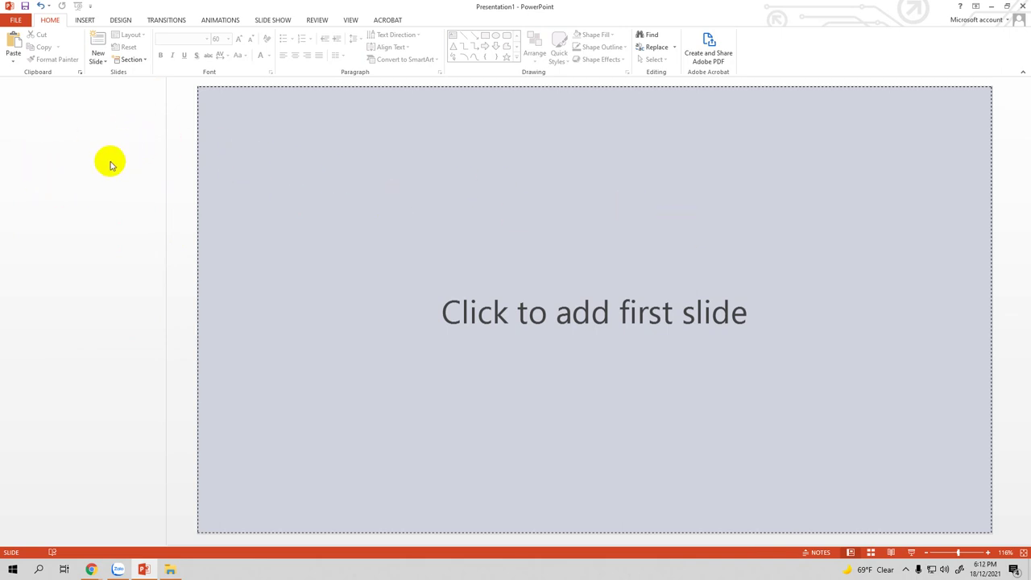
Add a title slide, delete it, then insert a new title slide into the empty presentation.
click(518, 224)
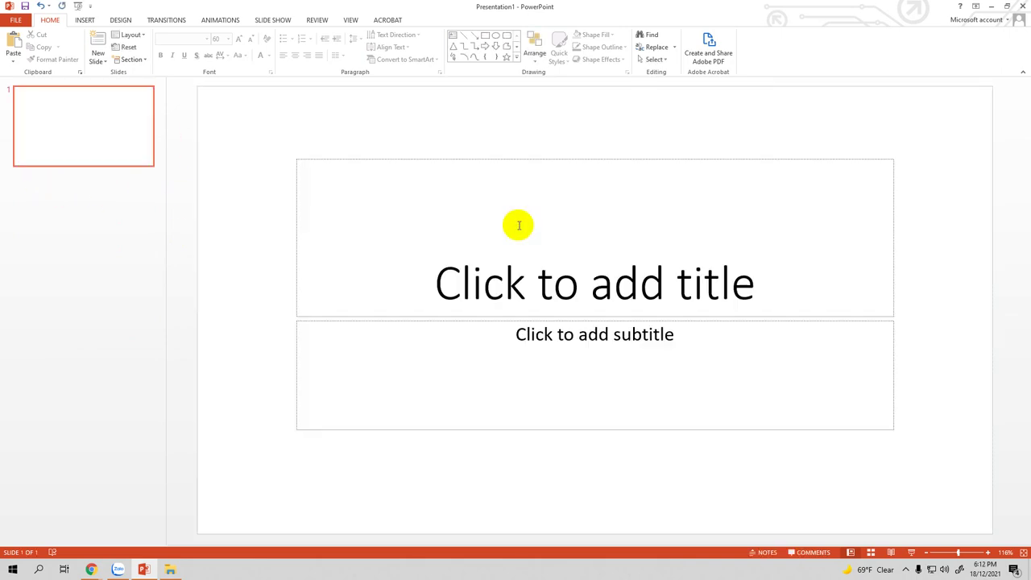
right_click(89, 128)
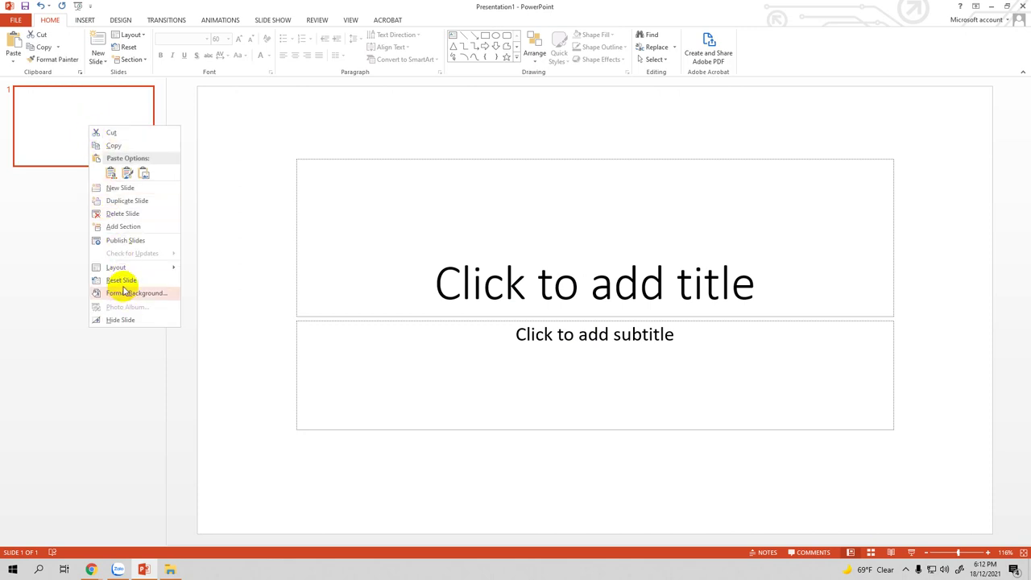
click(123, 214)
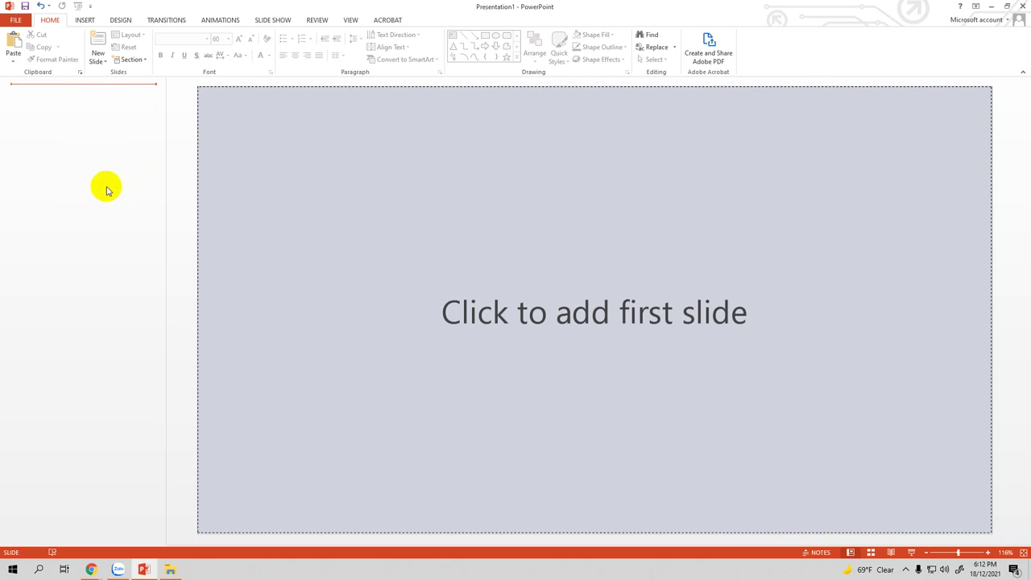
right_click(54, 107)
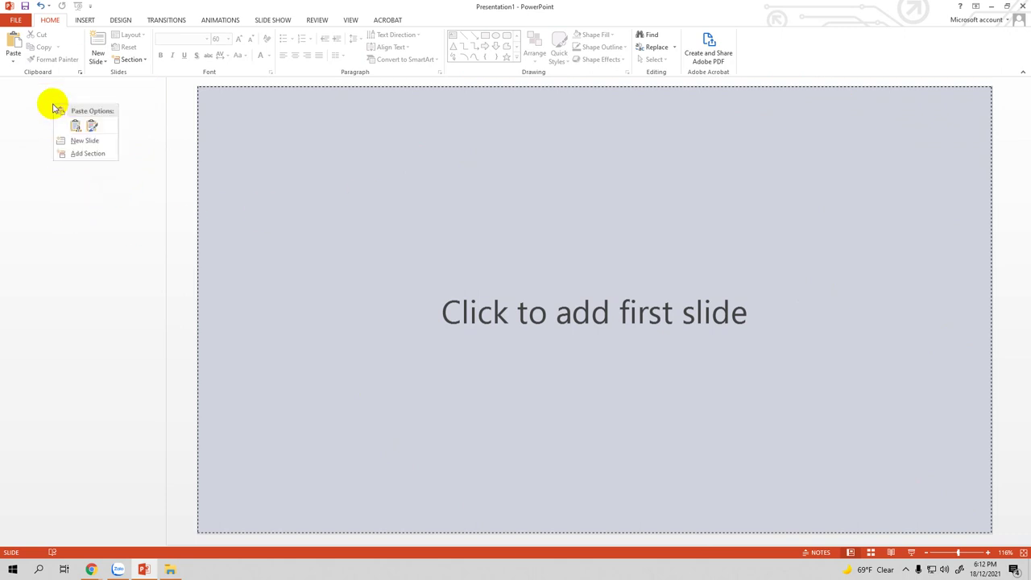
click(73, 142)
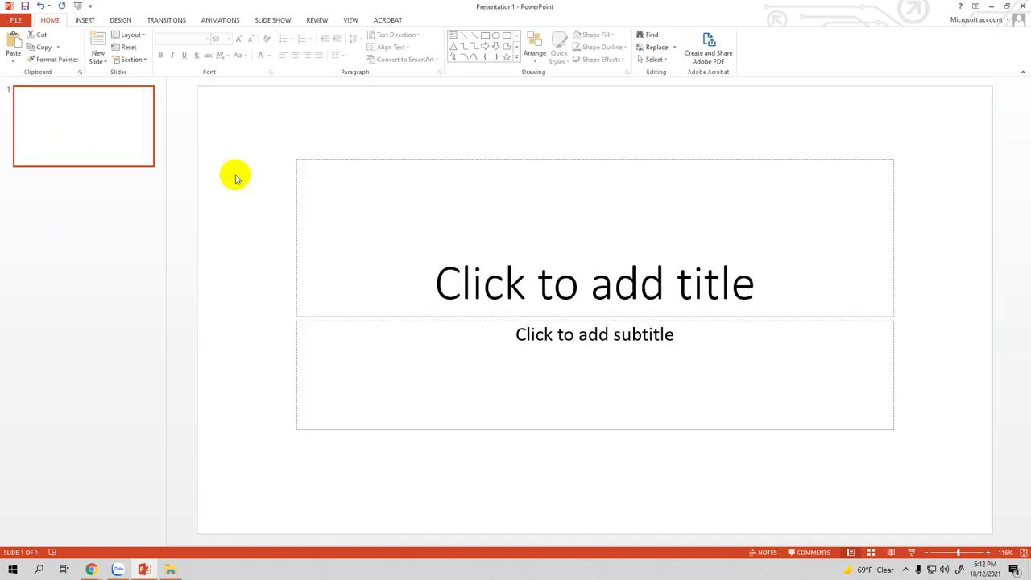
Enter 'Bài đầu tiên' as the title and 'Bài làm quen' as the subtitle on slide 1.
click(343, 160)
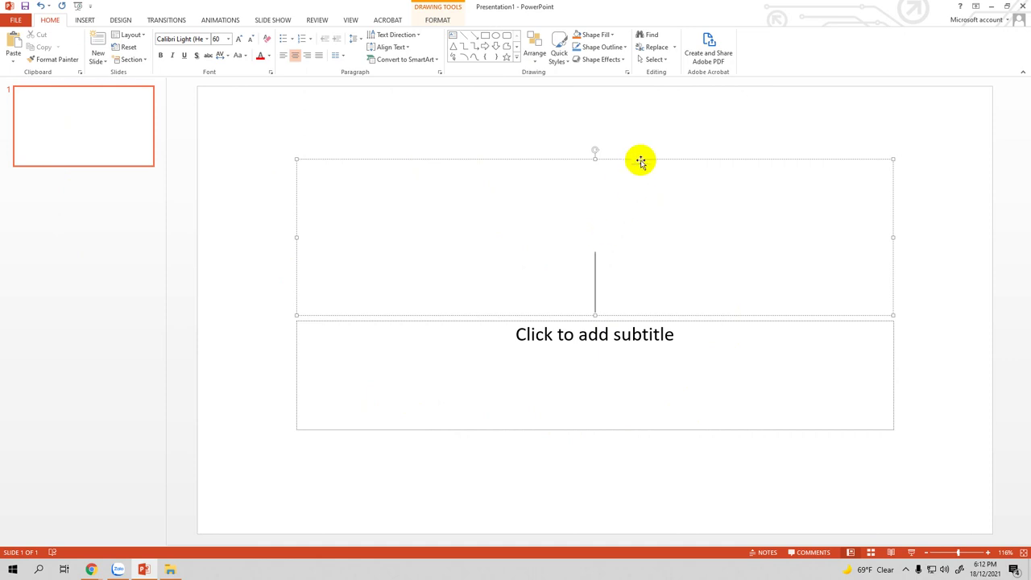
click(512, 335)
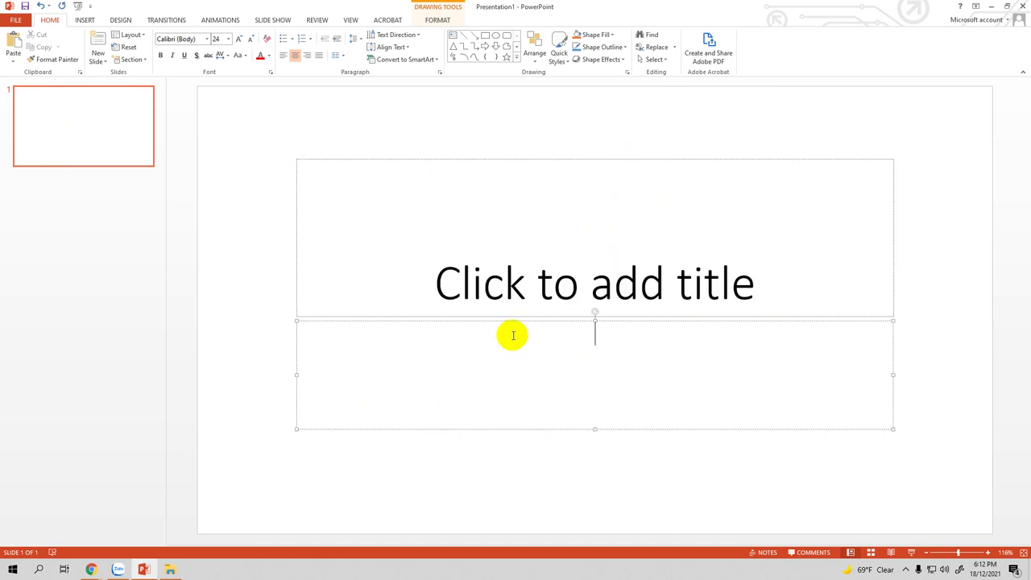
click(539, 295)
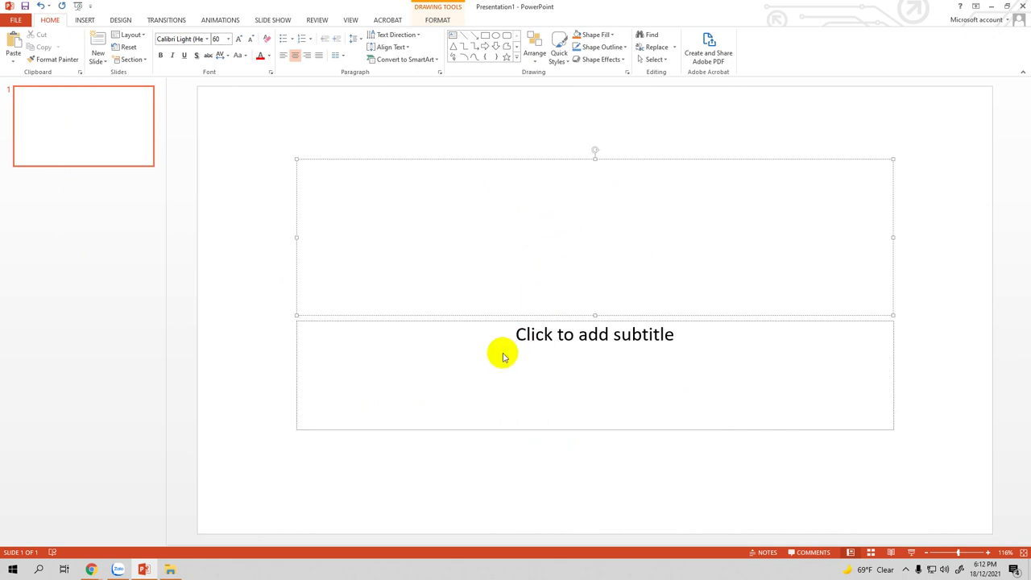
click(538, 337)
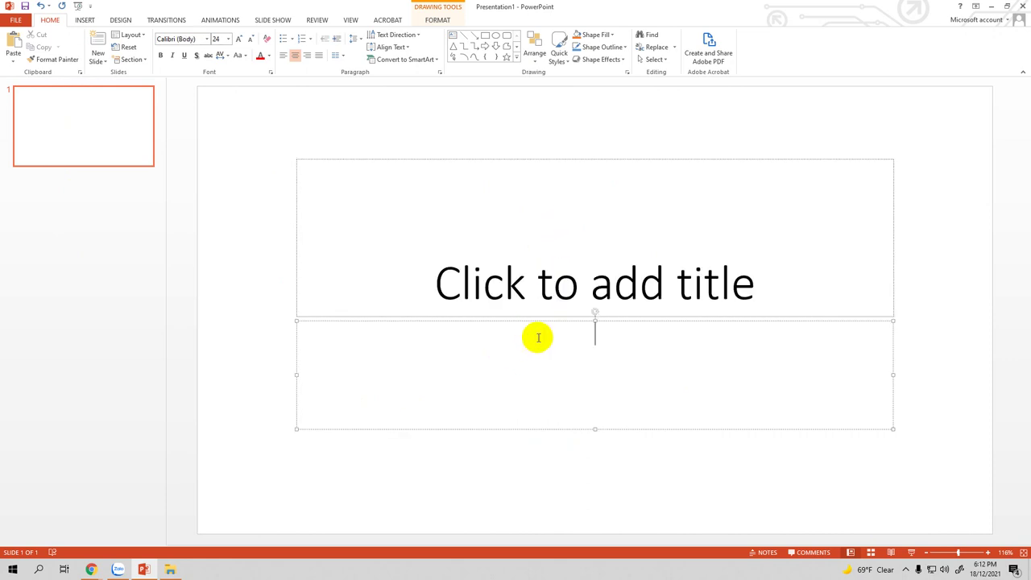
click(540, 269)
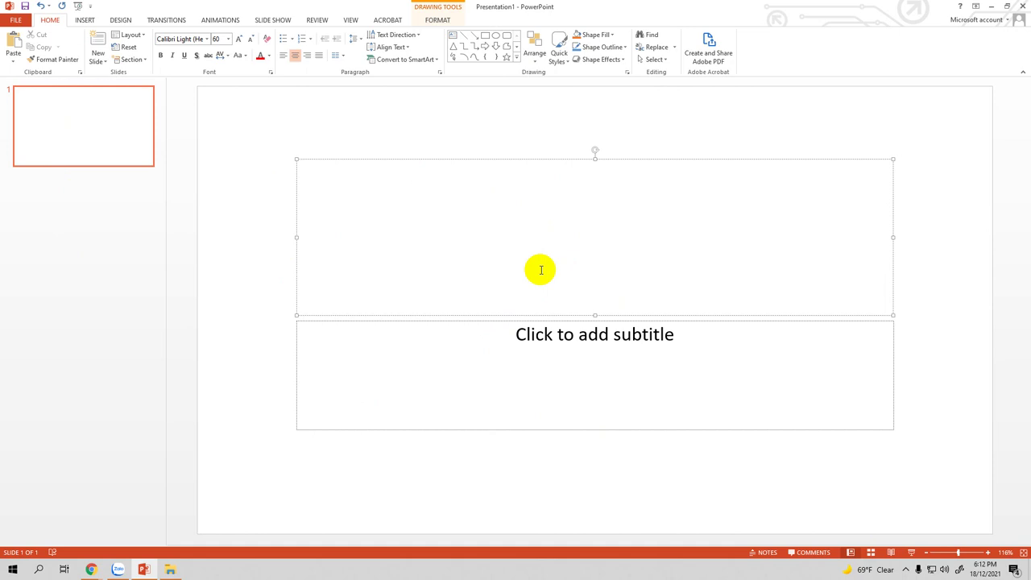
text(Bai ddaau tie)
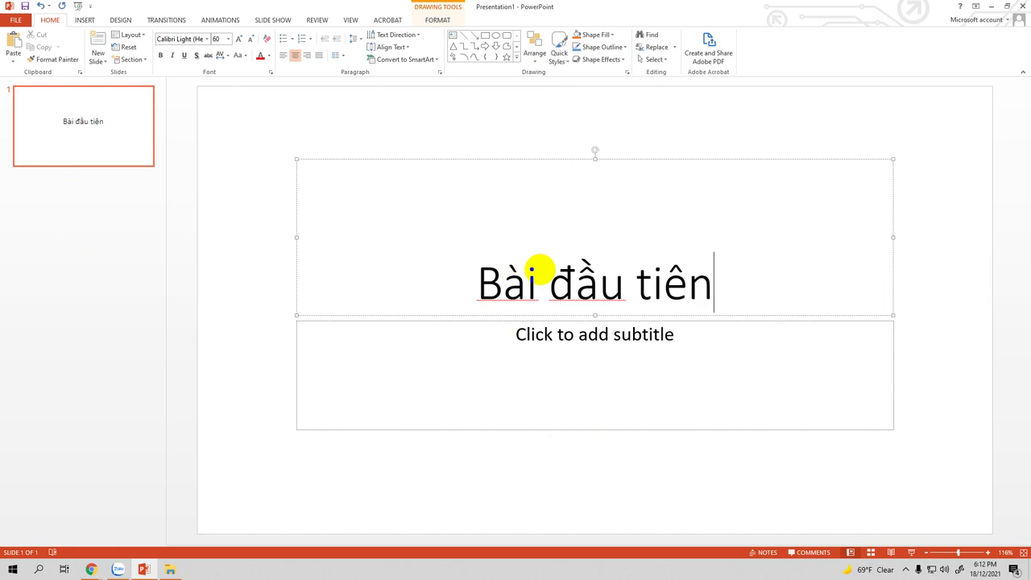
click(685, 337)
text(Bài làm)
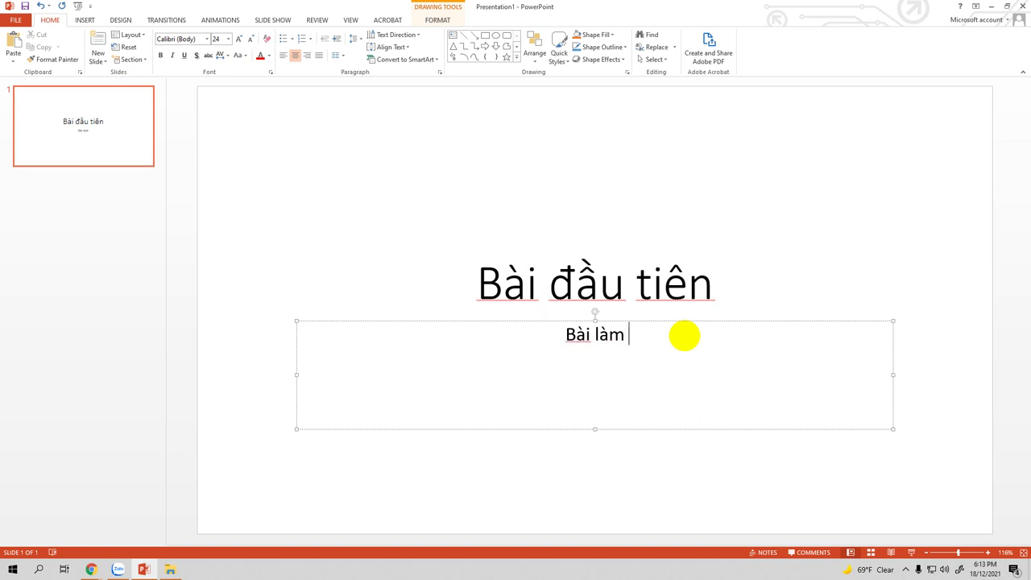
text(quen)
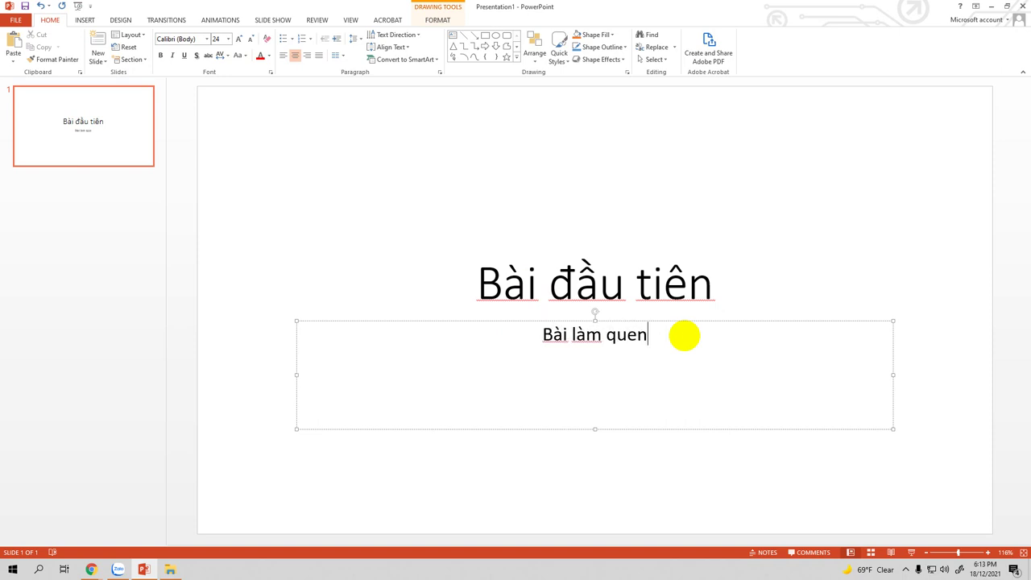
click(296, 272)
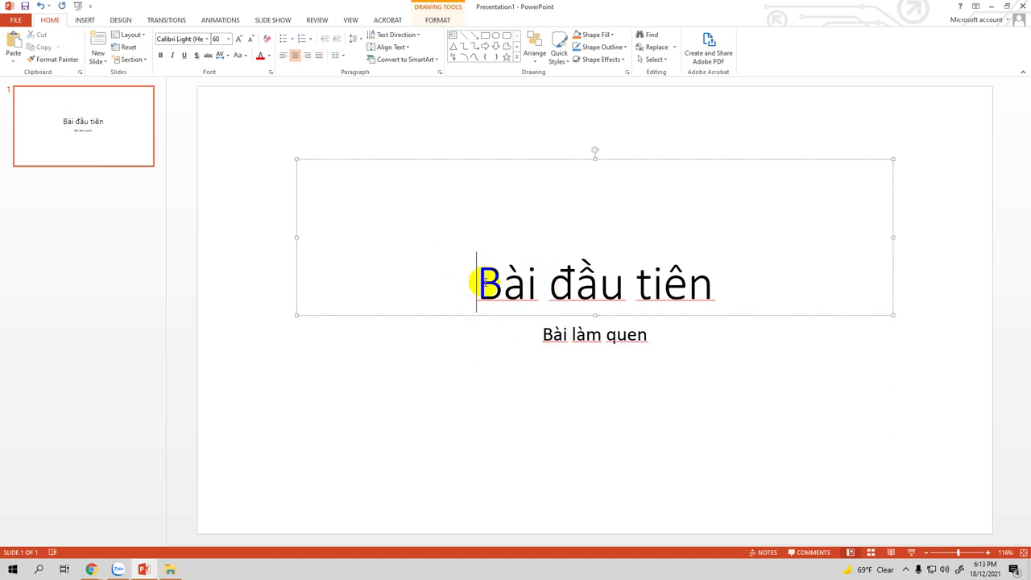
Delete the 'Bài đầu tiên' title text and then its empty title placeholder.
click(538, 333)
click(481, 286)
drag(474, 280, 717, 286)
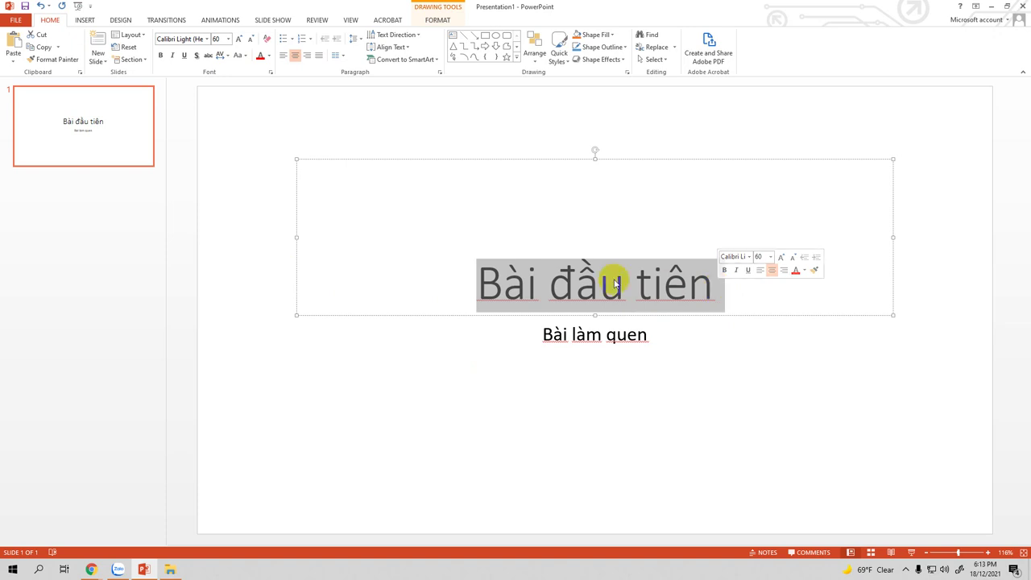
click(448, 415)
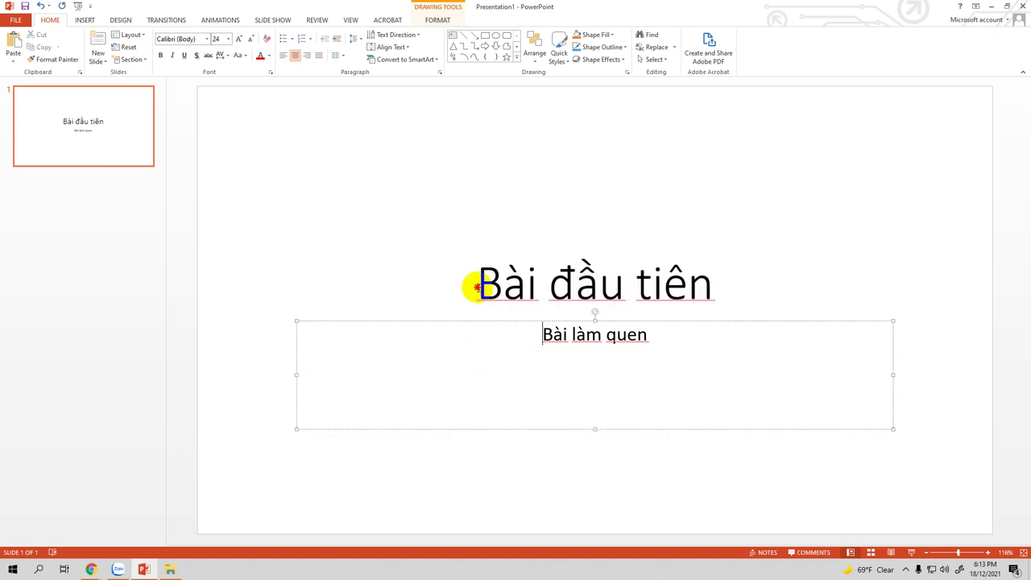
drag(478, 286, 725, 286)
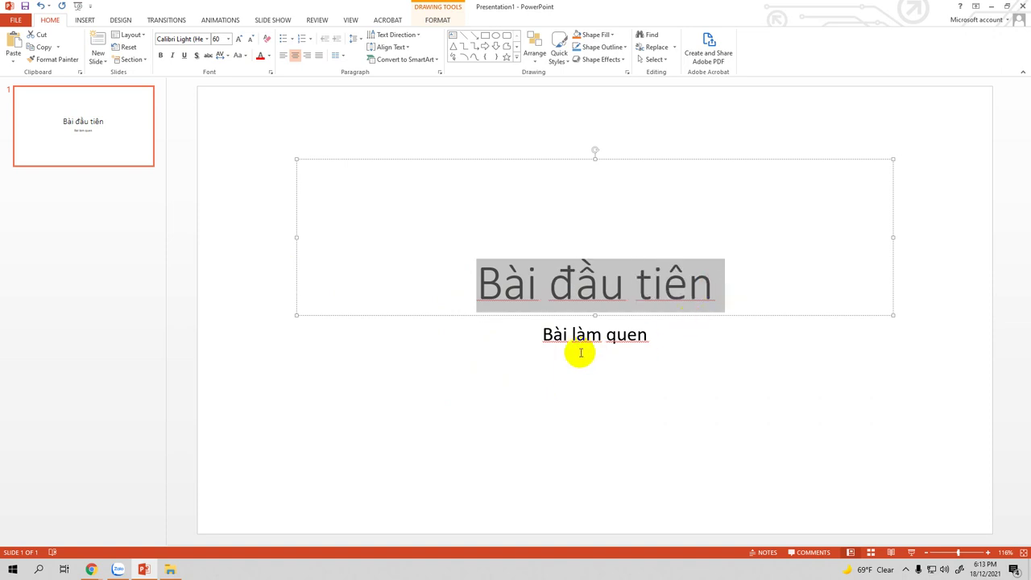
click(520, 335)
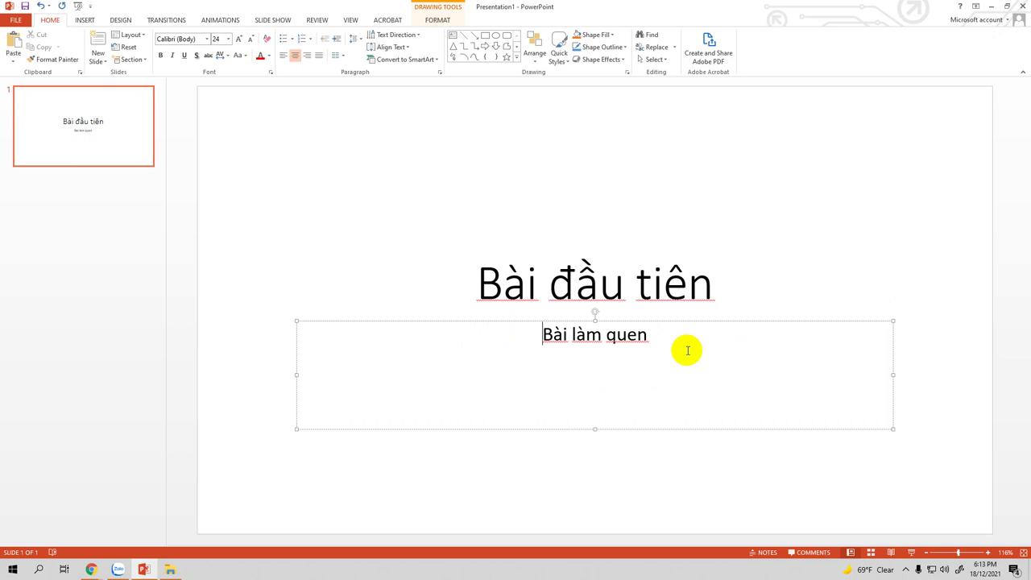
click(478, 220)
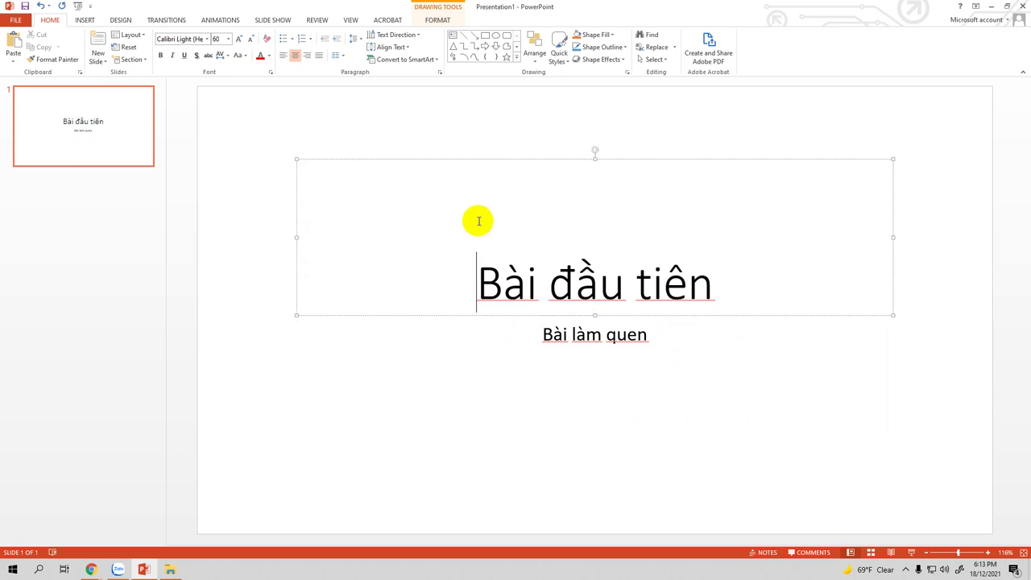
click(462, 160)
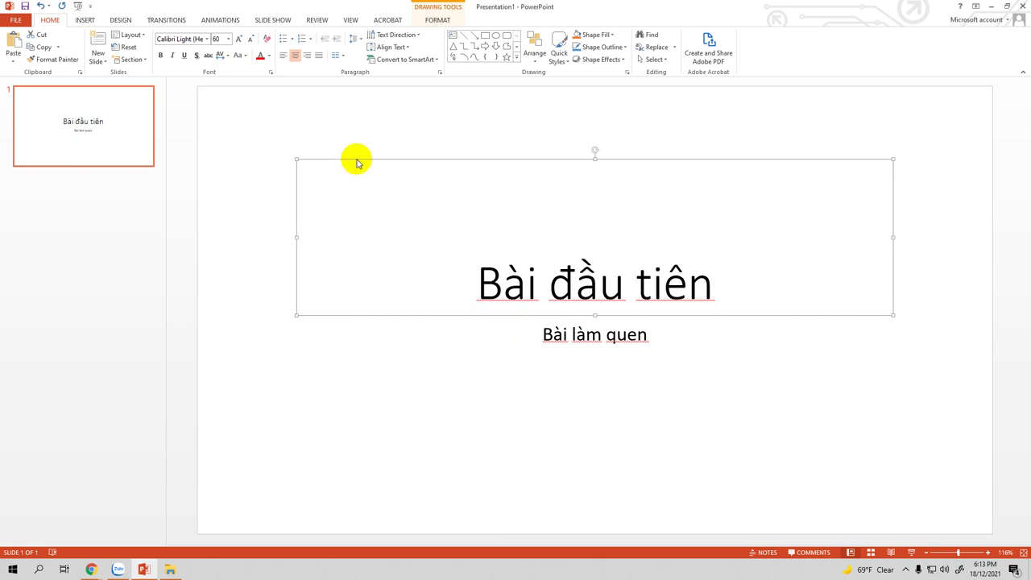
key(Delete)
click(380, 315)
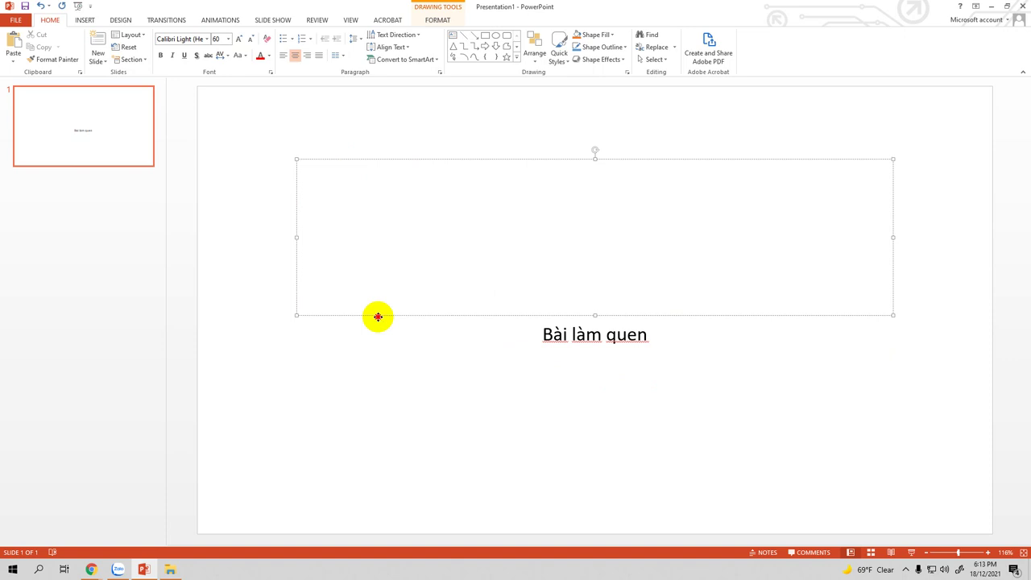
click(378, 317)
key(Delete)
Delete the 'Bài làm quen' subtitle text and its empty subtitle placeholder.
click(568, 335)
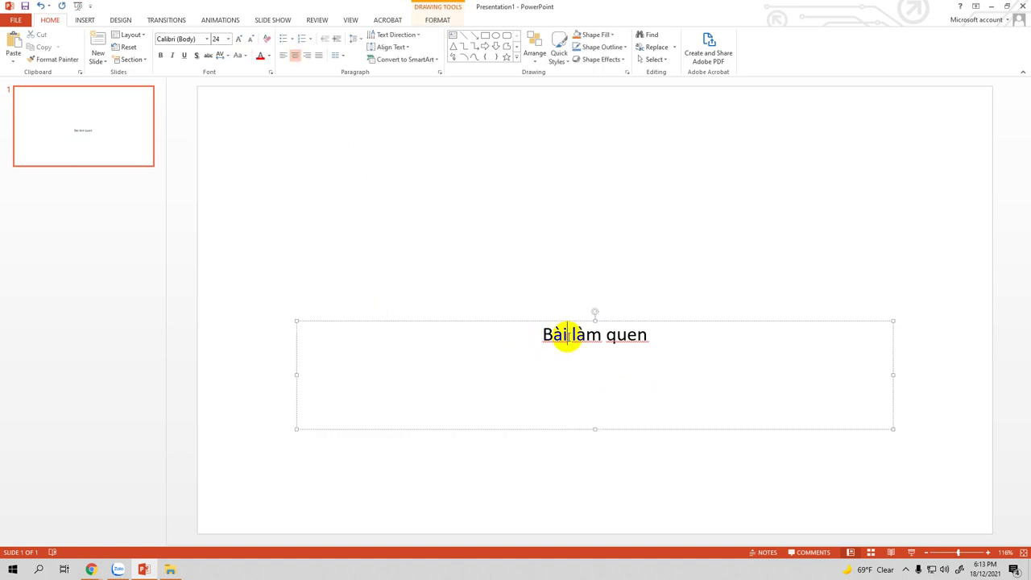
click(461, 321)
key(Delete)
click(461, 321)
key(Delete)
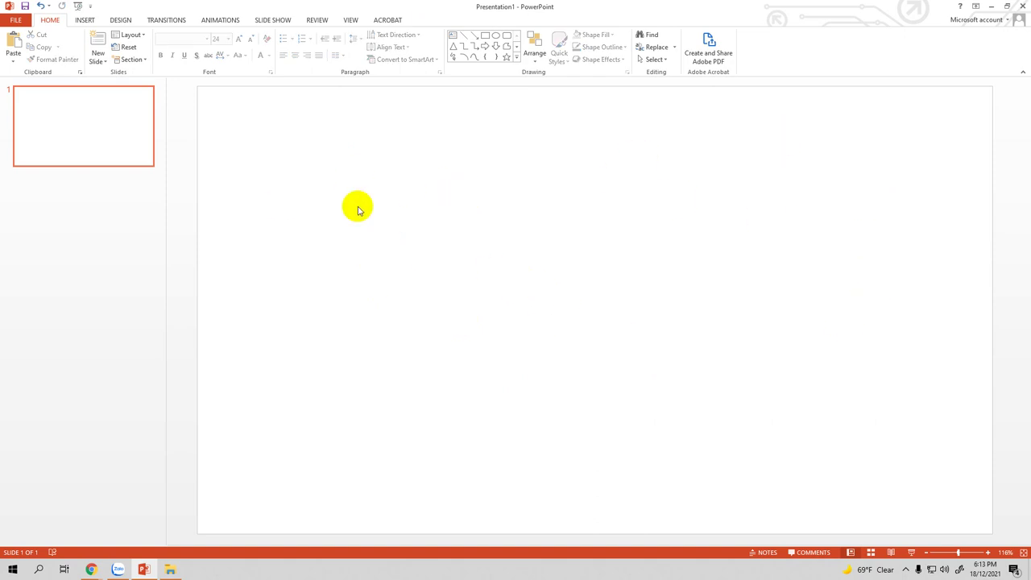
Duplicate the blank slide three times to create slides 2, 3 and 4.
right_click(72, 125)
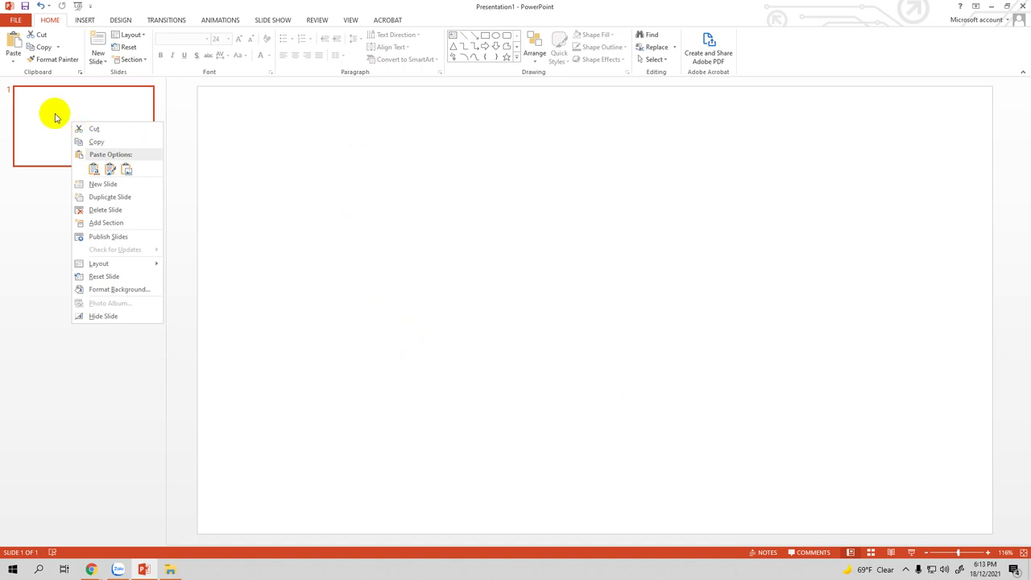
click(104, 197)
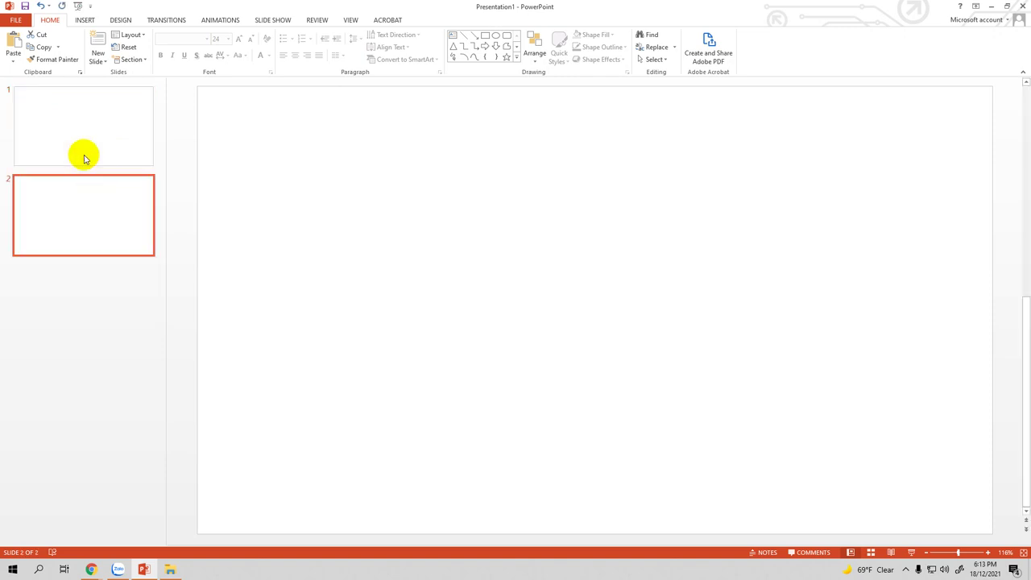
right_click(78, 193)
click(109, 268)
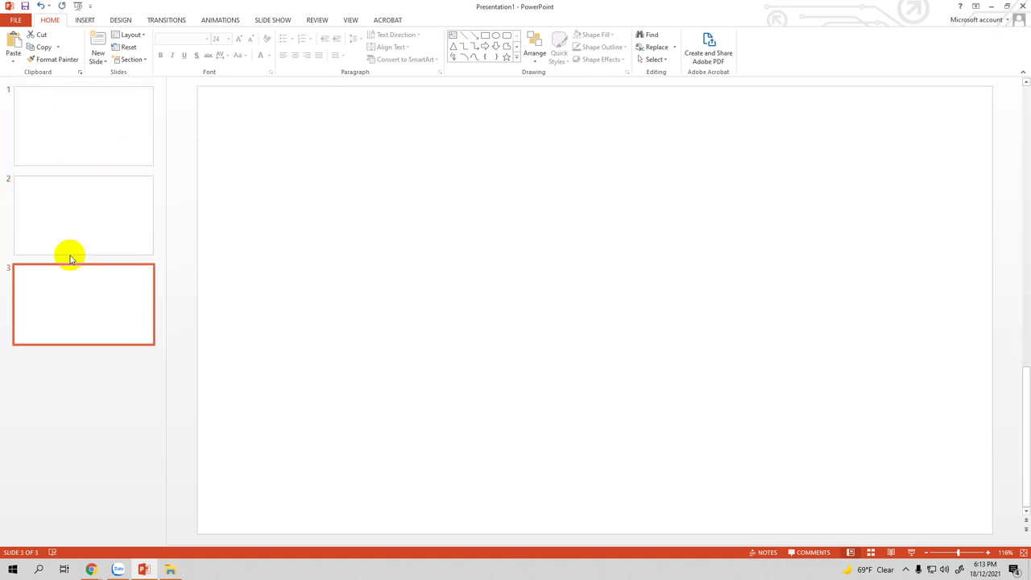
right_click(78, 304)
click(104, 377)
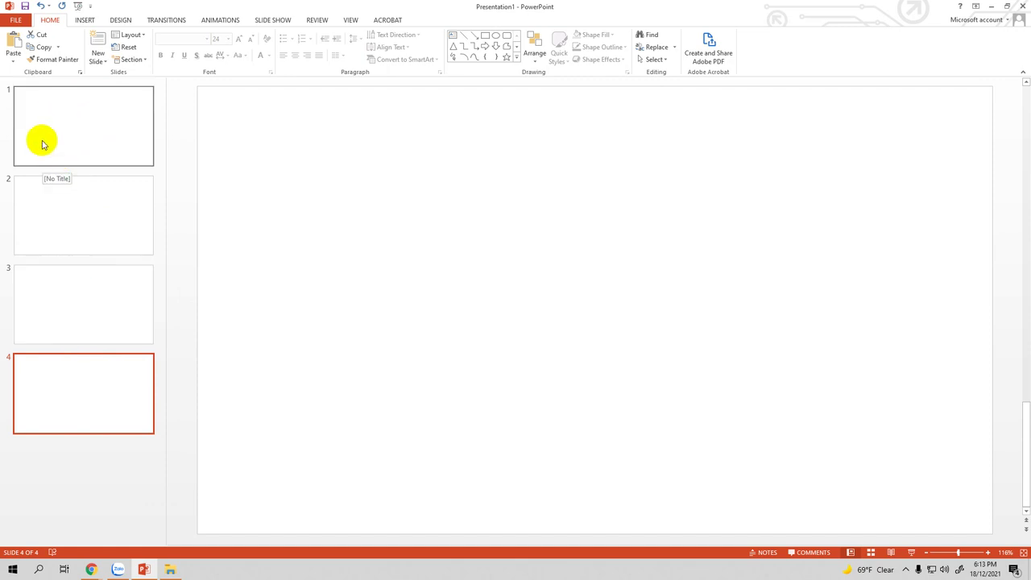
Duplicate slides 4, 5 and 6 to bring the presentation to seven blank slides.
right_click(76, 393)
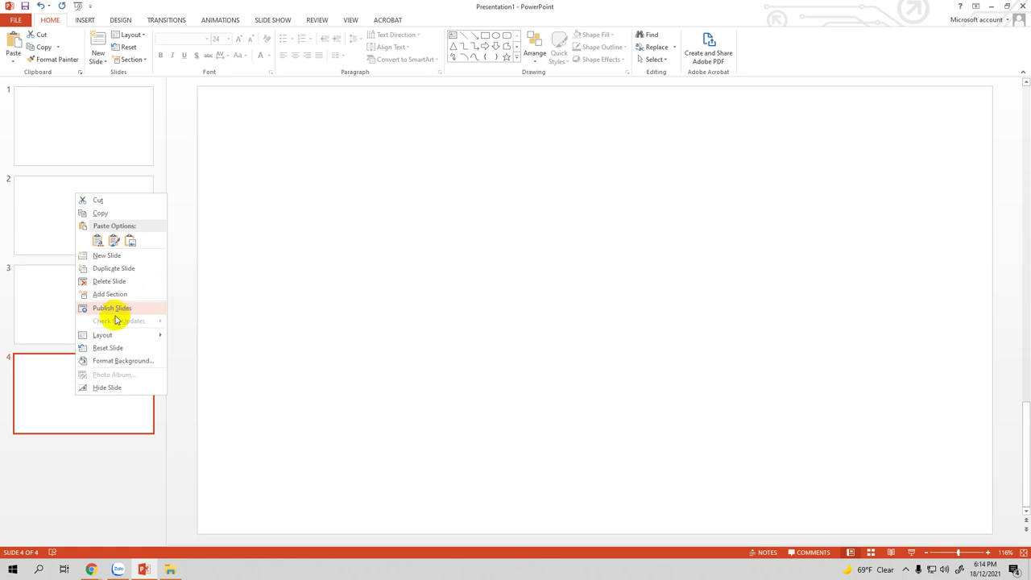
click(105, 270)
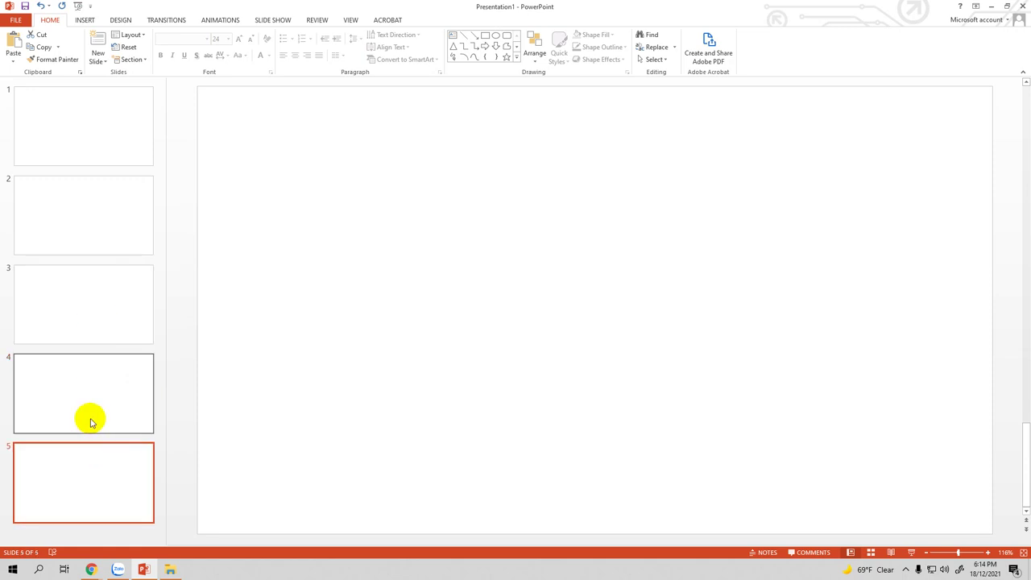
right_click(68, 476)
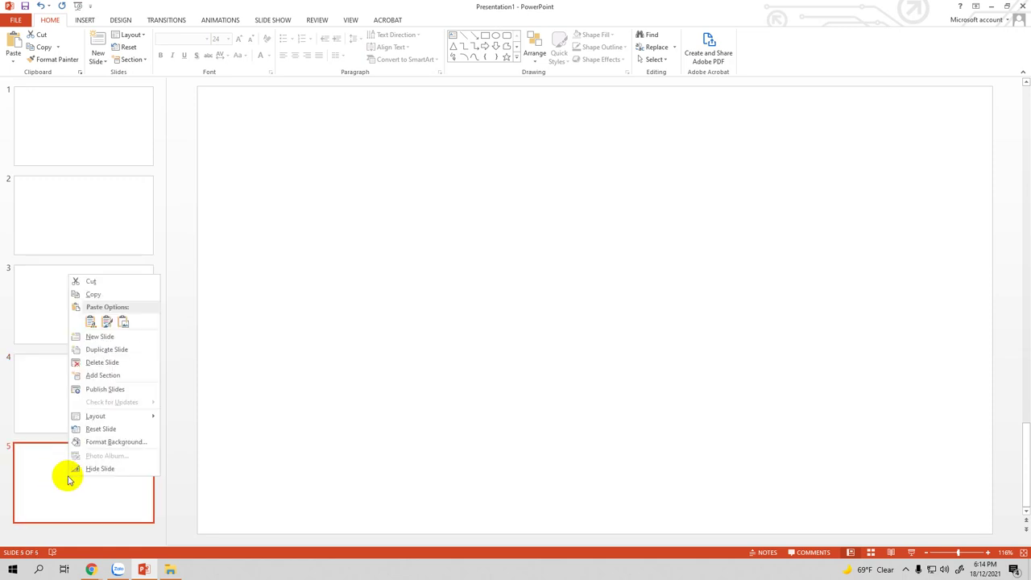
click(108, 352)
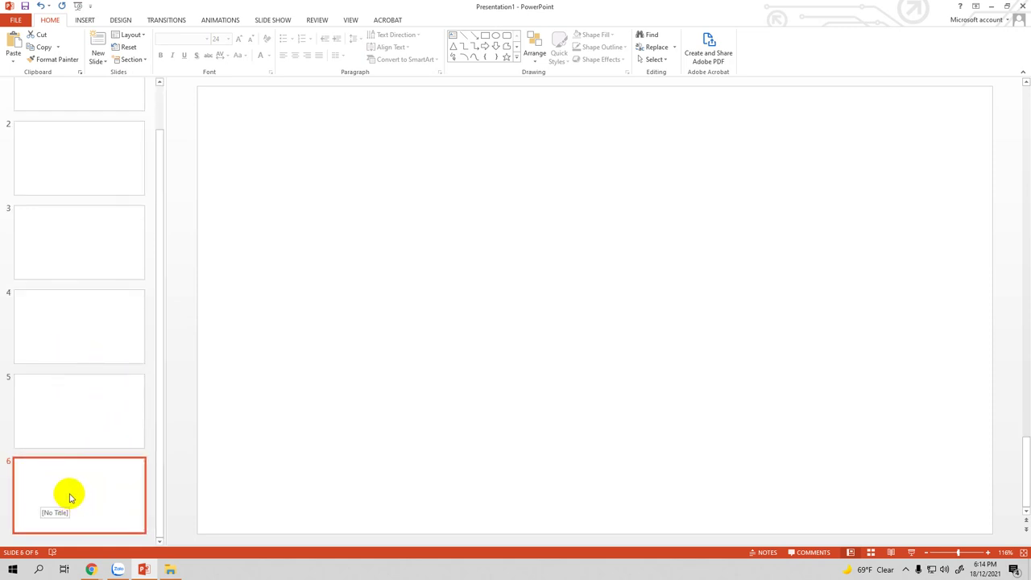
scroll(85, 387, up, 1)
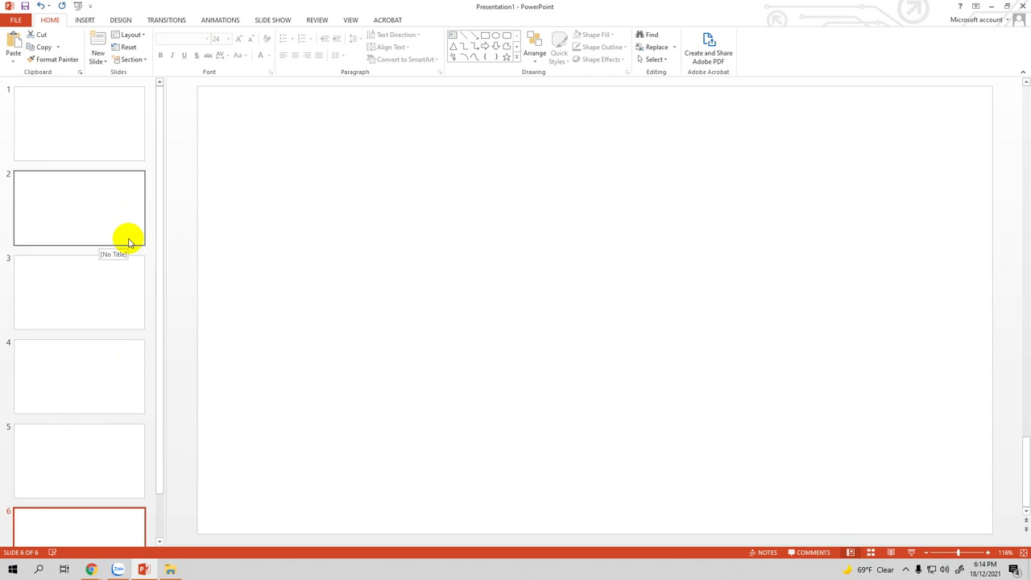
scroll(105, 363, down, 1)
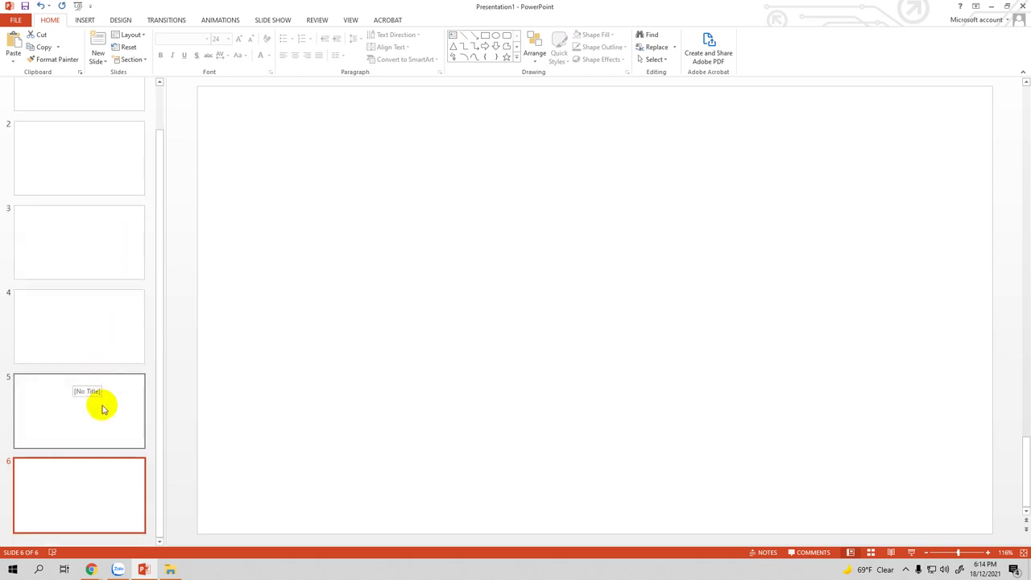
right_click(70, 484)
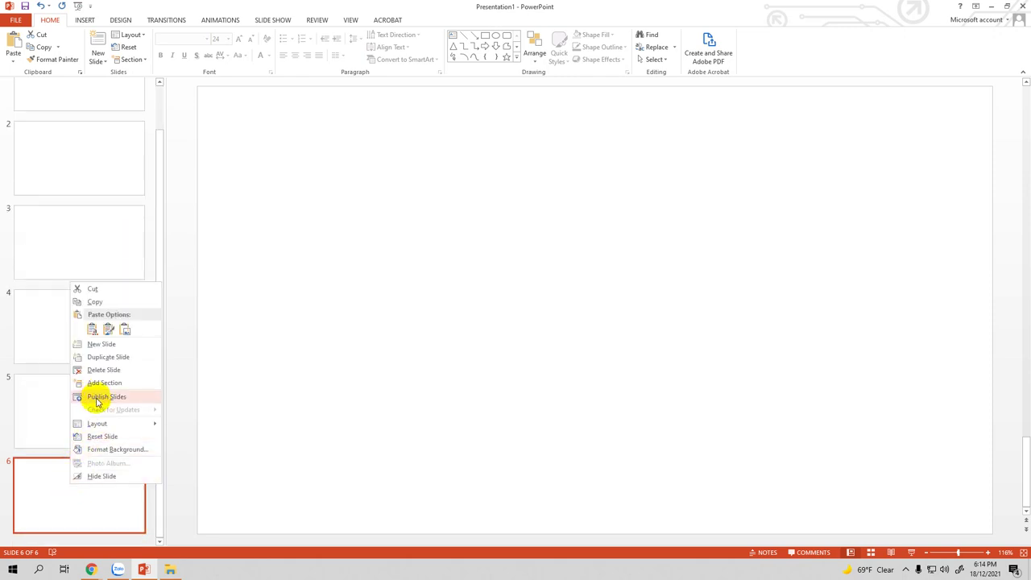
click(104, 356)
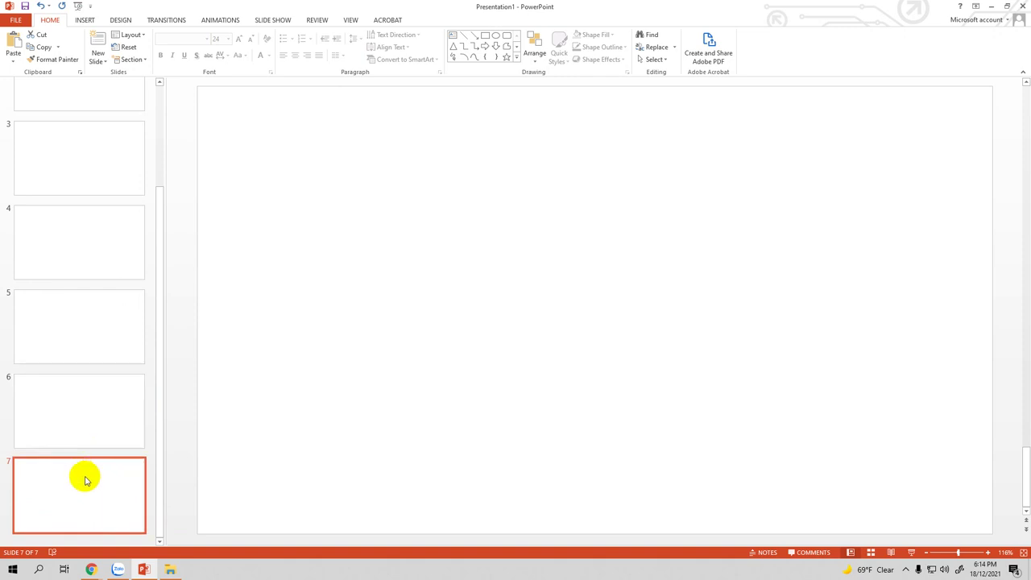
scroll(89, 506, up, 3)
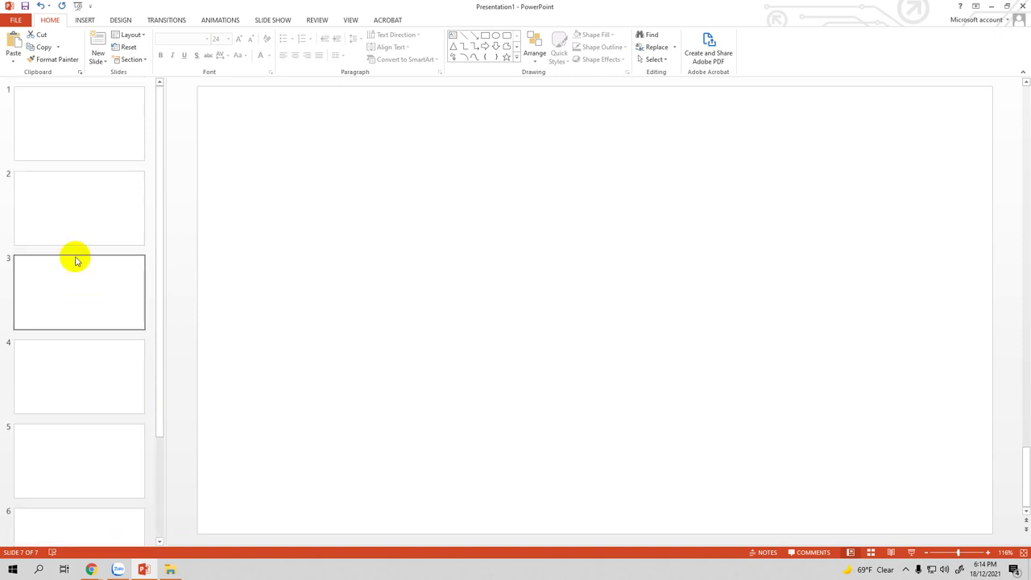
Add a new slide 8 after slide 7.
scroll(74, 363, down, 3)
right_click(70, 488)
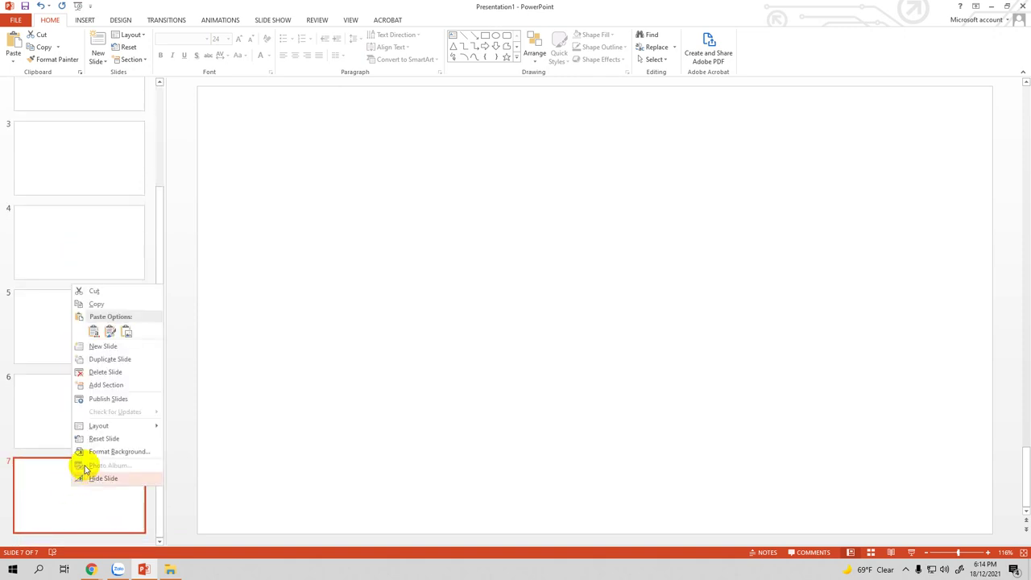
key(Escape)
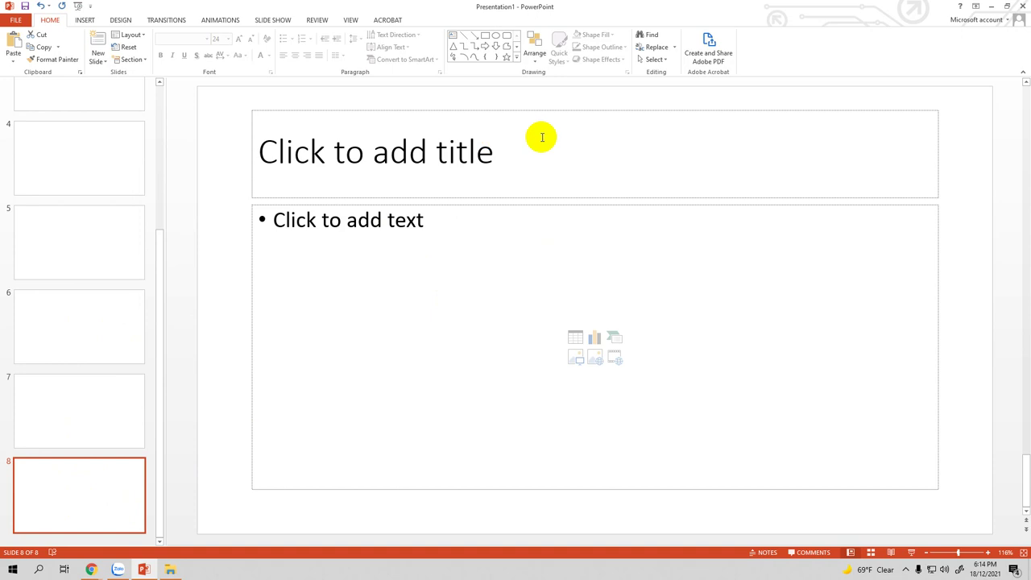
Delete slide 8's title and content placeholders so it is blank.
click(546, 110)
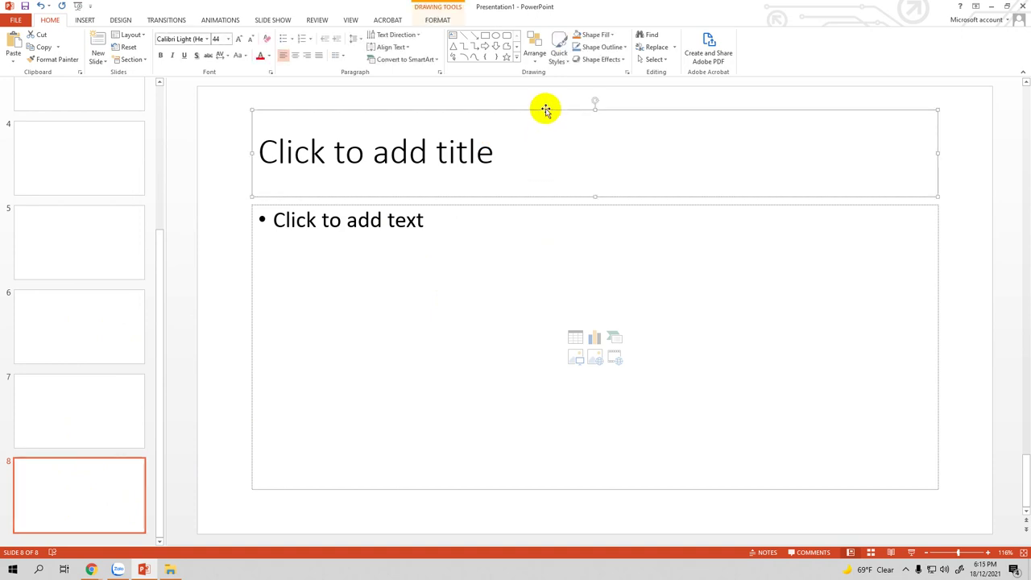
key(Delete)
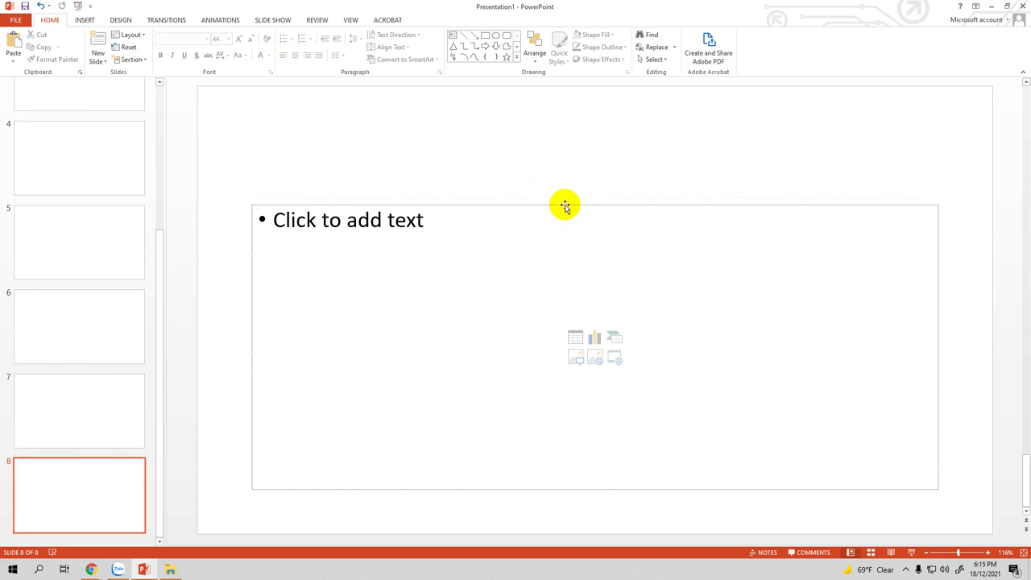
click(565, 206)
key(Delete)
scroll(364, 269, up, 10)
scroll(349, 276, down, 1)
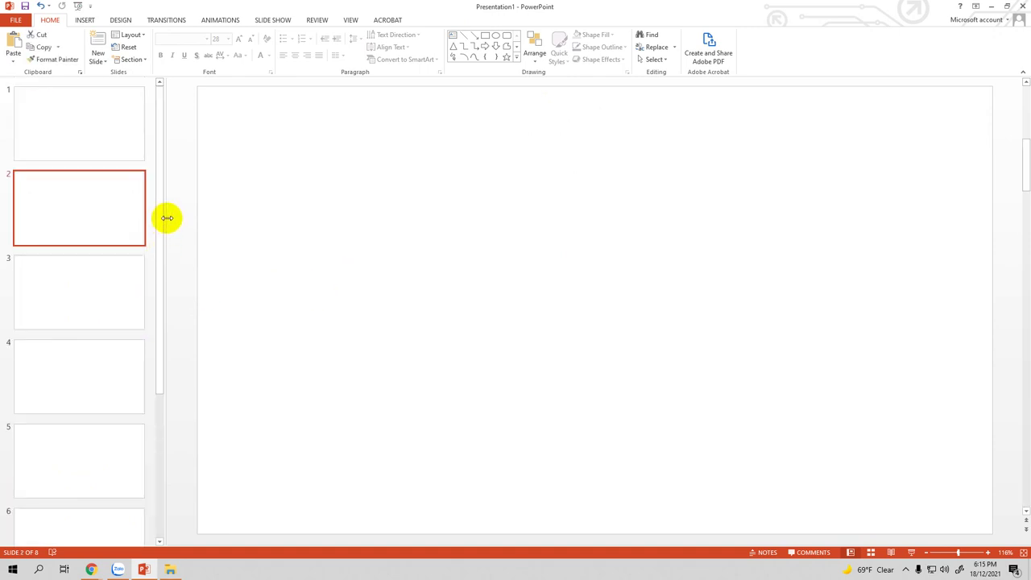
drag(164, 218, 149, 235)
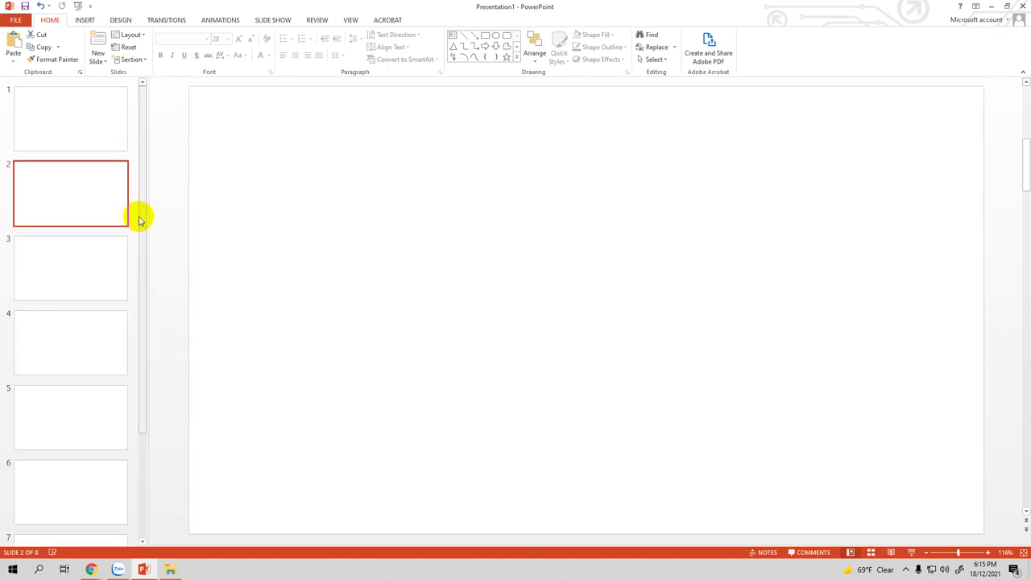
drag(143, 218, 138, 177)
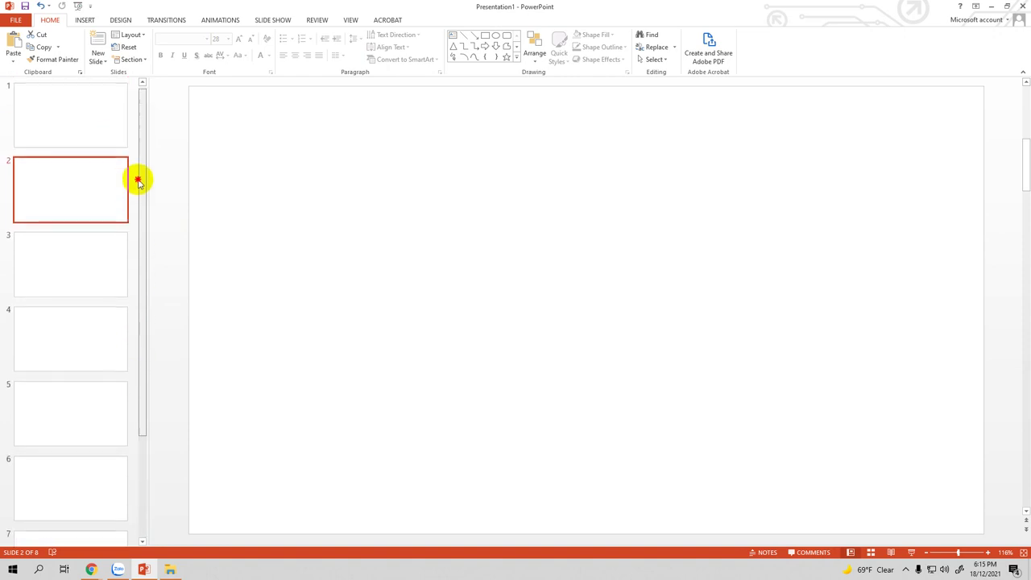
click(73, 123)
drag(140, 350, 106, 492)
scroll(92, 241, up, 3)
scroll(65, 483, down, 3)
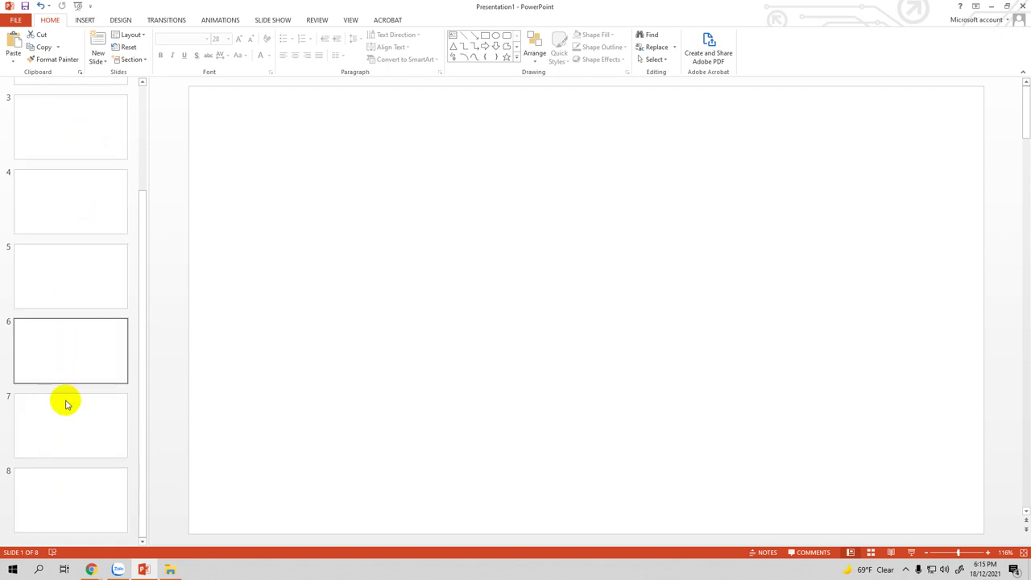
drag(142, 244, 149, 126)
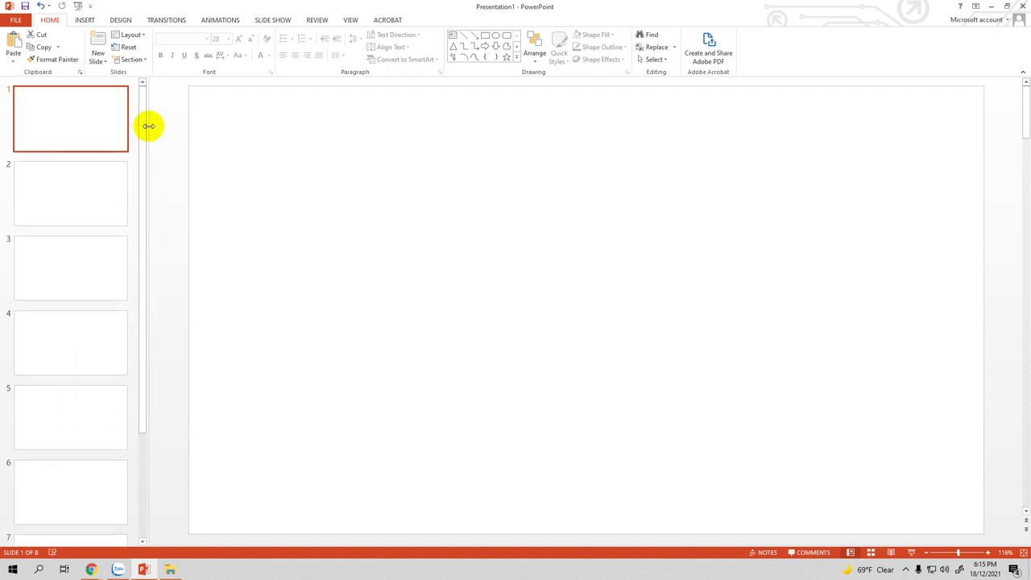
scroll(75, 381, down, 1)
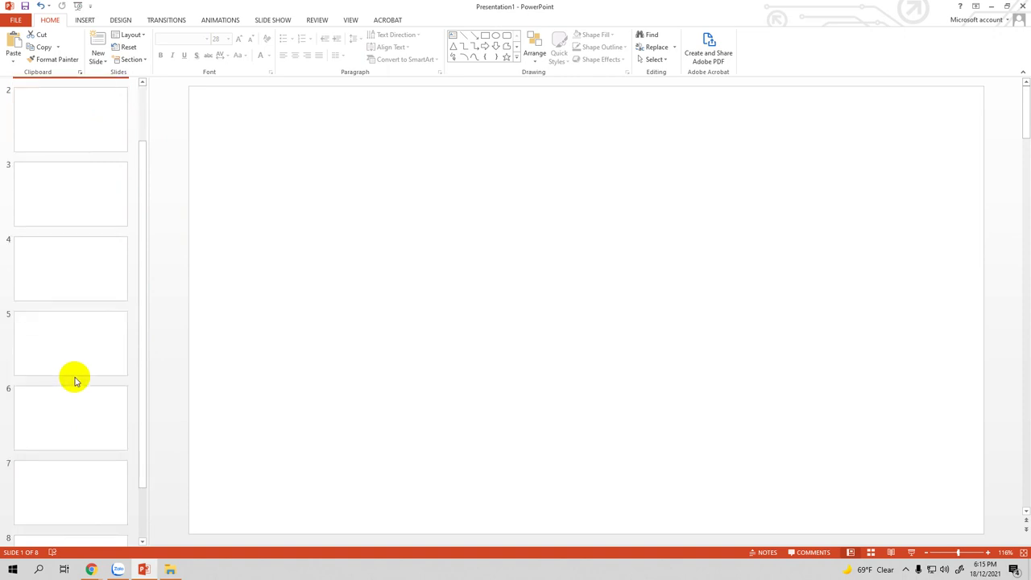
scroll(78, 380, up, 1)
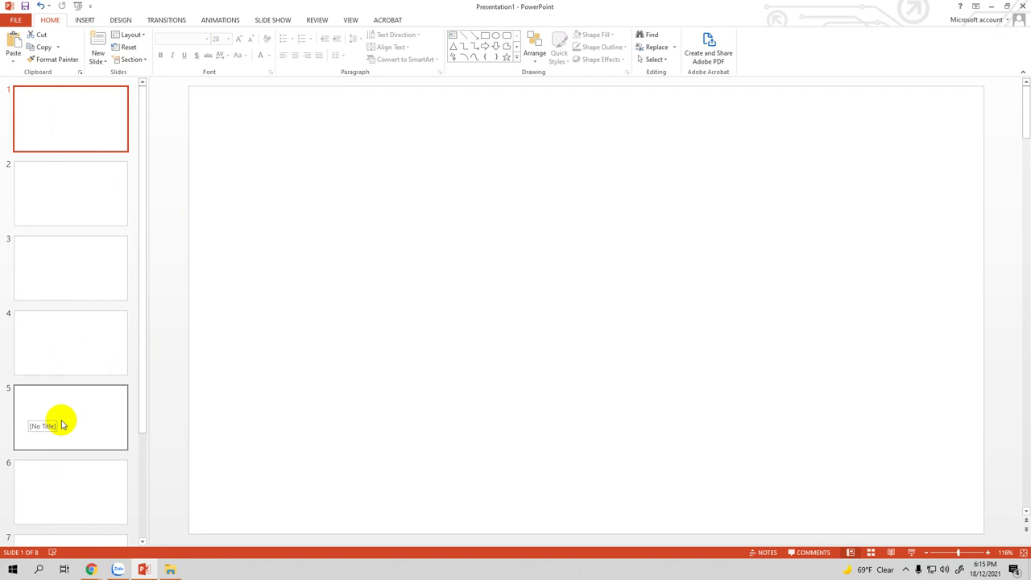
mouse_move(148, 330)
mouse_down()
mouse_move(188, 335)
mouse_move(176, 341)
mouse_up()
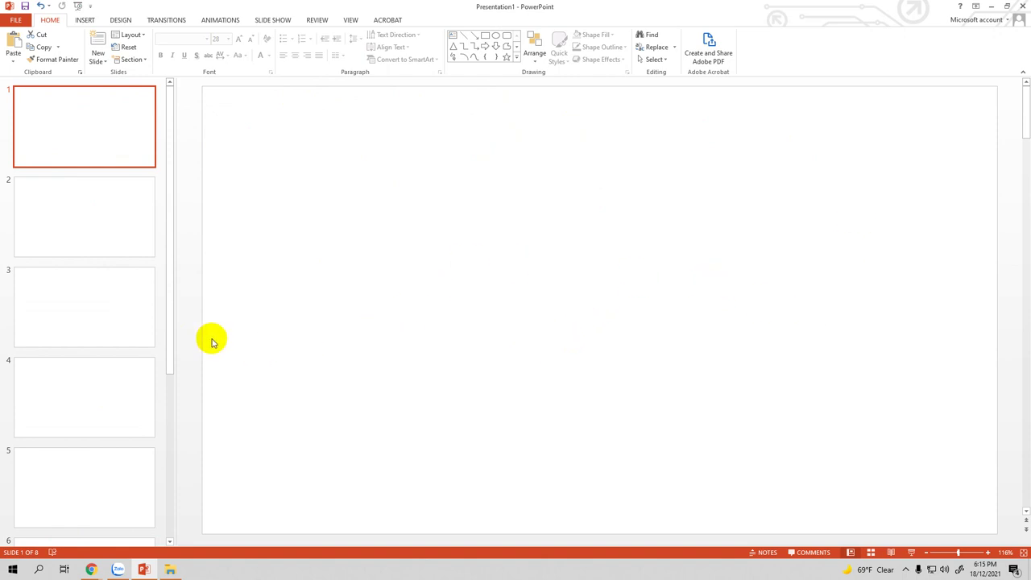
mouse_move(171, 325)
mouse_down()
mouse_move(170, 345)
mouse_move(170, 312)
mouse_move(168, 466)
mouse_move(163, 306)
mouse_up()
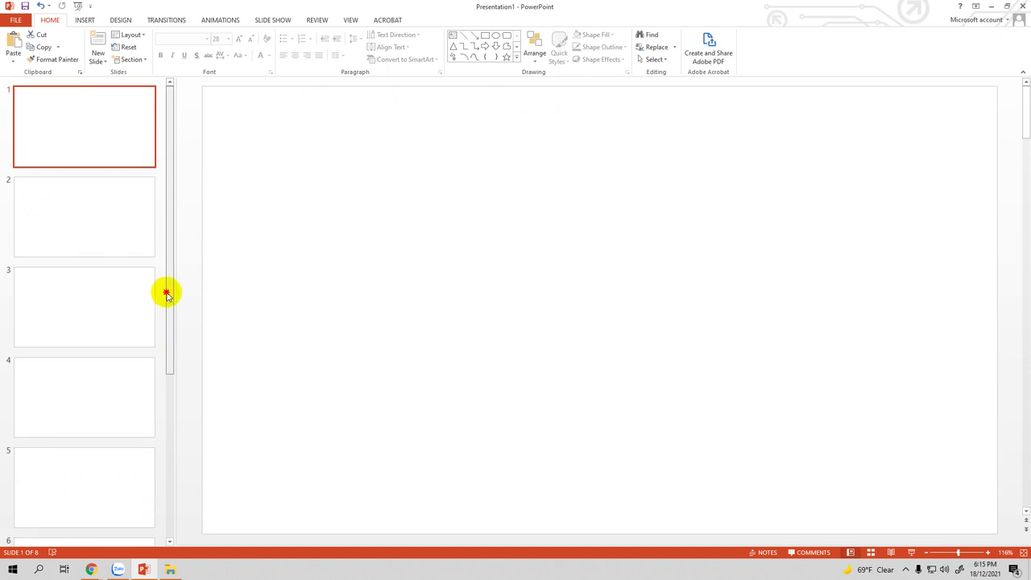
click(61, 84)
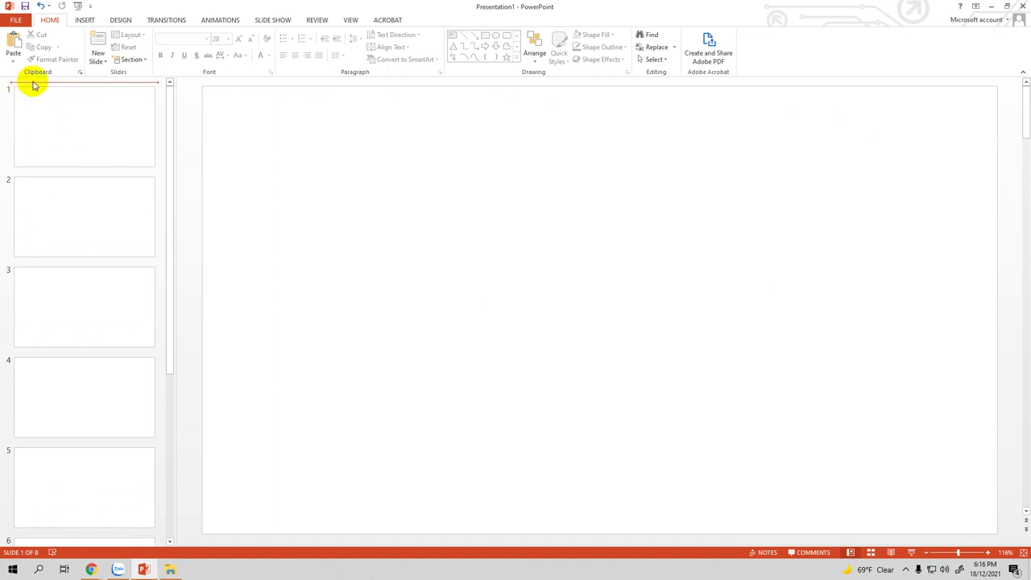
Add a new section starting at slide 1 that covers all eight slides.
right_click(89, 87)
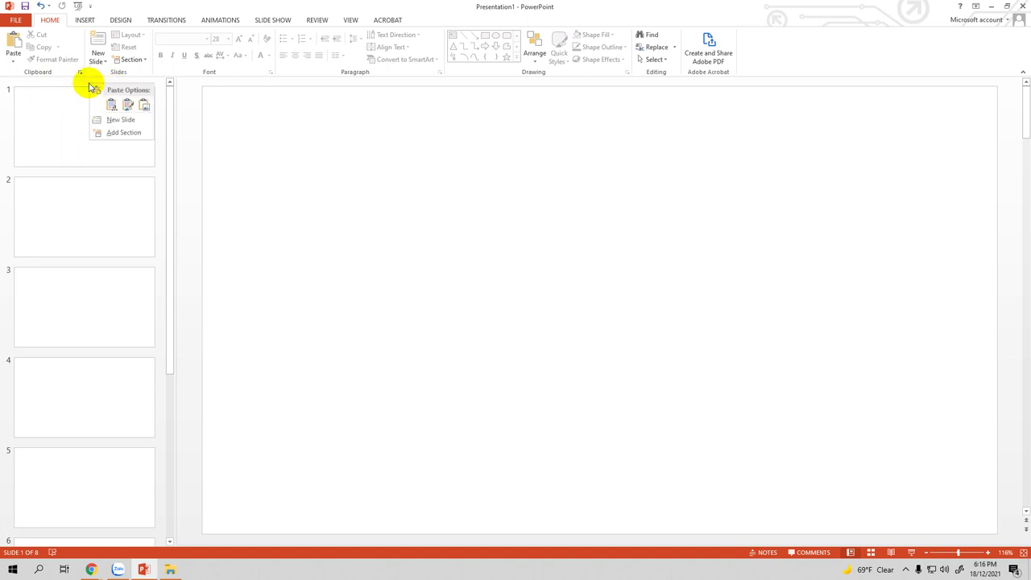
click(112, 133)
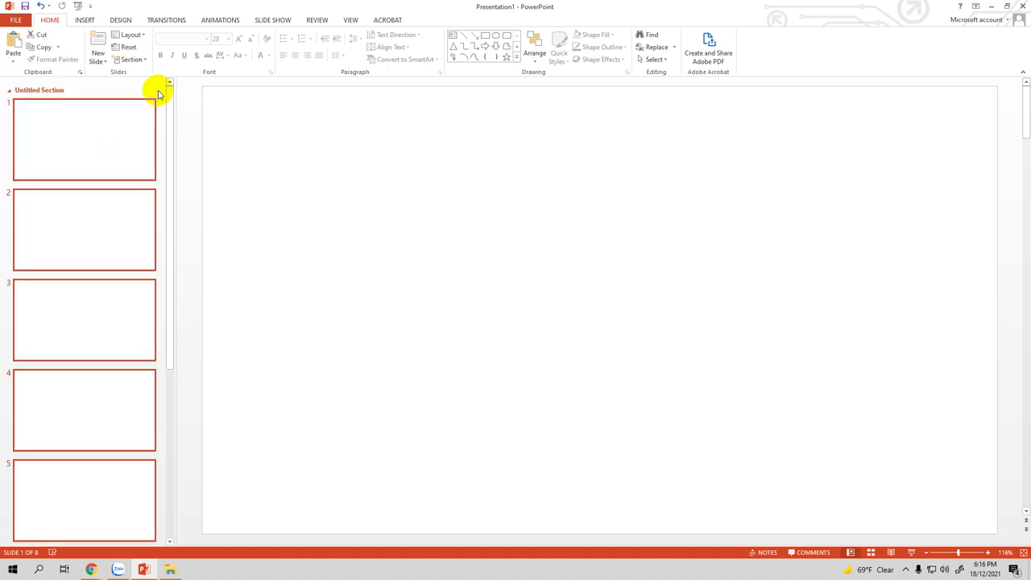
double_click(34, 92)
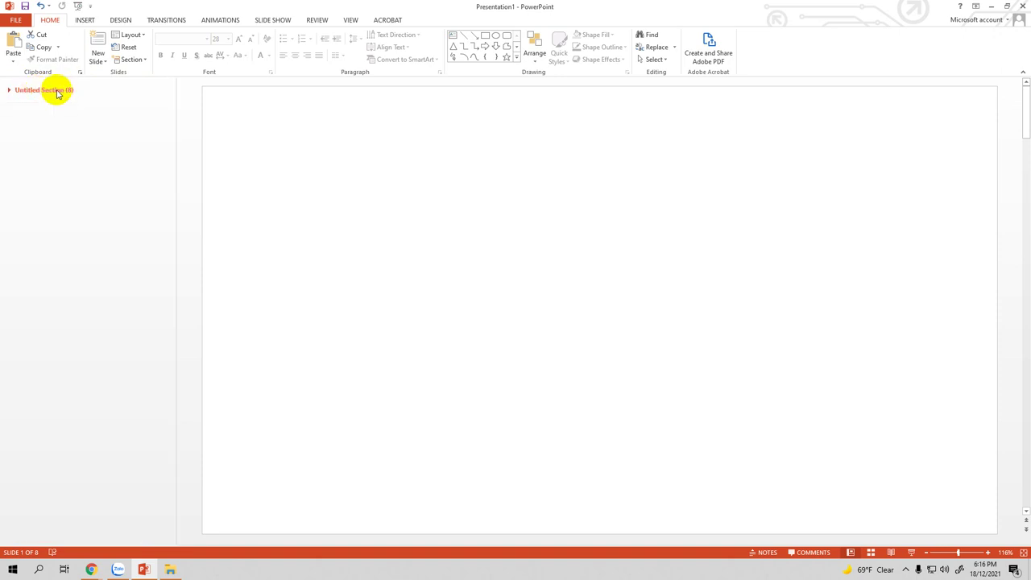
click(9, 90)
scroll(81, 426, down, 2)
scroll(81, 428, down, 1)
scroll(80, 428, up, 4)
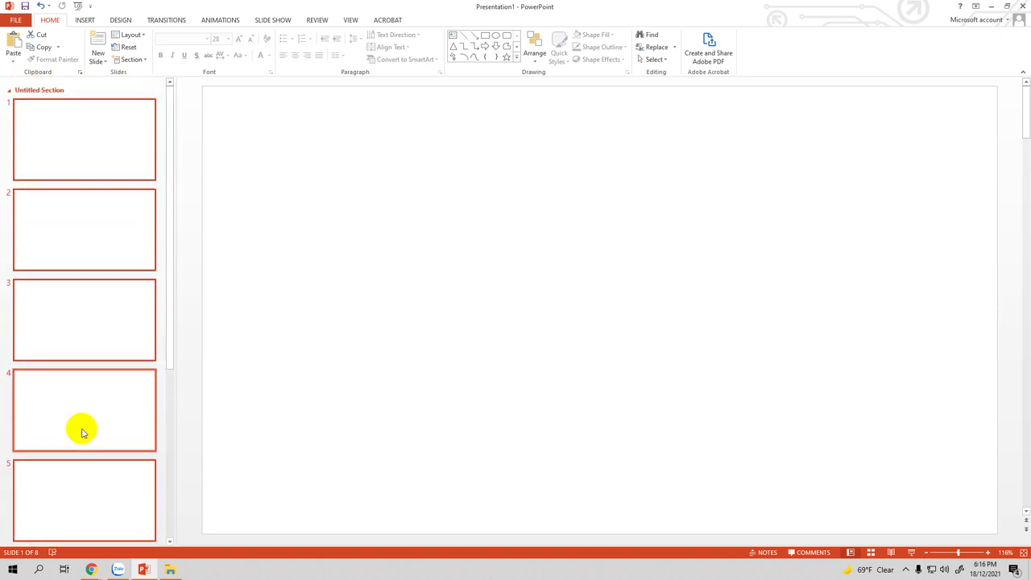
Rename the section to 'Phần mở đầu' and check it by collapsing and expanding.
right_click(46, 93)
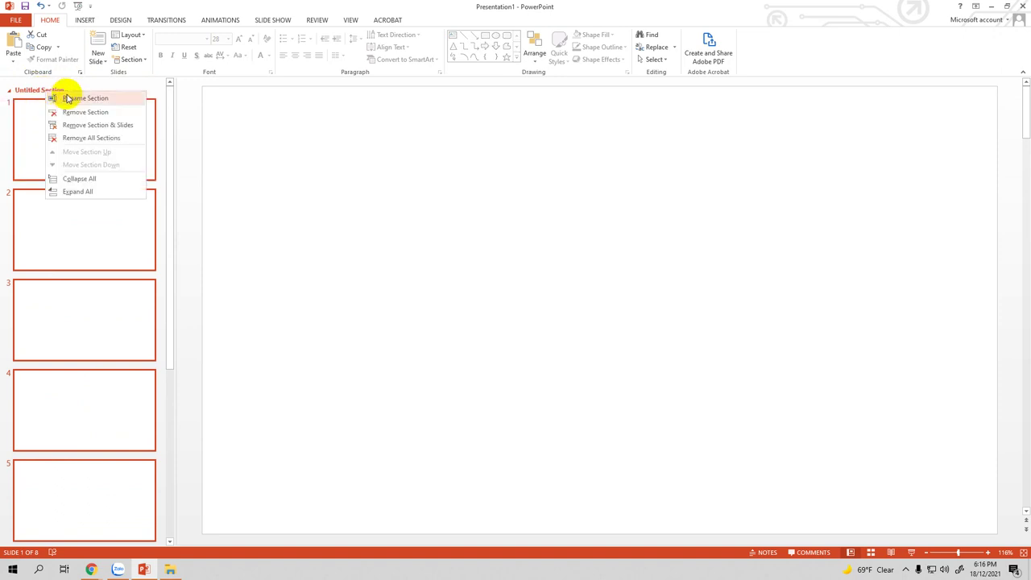
click(77, 98)
key(BackSpace)
text(Phần mở đầu)
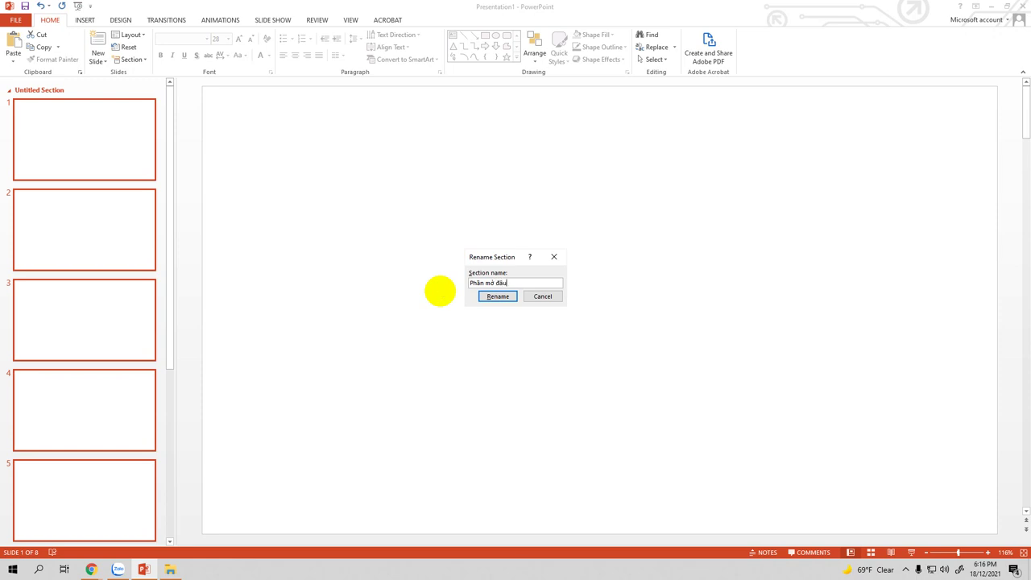
key(Return)
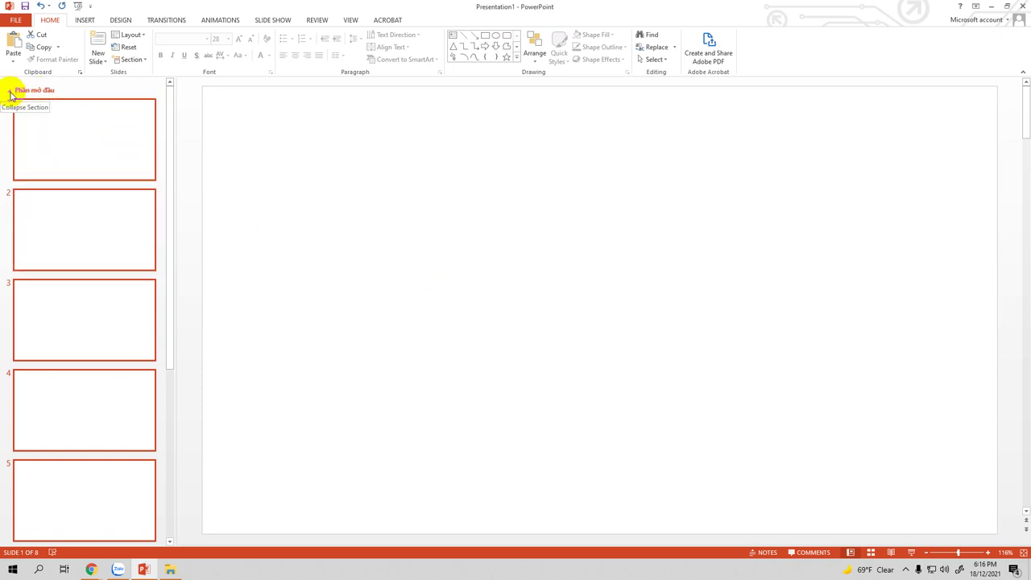
click(11, 94)
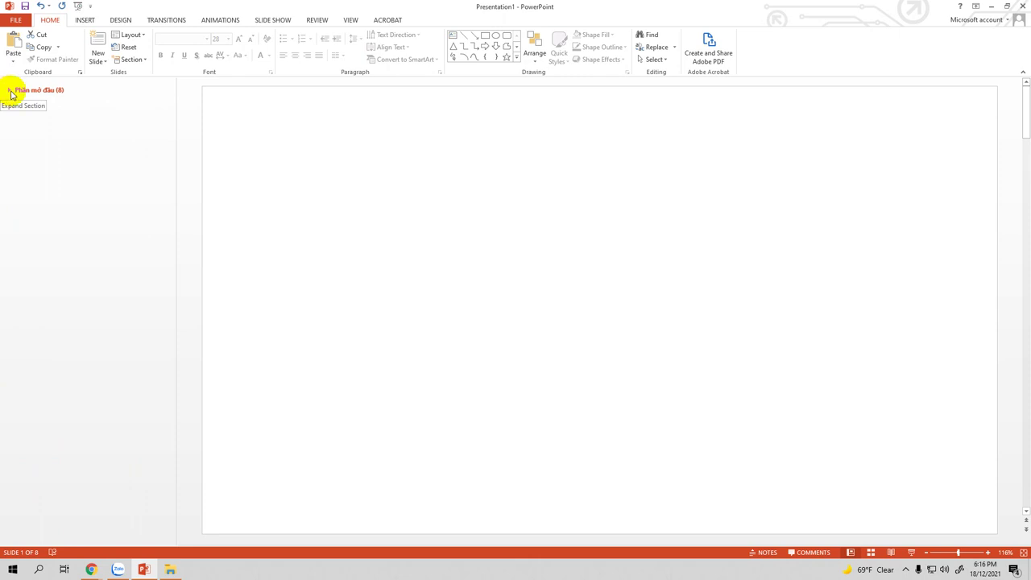
click(10, 90)
click(9, 91)
click(10, 91)
click(9, 91)
click(10, 91)
Start a new section at slide 2, between slides 1 and 2.
click(44, 185)
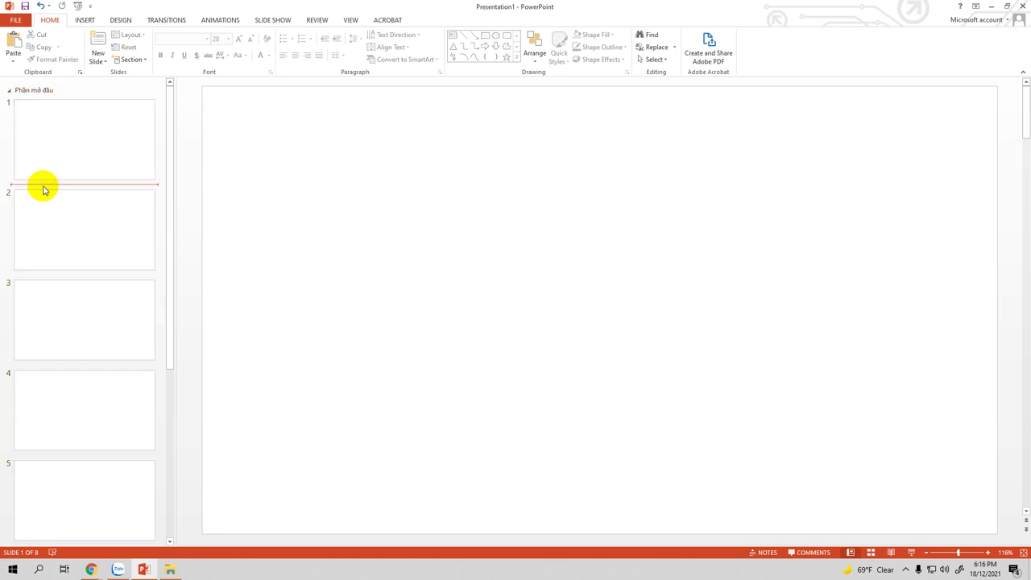
right_click(44, 189)
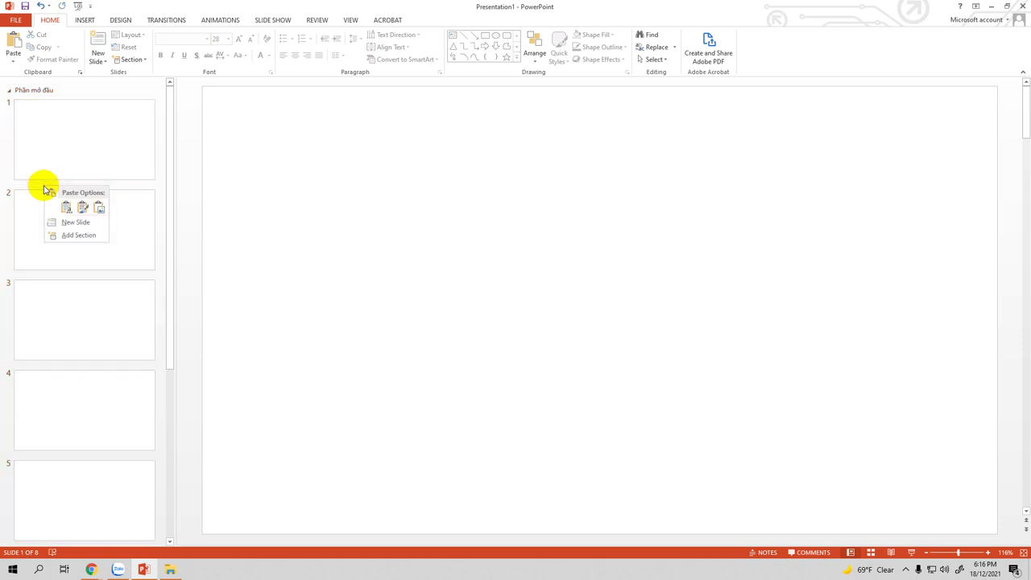
click(137, 62)
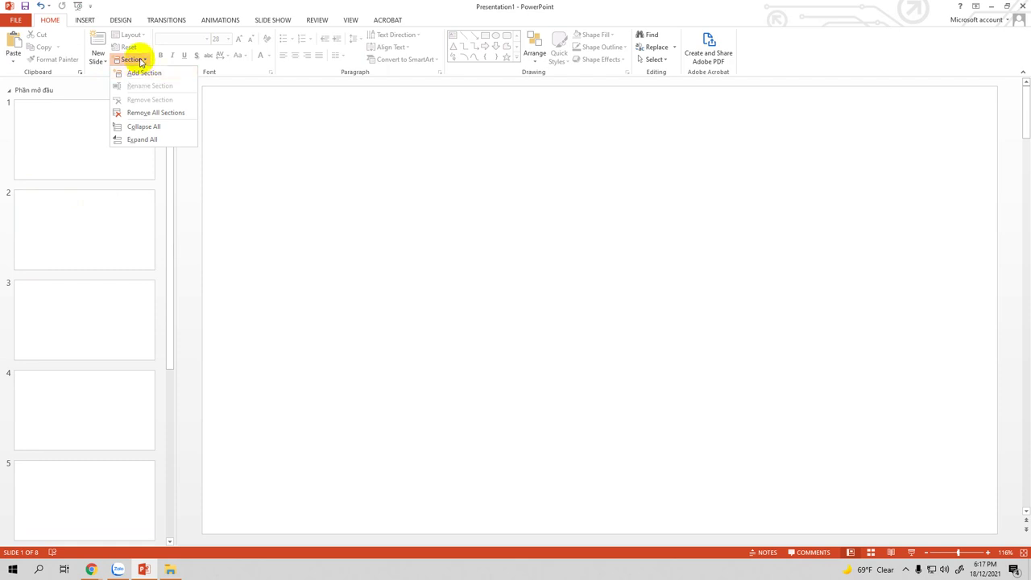
click(53, 187)
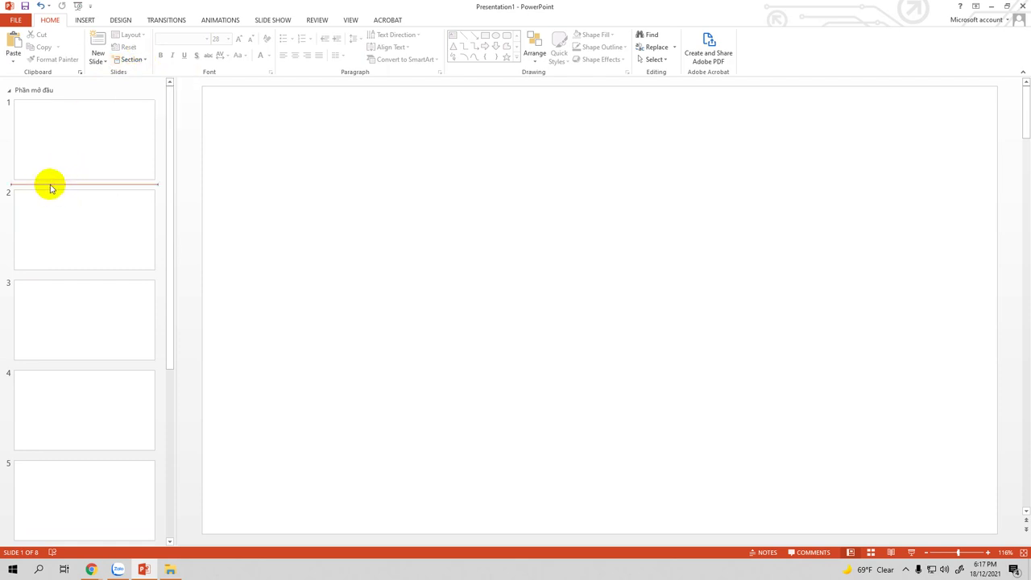
right_click(50, 186)
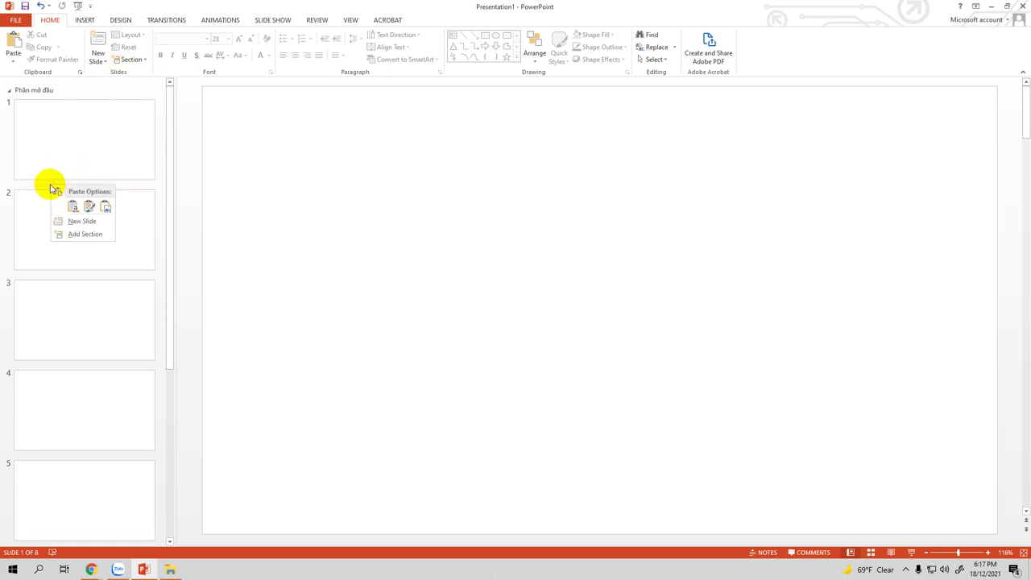
click(75, 234)
double_click(41, 199)
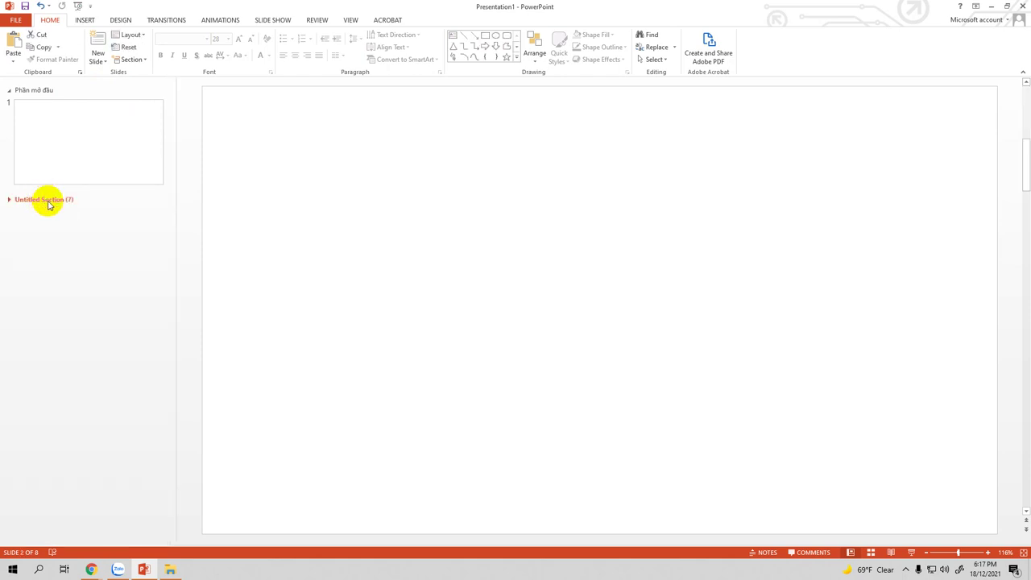
double_click(47, 202)
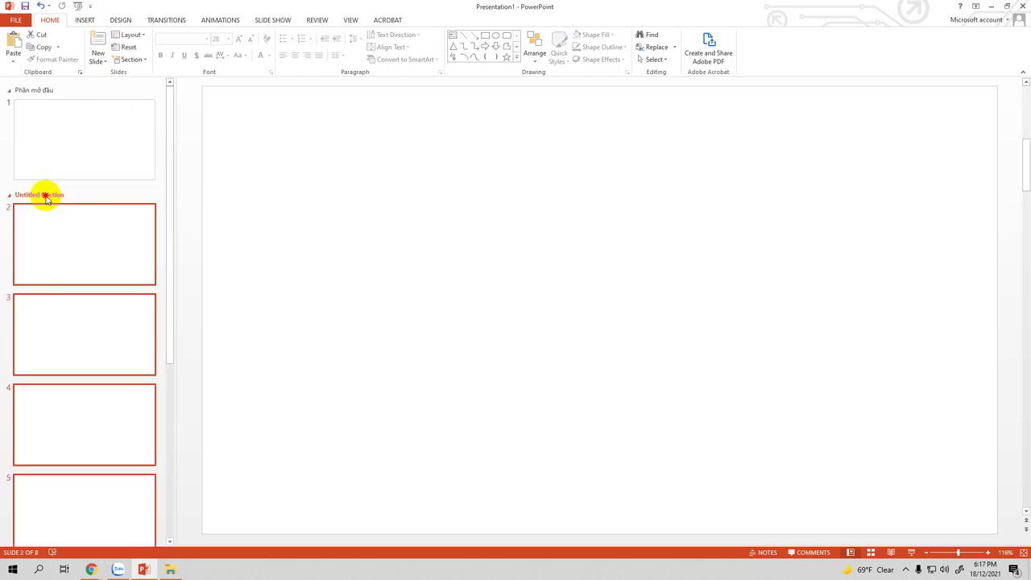
Rename the new section to 'Phần nội dung'.
right_click(46, 196)
click(67, 205)
key(BackSpace)
text(Phần nội dung)
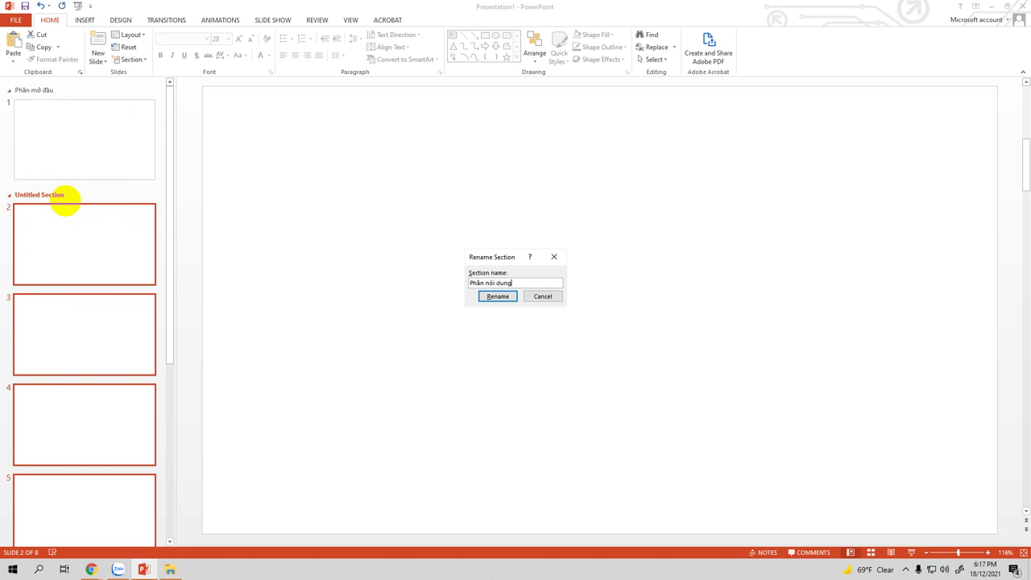
key(Return)
scroll(118, 408, down, 3)
scroll(117, 475, down, 2)
drag(88, 460, 72, 451)
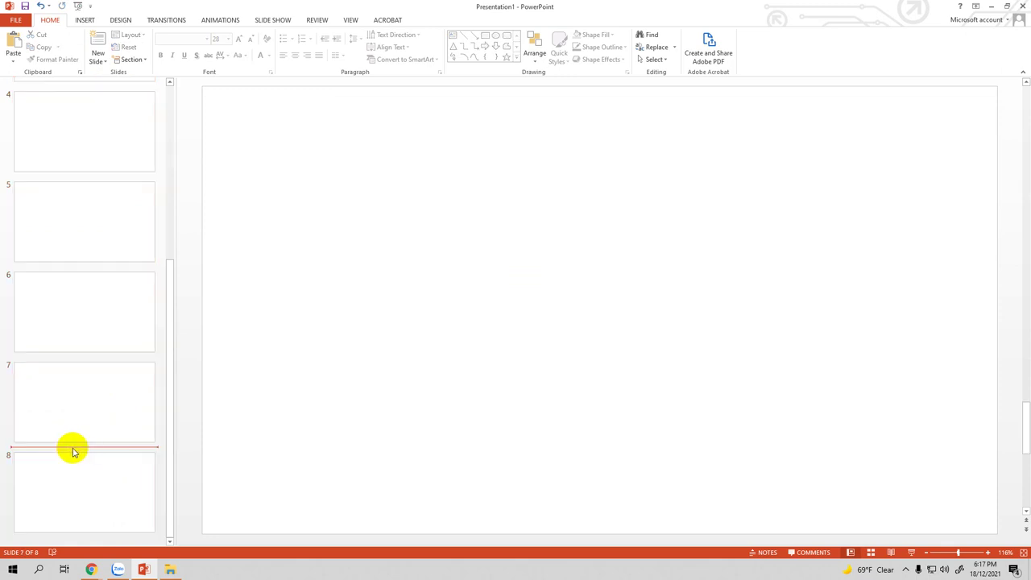
Start a new section at slide 8, between slides 7 and 8.
scroll(72, 451, up, 3)
scroll(72, 451, down, 2)
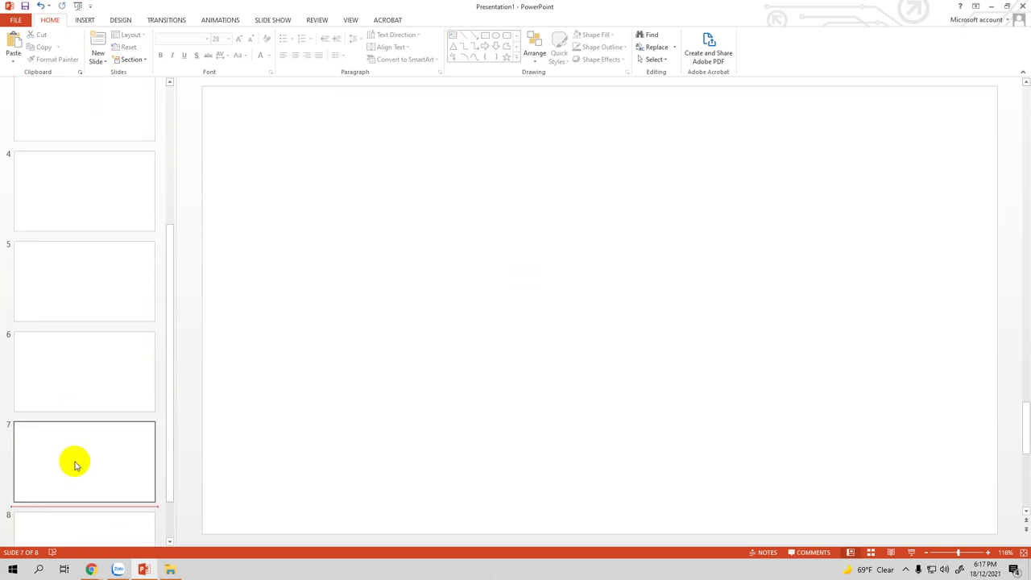
scroll(62, 475, down, 1)
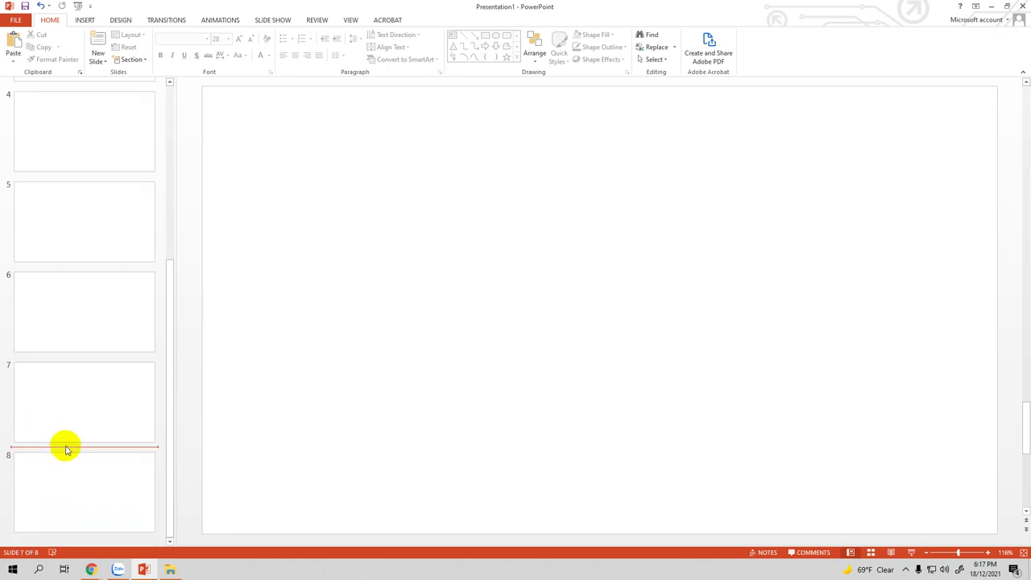
right_click(69, 451)
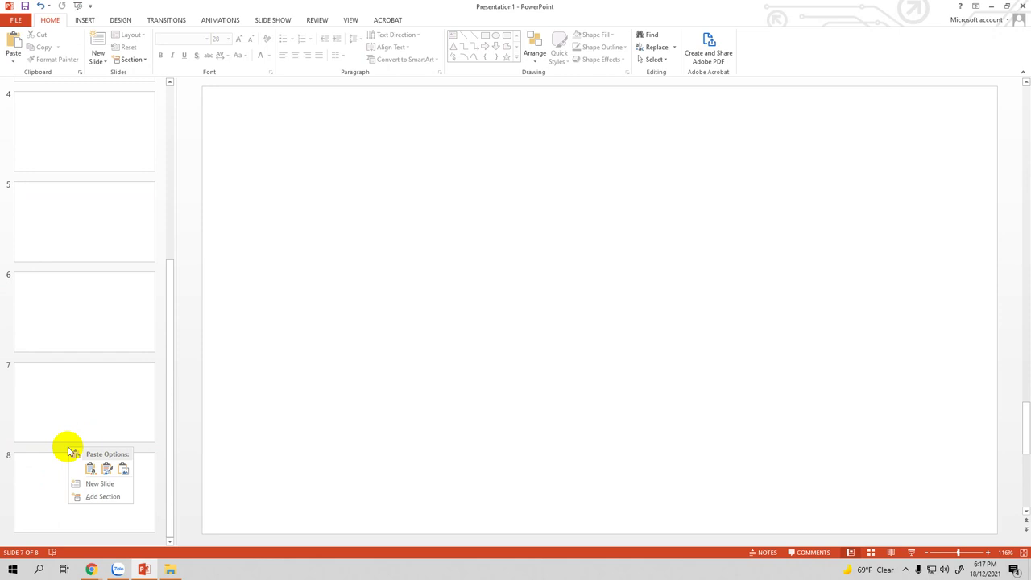
click(94, 496)
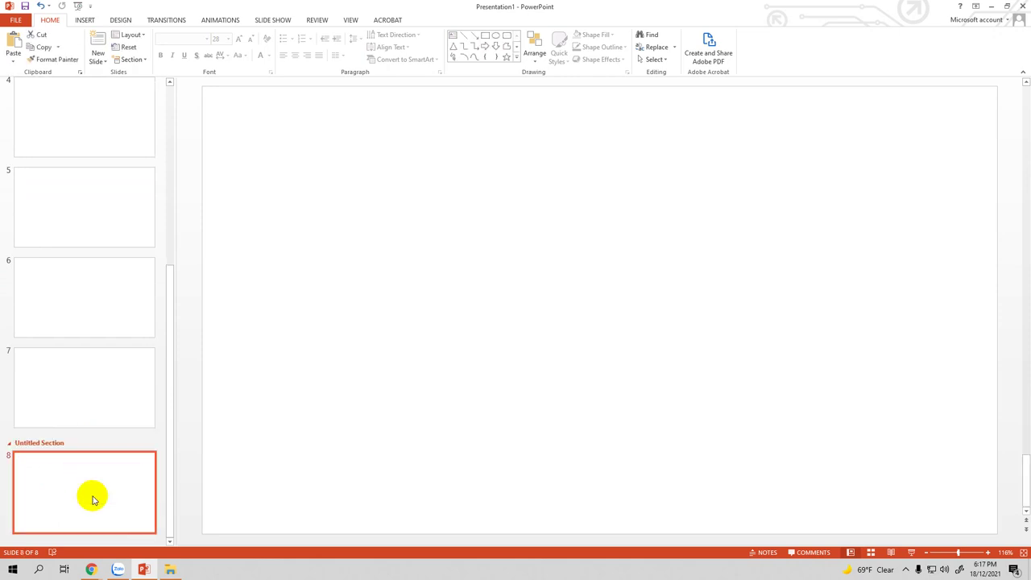
Rename the last section to 'Phần cuối'.
click(50, 445)
right_click(50, 445)
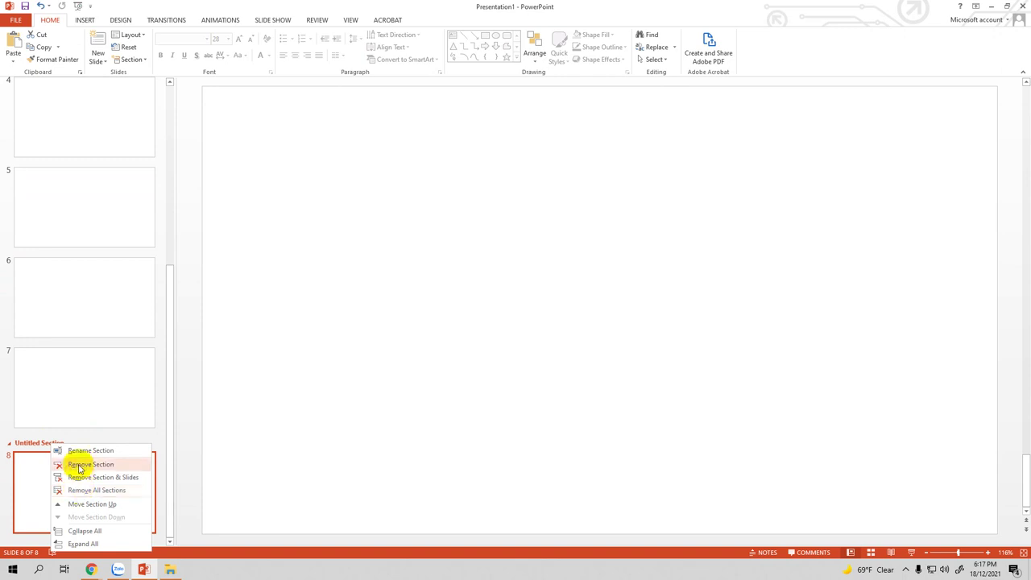
click(85, 453)
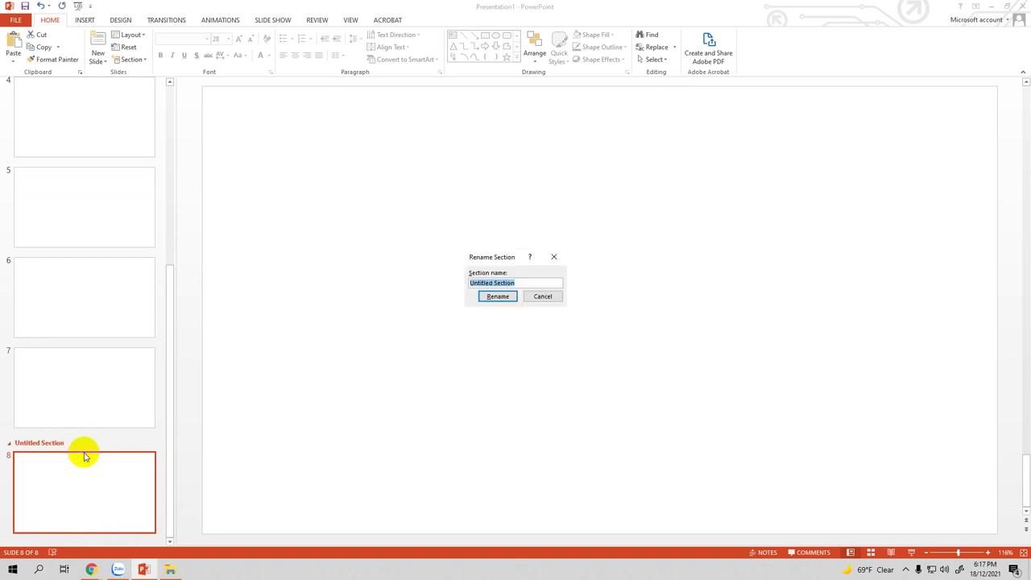
key(BackSpace)
text(Phần cuối)
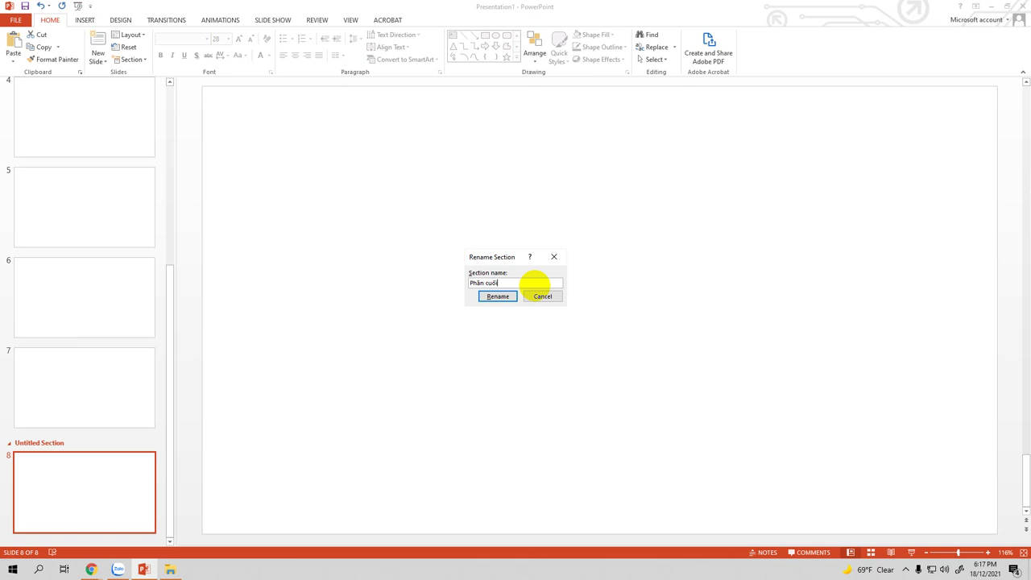
key(Return)
scroll(118, 354, up, 1)
scroll(118, 359, up, 4)
scroll(119, 359, up, 1)
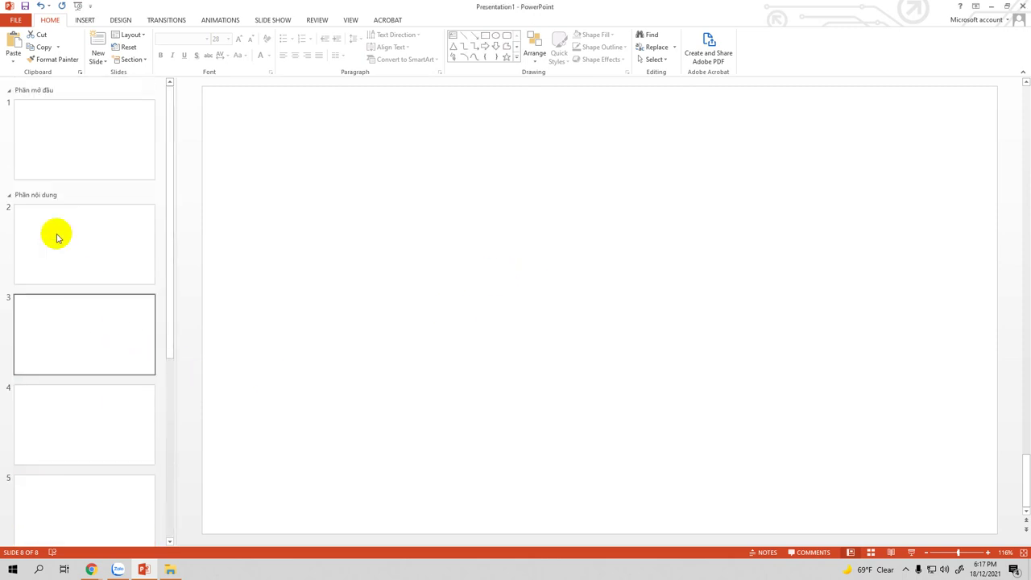
Collapse and re-expand the 'Phần nội dung' section, leaving its slides shown.
click(11, 196)
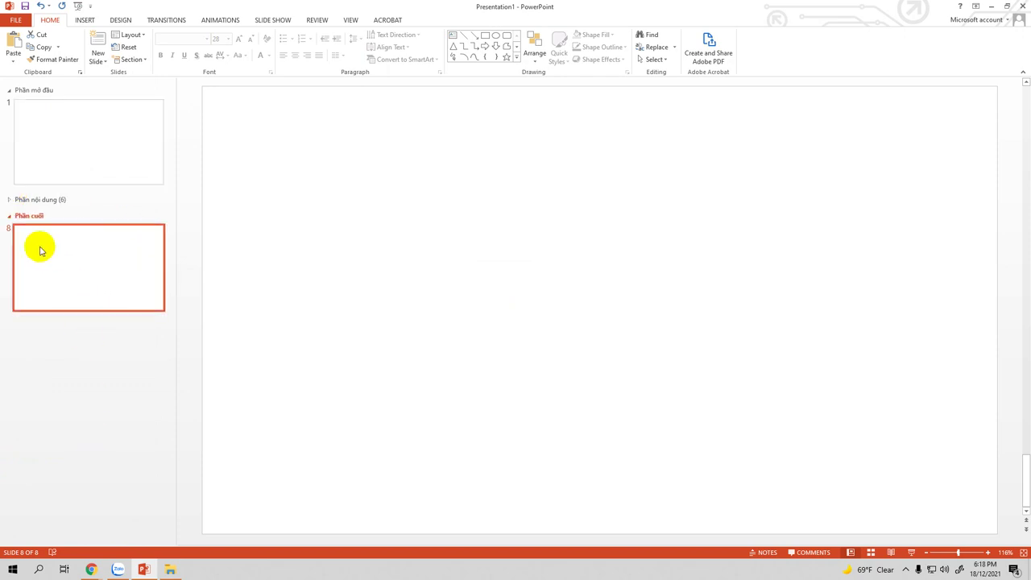
click(10, 199)
click(10, 199)
click(10, 199)
click(9, 199)
click(9, 199)
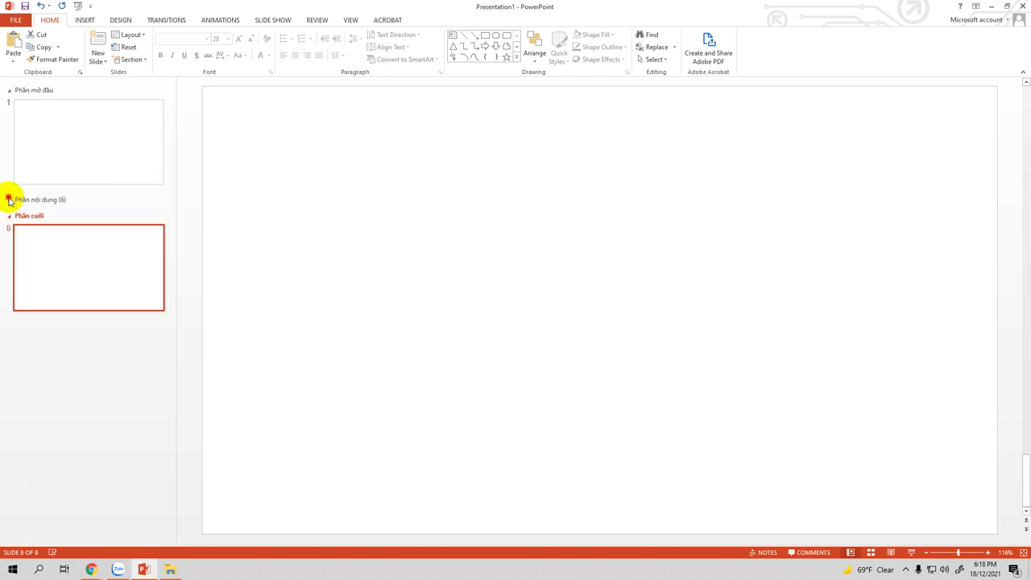
click(9, 199)
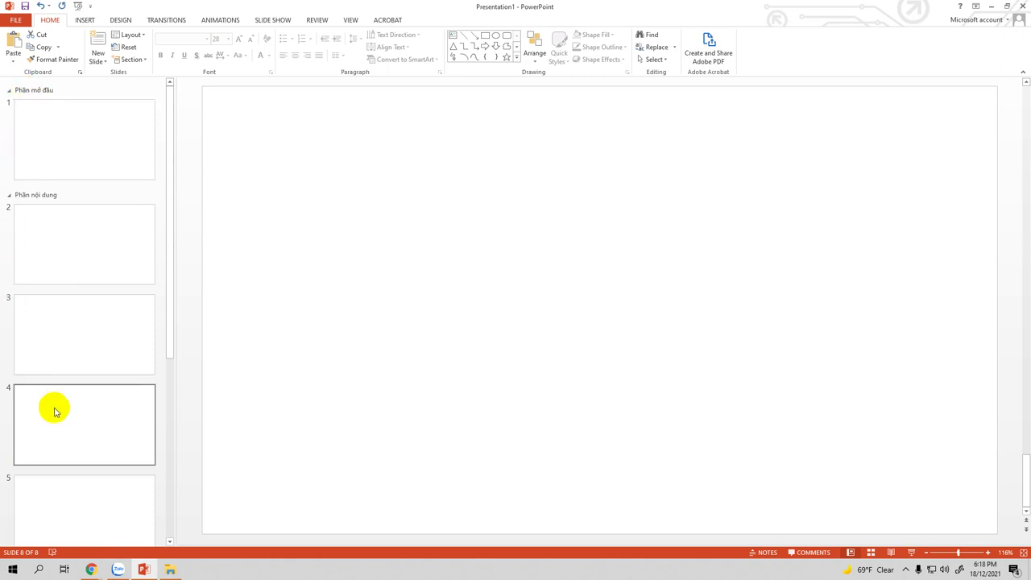
scroll(67, 404, down, 3)
scroll(44, 375, up, 2)
scroll(45, 375, up, 2)
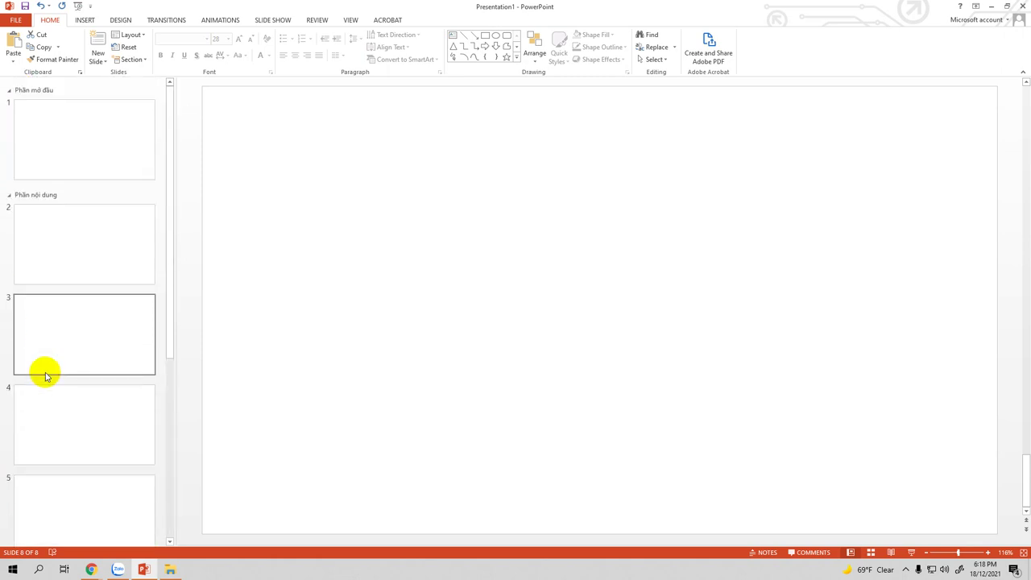
scroll(88, 472, down, 3)
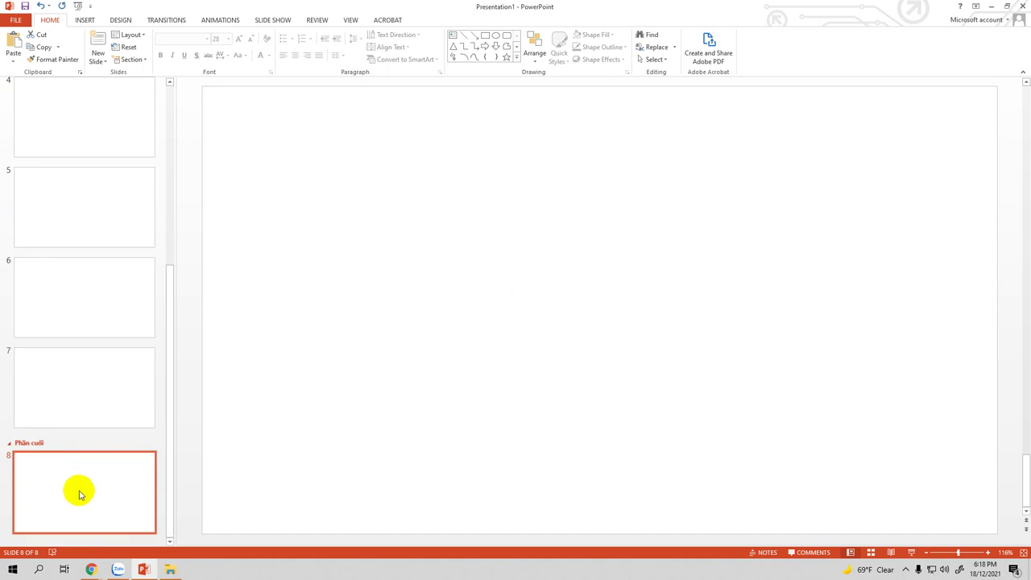
scroll(80, 493, up, 2)
scroll(80, 493, up, 2)
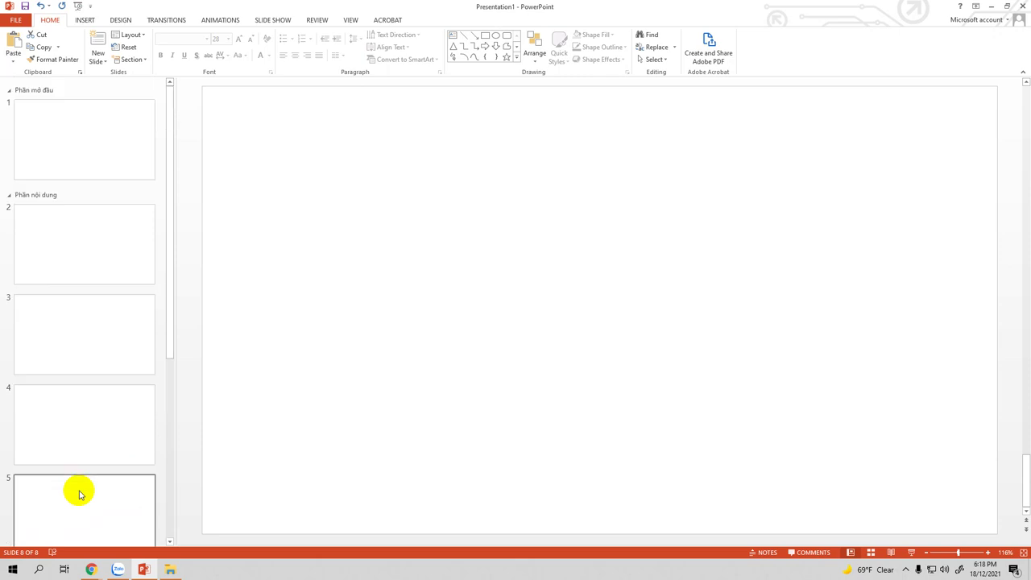
drag(167, 323, 165, 309)
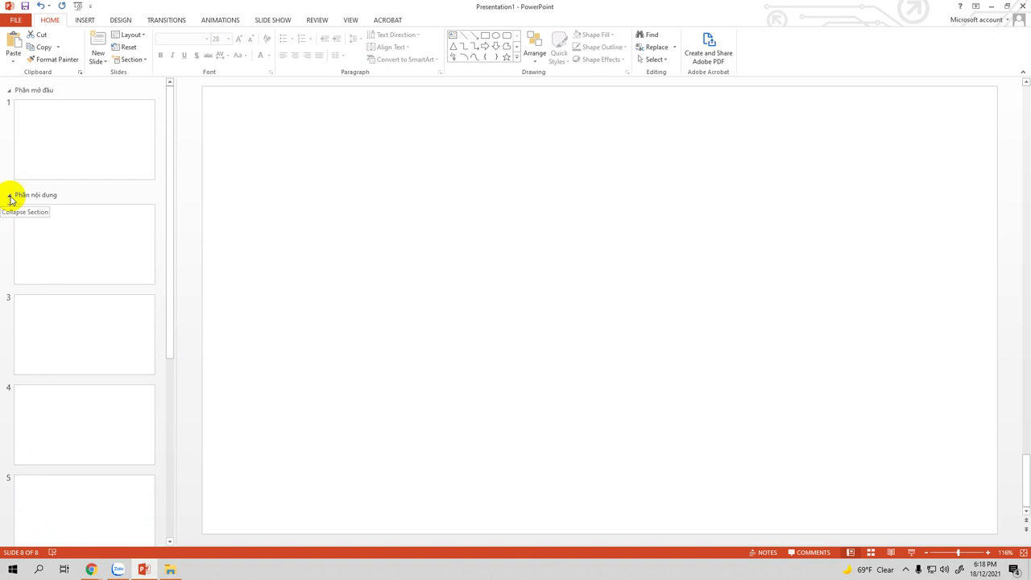
click(9, 197)
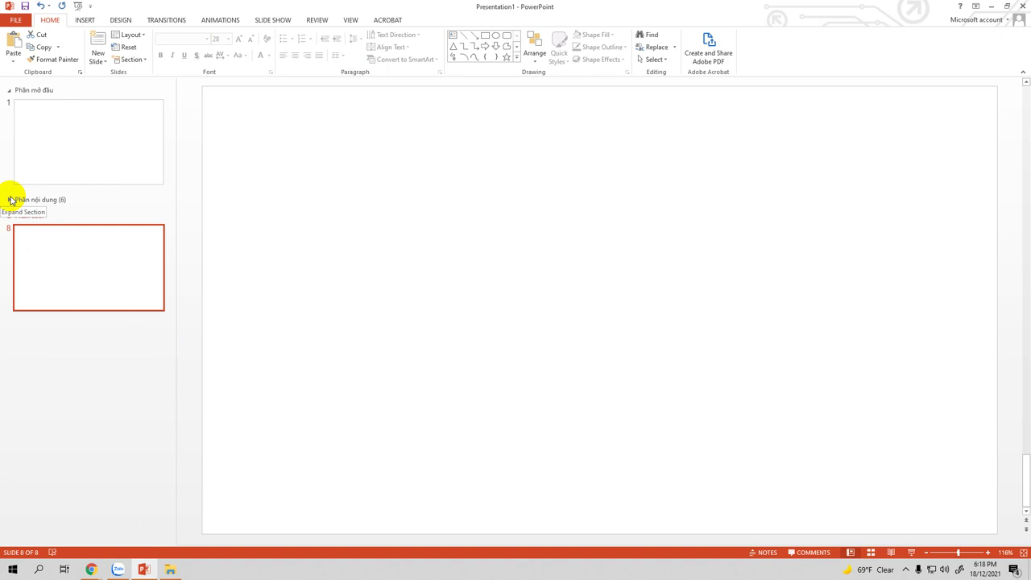
click(9, 199)
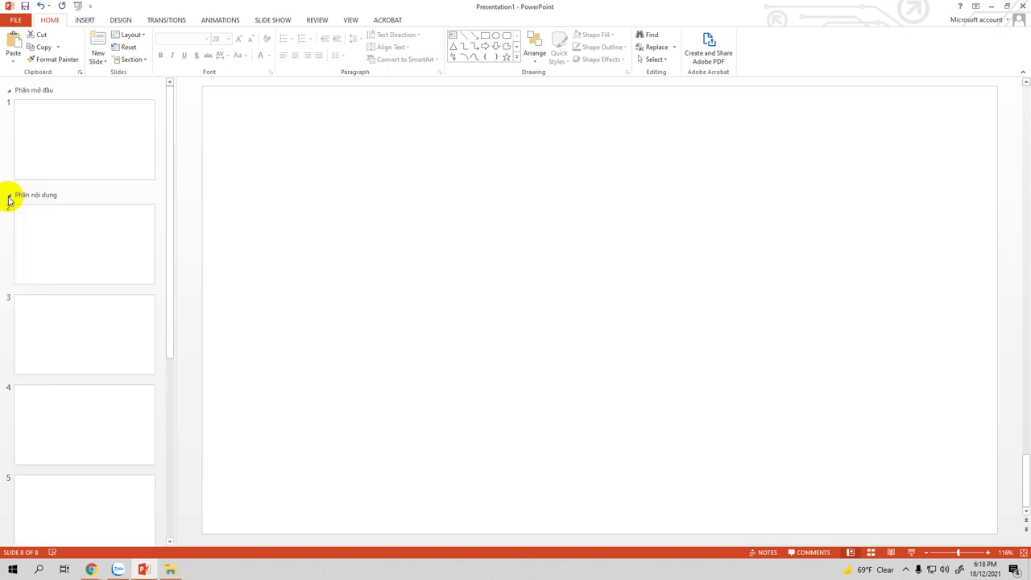
click(10, 199)
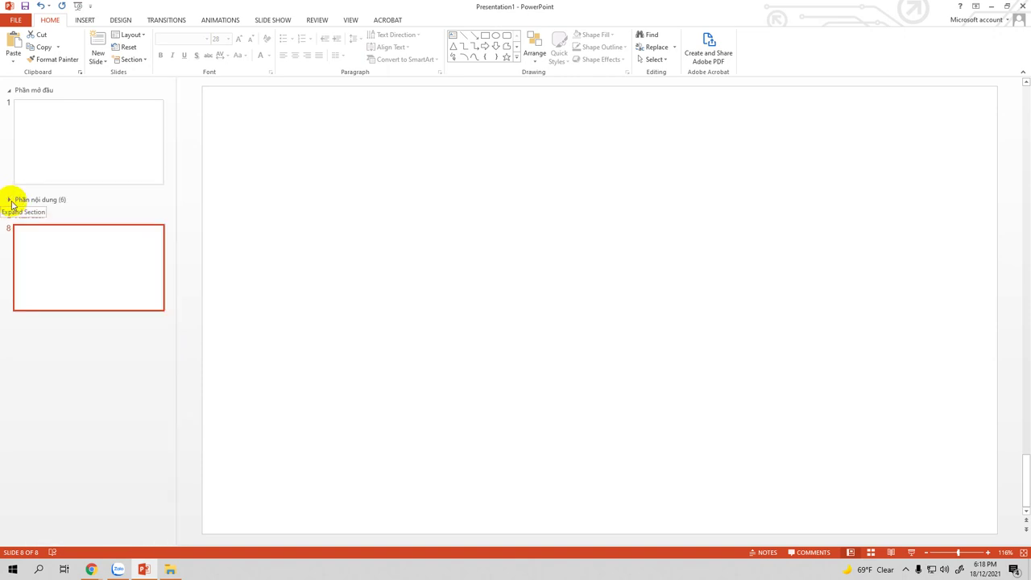
click(11, 199)
click(10, 199)
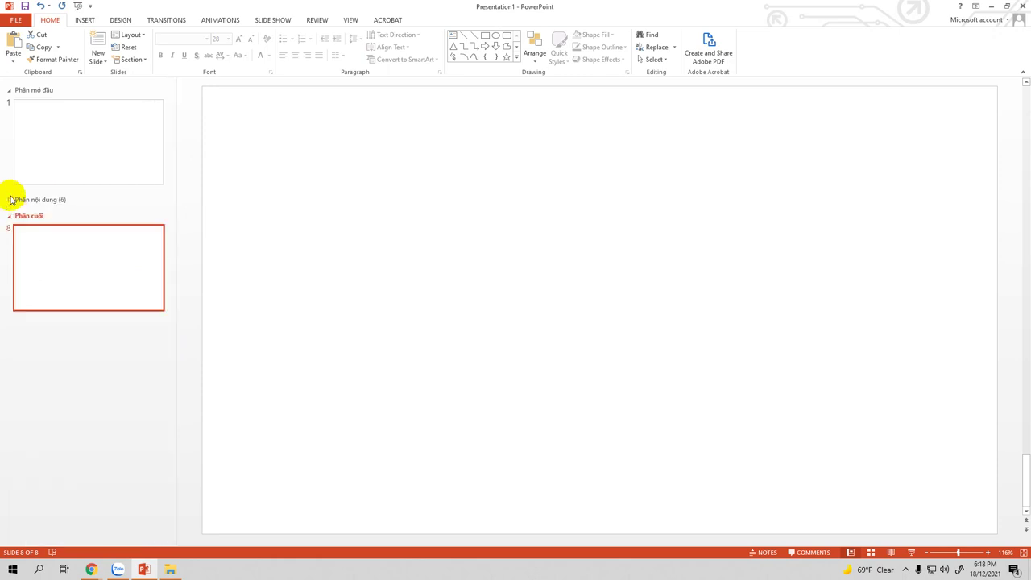
click(10, 200)
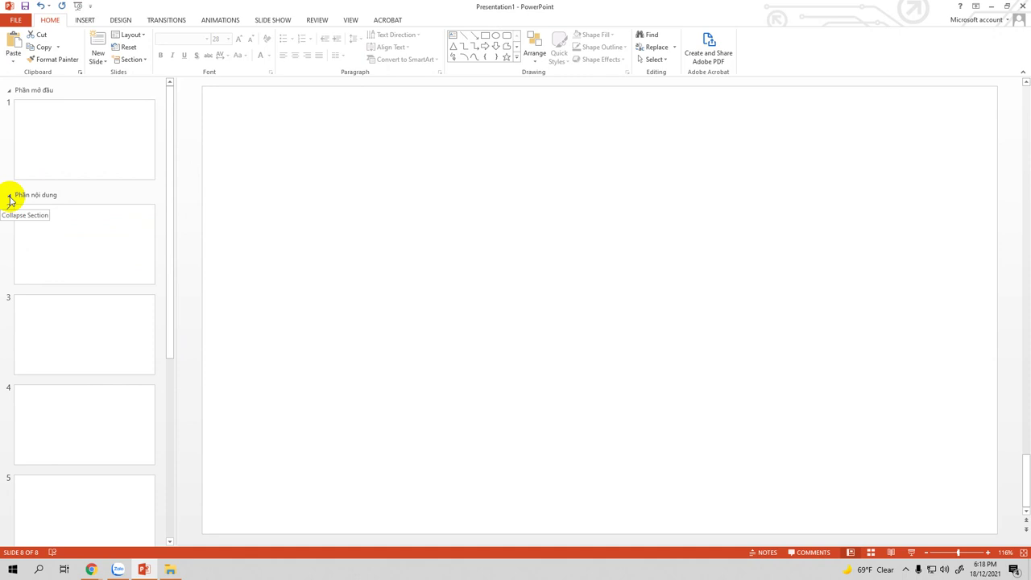
click(10, 200)
click(11, 200)
Apply the Title Slide layout to slide 1.
click(63, 135)
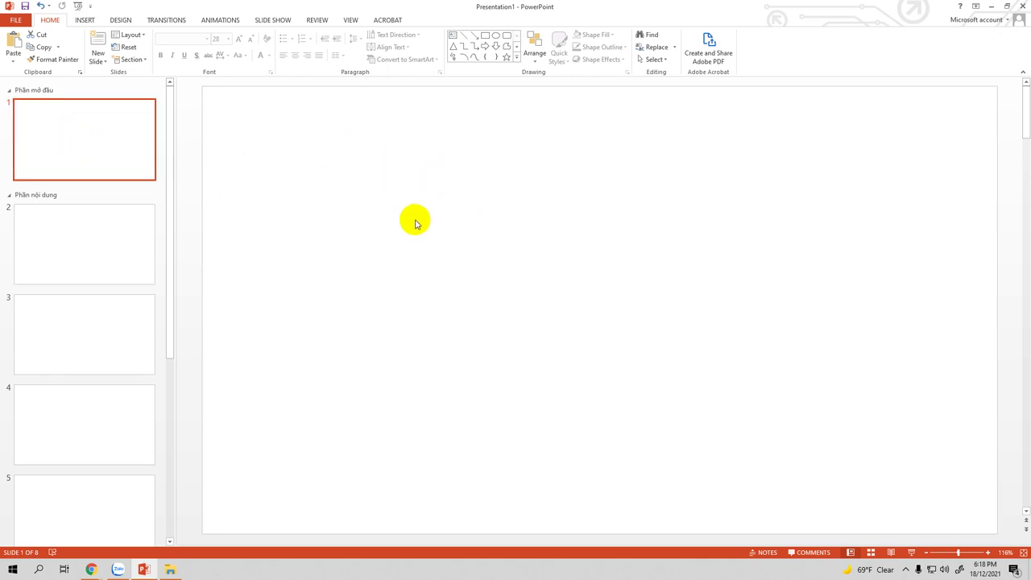
right_click(79, 133)
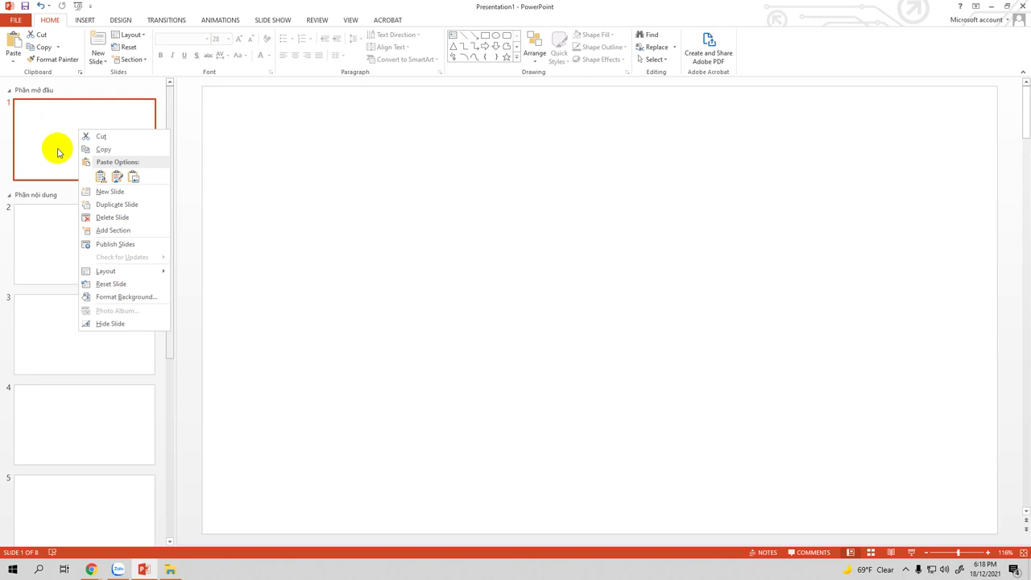
mouse_move(119, 275)
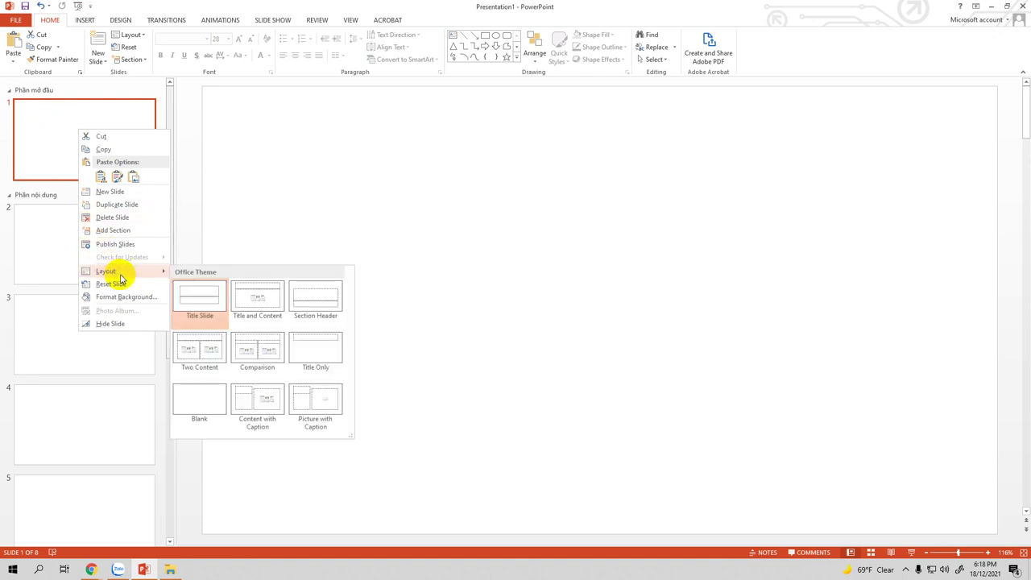
click(198, 303)
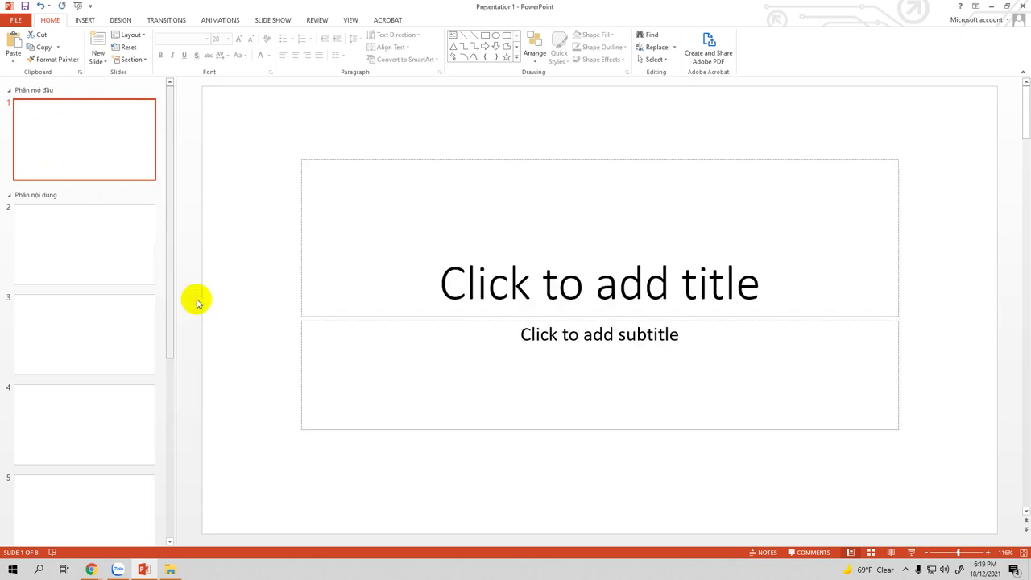
Apply the Title and Content layout to slide 2.
click(74, 253)
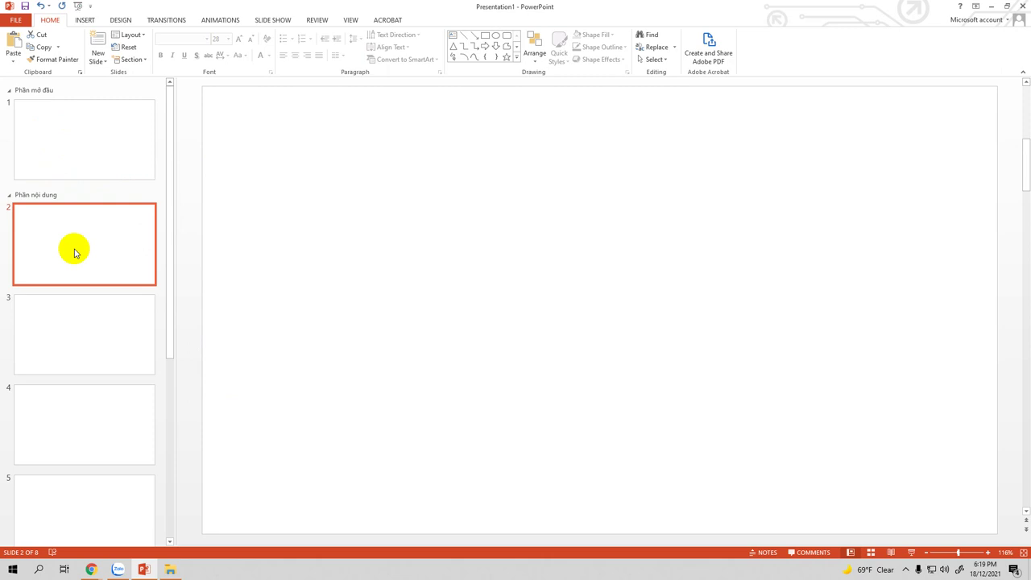
right_click(74, 253)
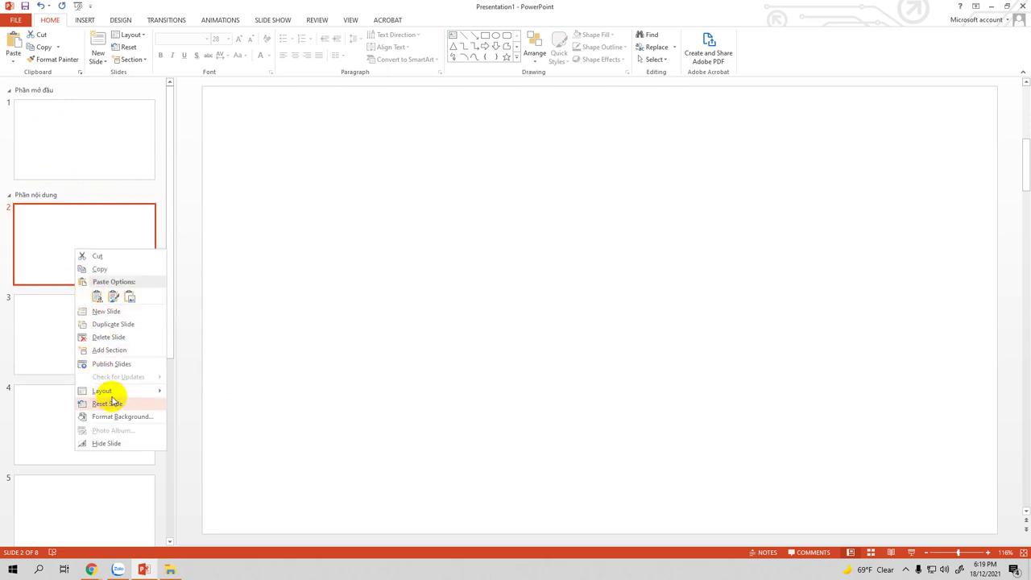
mouse_move(125, 391)
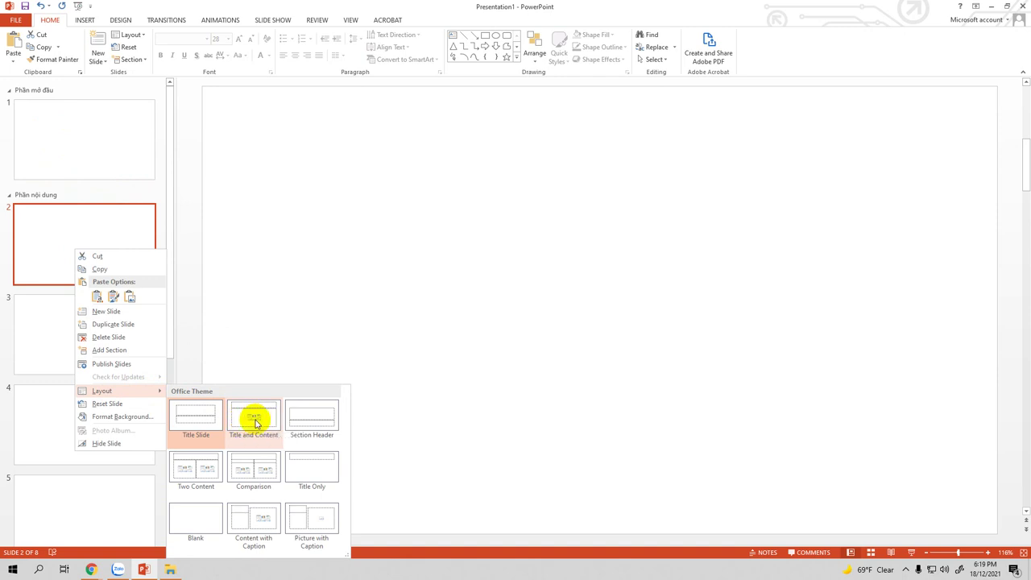
click(259, 423)
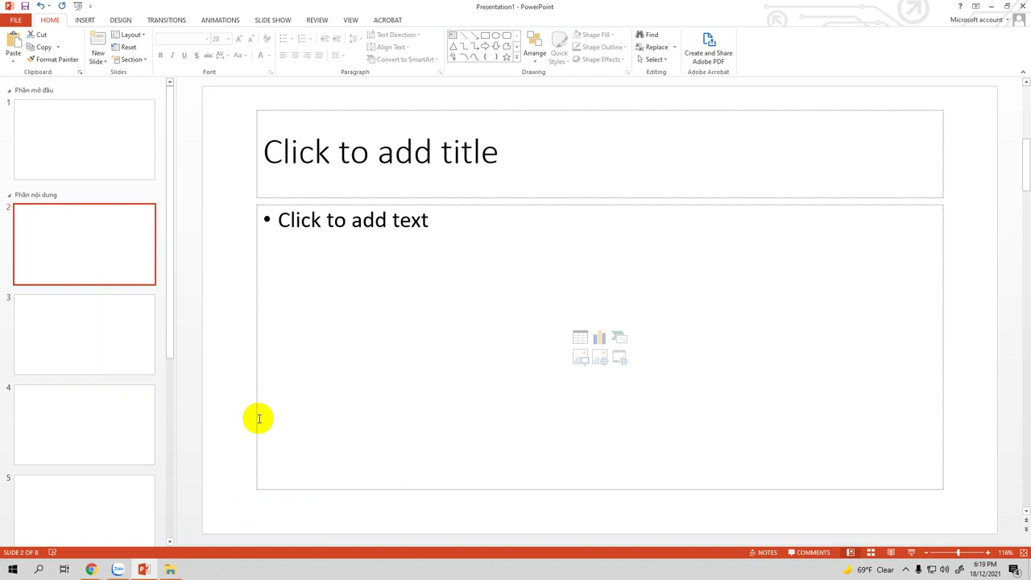
Check slides 1 and 2, then apply the Two Content layout to slide 3.
click(115, 153)
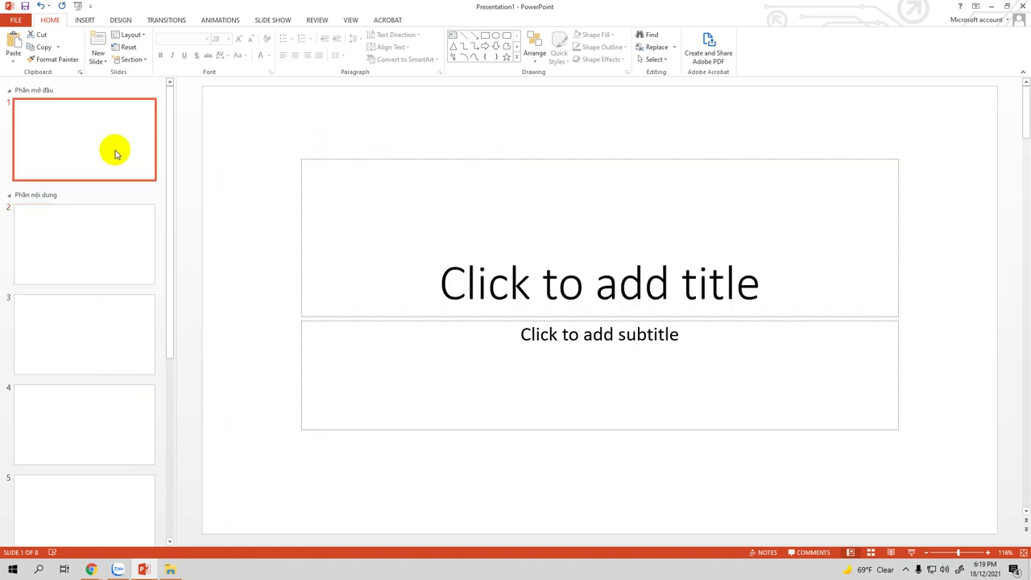
click(67, 247)
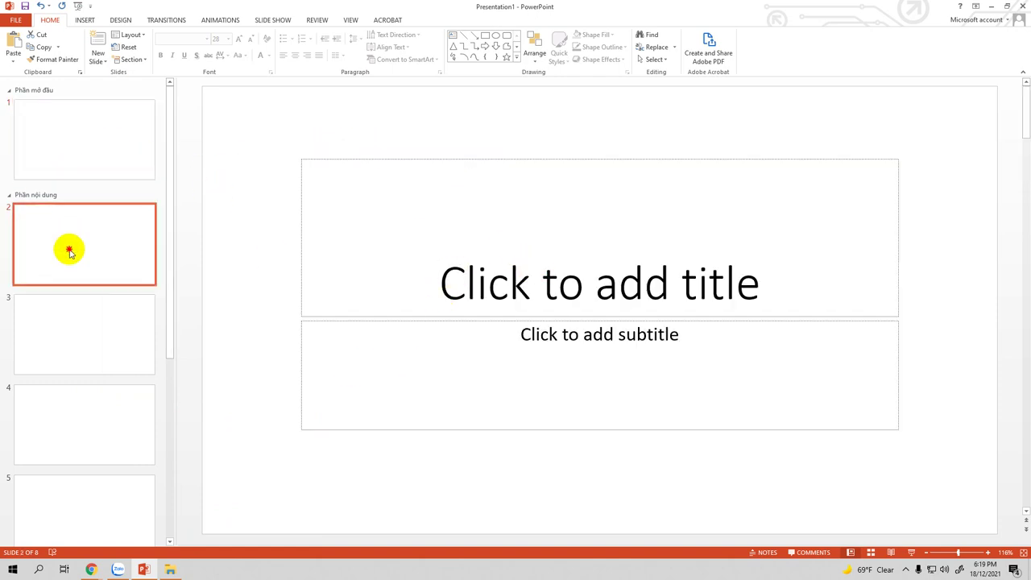
right_click(77, 348)
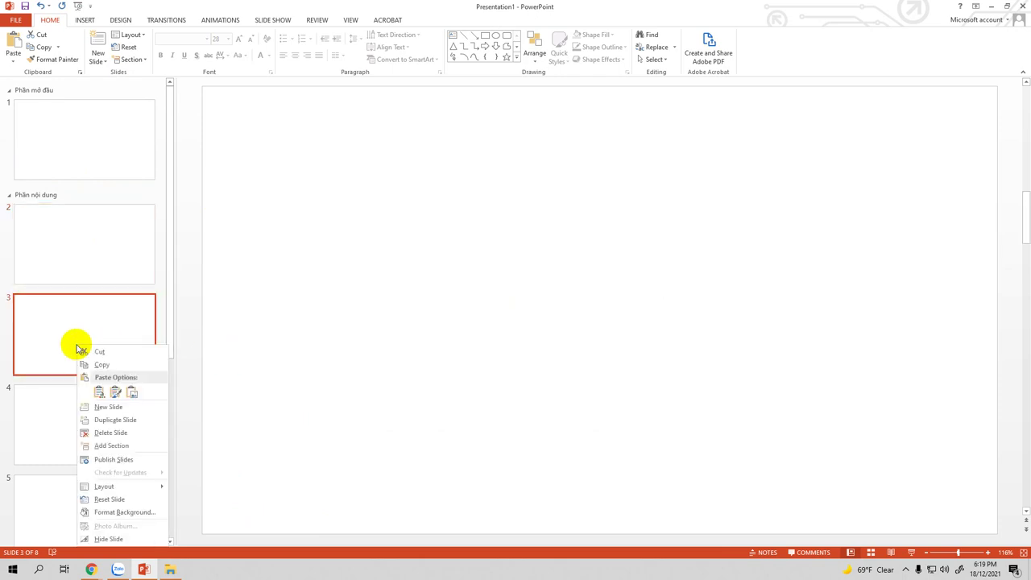
mouse_move(121, 486)
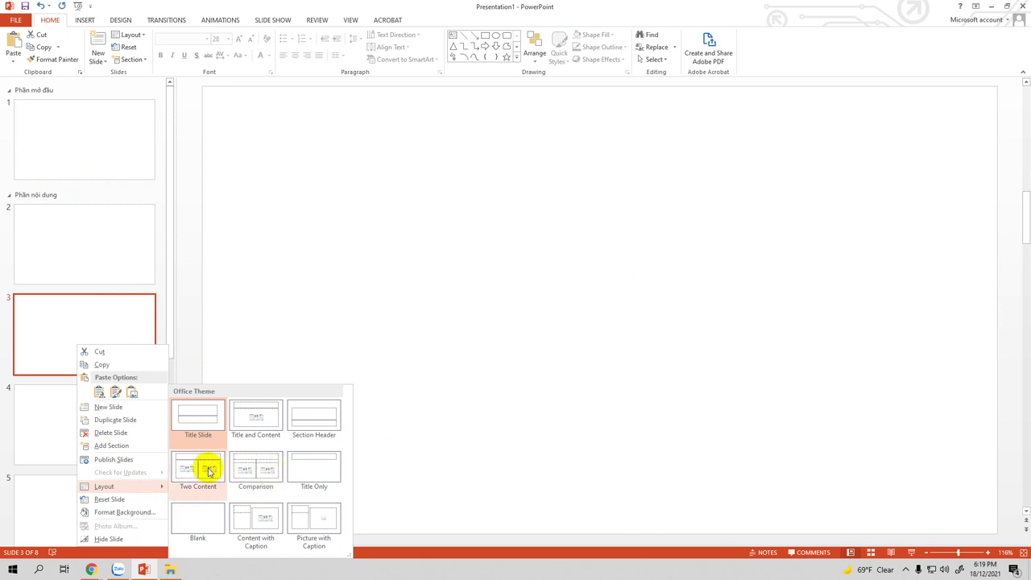
click(196, 474)
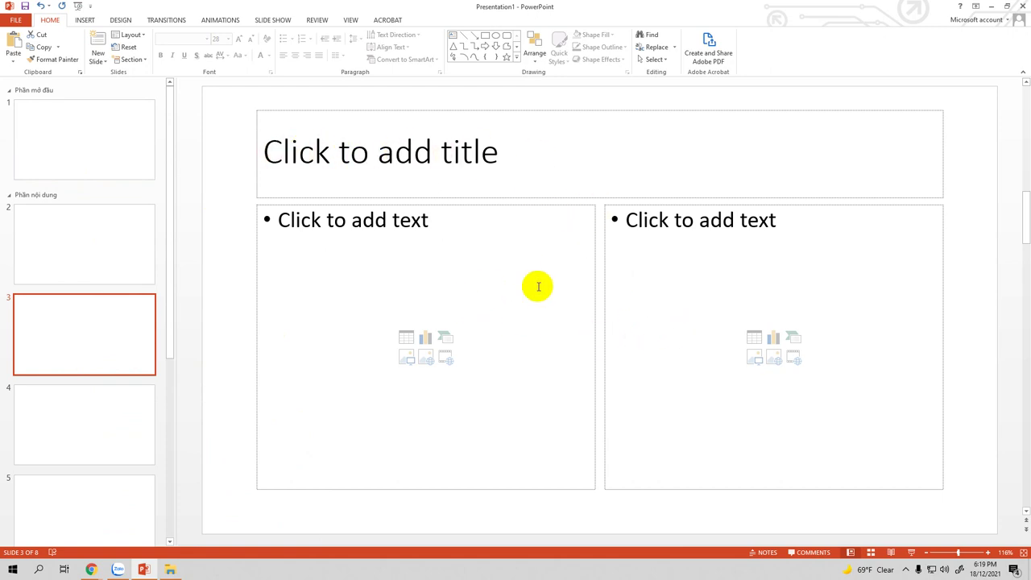
Apply the Comparison layout to slide 4.
scroll(97, 410, down, 1)
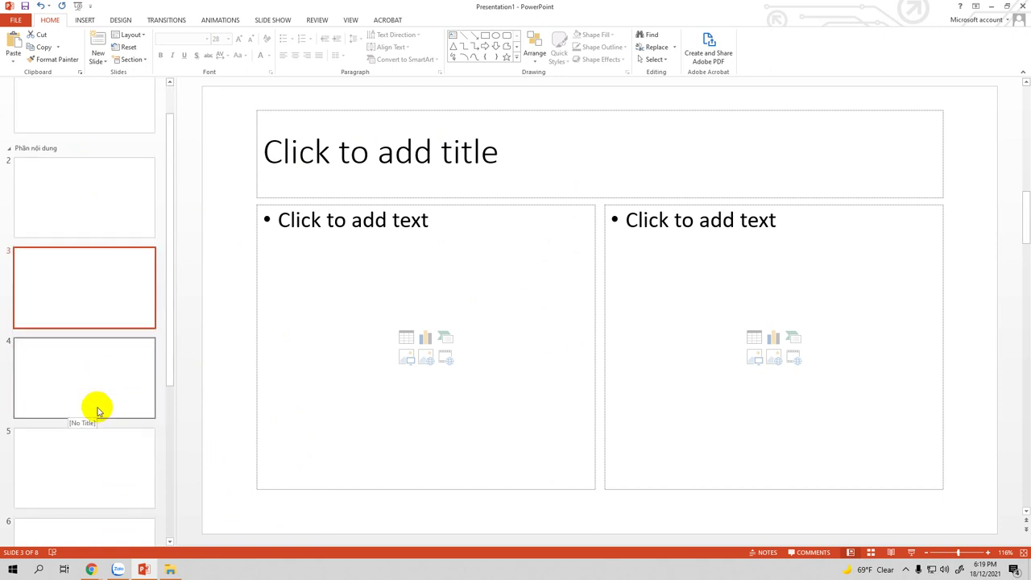
scroll(68, 398, up, 1)
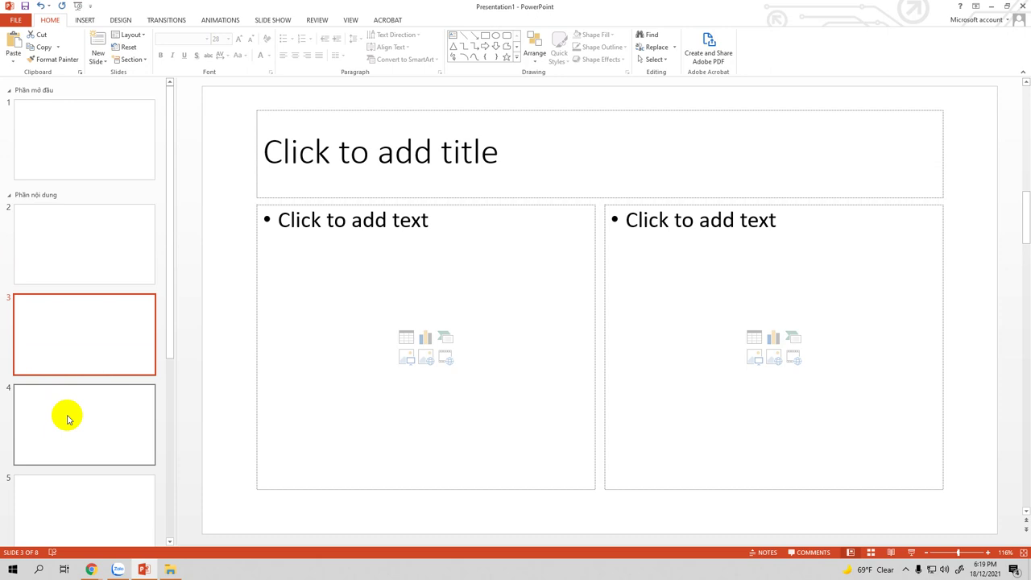
scroll(69, 418, down, 1)
right_click(59, 384)
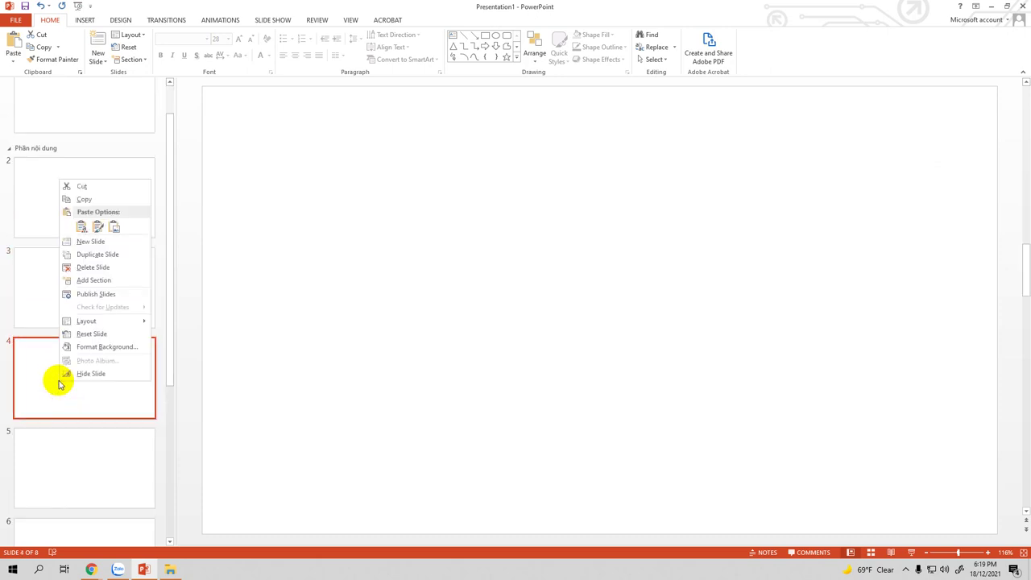
mouse_move(89, 325)
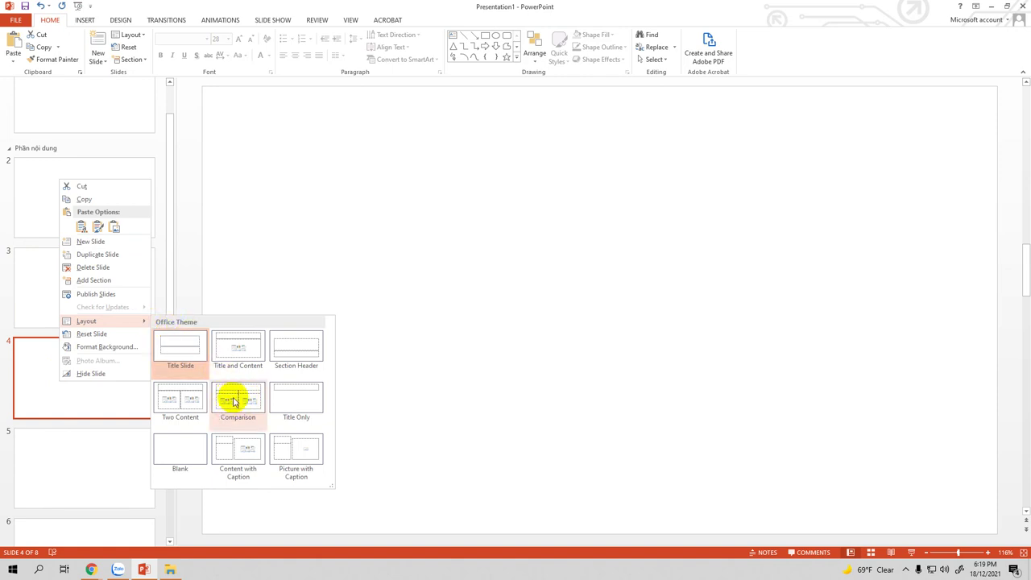
click(230, 403)
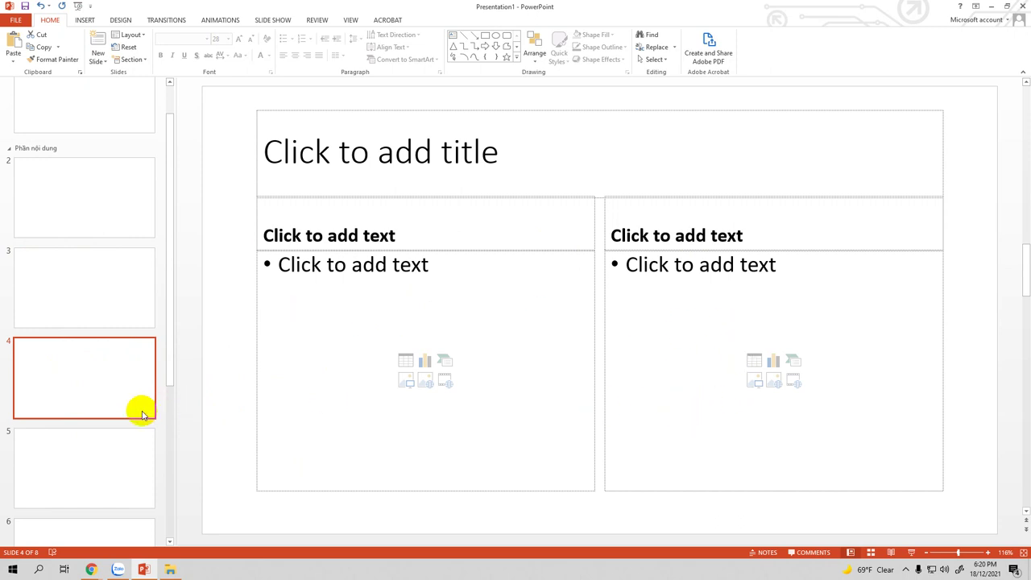
Apply the Content with Caption layout to slide 5, then open slide 6.
scroll(118, 422, down, 2)
click(73, 288)
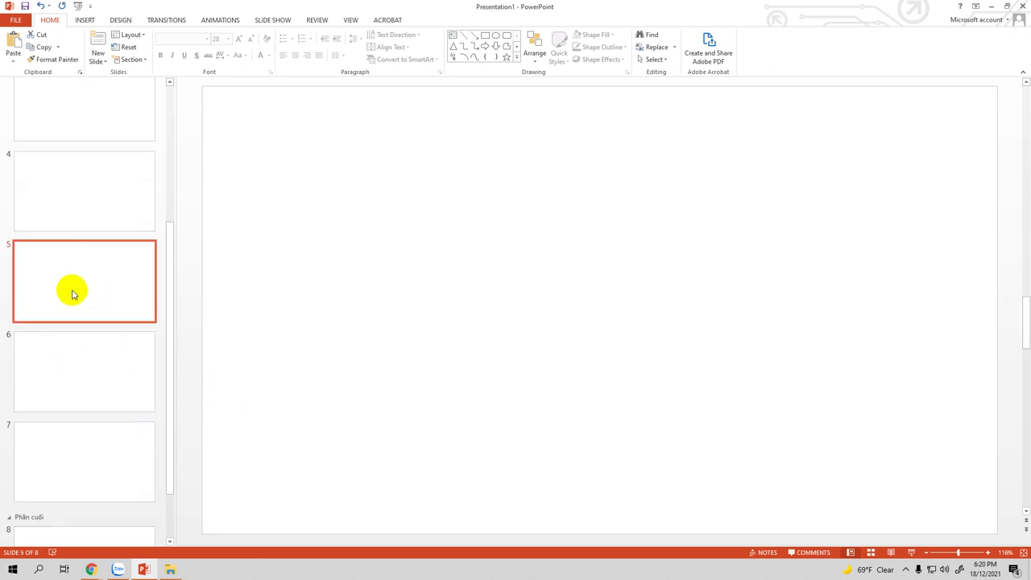
right_click(72, 291)
mouse_move(133, 433)
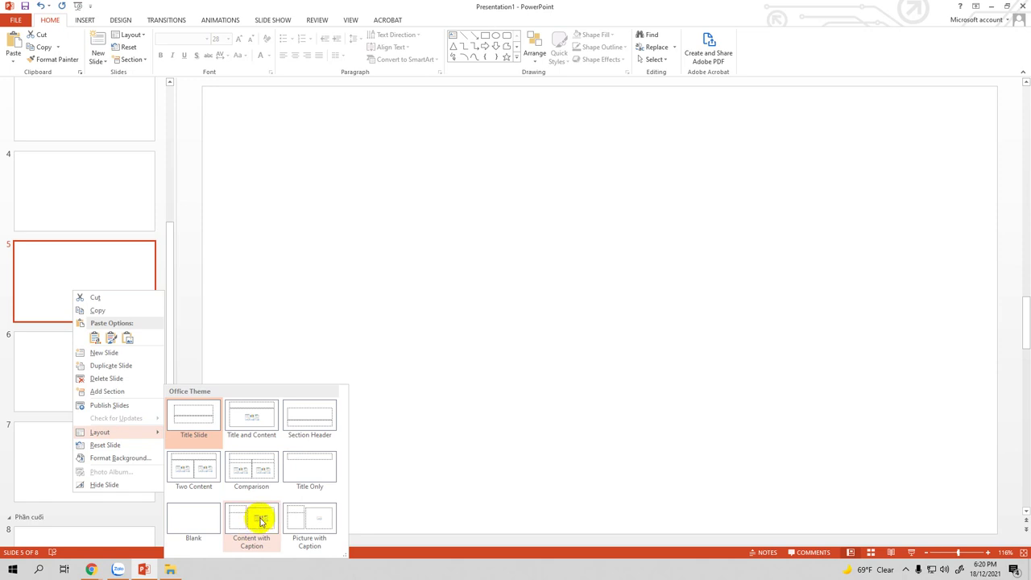
click(259, 522)
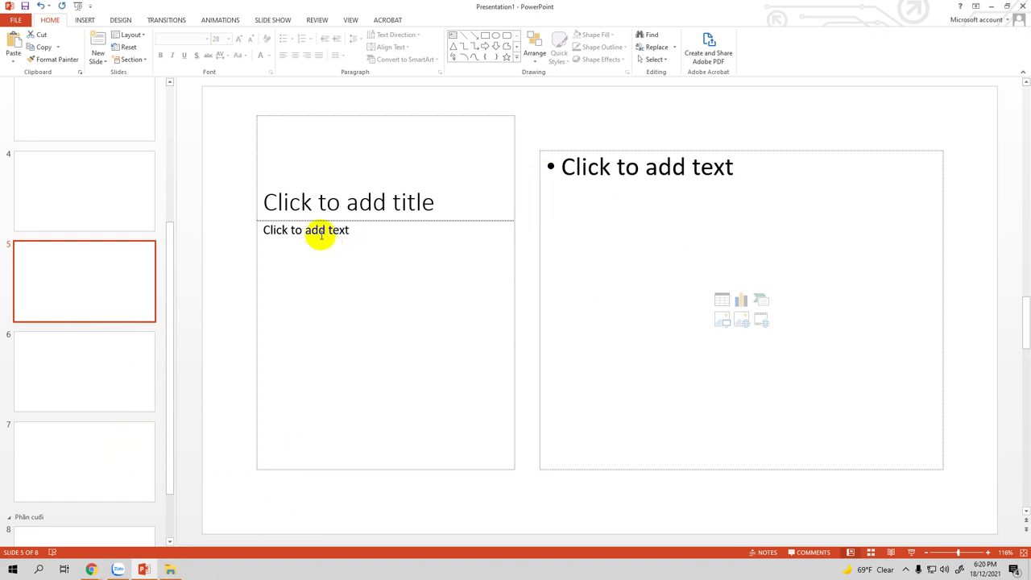
scroll(94, 362, down, 1)
click(94, 321)
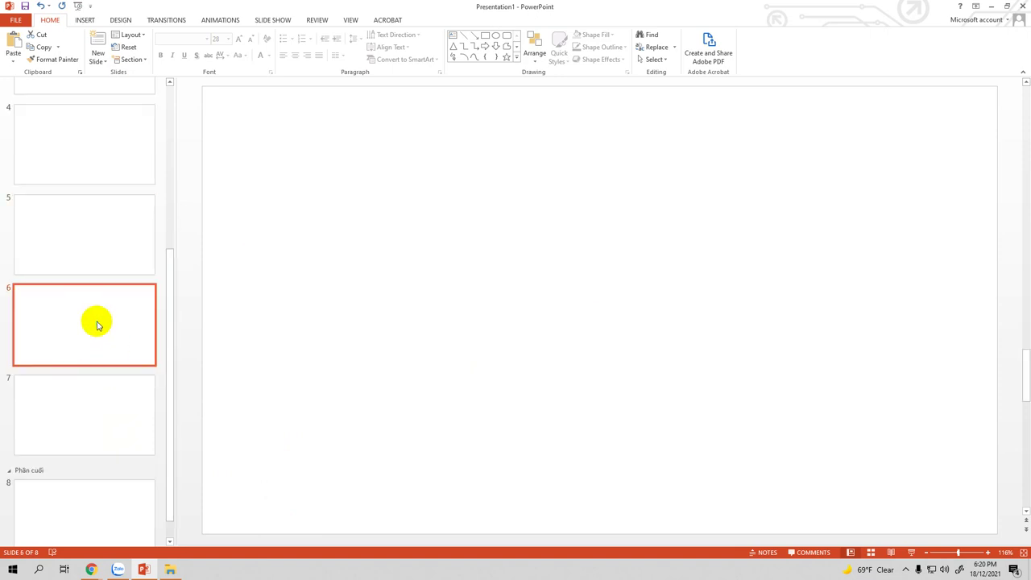
Apply Picture with Caption to slide 6, Section Header to slide 7 and Title Only to slide 8.
right_click(97, 324)
mouse_move(161, 464)
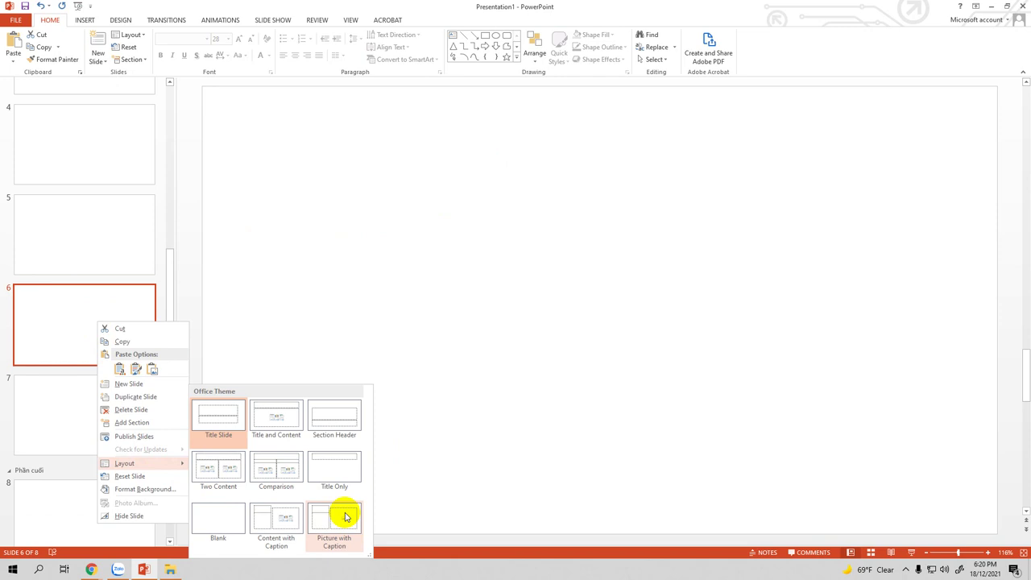
click(336, 517)
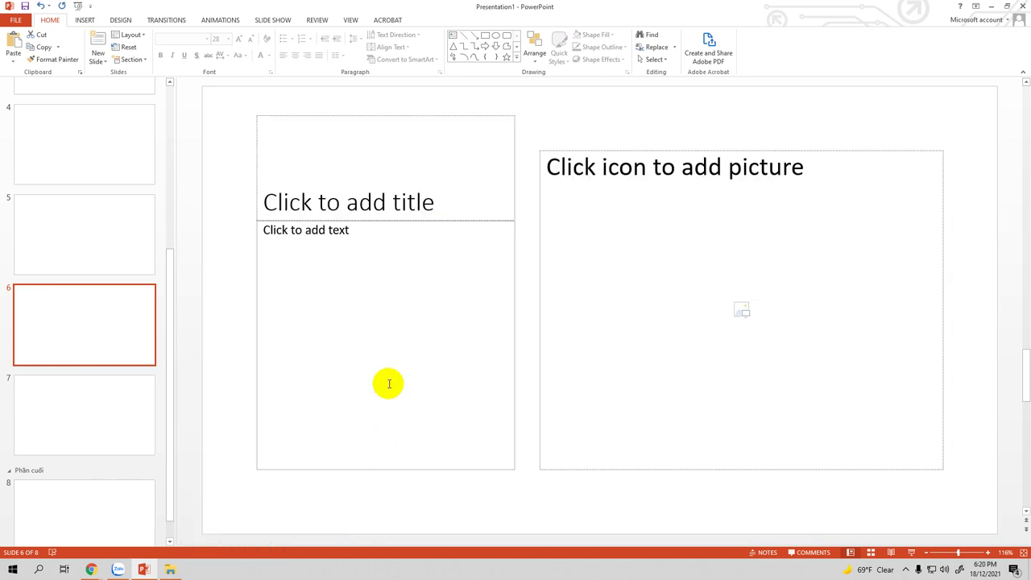
scroll(48, 415, down, 1)
click(75, 395)
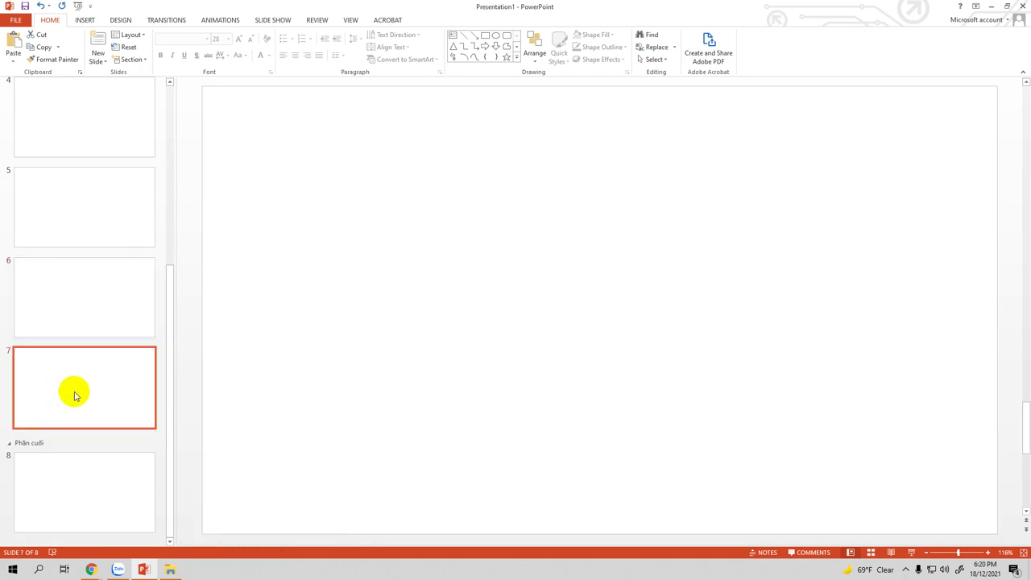
right_click(75, 395)
mouse_move(103, 331)
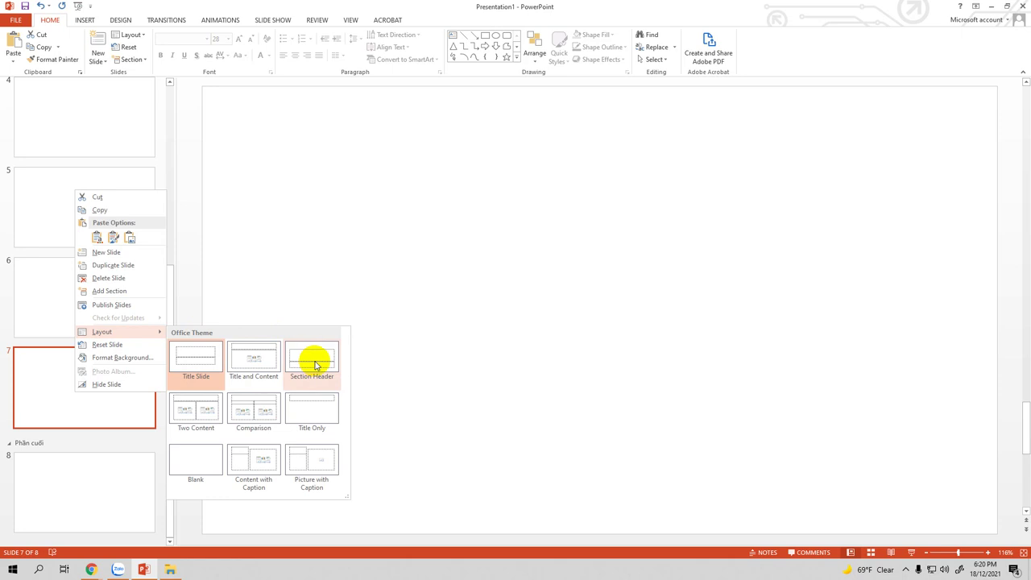
click(321, 366)
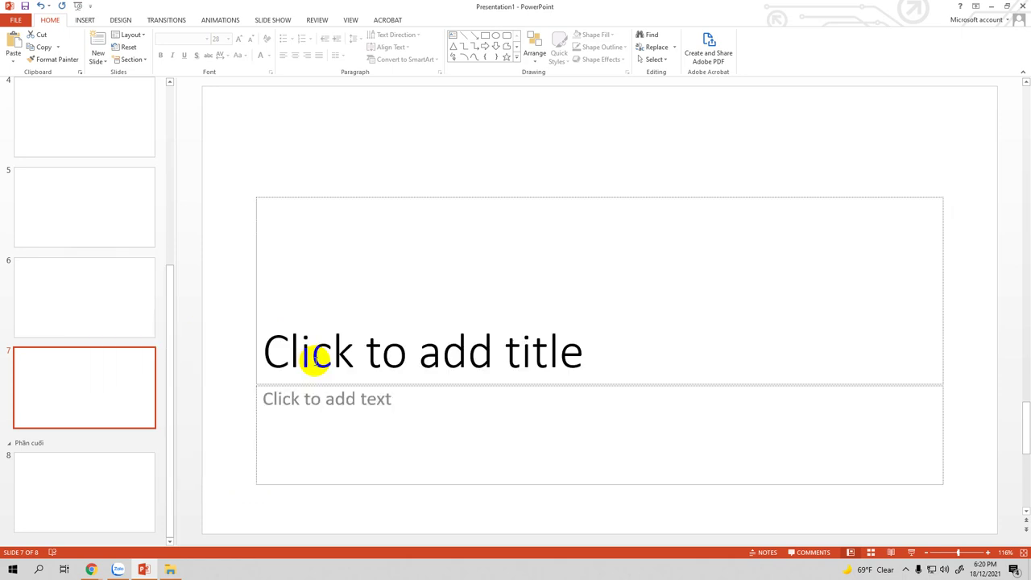
click(78, 481)
right_click(79, 482)
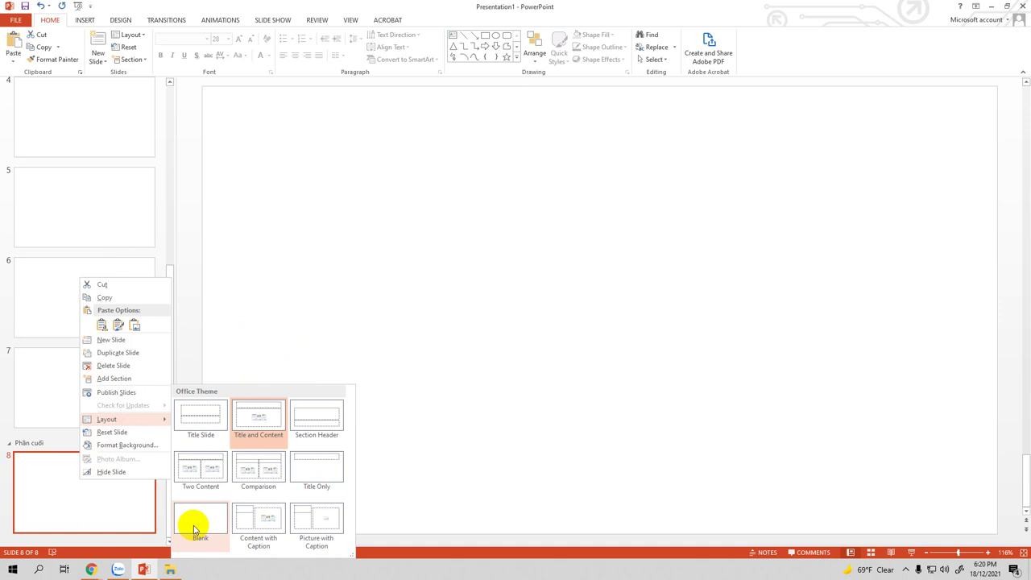
click(313, 472)
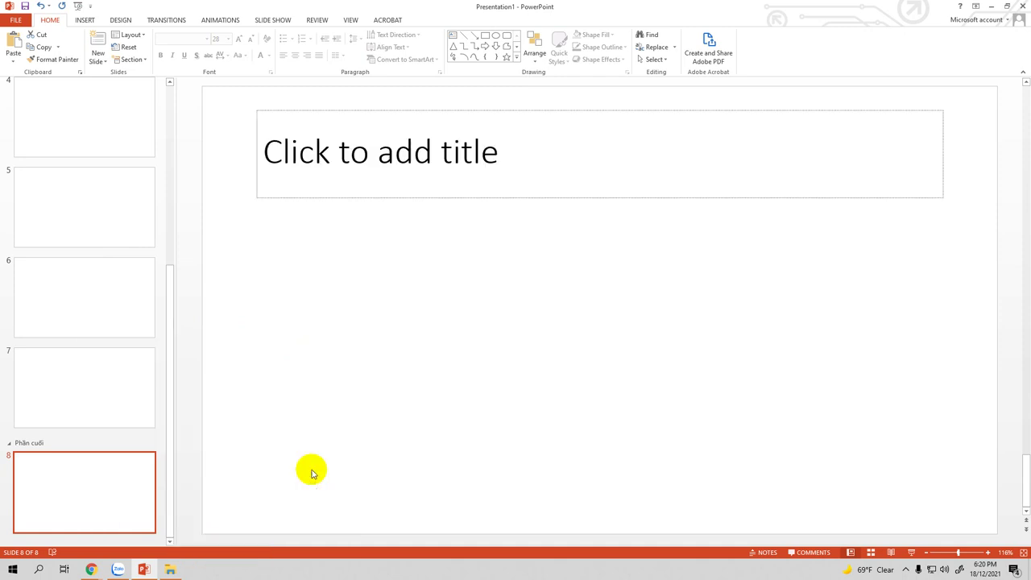
Scroll back up the thumbnail pane to bring up slide 4 with its Comparison layout.
scroll(375, 343, up, 4)
scroll(233, 331, up, 2)
scroll(237, 336, up, 1)
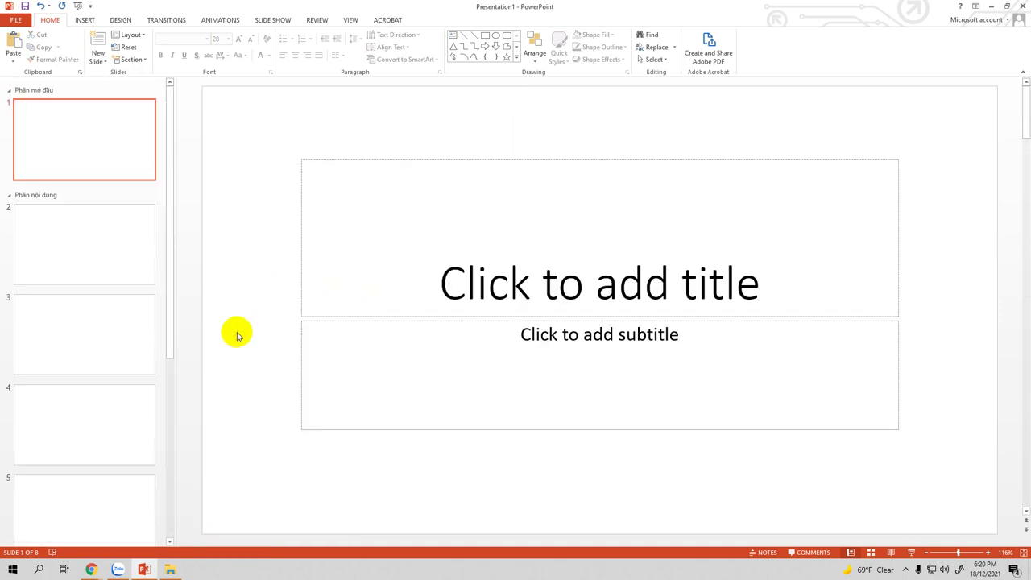
click(138, 379)
scroll(156, 372, down, 2)
scroll(157, 373, up, 3)
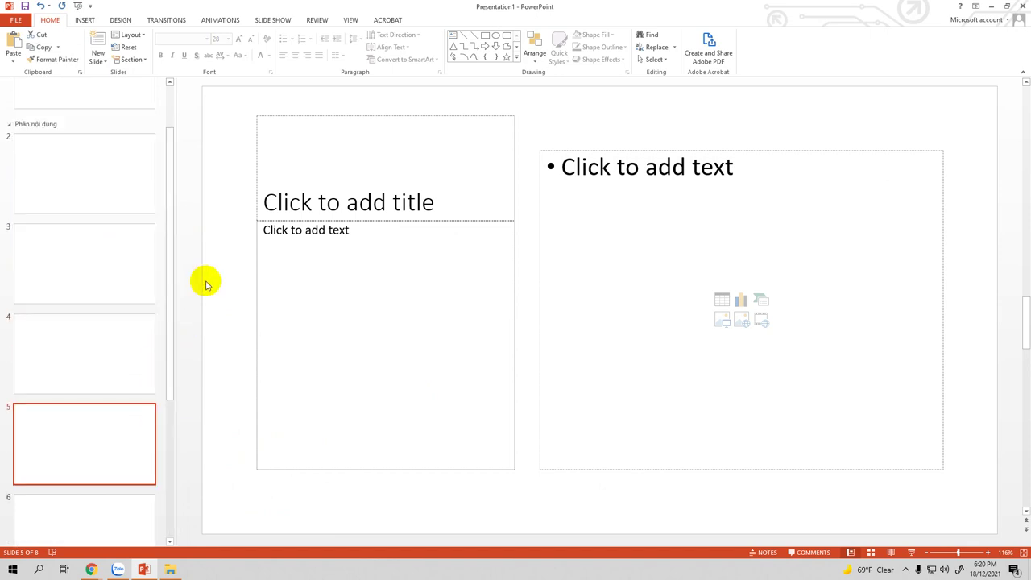
scroll(207, 285, up, 4)
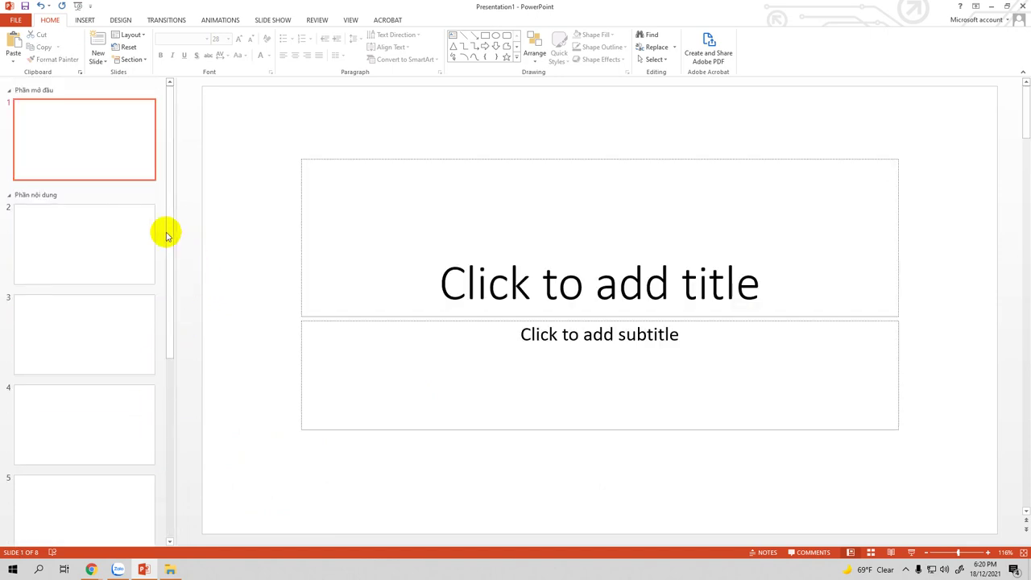
scroll(169, 250, down, 3)
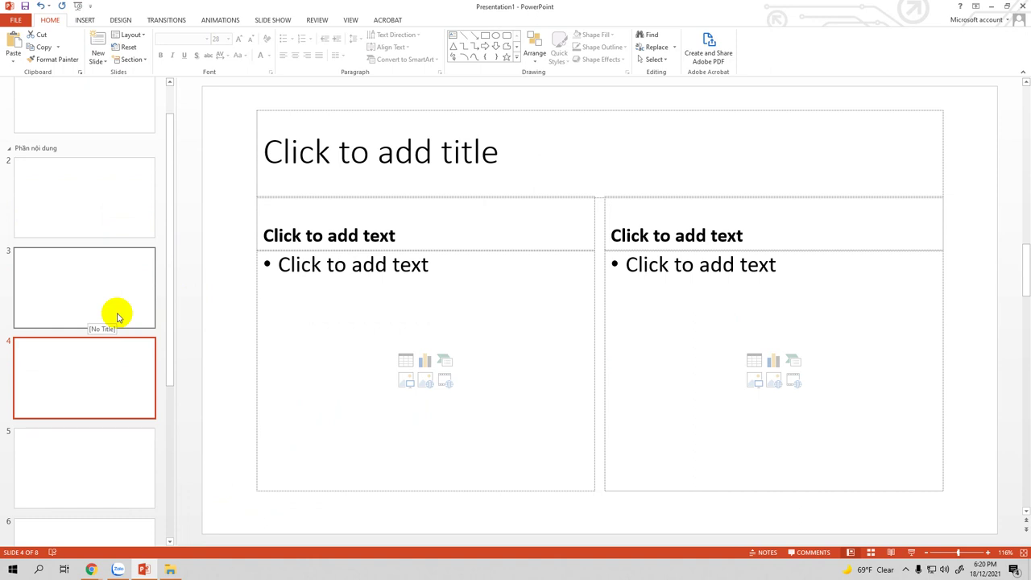
scroll(145, 256, up, 1)
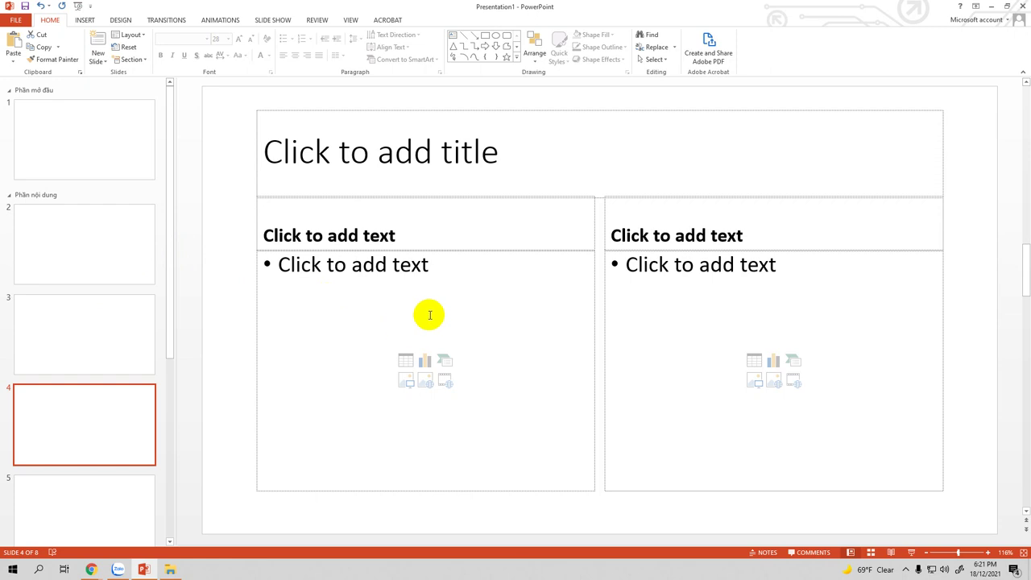
mouse_move(170, 323)
mouse_down()
mouse_move(171, 413)
mouse_move(154, 387)
mouse_move(145, 286)
mouse_up()
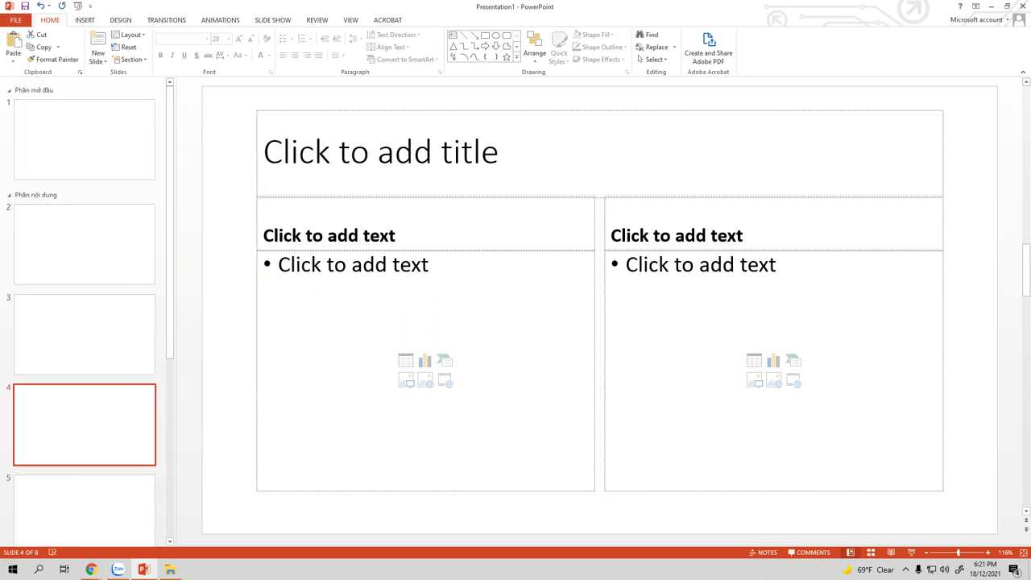
click(92, 570)
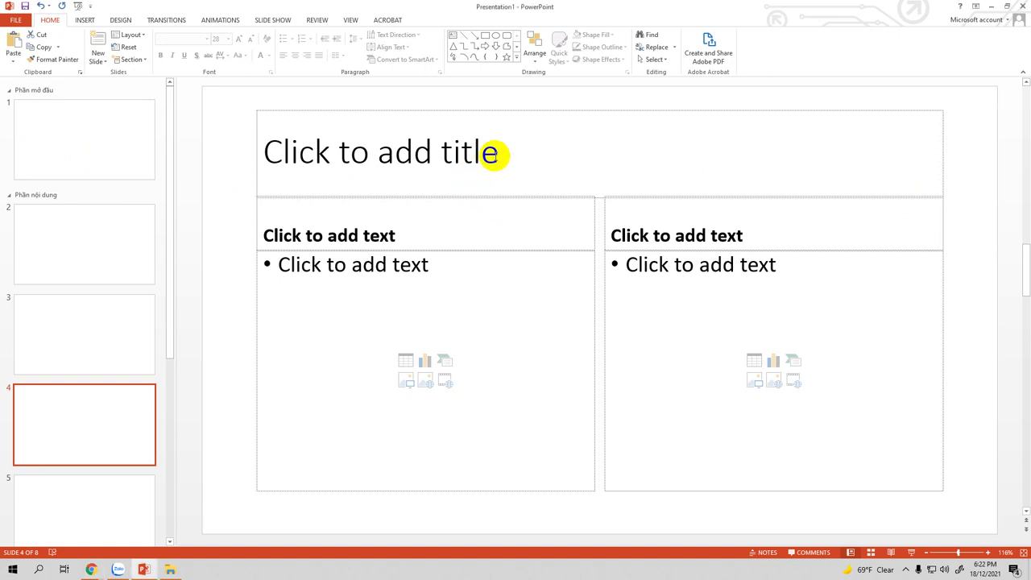
Type the slide 4 title 'Phương pháp phòng dịch Covid' and make it bold, centred and purple.
click(495, 153)
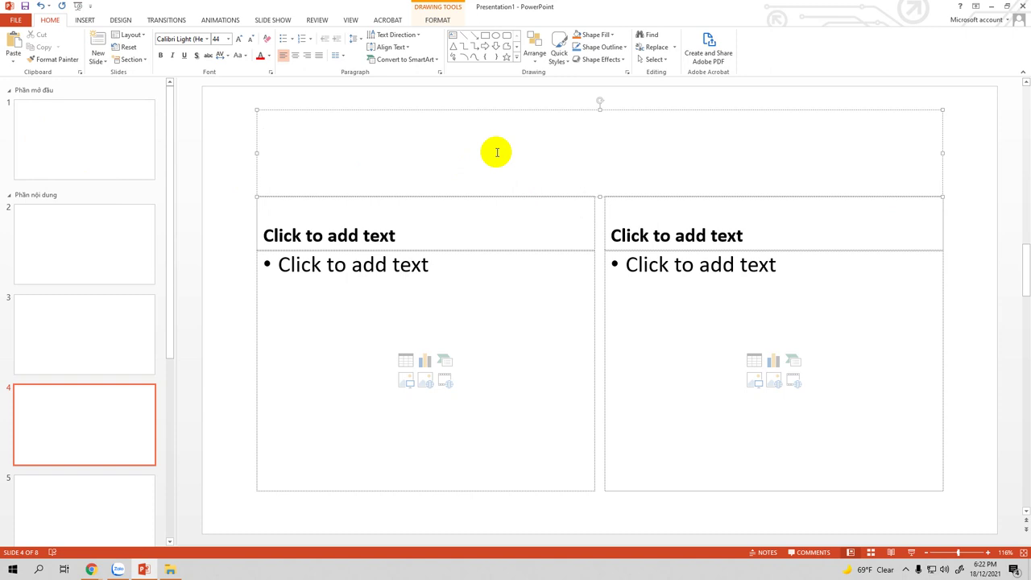
text(P)
text(hương phaáp )
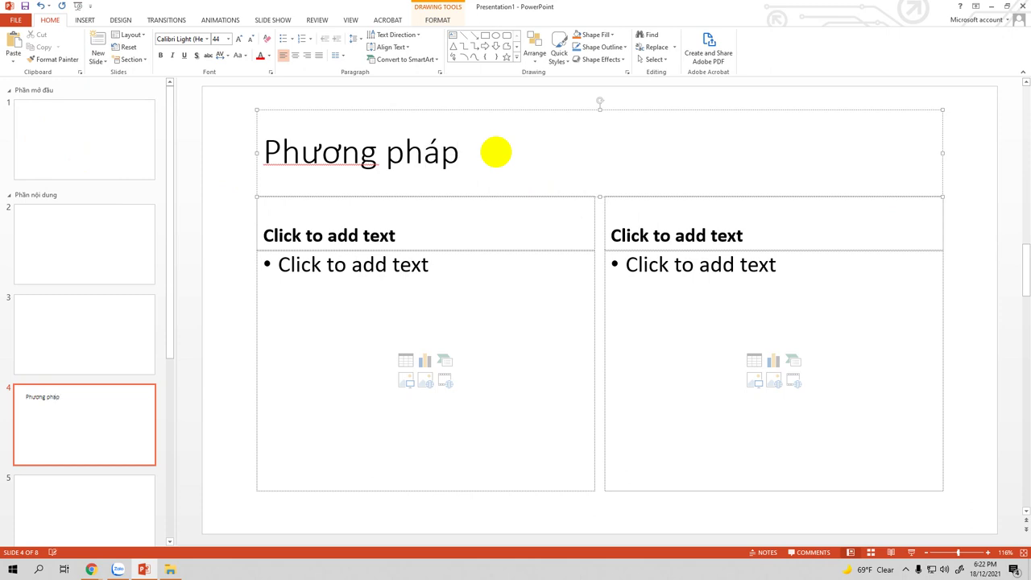
text(phong dich)
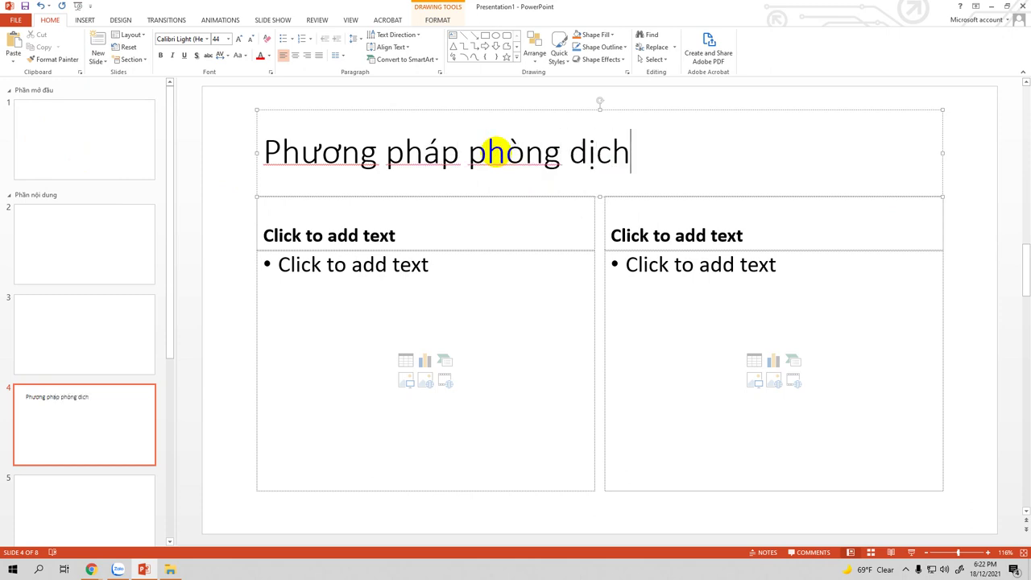
text( Covid)
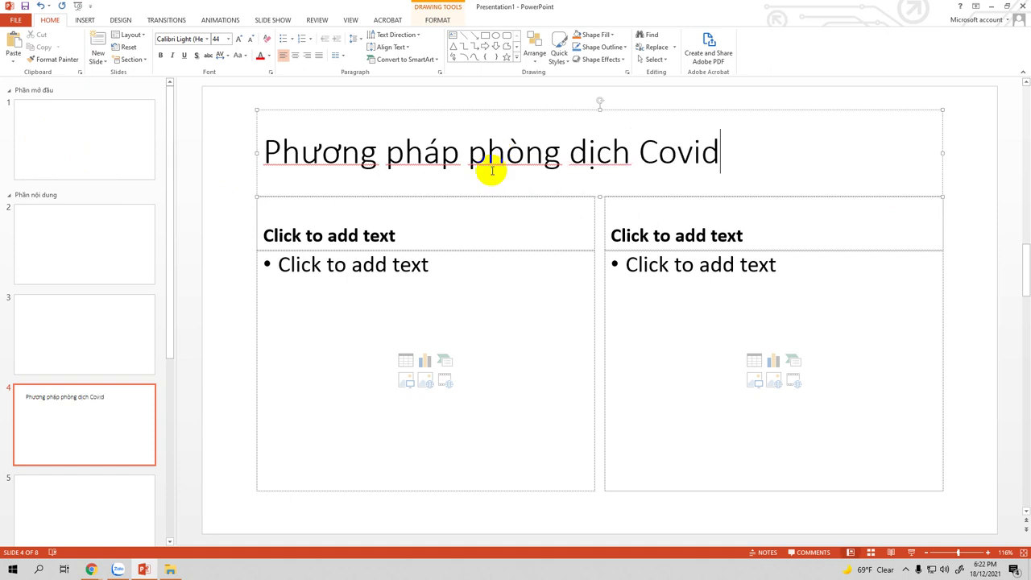
click(506, 294)
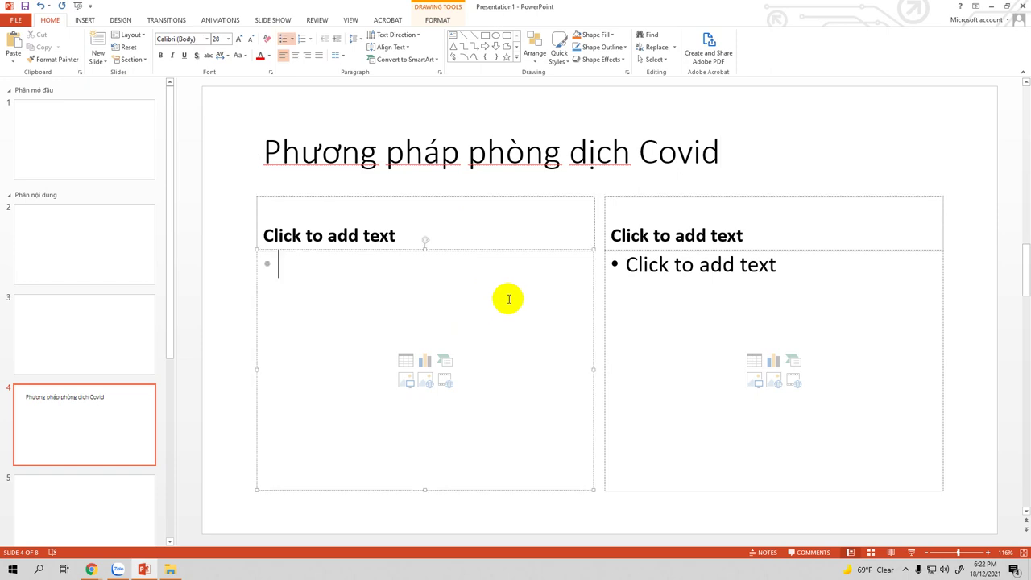
triple_click(488, 153)
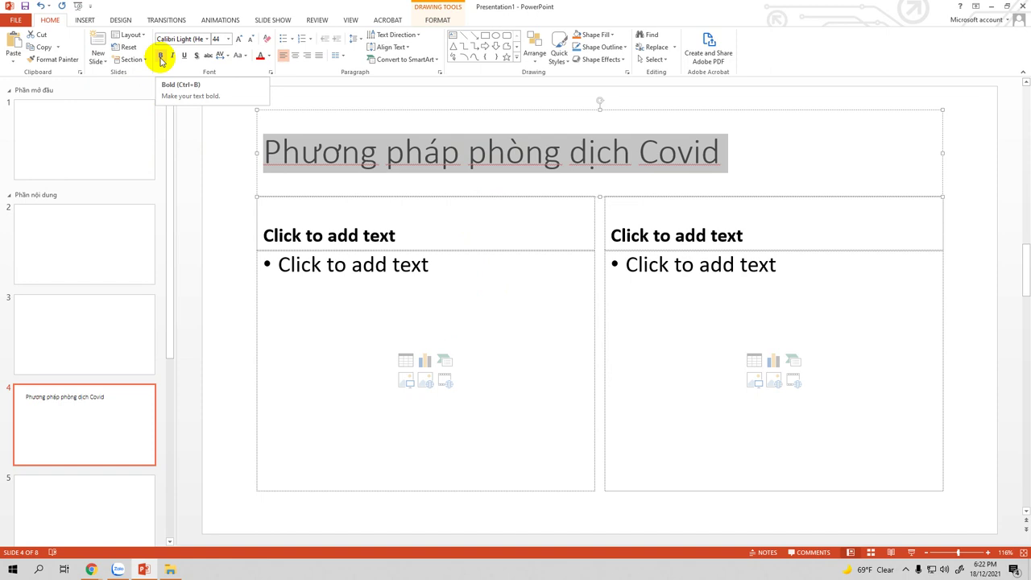
click(161, 56)
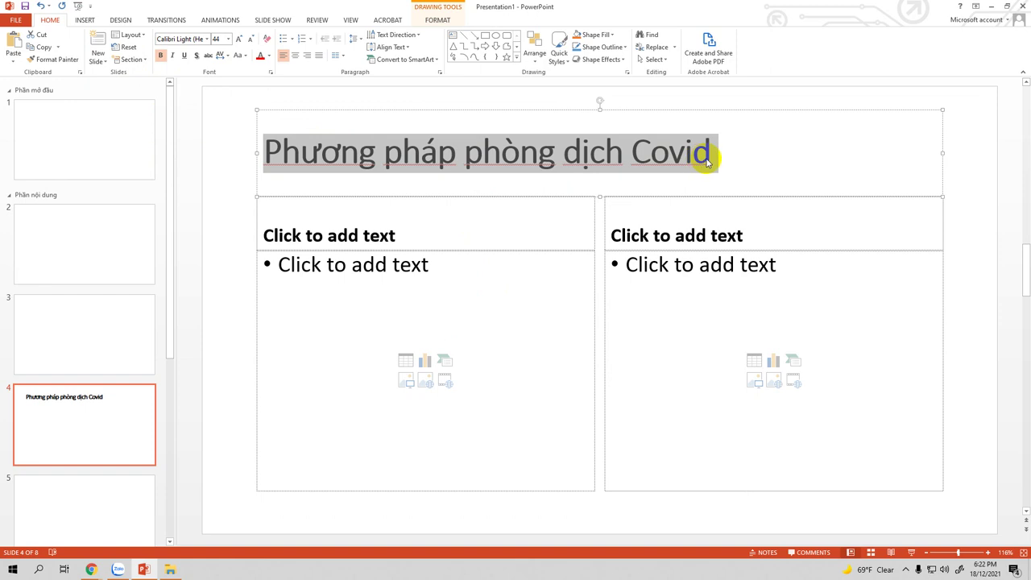
click(296, 57)
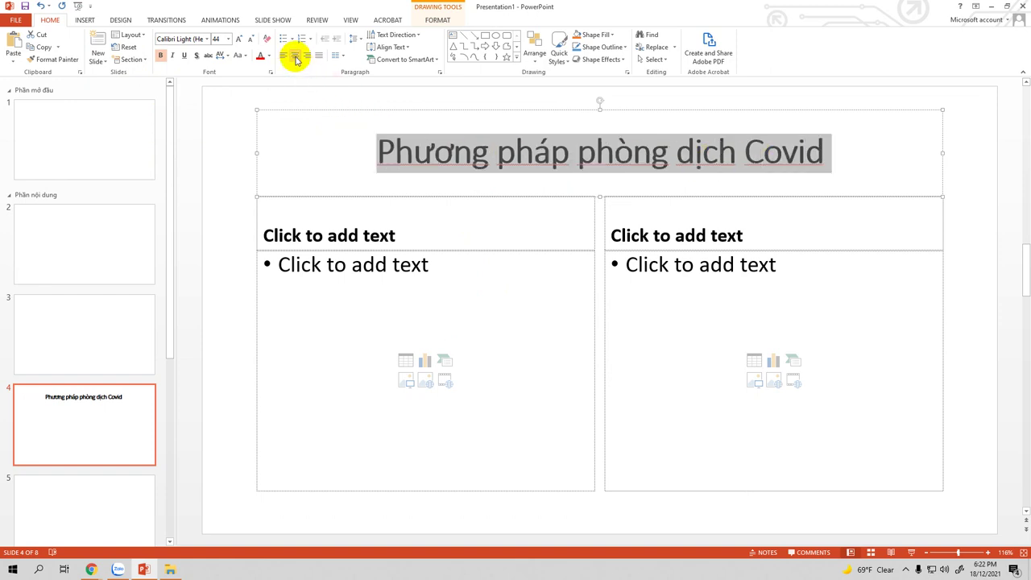
click(268, 56)
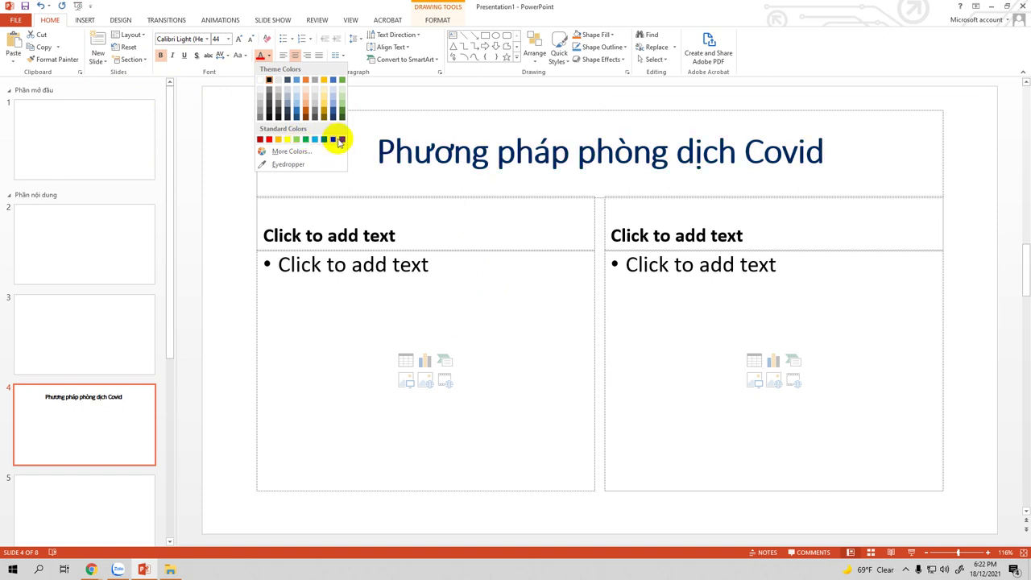
click(342, 140)
Change the title font to Arial Black.
click(857, 163)
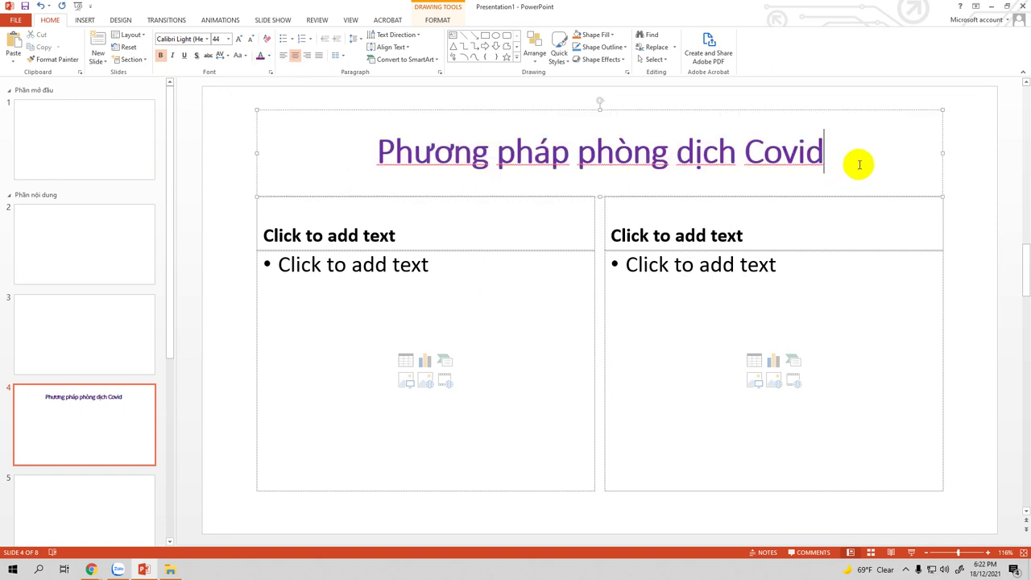
drag(838, 153, 379, 153)
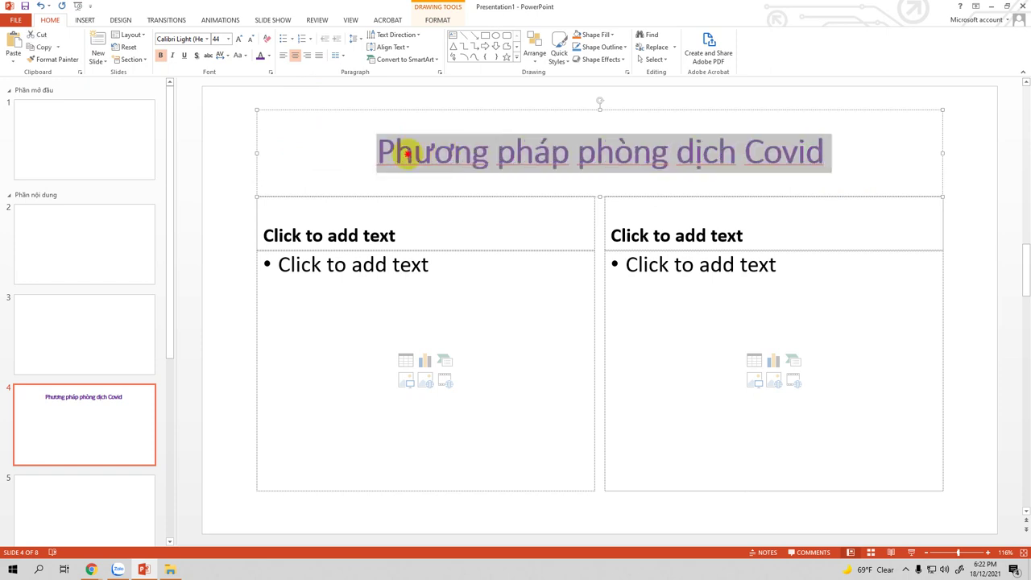
click(207, 39)
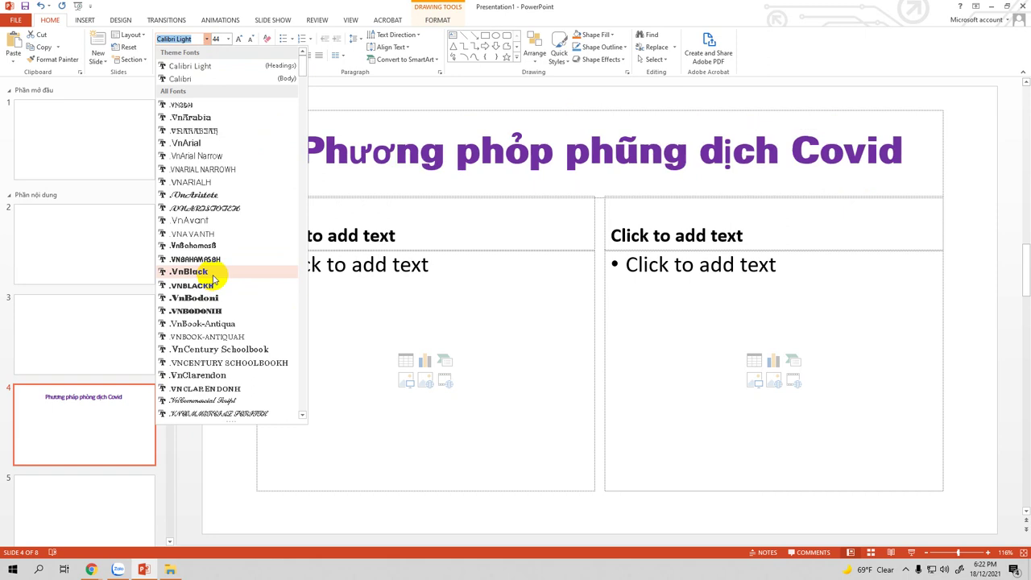
scroll(218, 300, down, 3)
scroll(253, 325, up, 8)
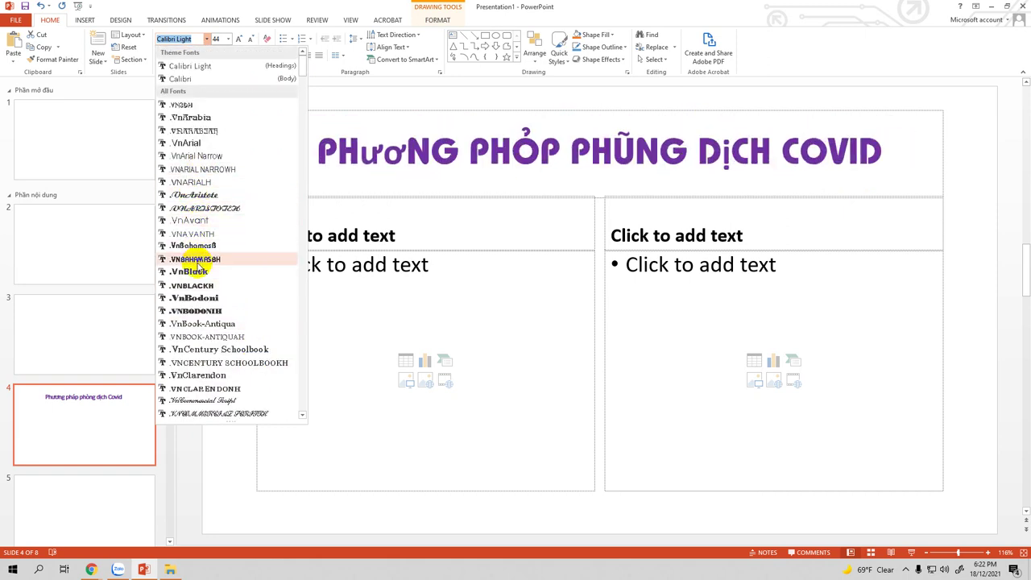
scroll(201, 257, down, 4)
scroll(211, 295, down, 9)
scroll(214, 310, down, 10)
scroll(214, 310, down, 4)
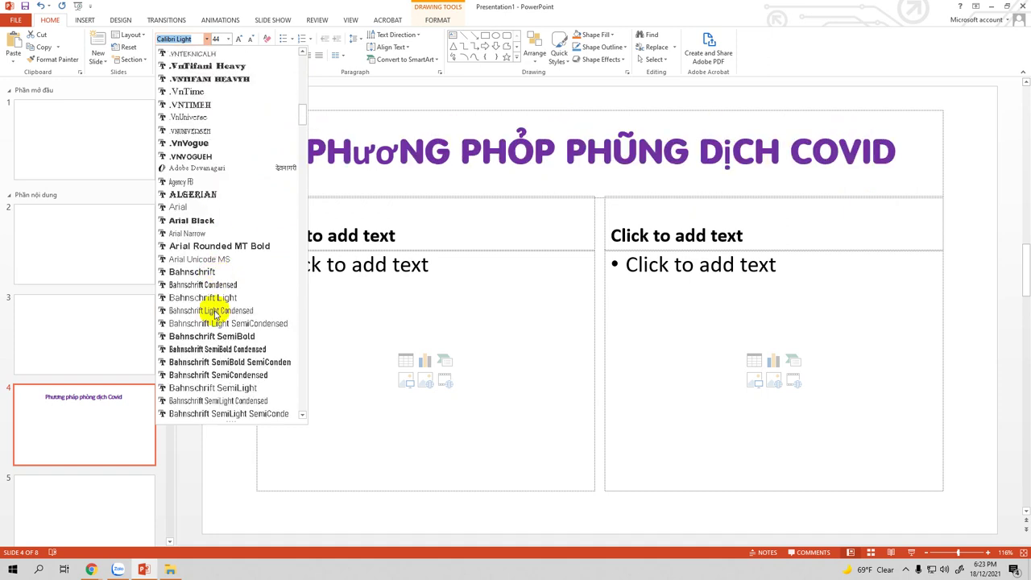
click(192, 221)
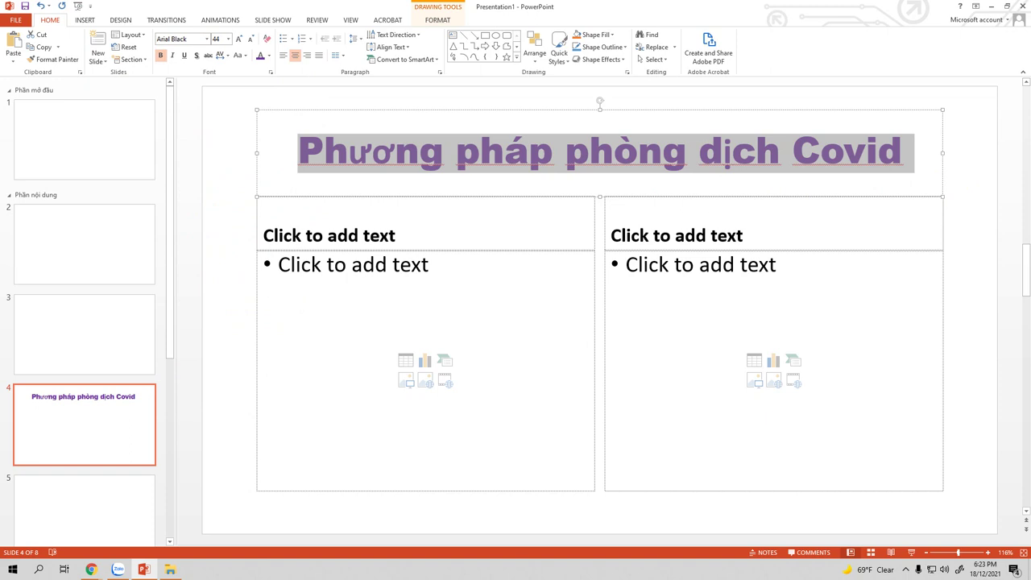
key(alt+Tab)
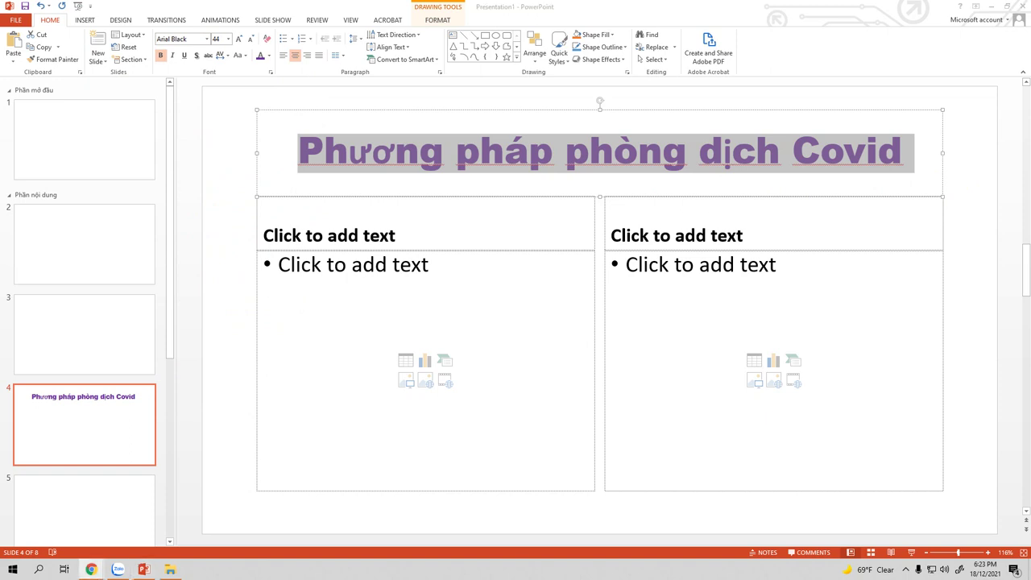
Paste the heading 'Cách Bảo Vệ Bản Thân Và Người Khác' into the left heading box.
click(395, 235)
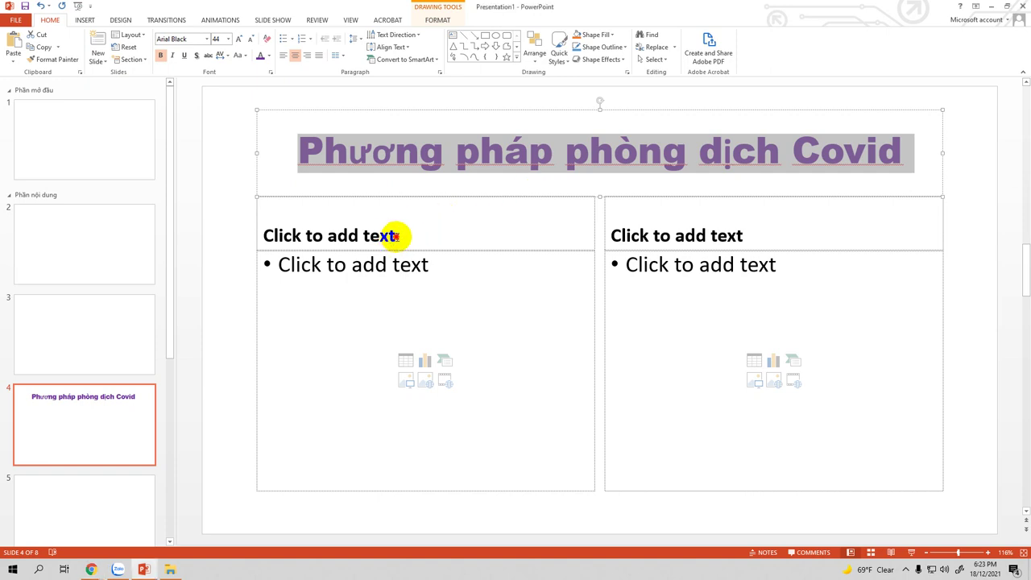
click(394, 235)
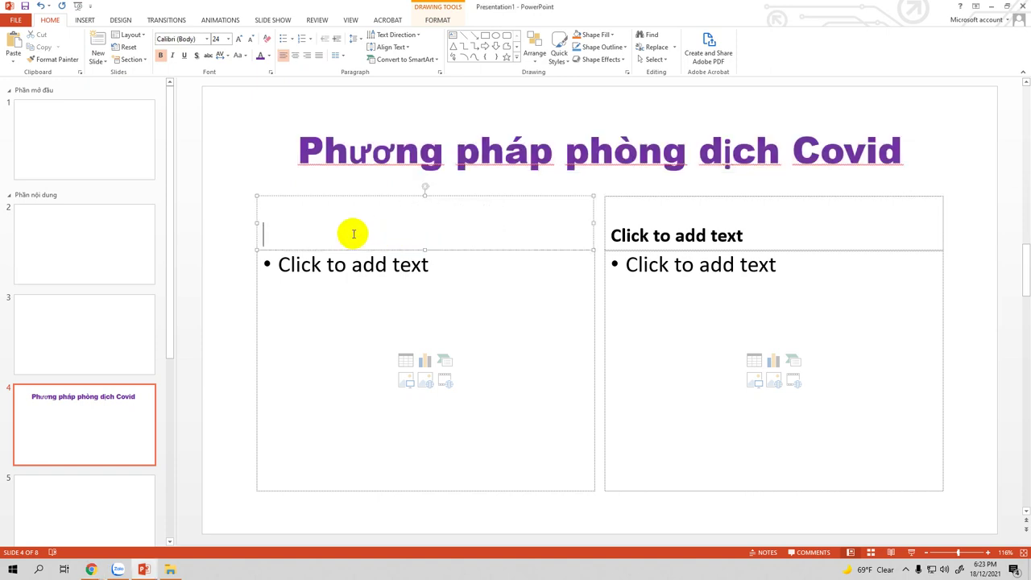
text(Cách Bảo Vệ Bản Thân Và Người Khác)
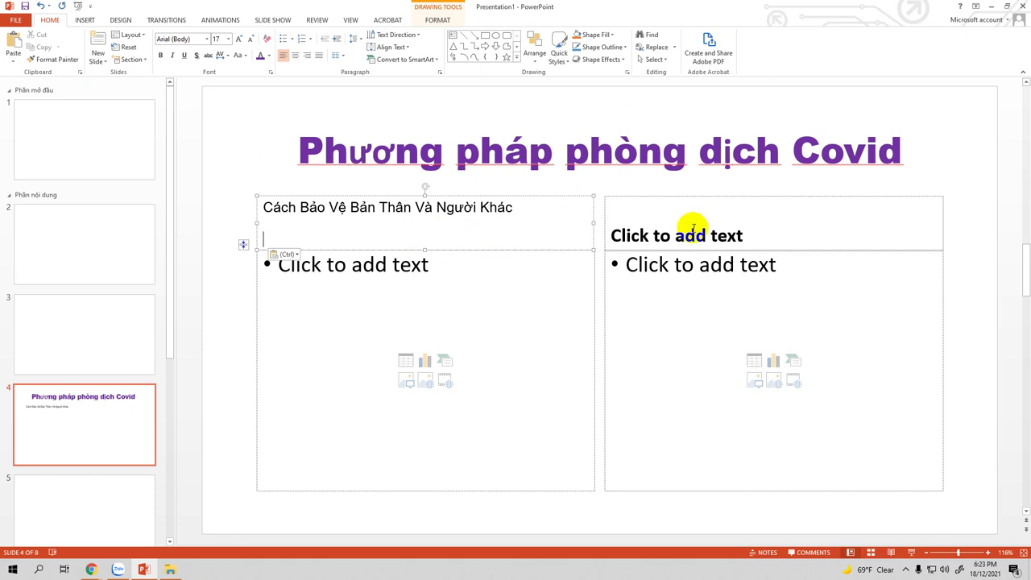
key(alt+Tab)
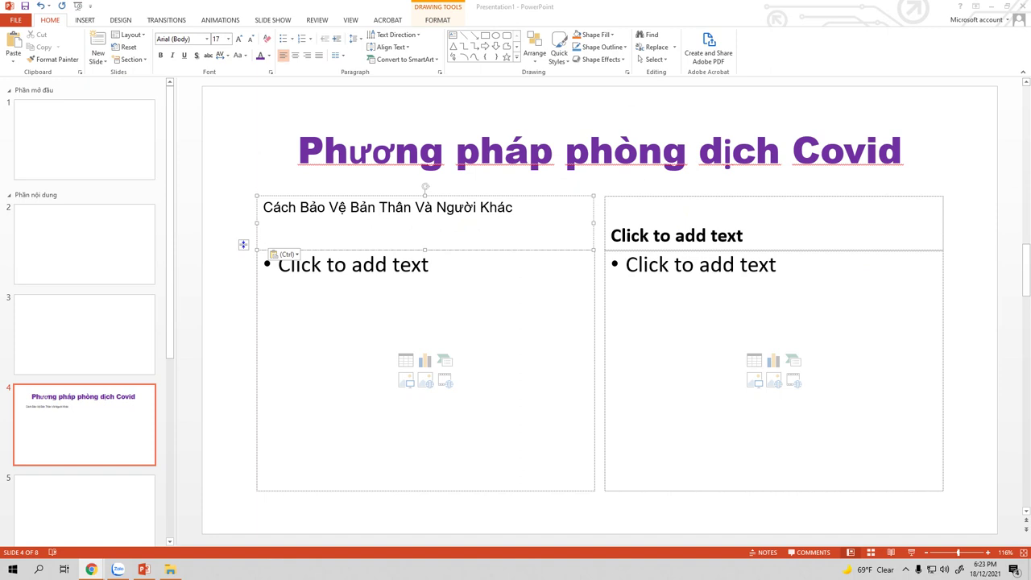
key(Return)
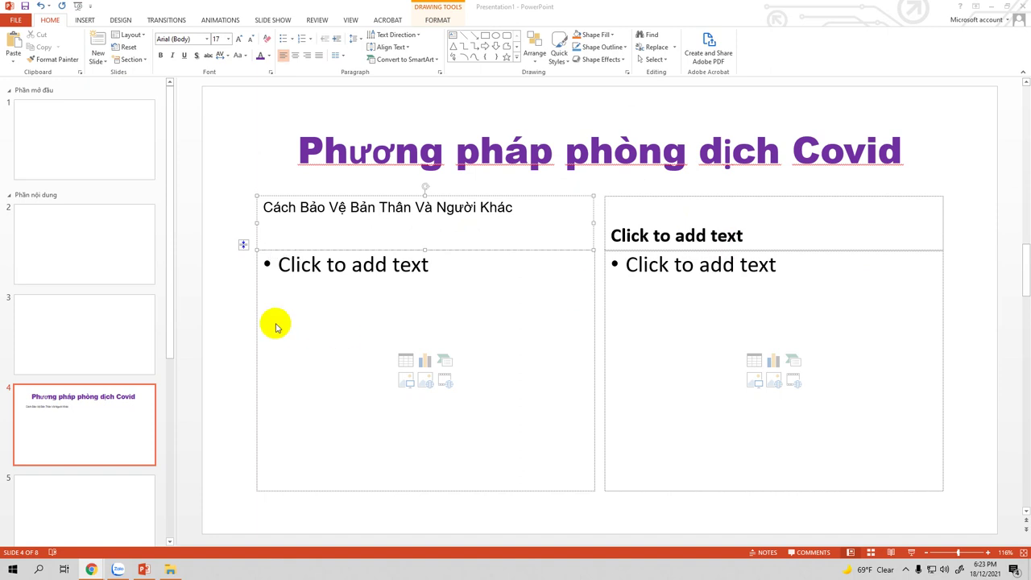
Paste the three COVID bullet paragraphs into the left content box and set them to 22 pt.
click(286, 265)
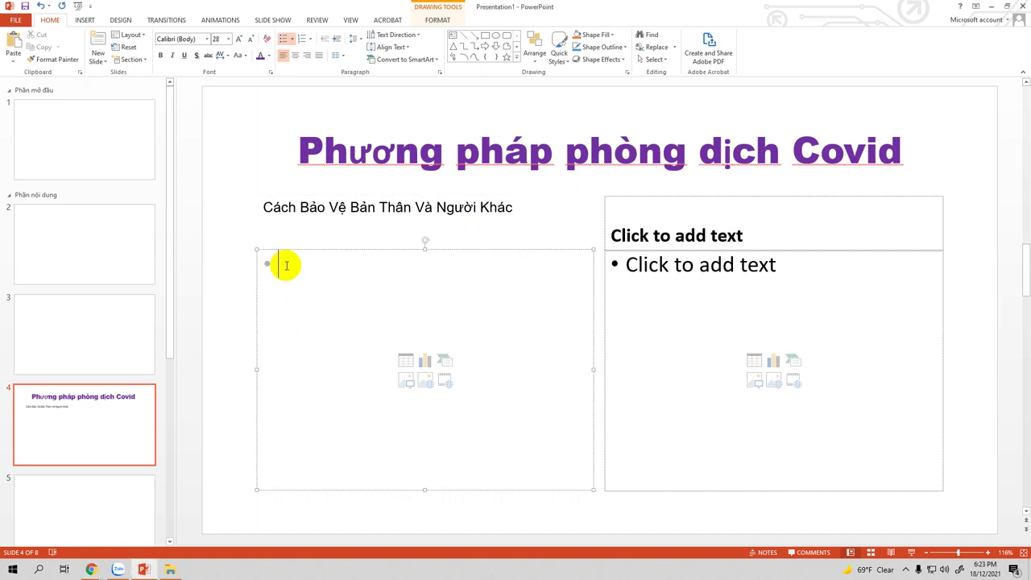
text(Một số người trong gia đình quý vị có thể cần tiếp tục thực hiện các bước để bảo vệ bản thân khỏi COVID-19, bao gồm Bất kỳ ai chưa được tiêm chủng đầy đủ, kể cả trẻ em dưới 5 tuổi không đủ điều kiện tiêm vắc-xin ngừa COVID-19. Những người có hệ thống miễn dịch bị suy giảm hoặc có các bệnh nền.)
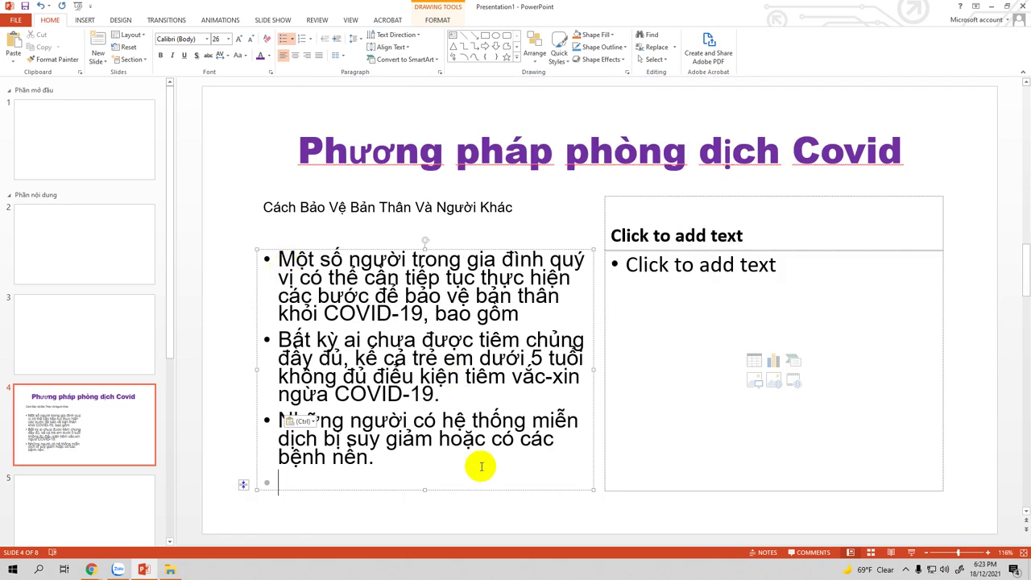
click(433, 459)
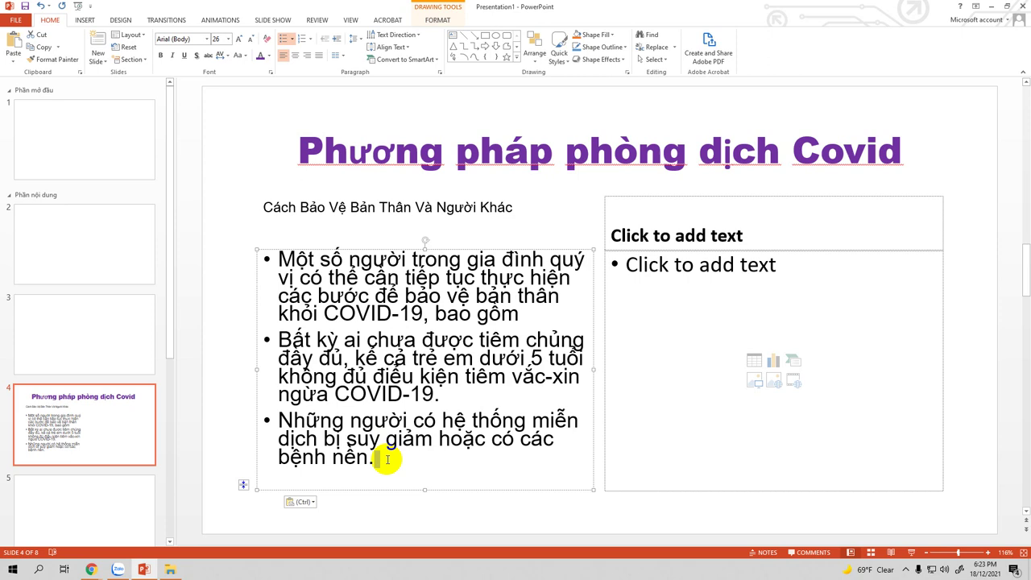
drag(378, 458, 324, 439)
drag(298, 389, 268, 258)
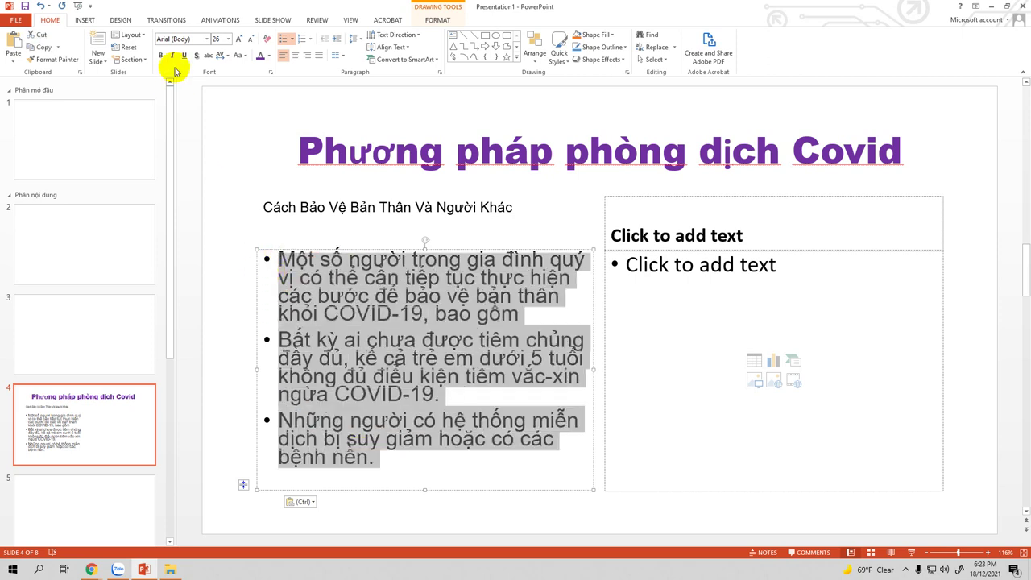
click(228, 39)
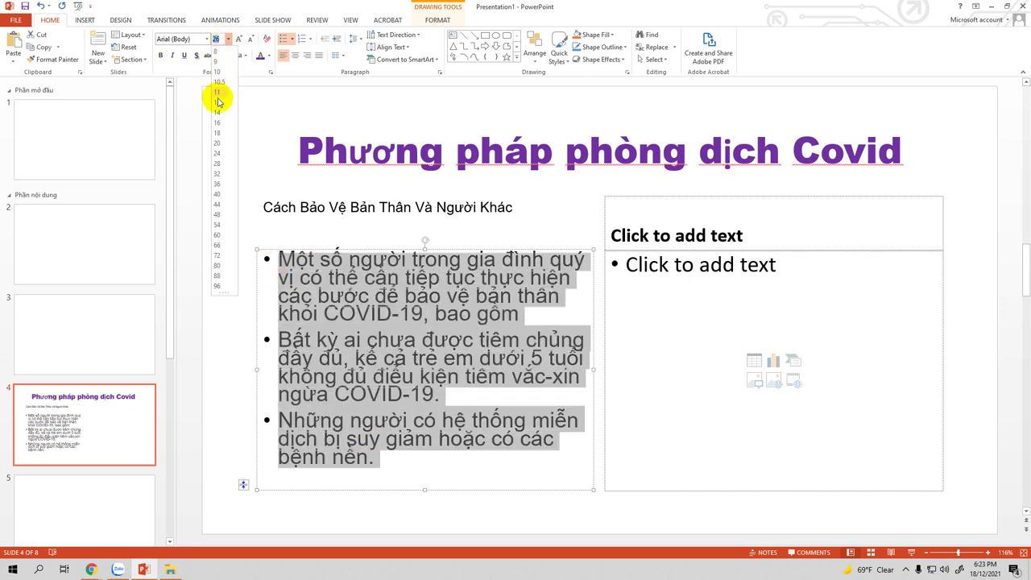
click(219, 150)
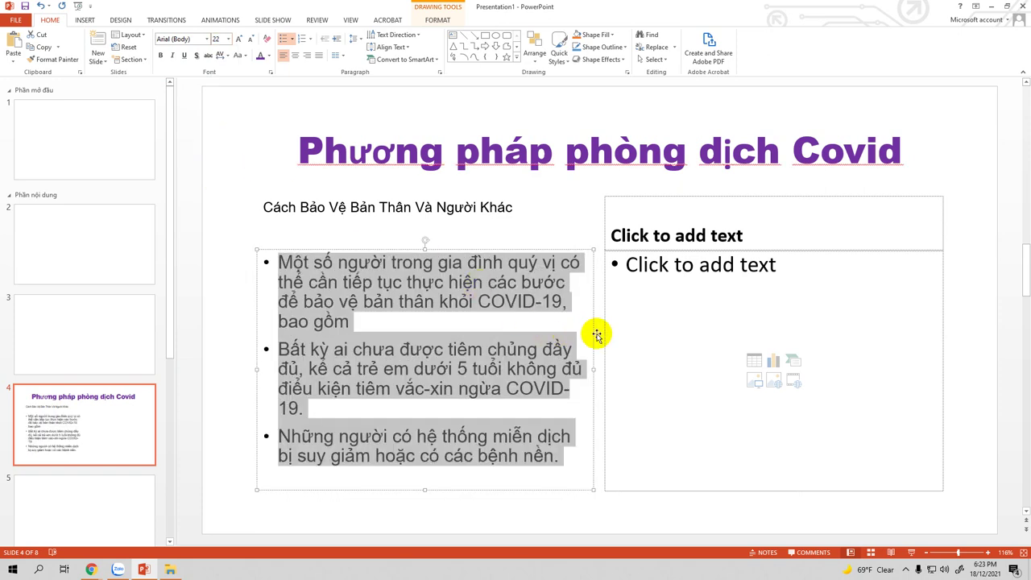
click(579, 319)
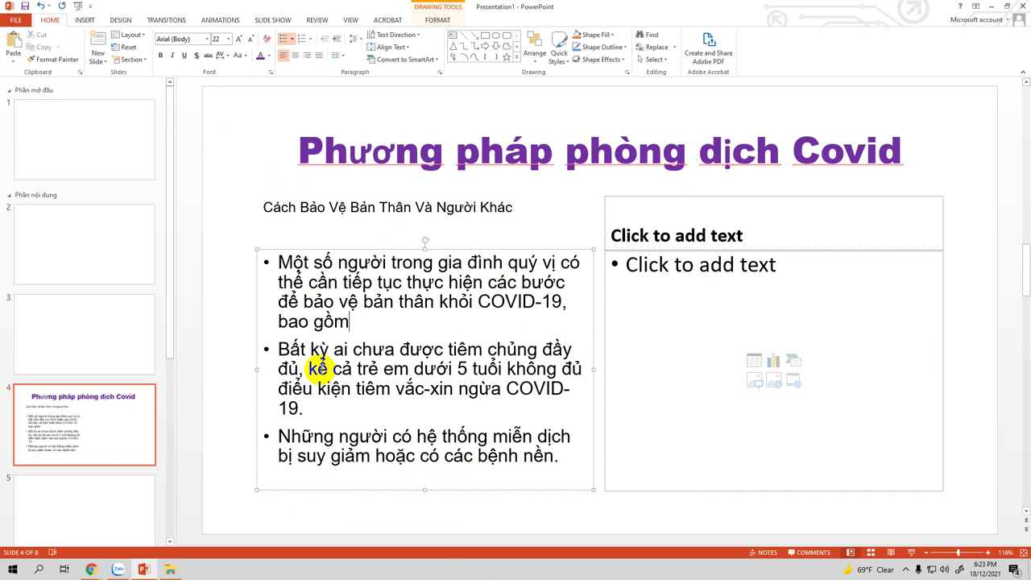
Make the left subheading 20 pt and bold.
click(337, 207)
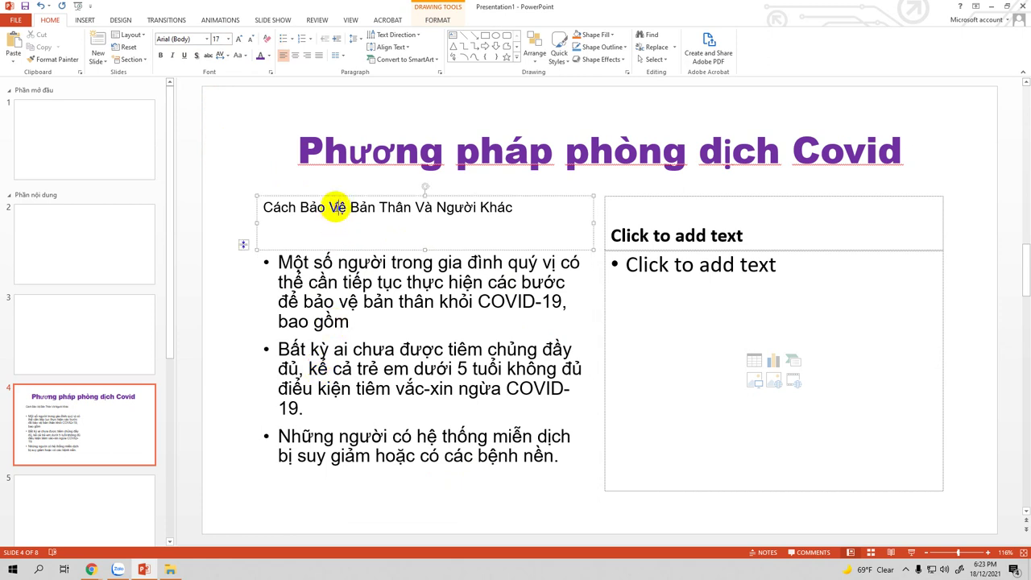
triple_click(337, 207)
click(228, 38)
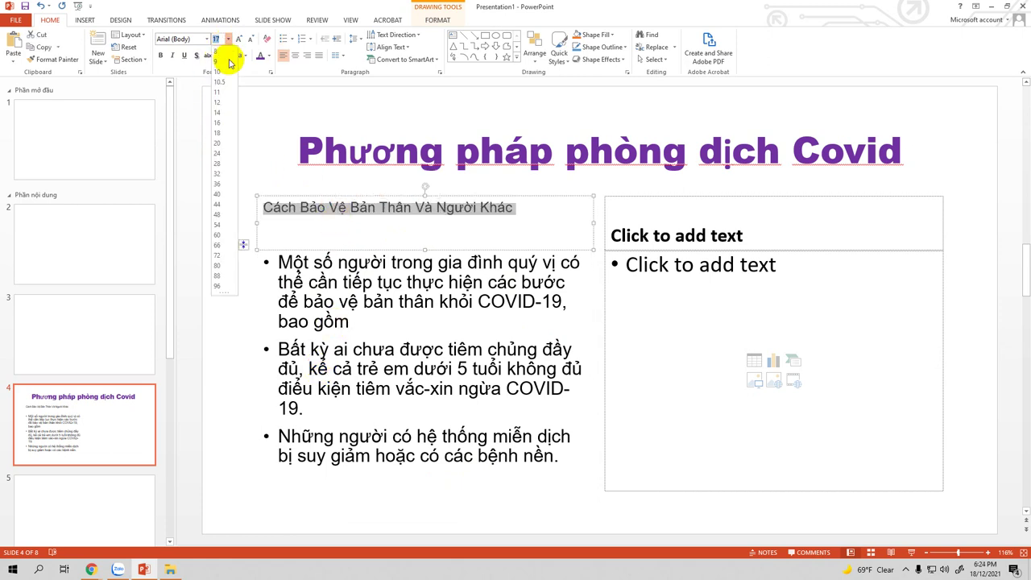
click(217, 144)
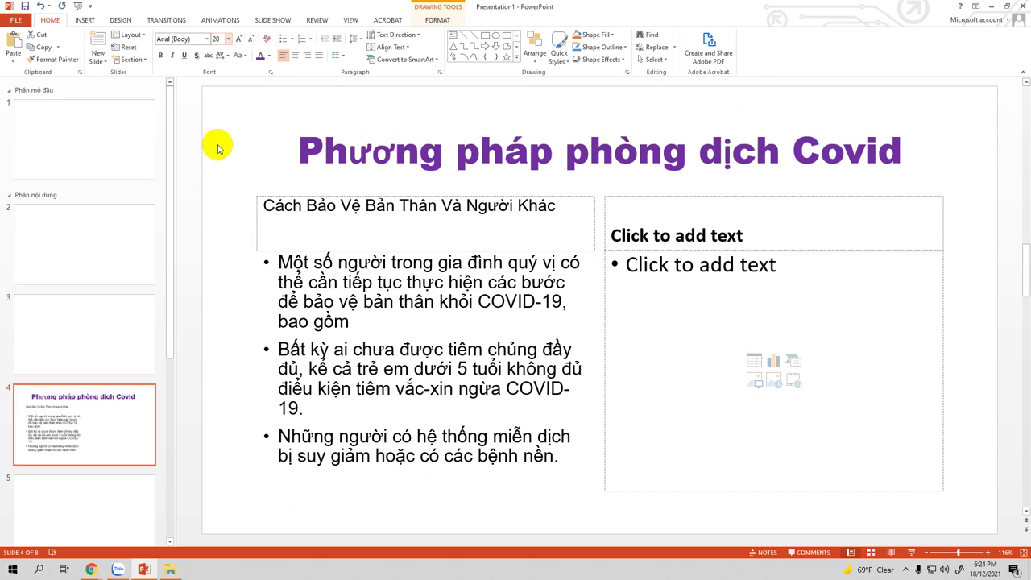
click(160, 55)
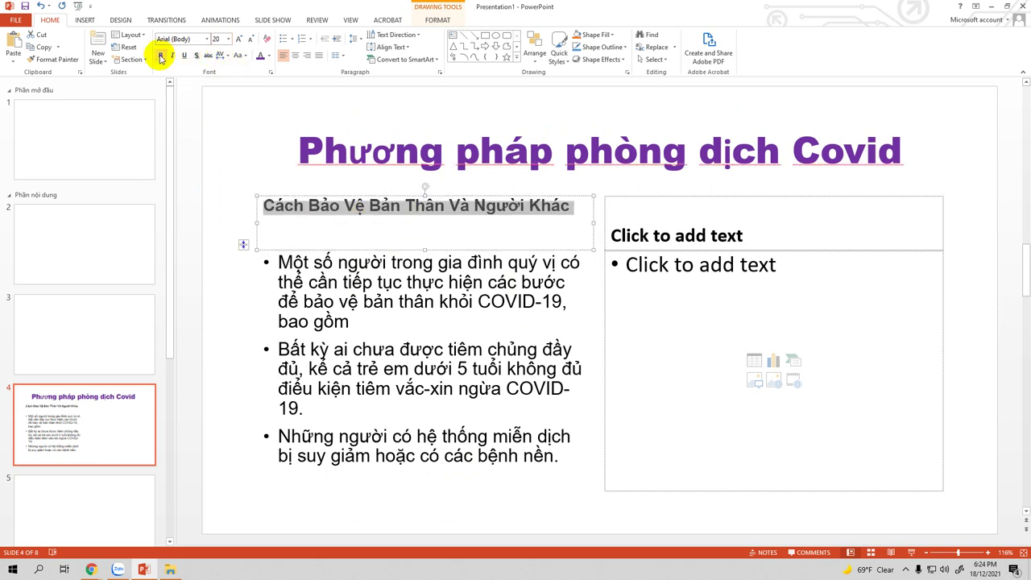
click(359, 263)
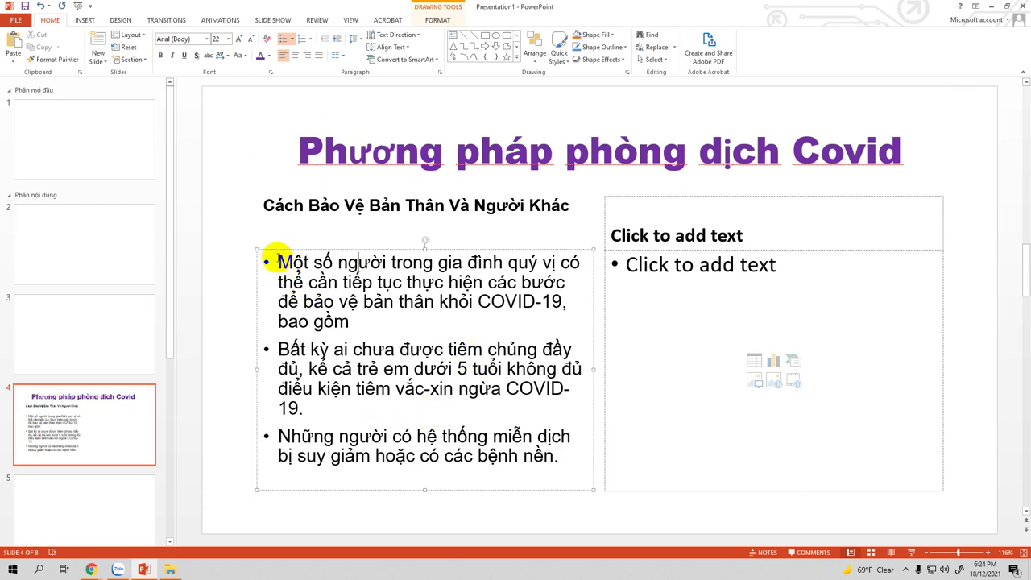
drag(277, 259, 537, 473)
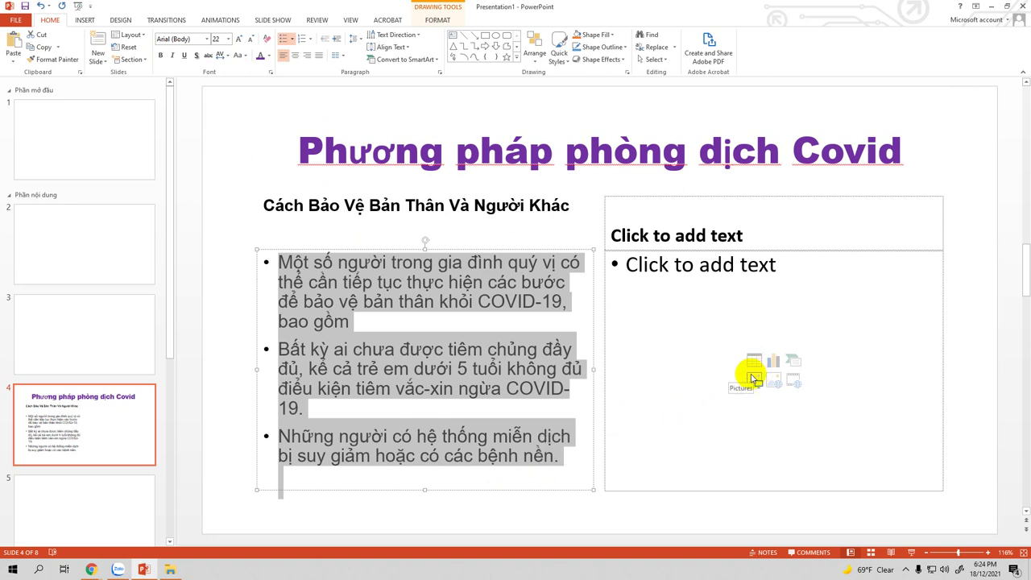
click(413, 327)
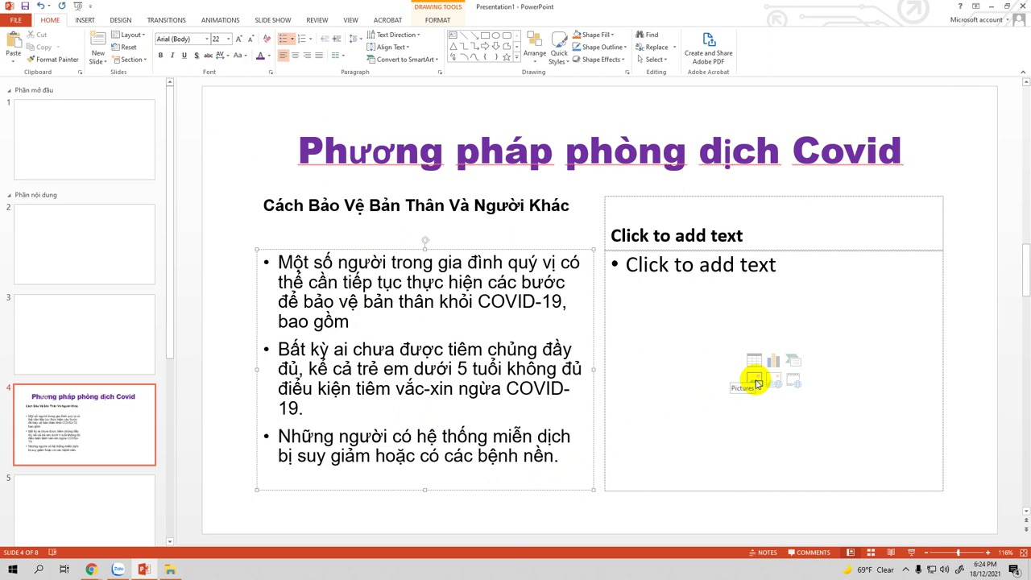
click(754, 378)
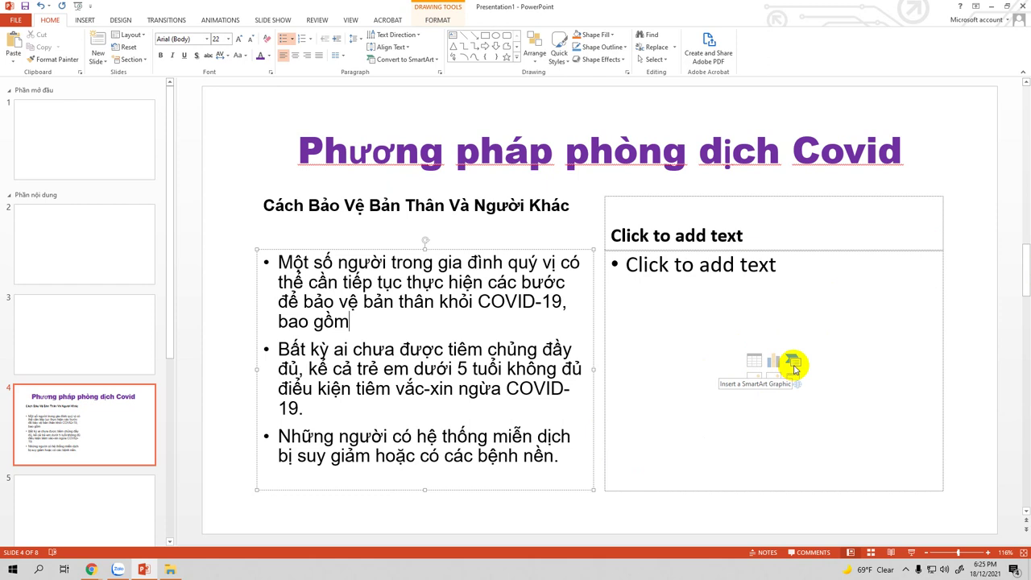
Insert the 'lam ngay' infographic from Desktop > DANH SACH SV LOP 2021 into the right box.
click(756, 383)
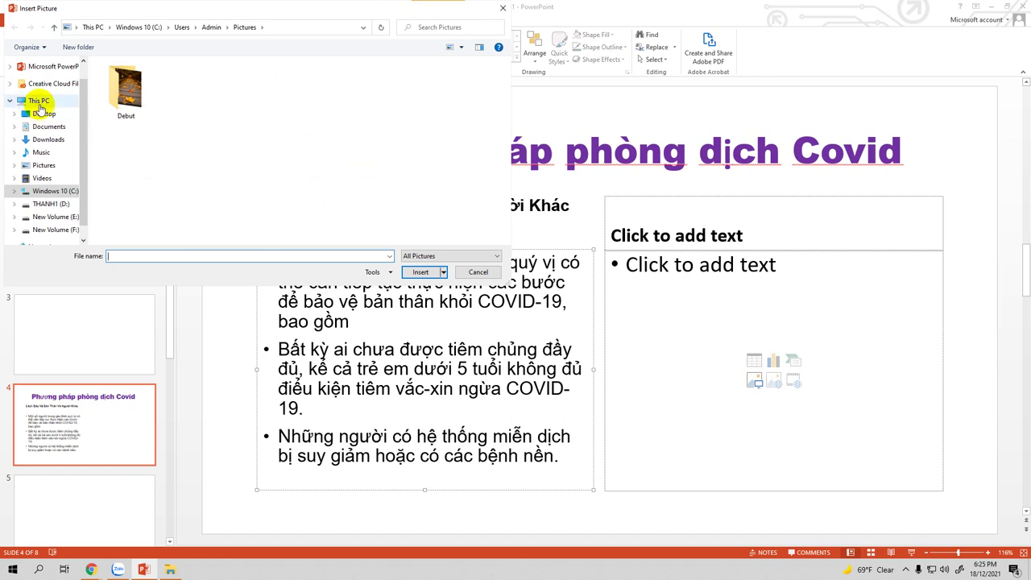
click(42, 113)
double_click(153, 124)
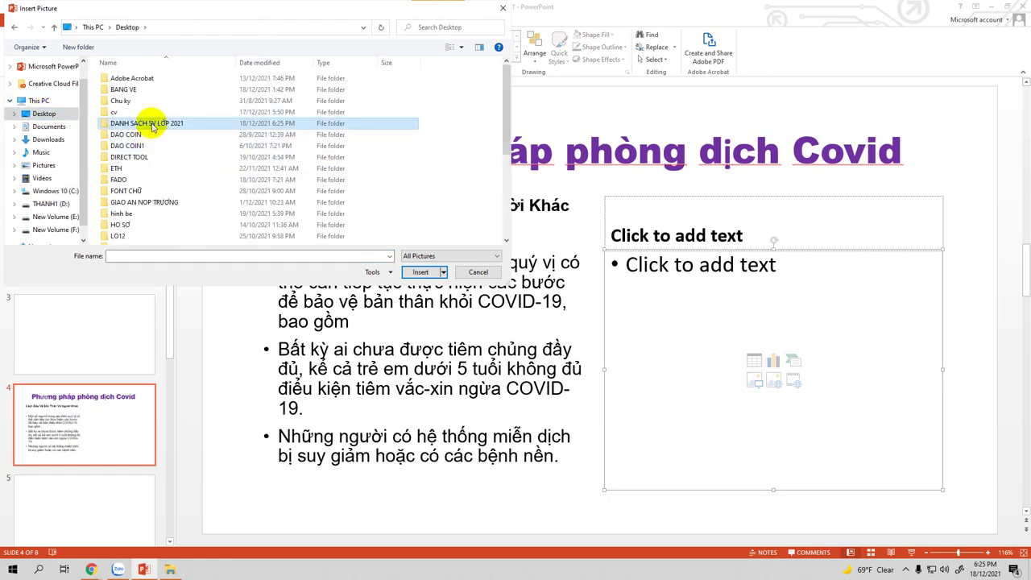
scroll(242, 137, down, 1)
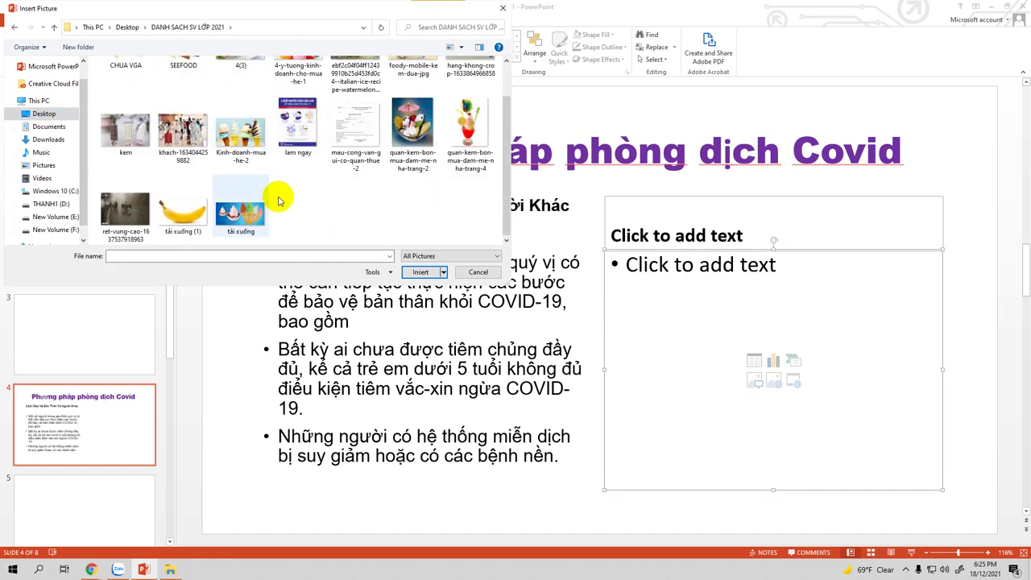
double_click(295, 138)
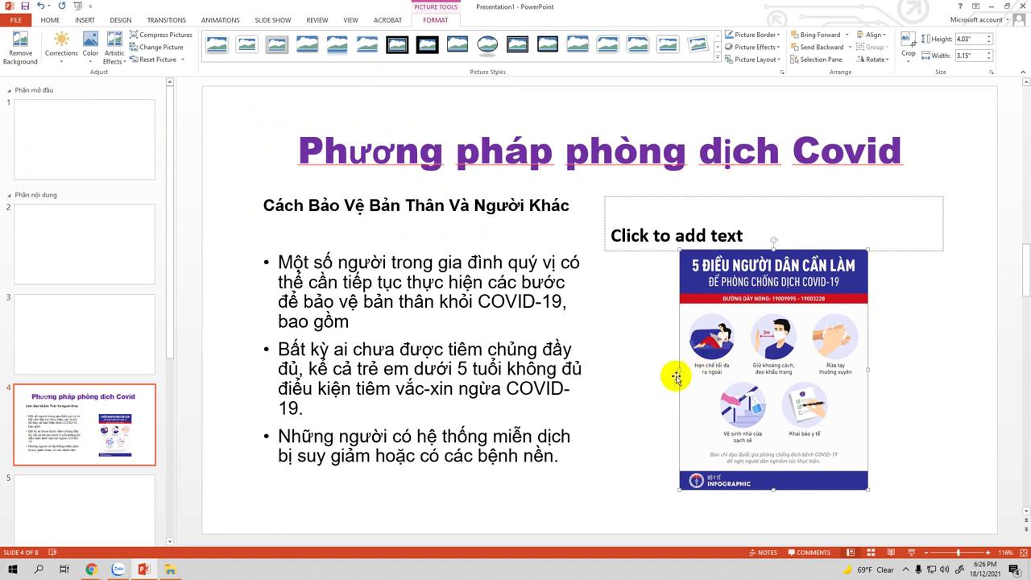
Enlarge the infographic to 4.38 × 4.11 inches.
drag(679, 370, 642, 369)
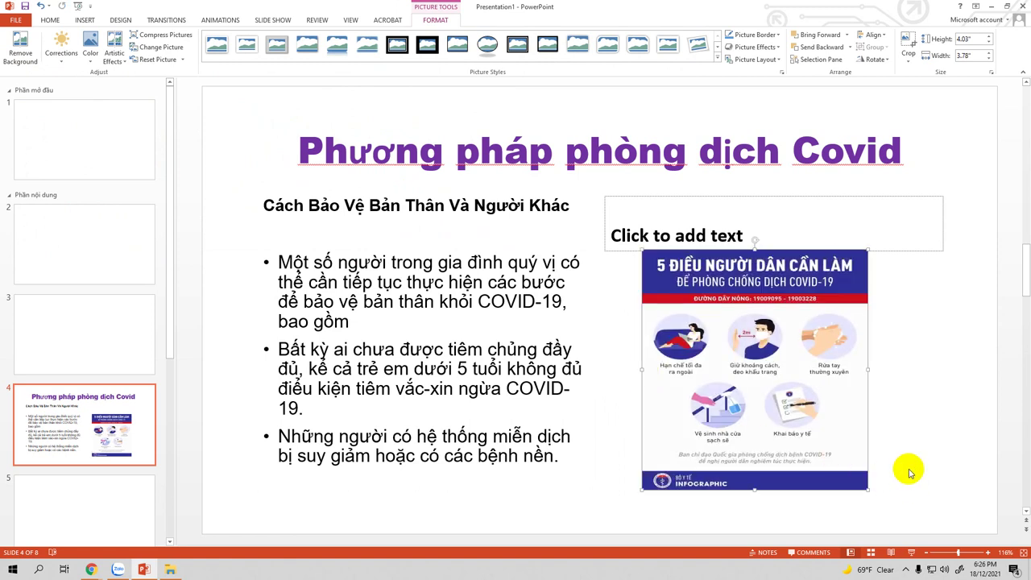
drag(866, 489, 887, 510)
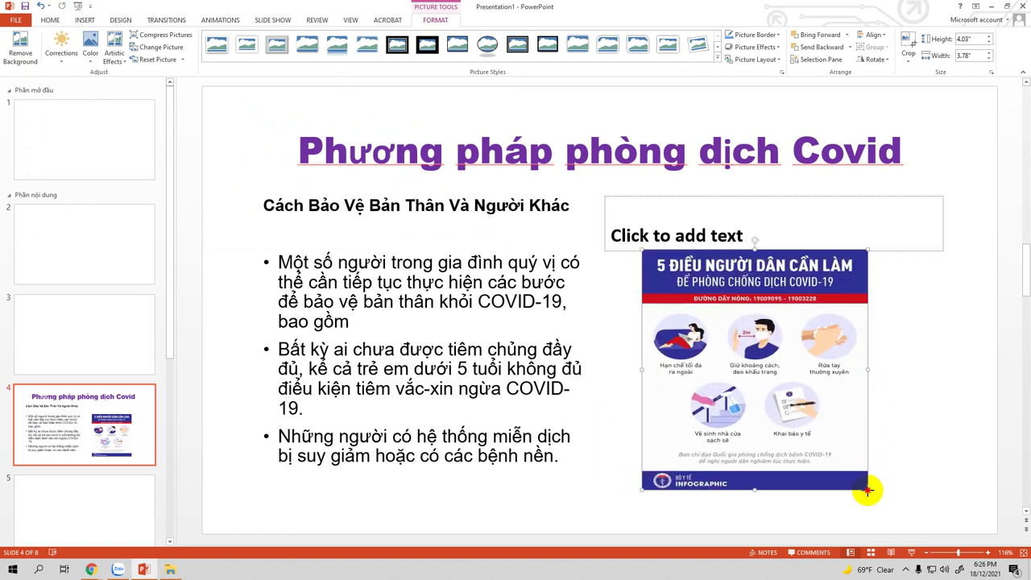
key(alt+Tab)
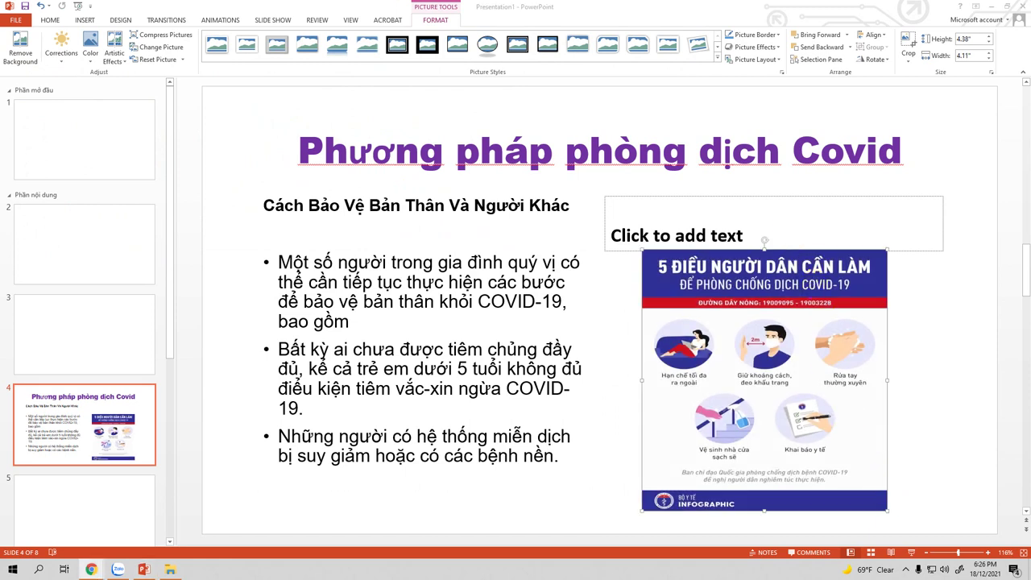
key(alt+Tab)
Paste 'Bảo vệ thành viên trong gia đình' into the heading box above the infographic and enlarge it to 28 pt.
click(743, 235)
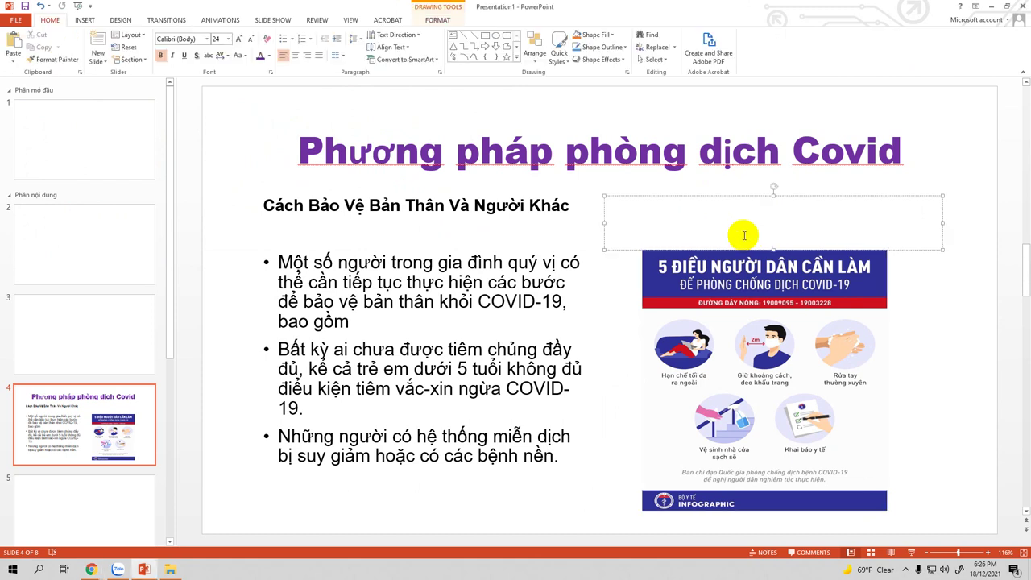
text(Bảo vệ thành viên trong gia đình)
drag(796, 208, 606, 211)
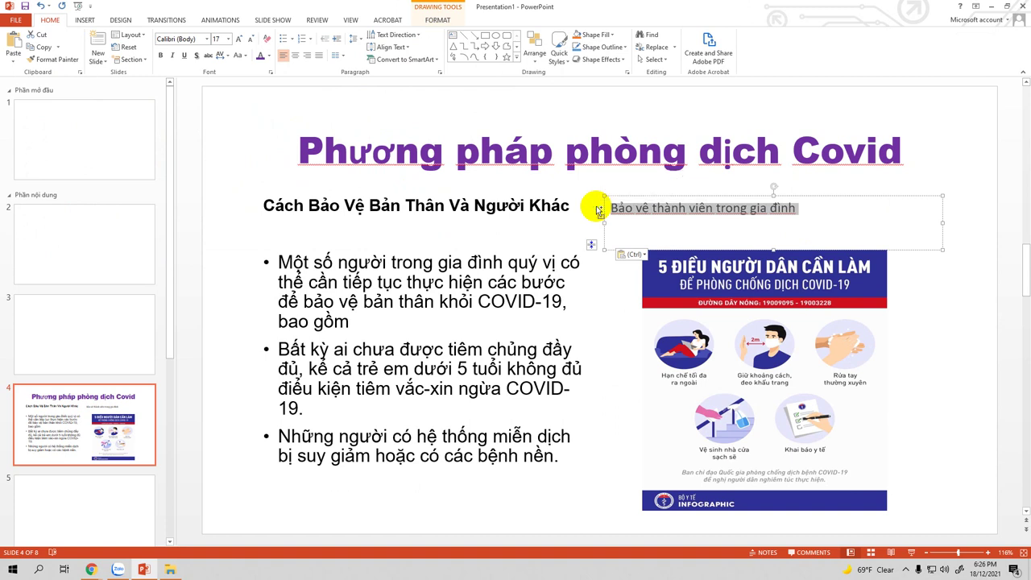
key(ctrl+bracketright)
key(ctrl+bracketright)
key(ctrl+bracketright)
key(ctrl+bracketright)
key(ctrl+bracketright)
key(ctrl+bracketright)
key(ctrl+bracketright)
key(ctrl+bracketright)
key(ctrl+bracketright)
key(ctrl+bracketright)
key(ctrl+bracketright)
key(ctrl+bracketleft)
key(ctrl+bracketright)
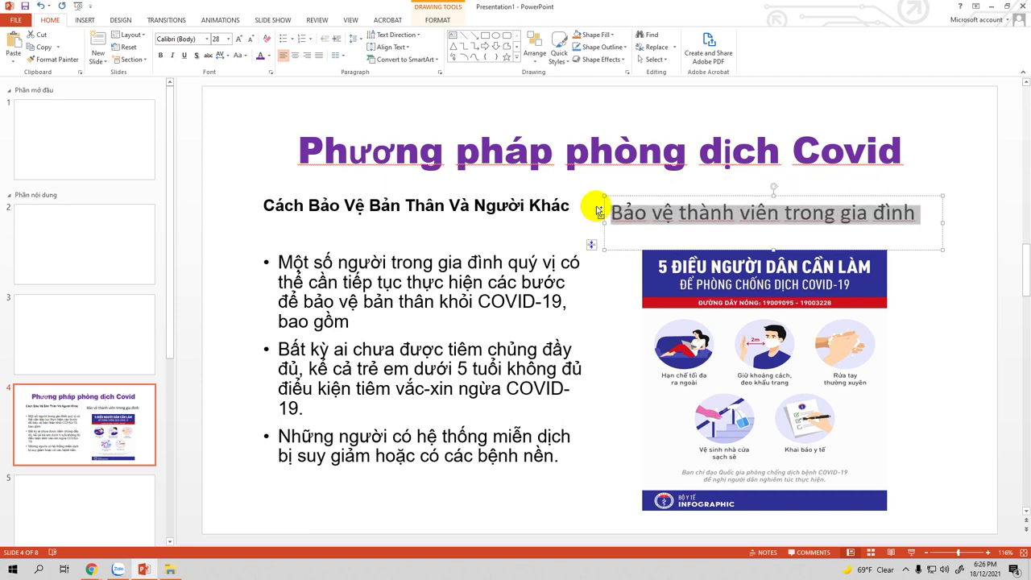
click(592, 293)
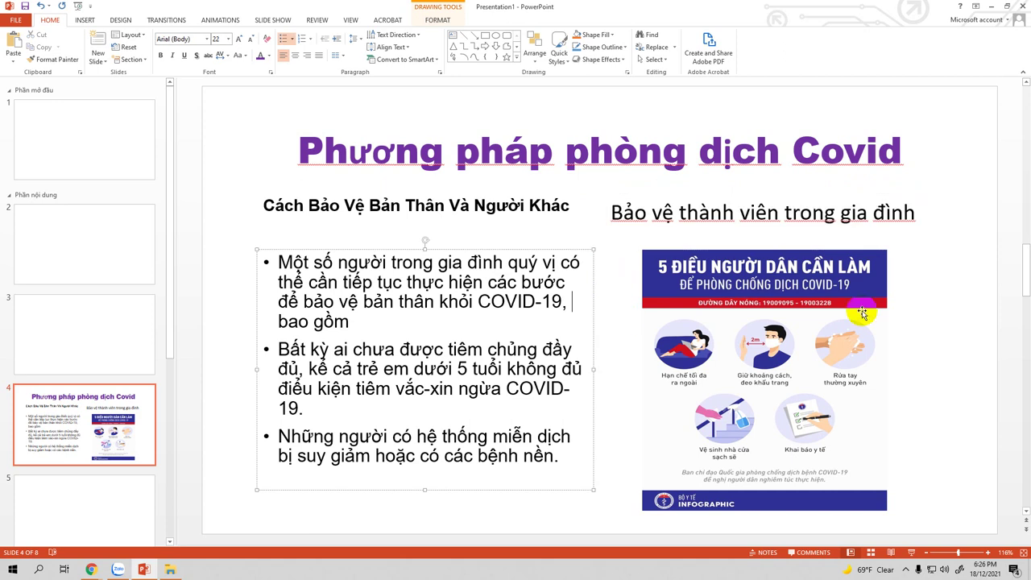
click(954, 313)
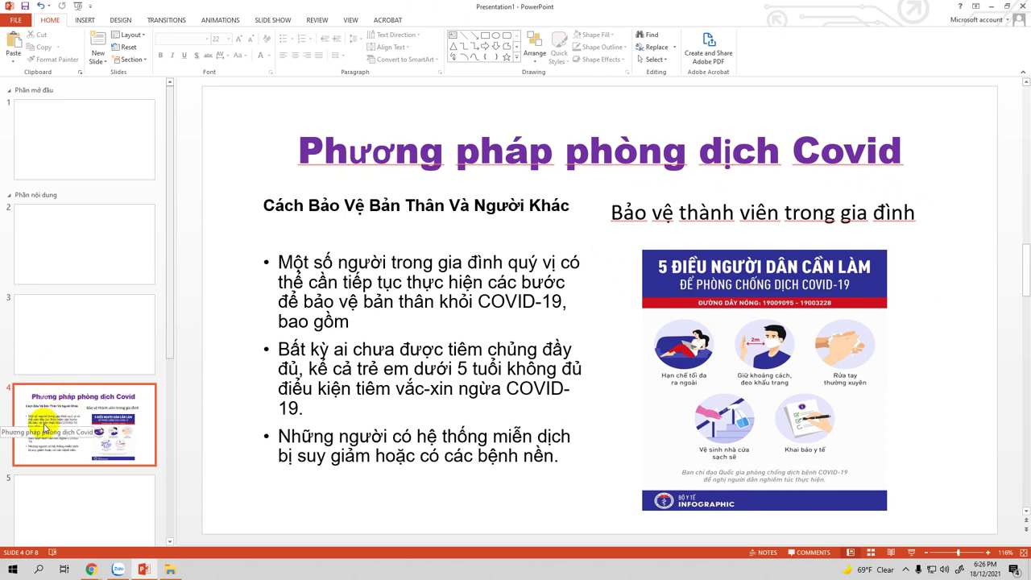
click(44, 429)
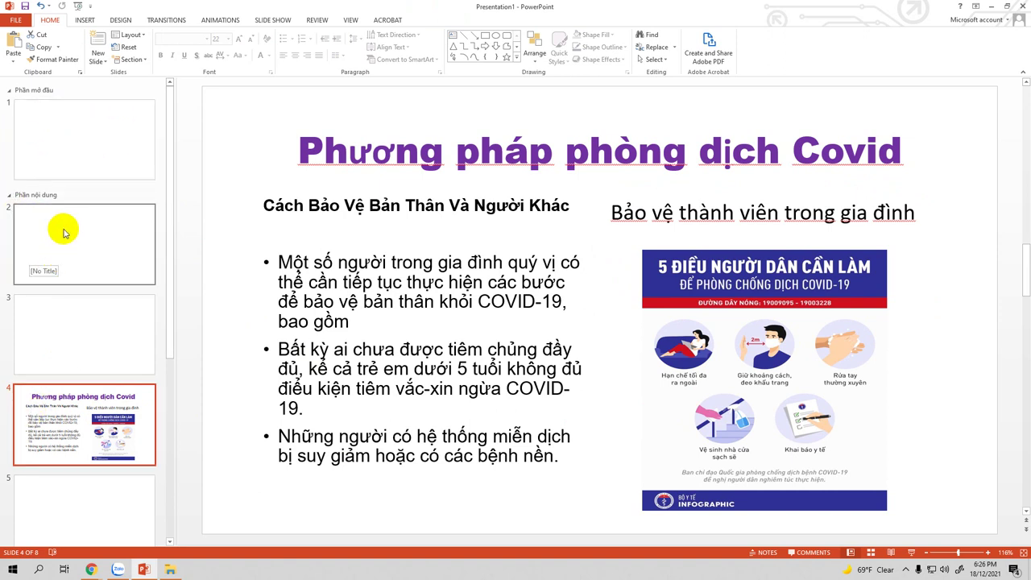
Drag the Covid slide's thumbnail from position 4 up to position 2.
drag(69, 401, 67, 220)
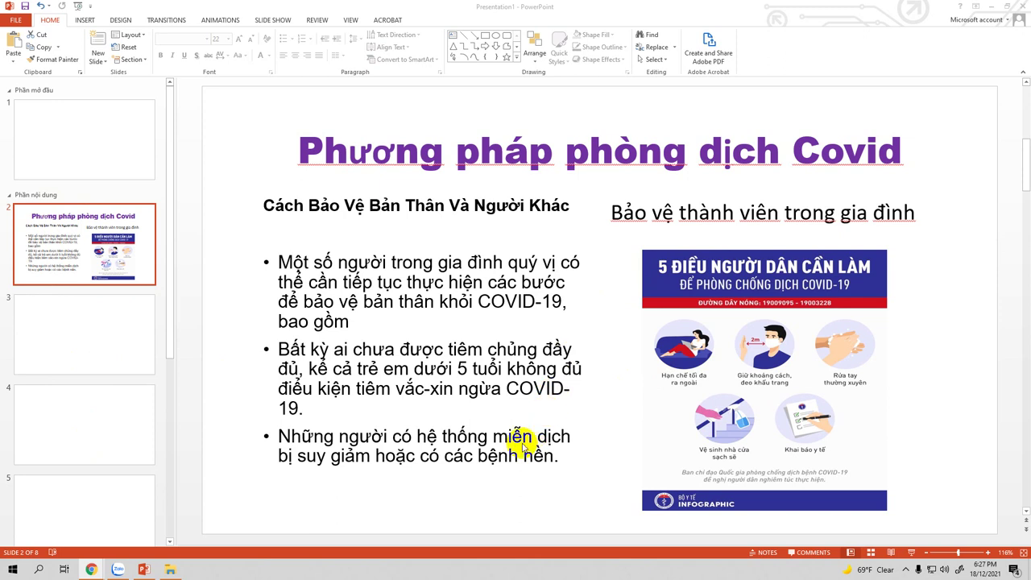
Set the 'Bảo vệ thành viên trong gia đình' subheading to Cambria.
triple_click(661, 214)
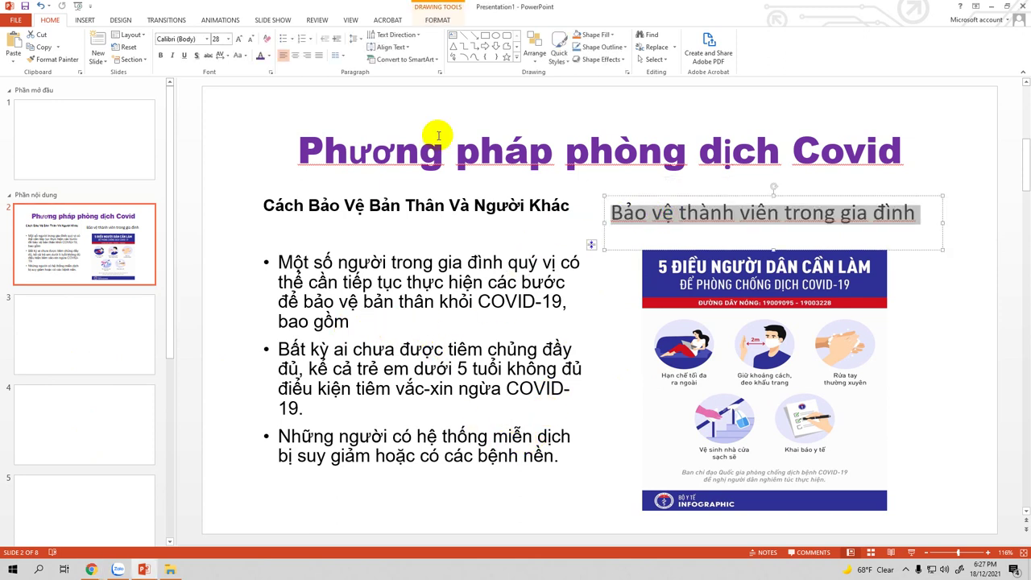
click(207, 39)
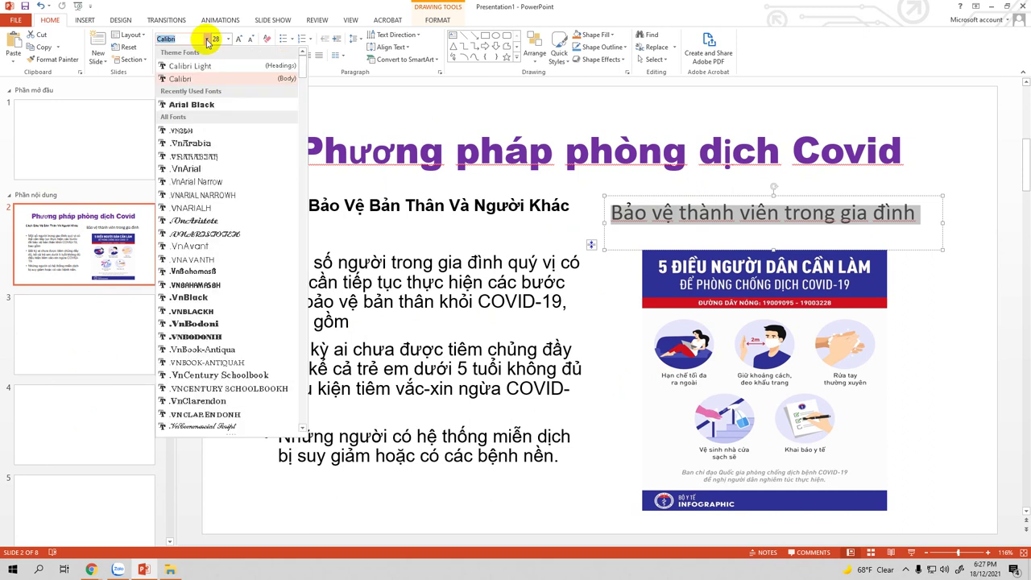
scroll(207, 249, down, 3)
scroll(214, 338, down, 3)
scroll(222, 355, down, 4)
scroll(230, 363, down, 7)
scroll(218, 360, down, 4)
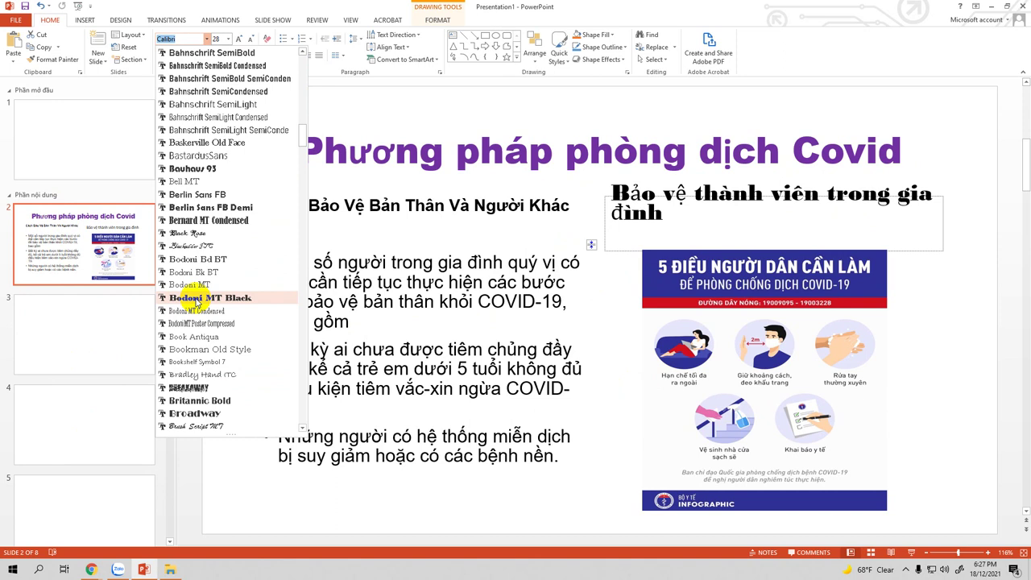
scroll(201, 359, down, 5)
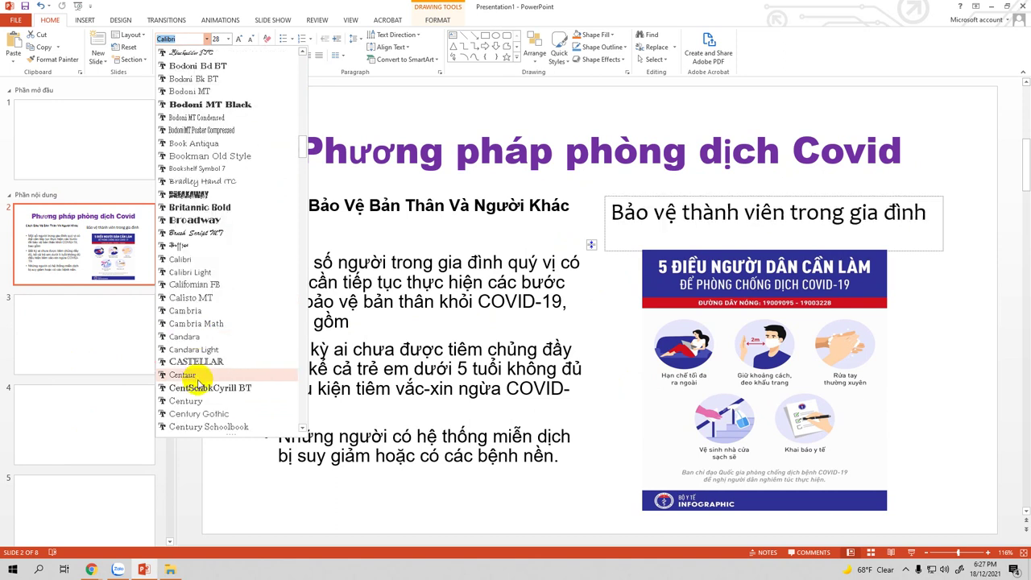
click(186, 312)
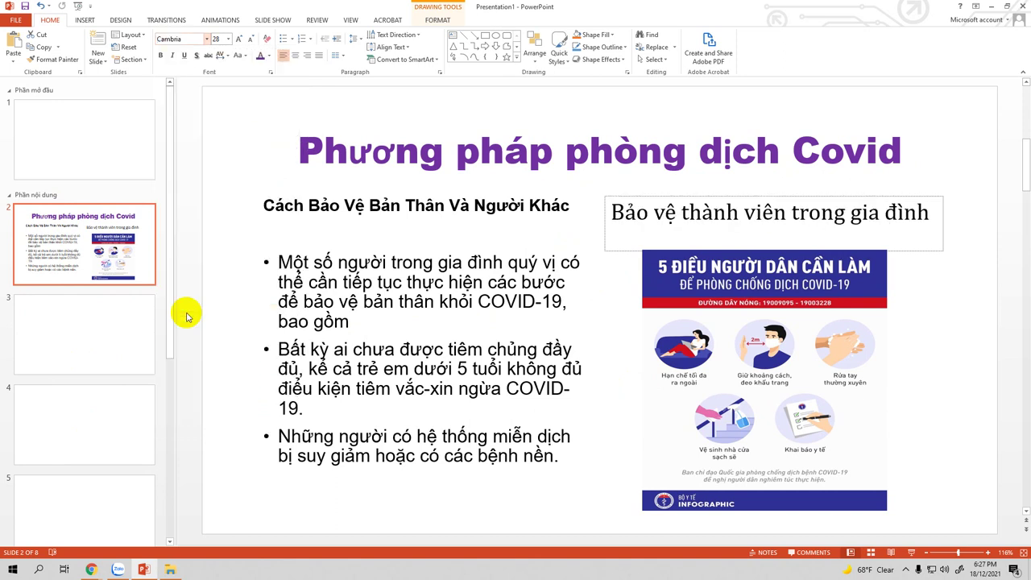
Select the three bullet paragraphs and browse the font list, leaving their font unchanged.
click(293, 279)
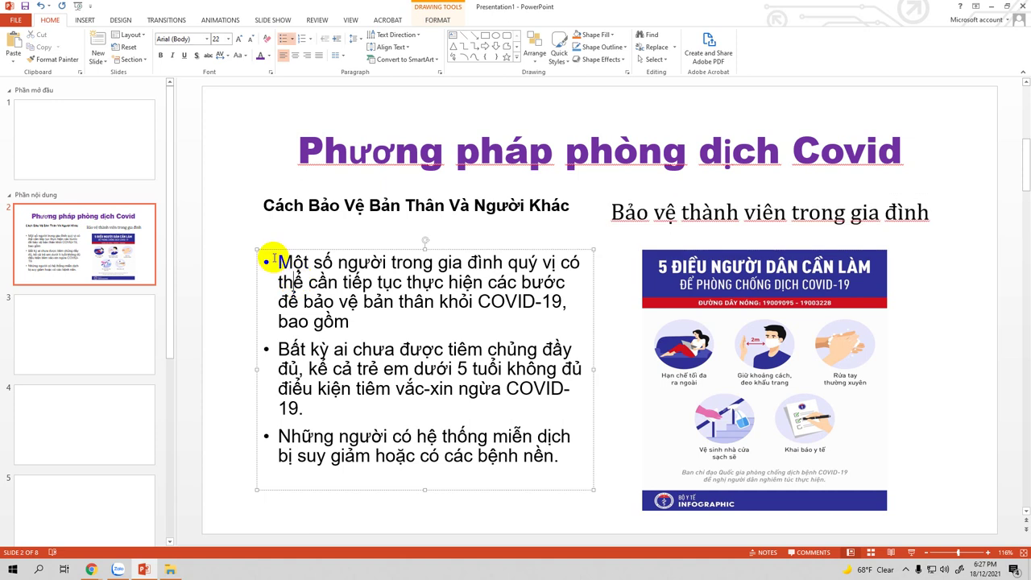
drag(274, 259, 552, 461)
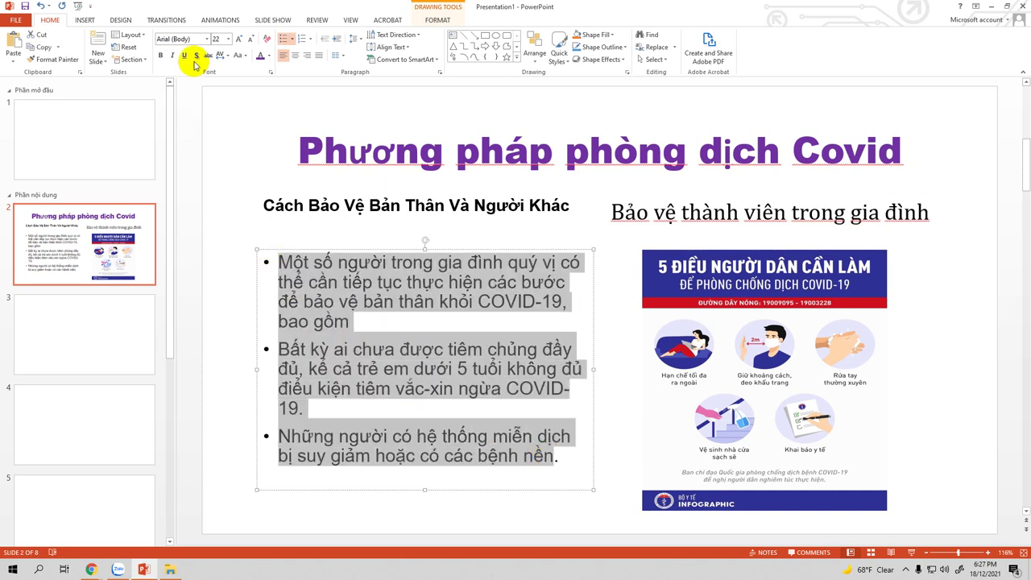
click(206, 39)
scroll(203, 371, down, 5)
scroll(205, 387, down, 5)
scroll(208, 391, down, 5)
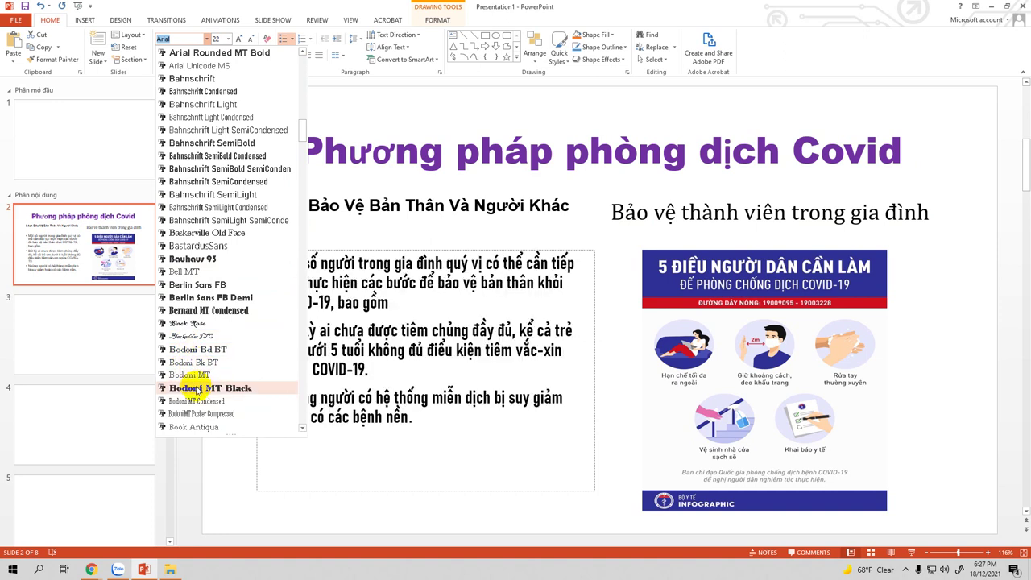
key(Escape)
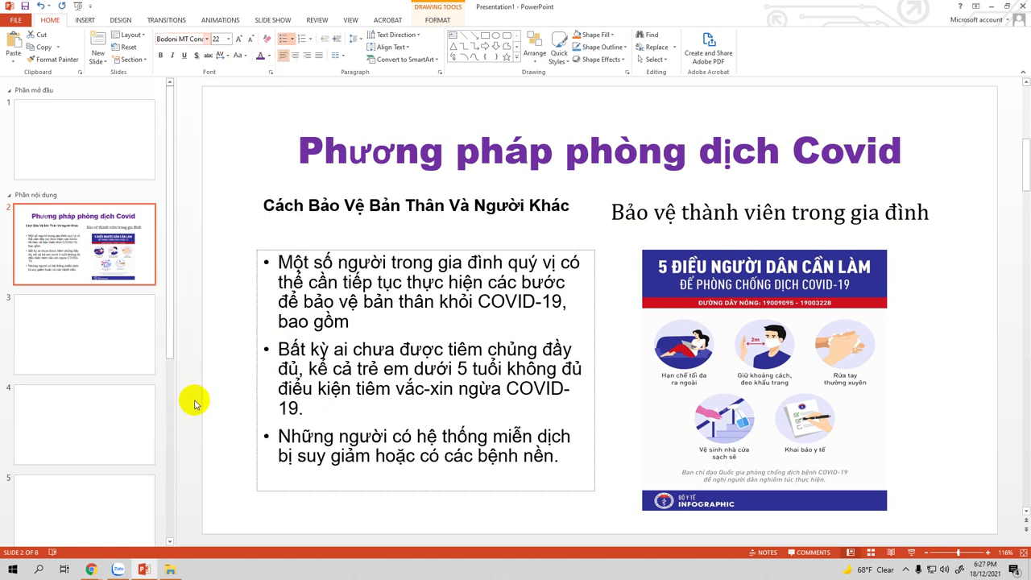
click(516, 228)
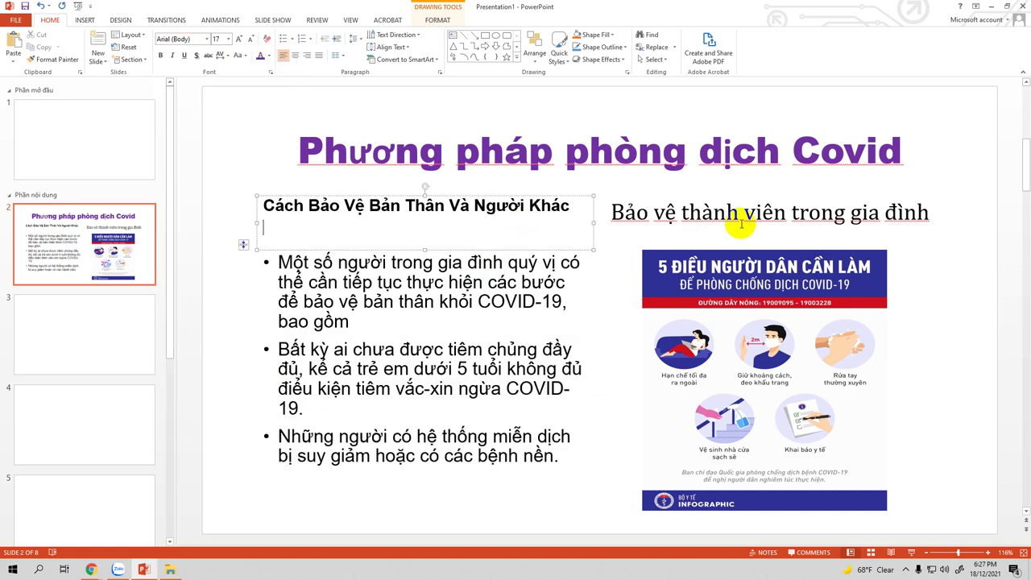
click(935, 246)
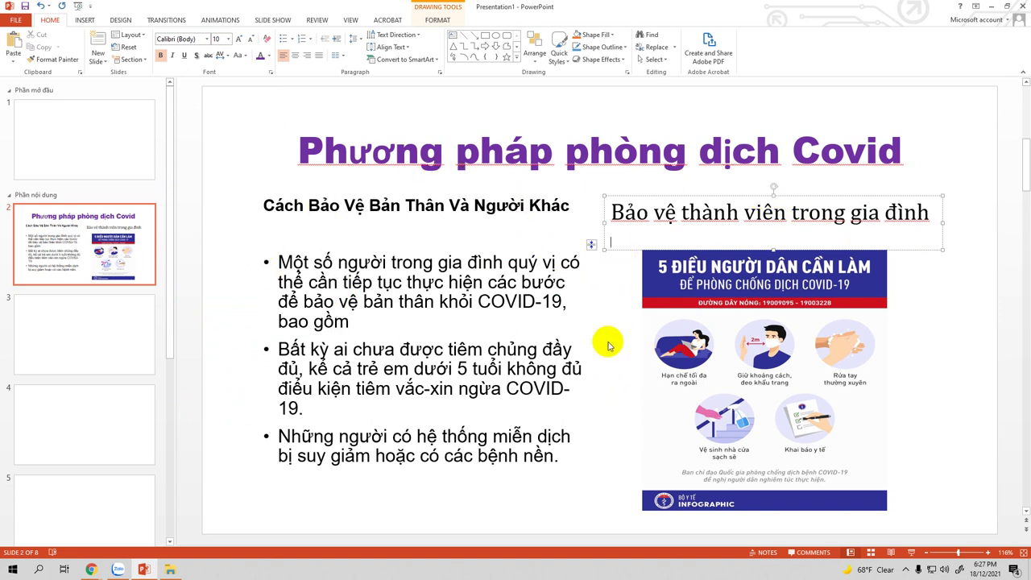
Paste the title 'Hãy Tiêm Chủng' onto slide 3, removing the extra empty line.
click(72, 331)
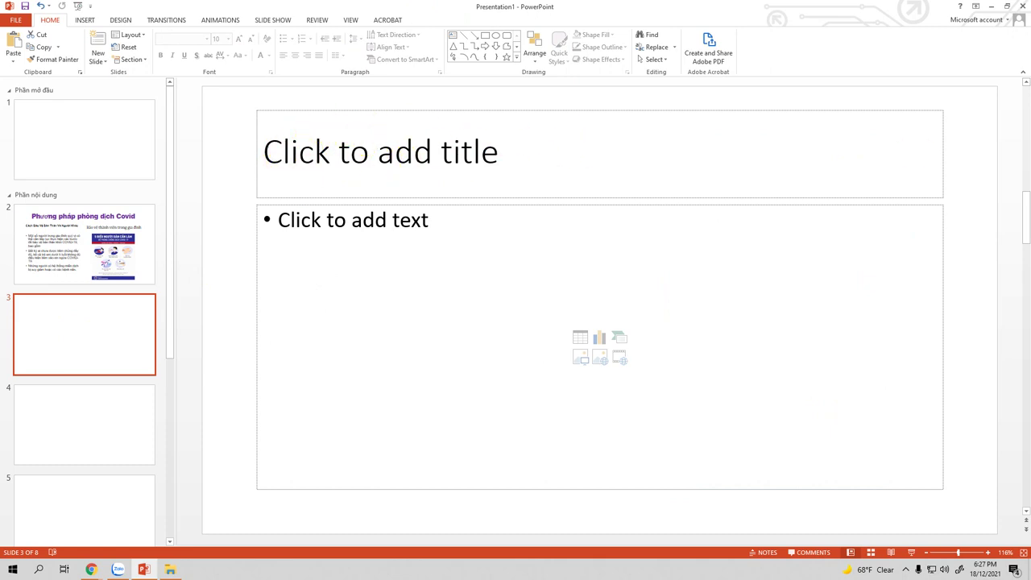
key(alt+Tab)
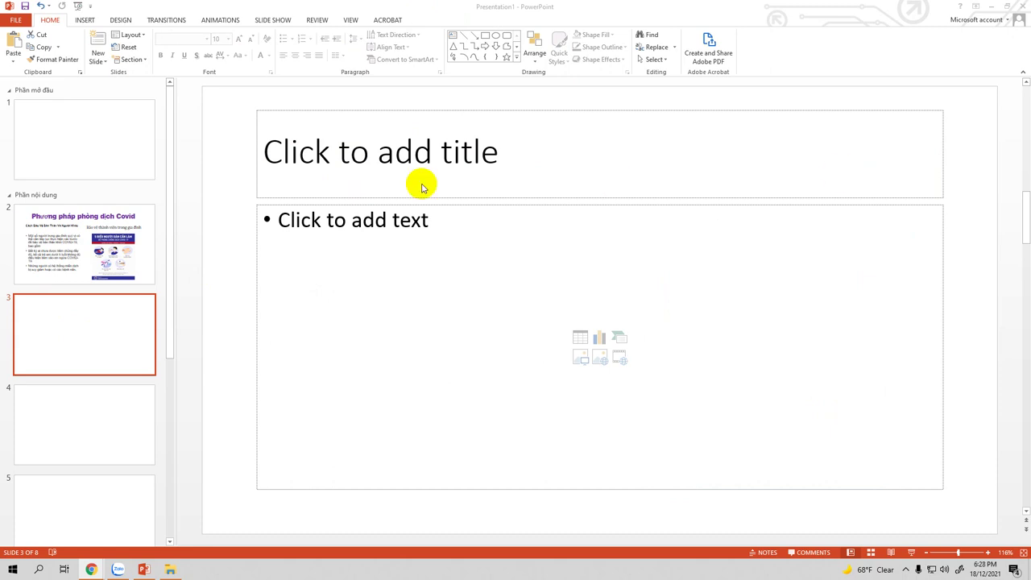
click(311, 156)
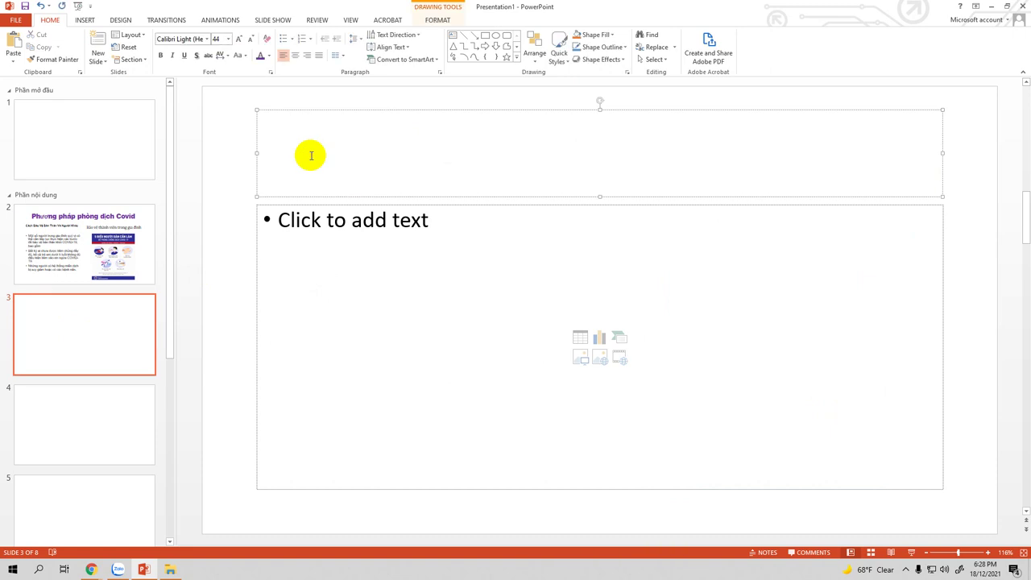
text(Hãy Tiêm Chủng)
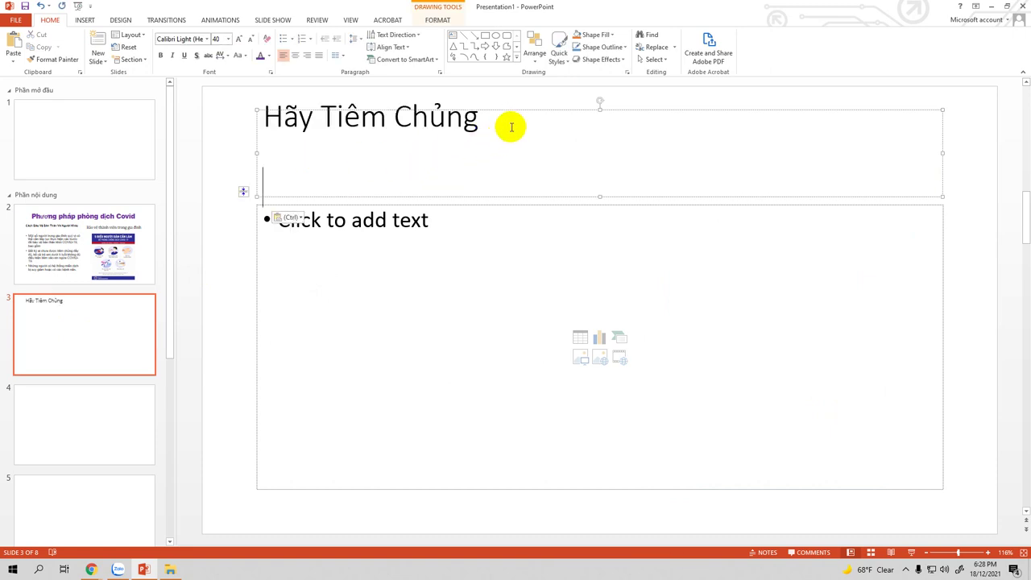
key(BackSpace)
triple_click(375, 110)
click(515, 122)
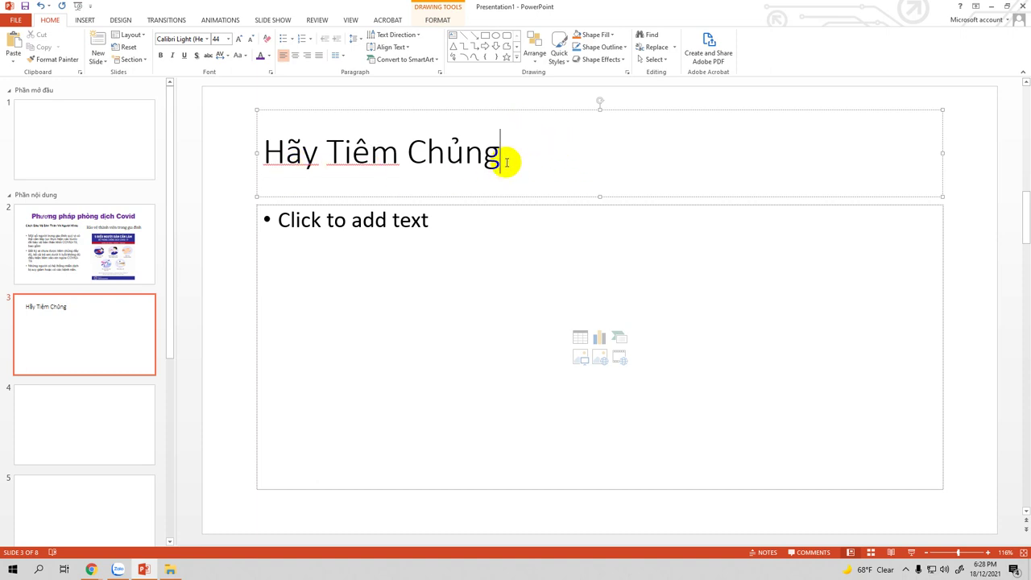
drag(507, 159, 248, 159)
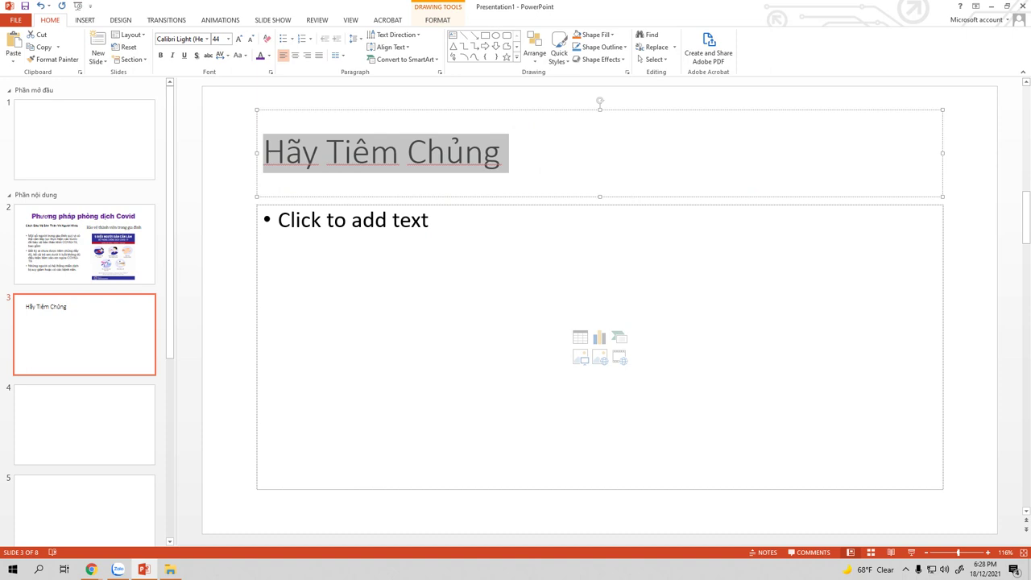
key(alt+Tab)
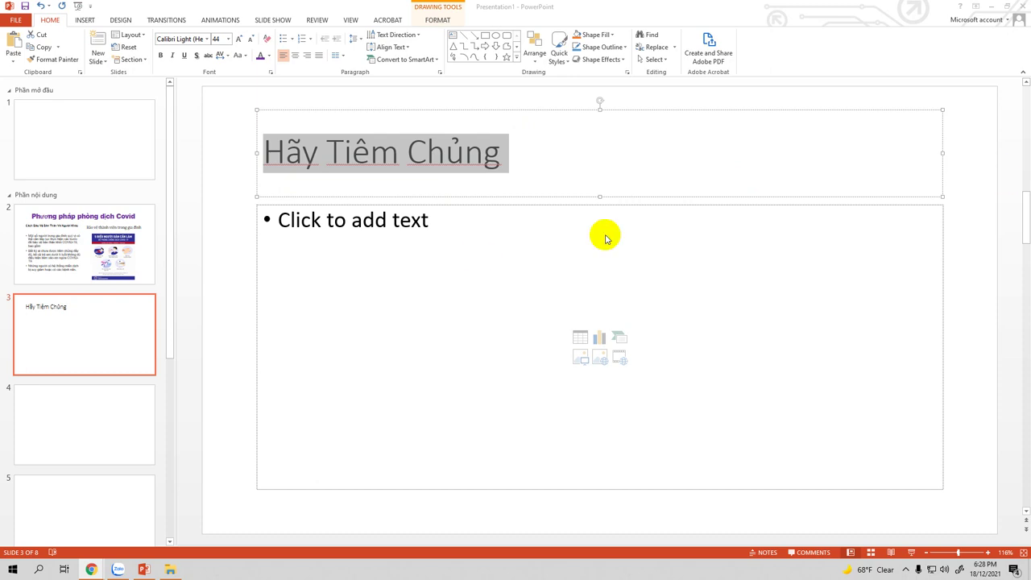
key(alt+Tab)
Paste the vaccination and mask-wearing bullets into slide 3's body, drop the empty bullet and lengthen the box.
click(295, 219)
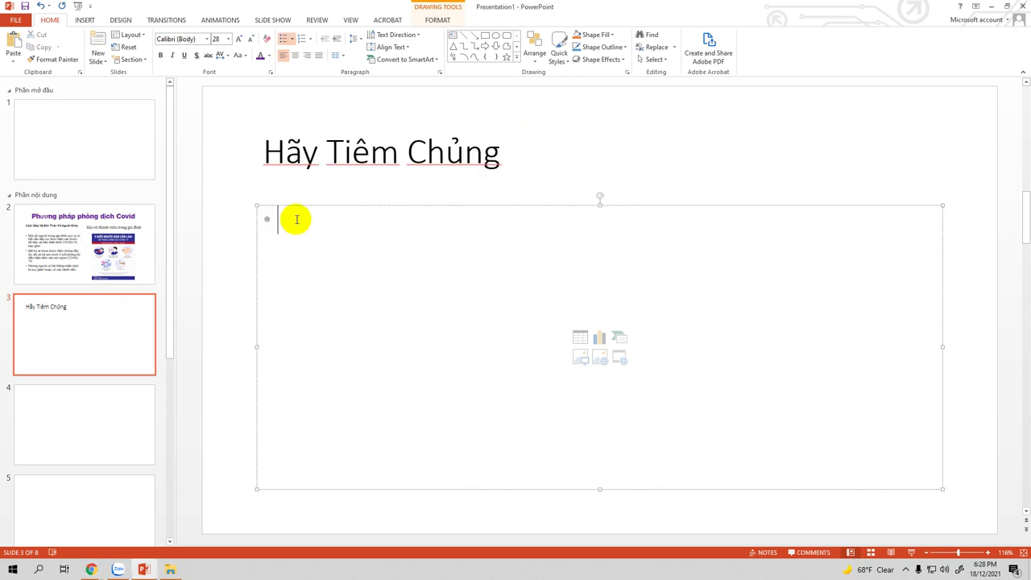
text(Mọi người từ 2 tuổi trở lên chưa được tiêm chủng đầy đủ nên đeo khẩu trangở những nơi công cộng trong nhà. Nhìn chung, quý vị không cần đeo khẩu trang ở ngoài trời. Ở những khu vực có số ca nhiễm COVID-19 cao, hãy cân nhắc đeo khẩu trang ở những nơi đông đúc ngoài trời và khi tham gia các hoạt động tiếp xúc gần với những người chưa được tiêm chủng đầy đủ. Những người đang có bệnh hoặc đang dùng thuốc làm suy yếu hệ miễn dịch thì có thể không được bảo vệ hoàn toàn ngay cả khi đã được tiêm chủng đầy đủ. Họ nên tiếp tục thực hiện tất cả các các biện pháp phòng ngừa được khuyến nghị cho những người chưa được chủng ngừa, bao gồm cả việc đeo khẩu trang vừa khớp mặt, cho đến khi được nhà cung cấp dịch vụ y tế đưa ra lời khuyên khác. Nếu quý vị đã tiêm chủng đầy đủ, để tối đa hóa khả năng bảo vệ và ngăn ngừa khả năng lây lan COVID-19 cho người khác, hãy đeo khẩu trang ở nơi công cộng nếu quý vị đang ở trong khu vực có mức lây truyền đáng kể hoặc cao.)
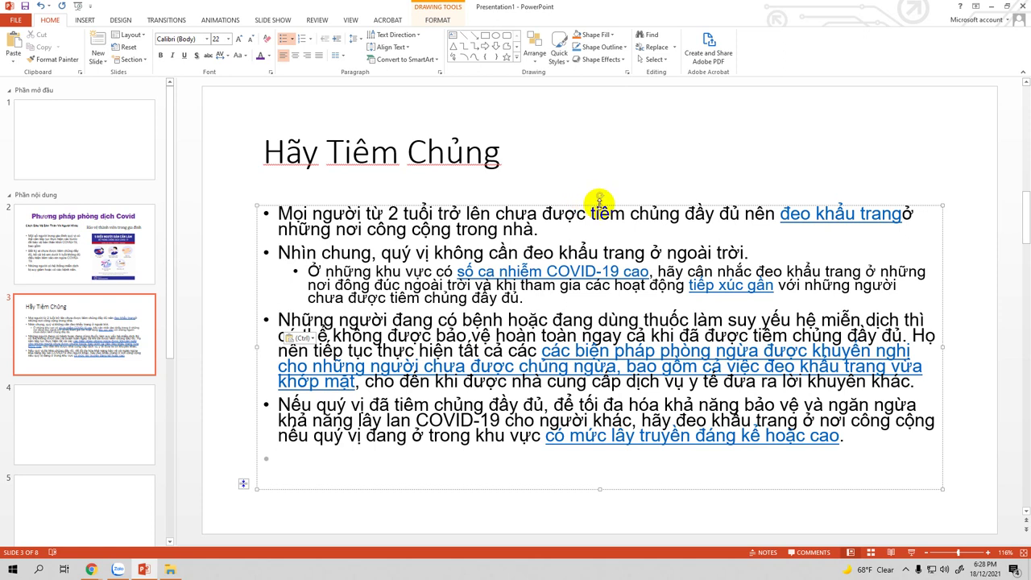
key(BackSpace)
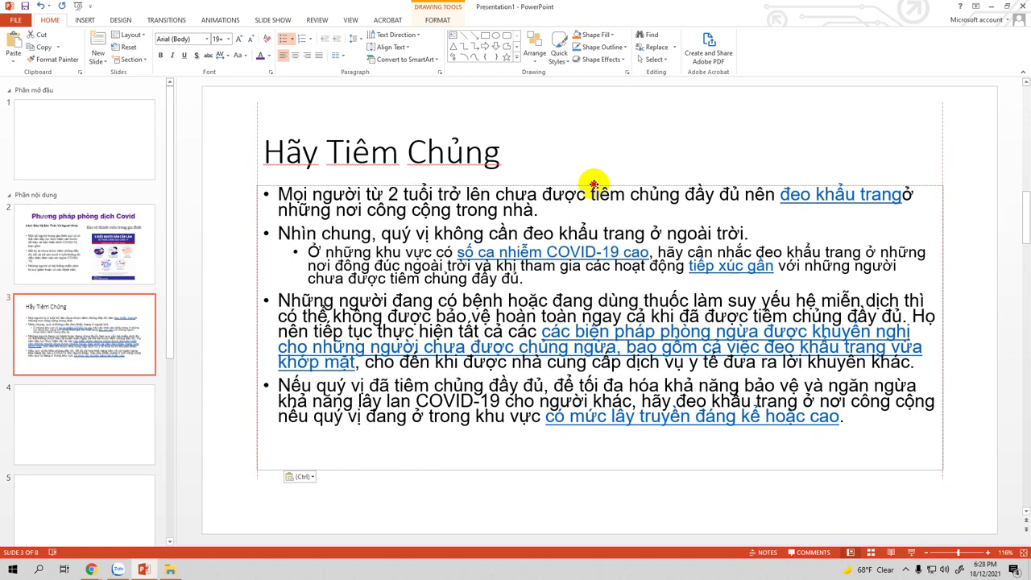
key(Escape)
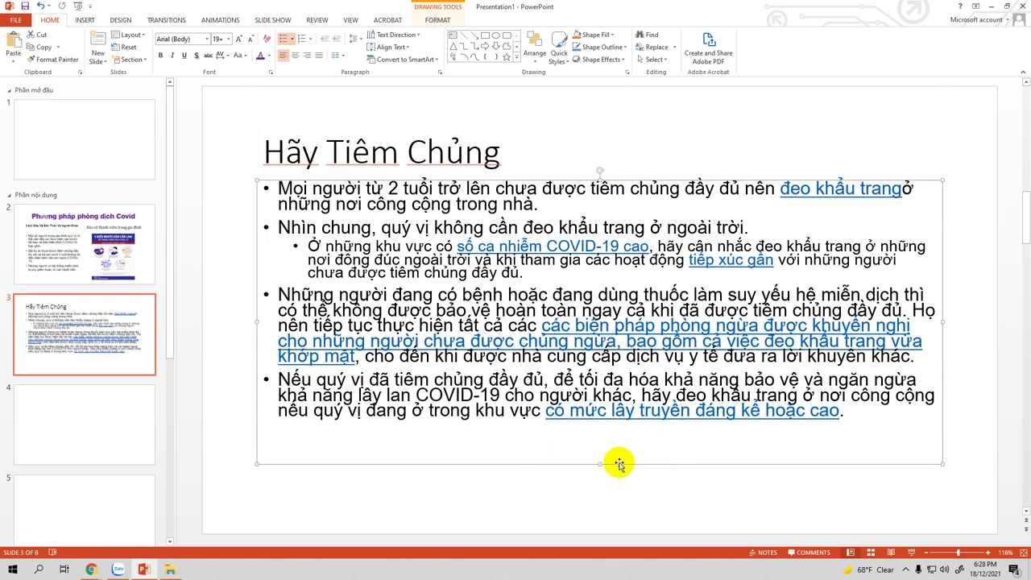
drag(598, 465, 599, 495)
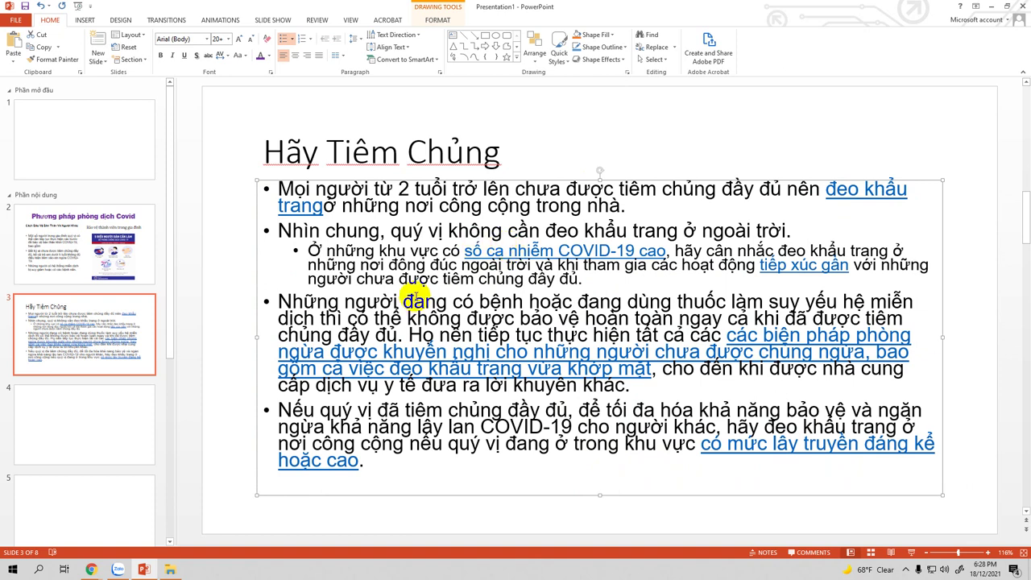
click(83, 18)
click(48, 18)
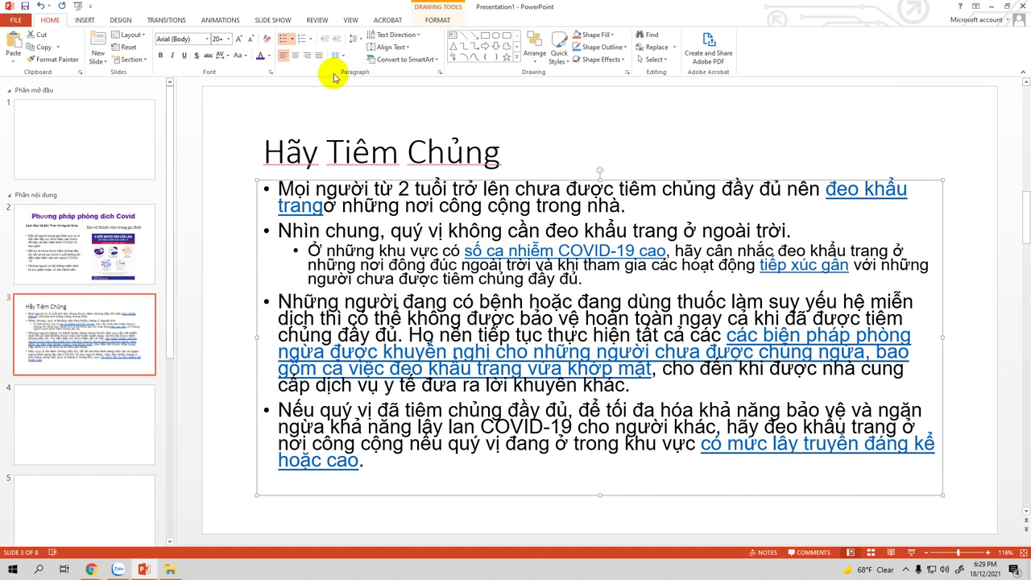
Set slide 3's bullet paragraphs to Multiple line spacing at 1.3.
click(442, 74)
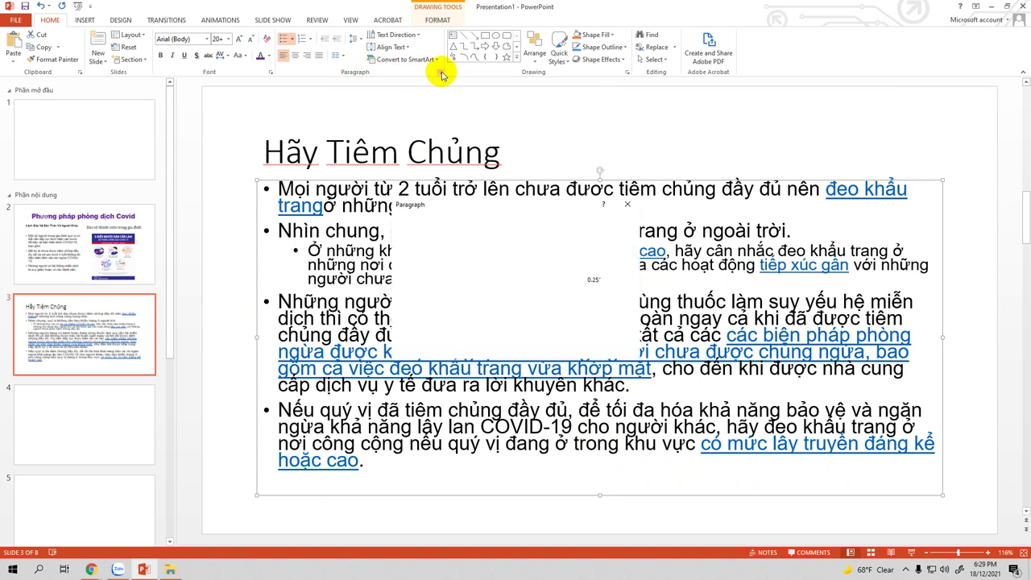
drag(492, 211, 555, 100)
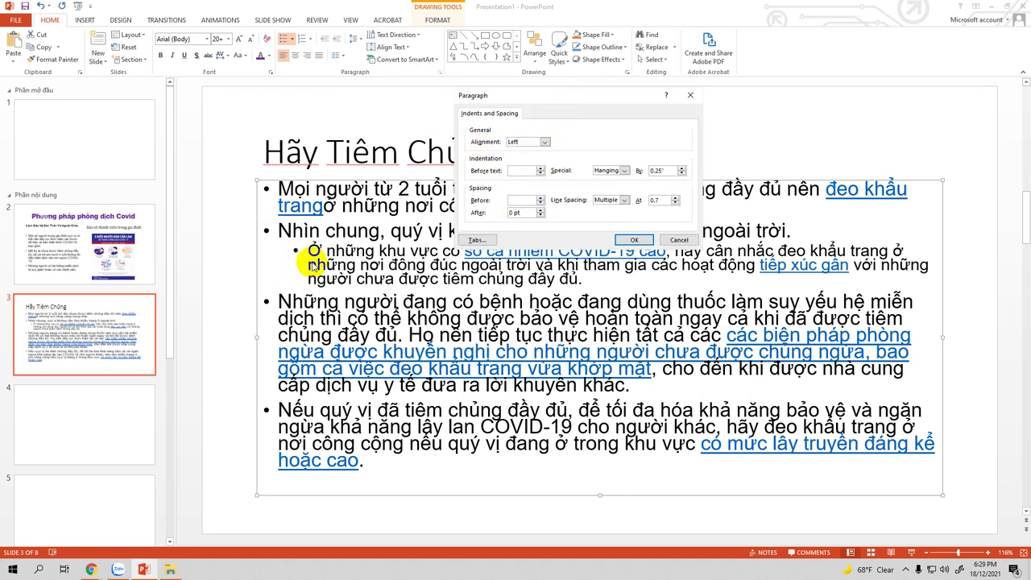
double_click(656, 200)
text(1.3)
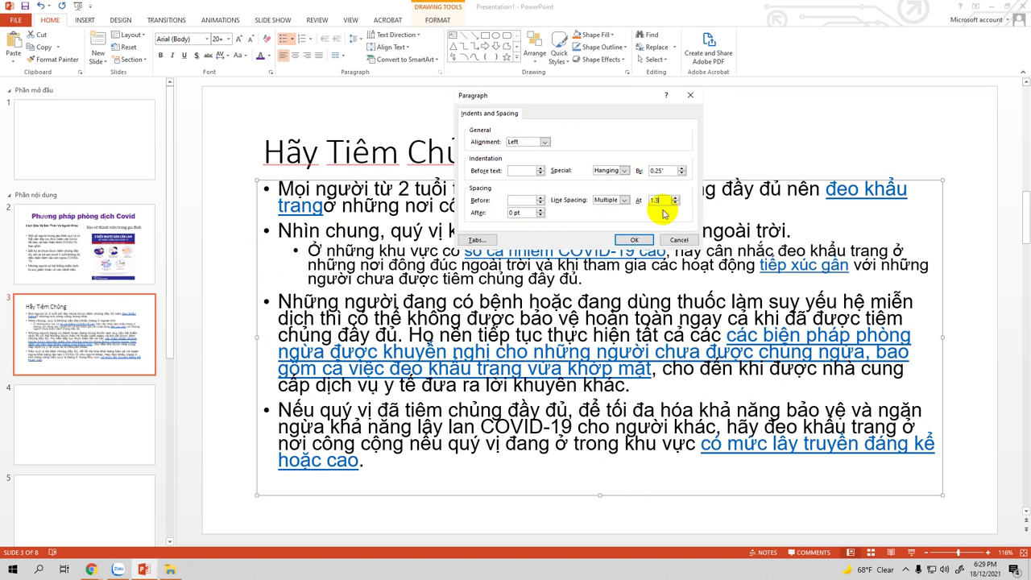
click(635, 239)
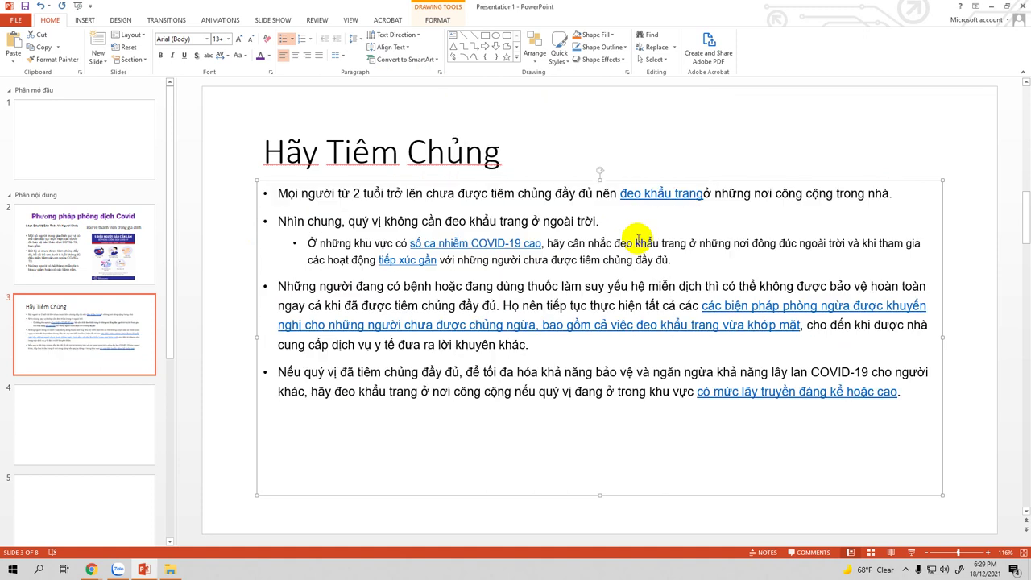
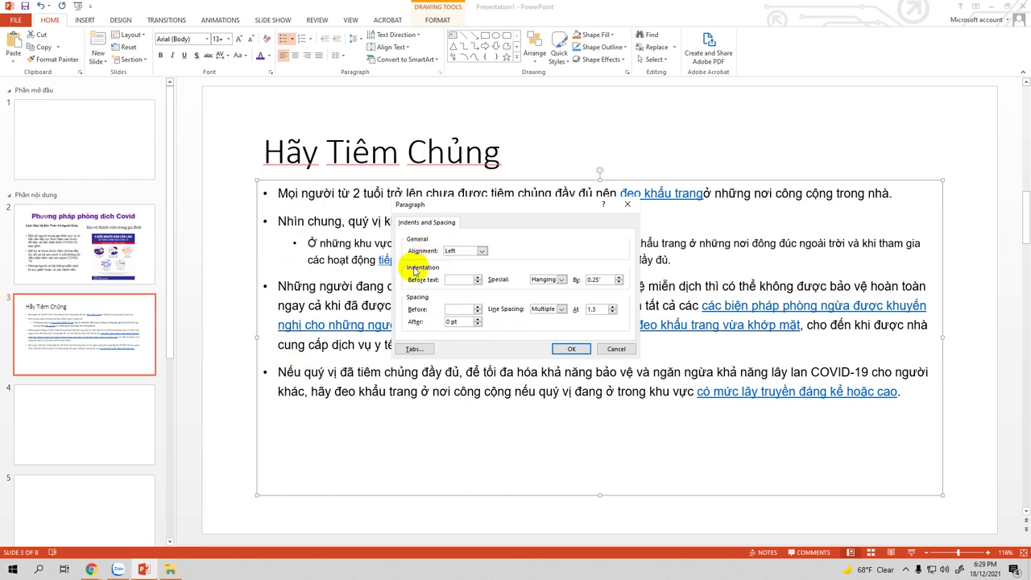
Choose Justified as the paragraph alignment for the Hãy Tiêm Chủng bullets and confirm.
click(483, 252)
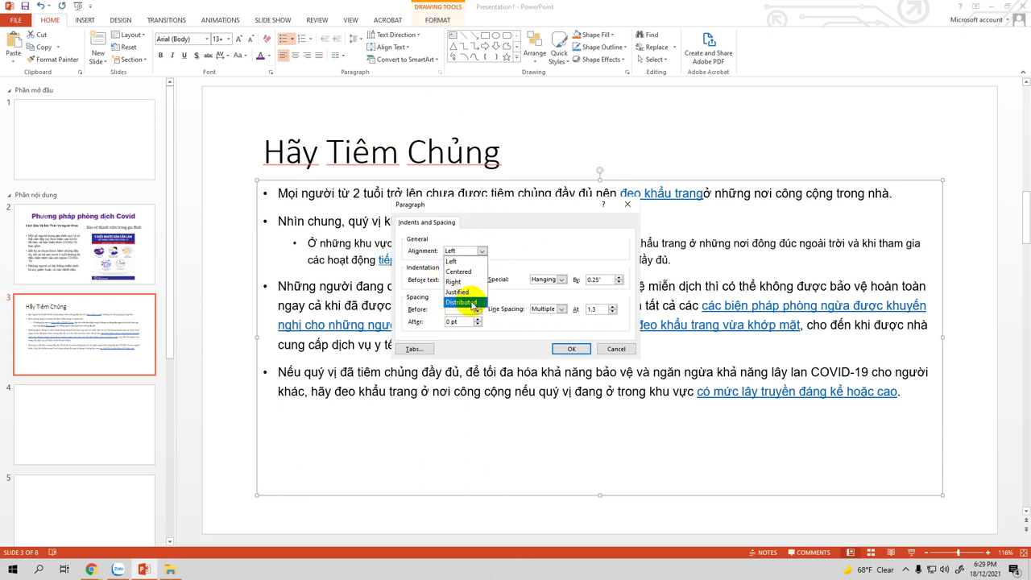
click(459, 298)
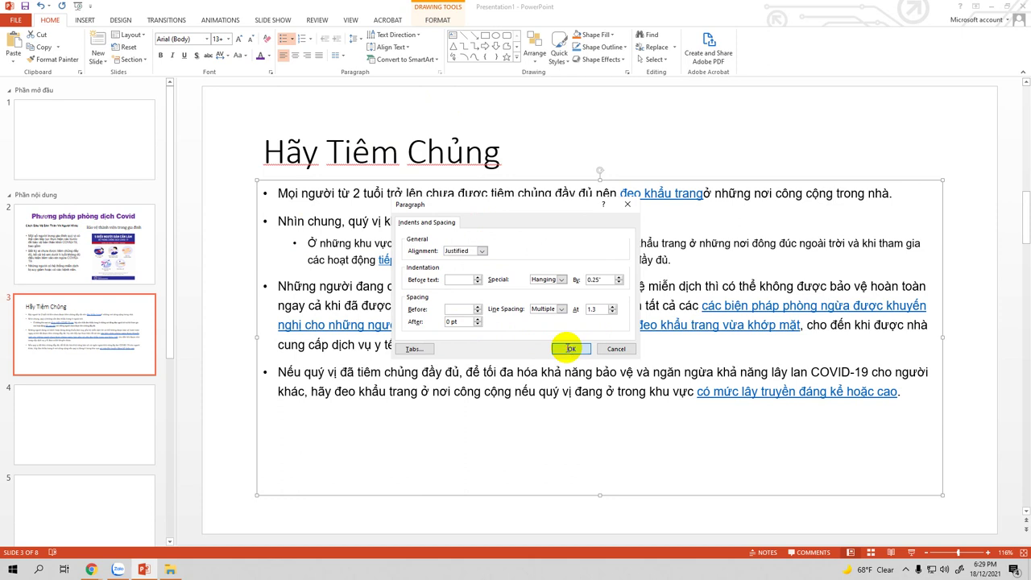
click(569, 349)
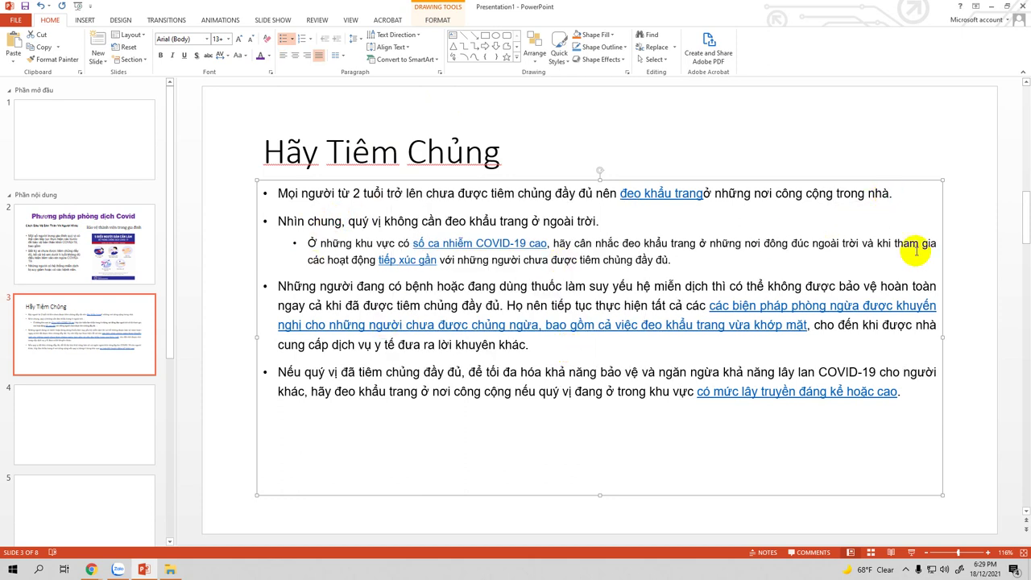
Click through the body text and title placeholders on the Hãy Tiêm Chủng slide.
click(624, 222)
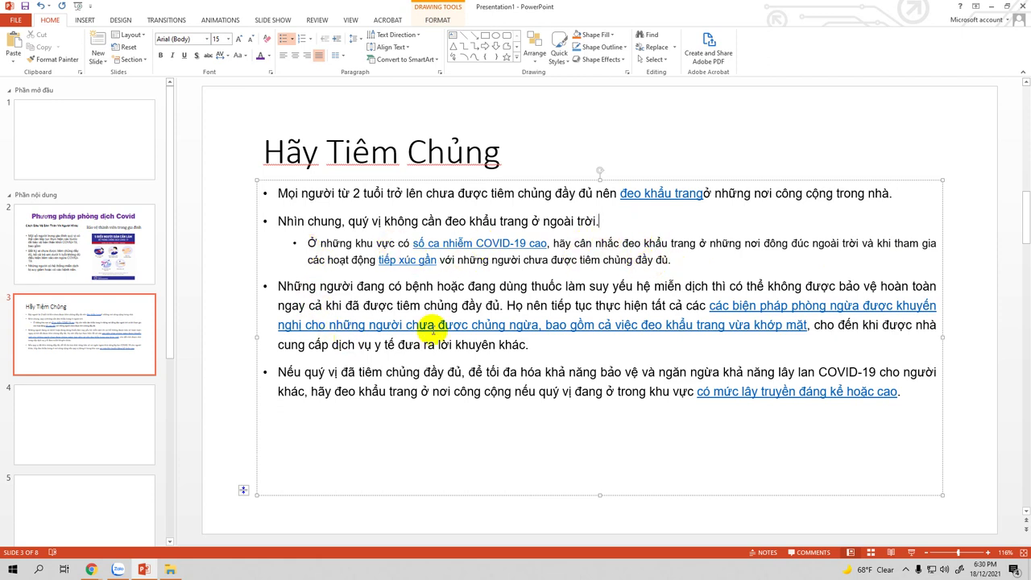
click(554, 352)
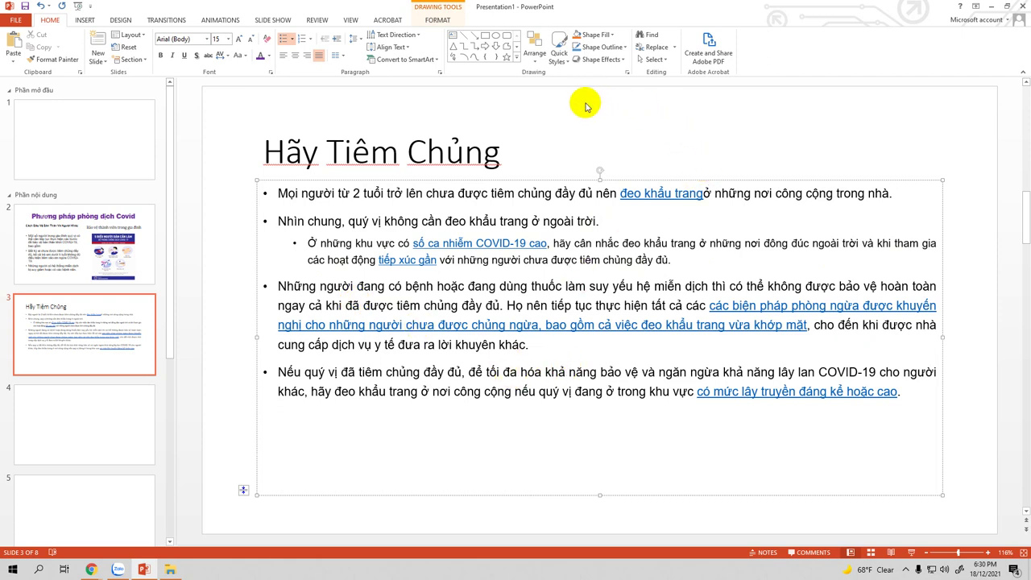
click(516, 159)
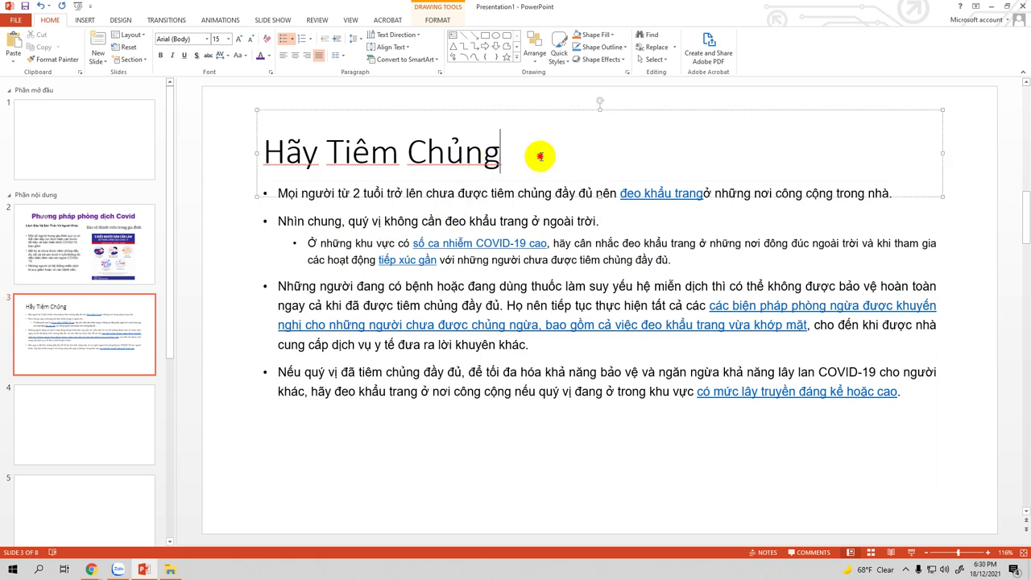
click(240, 218)
click(288, 147)
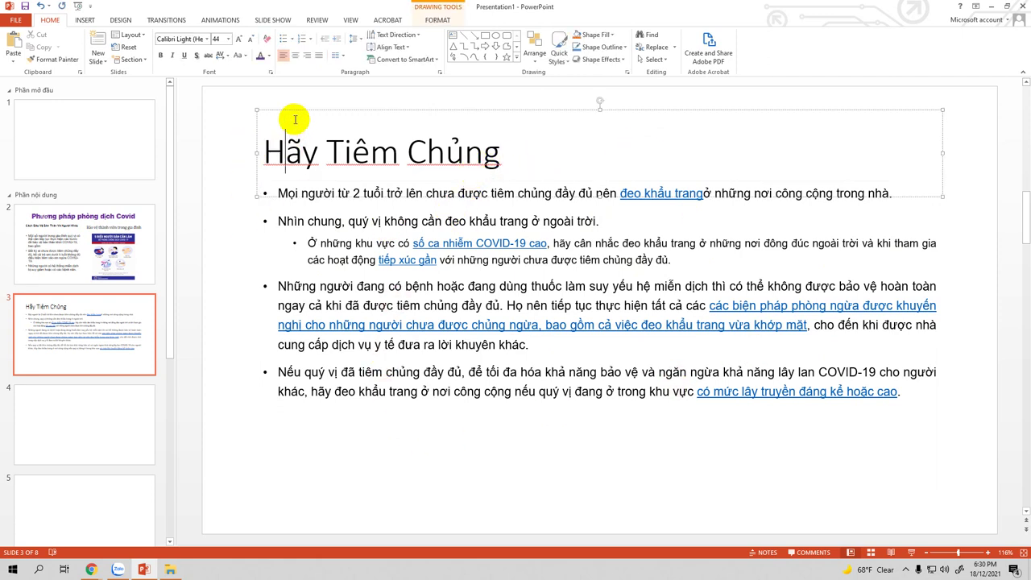
click(295, 398)
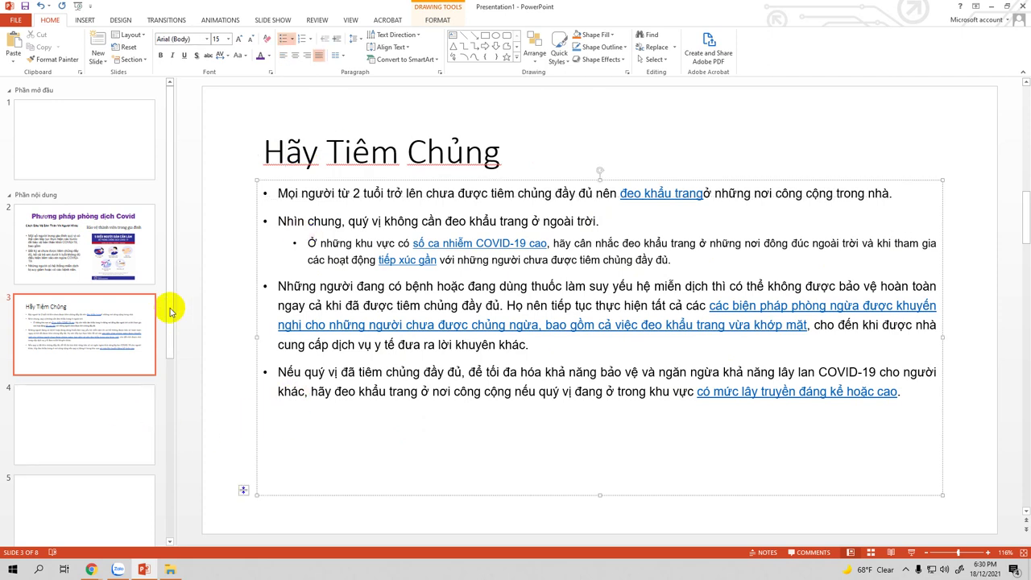
Select slide 2, Phương pháp phòng dịch Covid, in the slide pane.
scroll(192, 318, up, 2)
scroll(189, 306, down, 2)
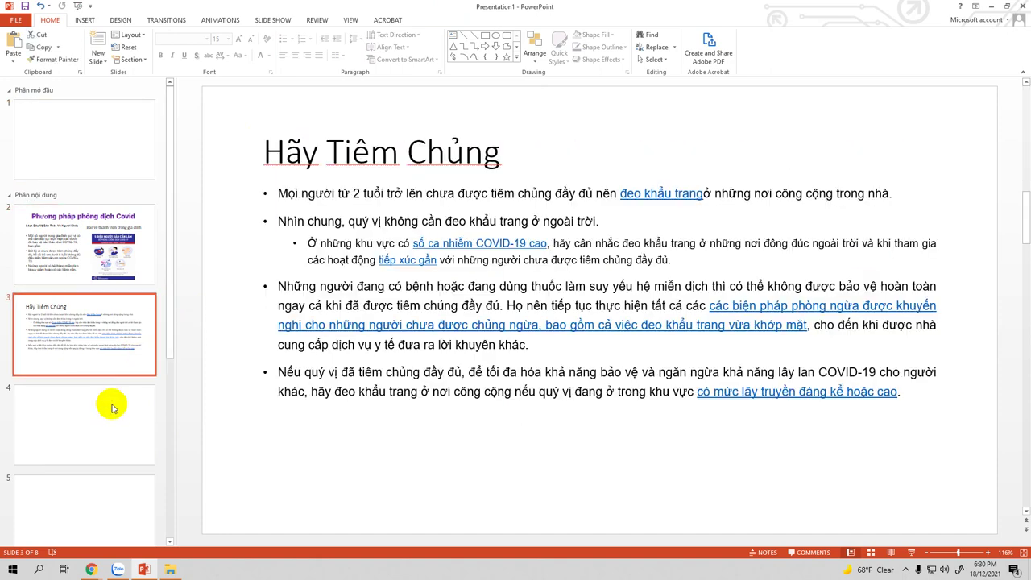
scroll(149, 339, down, 1)
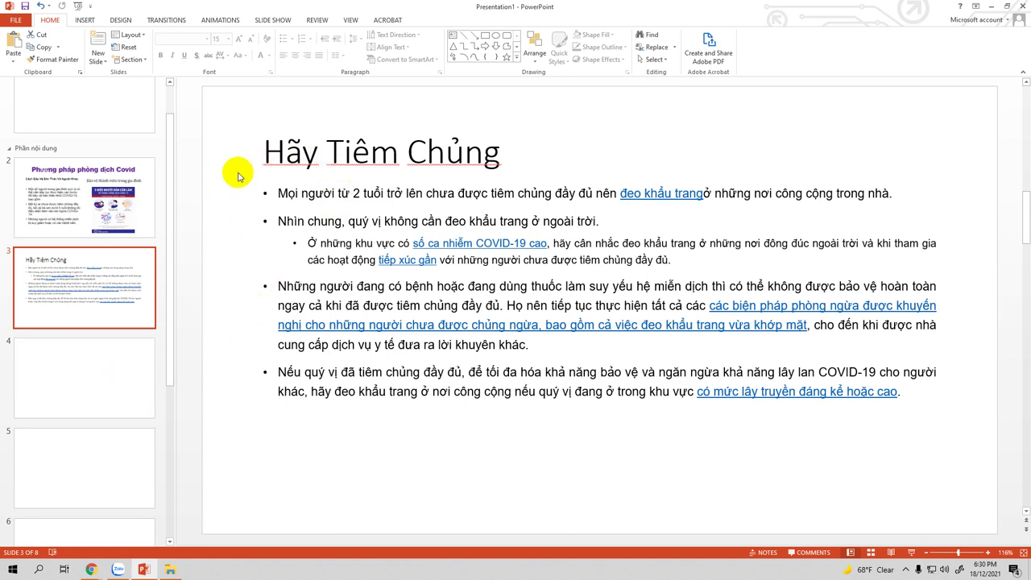
scroll(242, 230, up, 2)
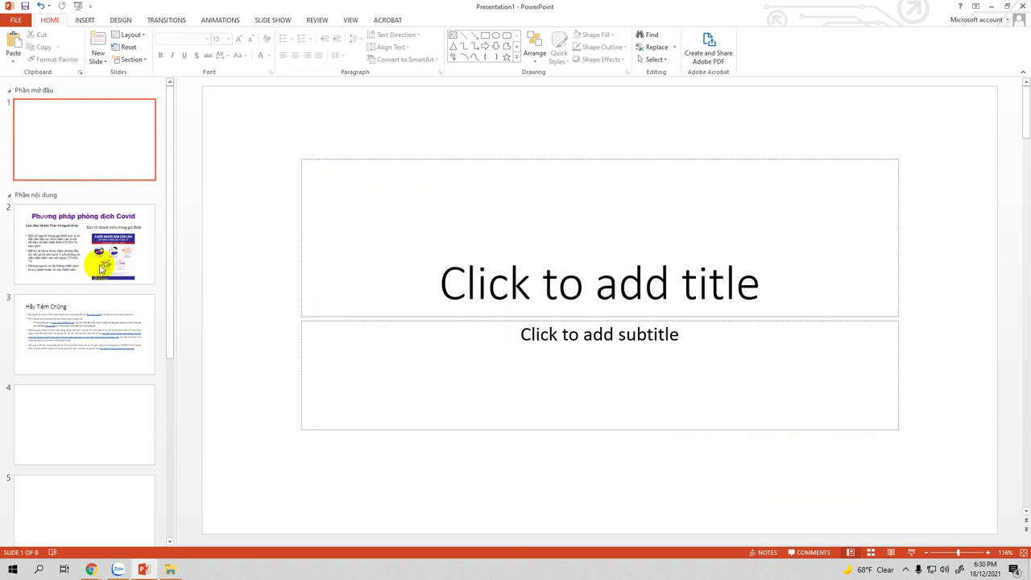
scroll(121, 234, down, 2)
scroll(125, 239, up, 2)
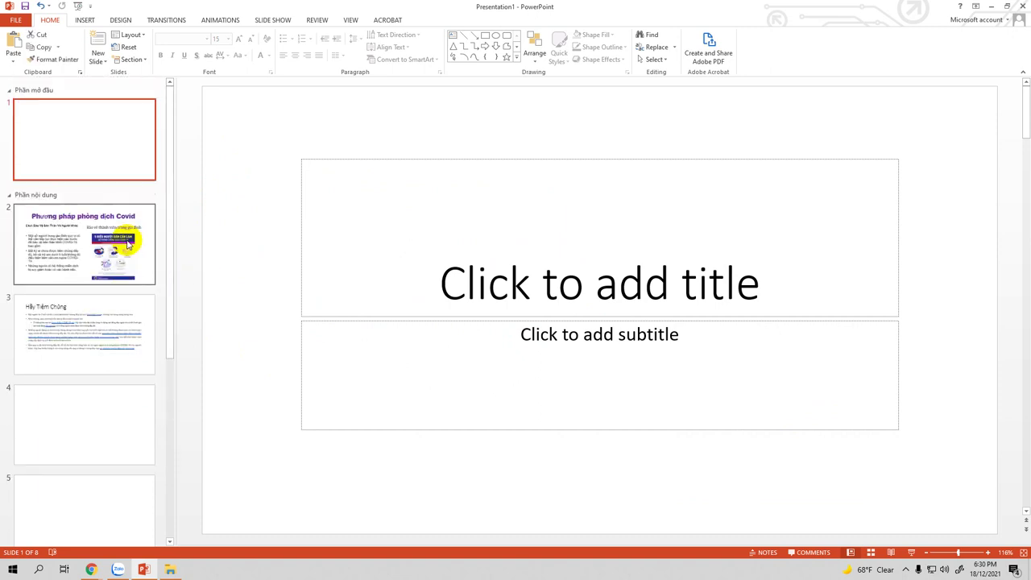
right_click(139, 292)
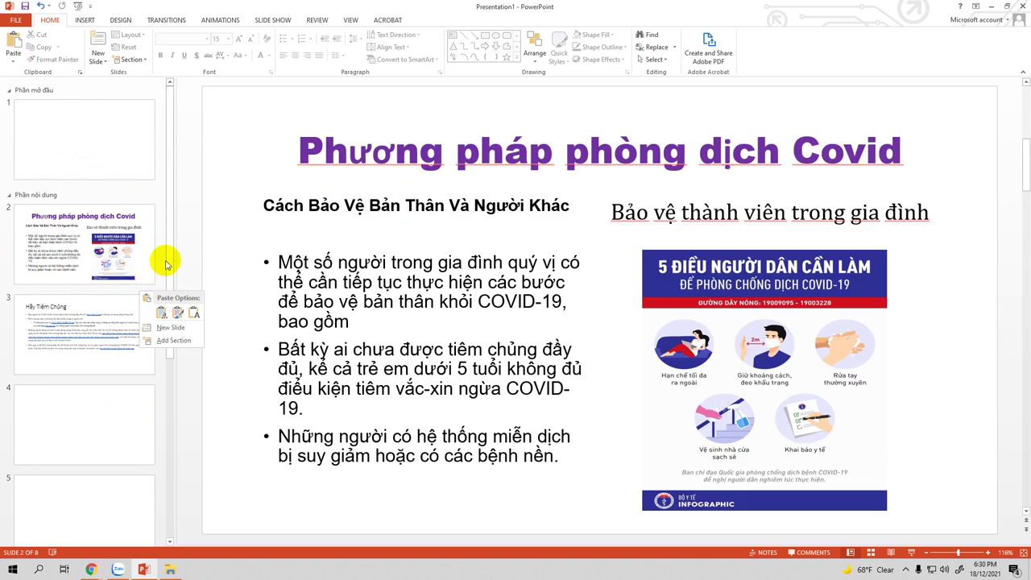
click(145, 259)
Open slide 2's Format Background settings and try a gradient fill.
right_click(147, 261)
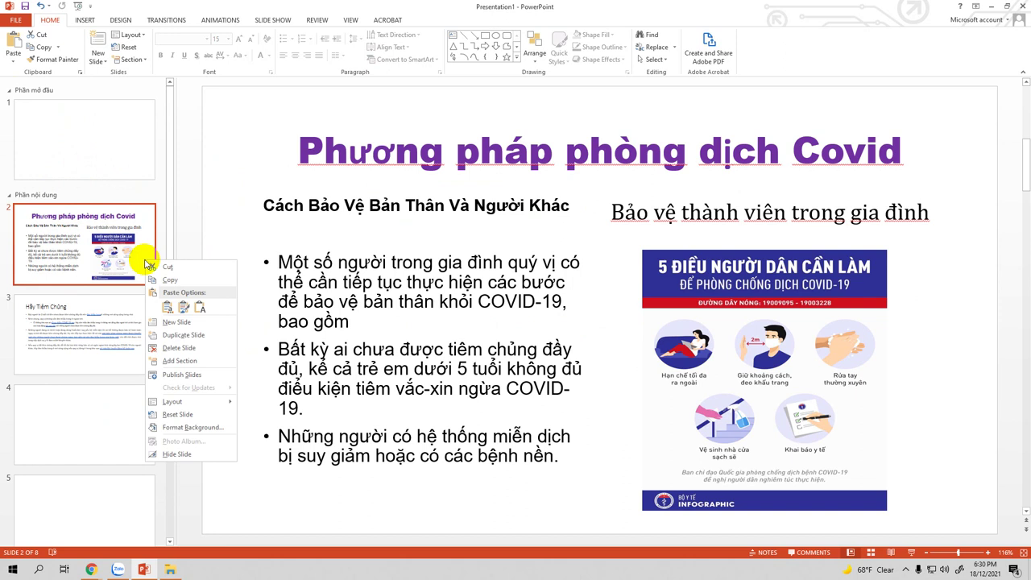
click(169, 430)
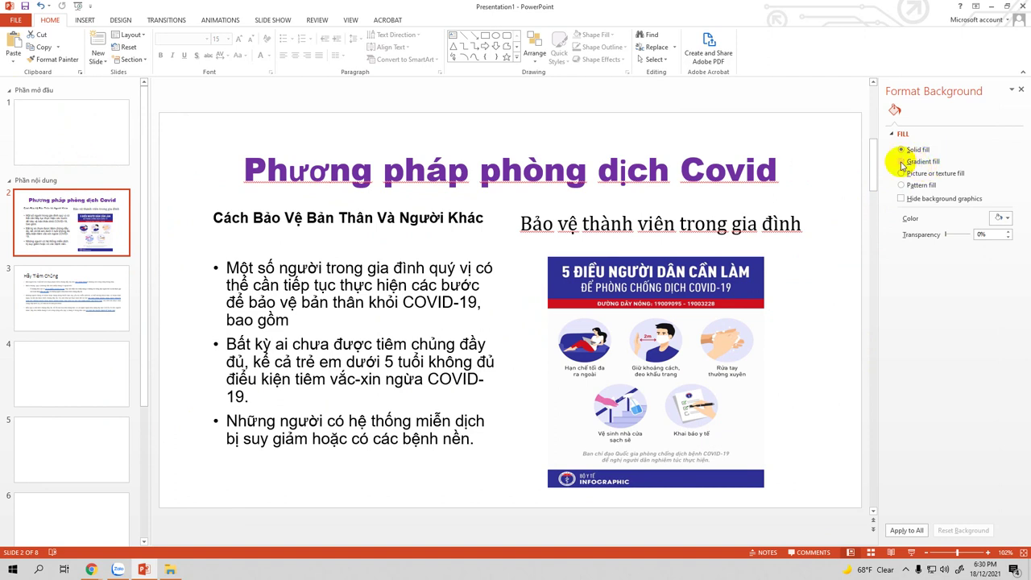
click(901, 162)
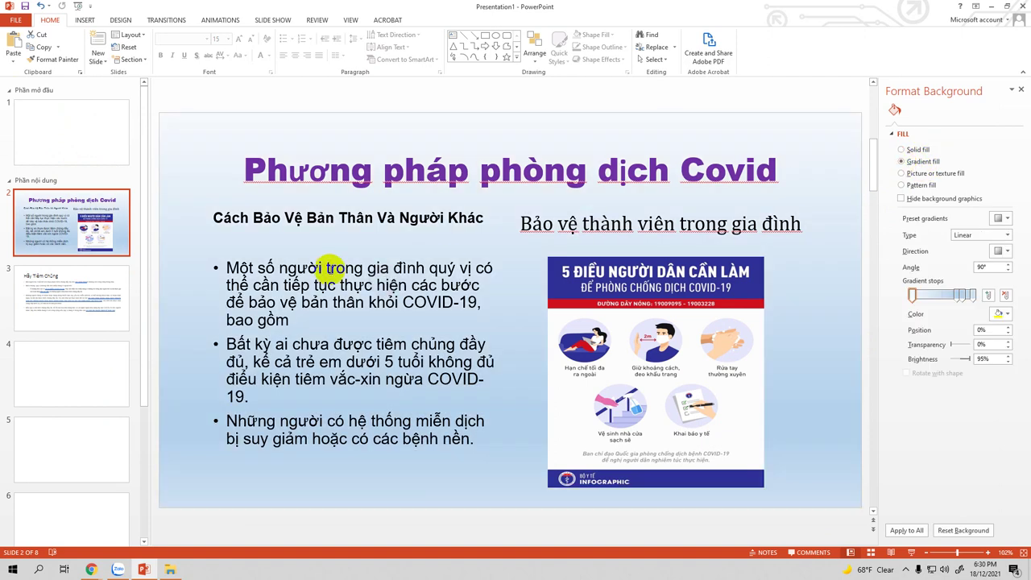
drag(957, 299, 938, 301)
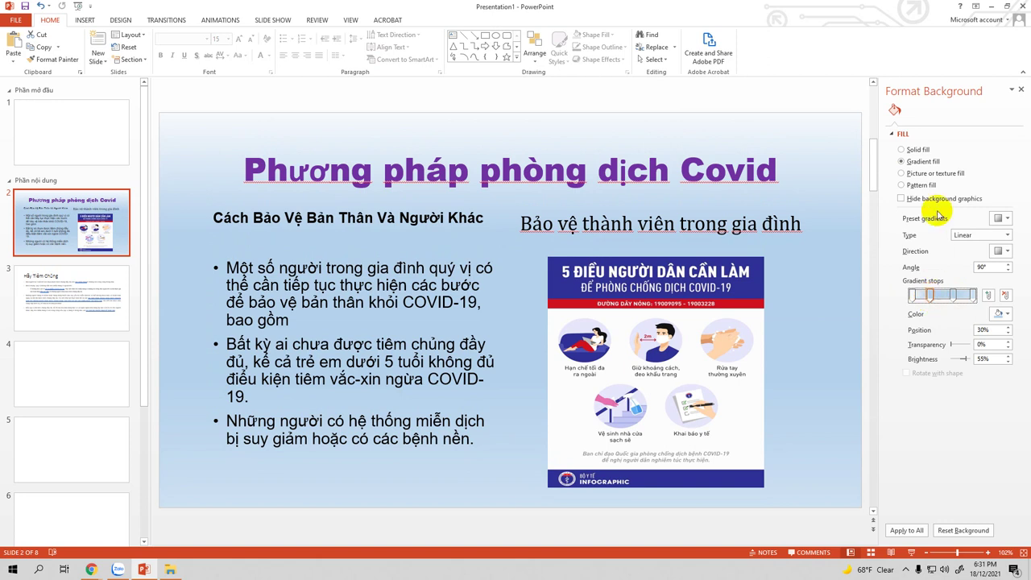
Fill slide 2's background with the watermelon dessert photo at 78% transparency.
click(902, 173)
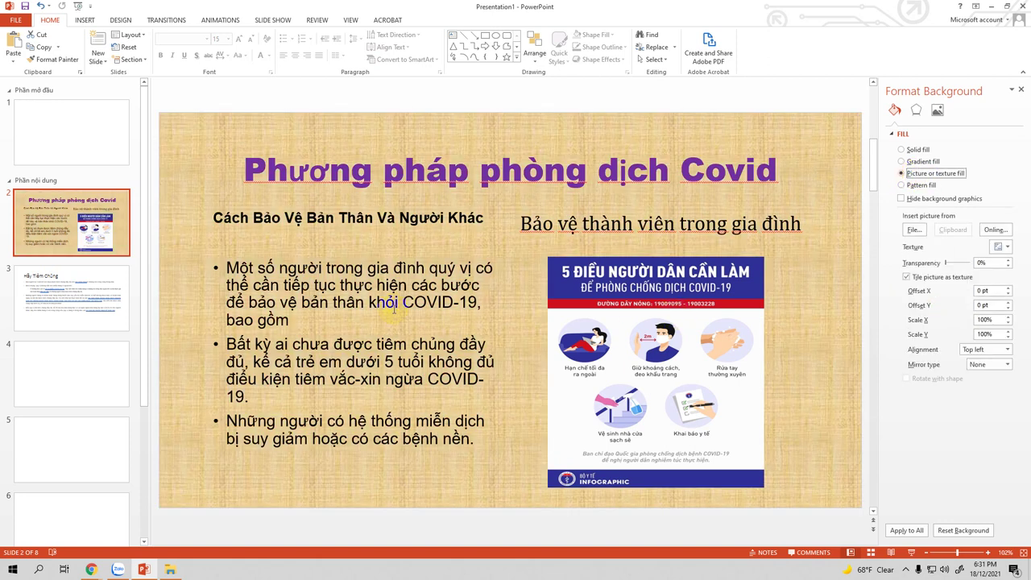
click(912, 230)
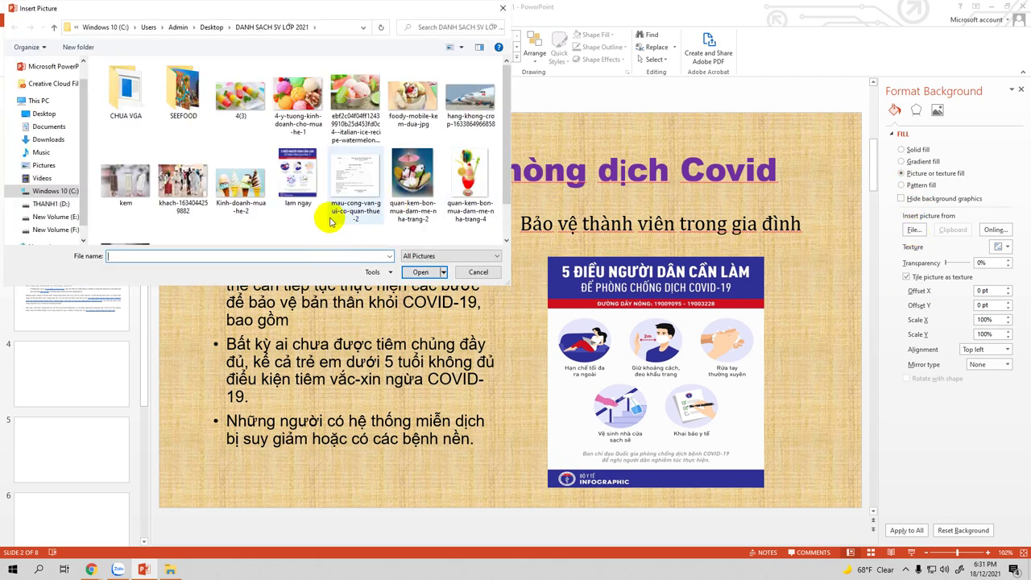
double_click(470, 97)
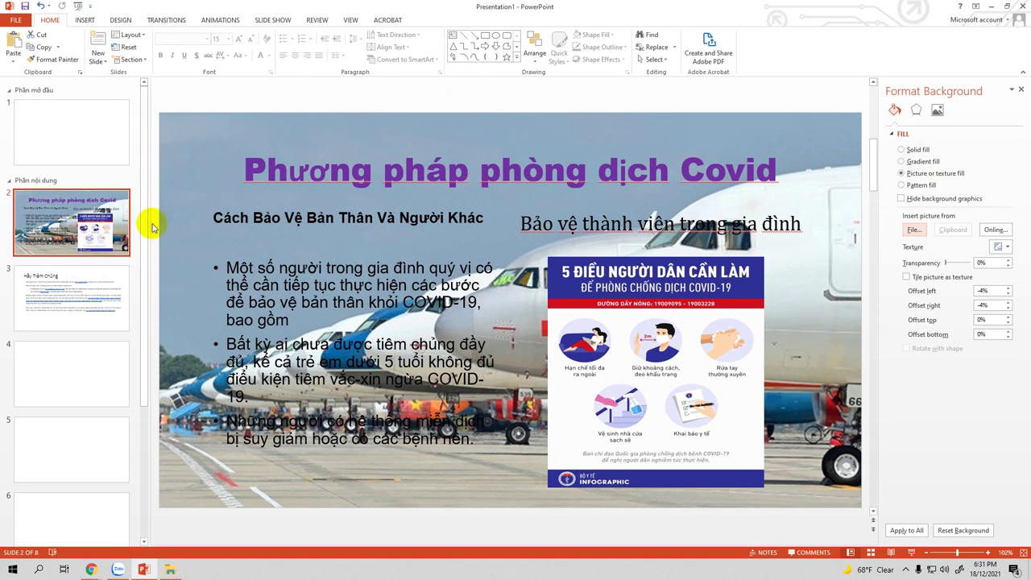
click(912, 232)
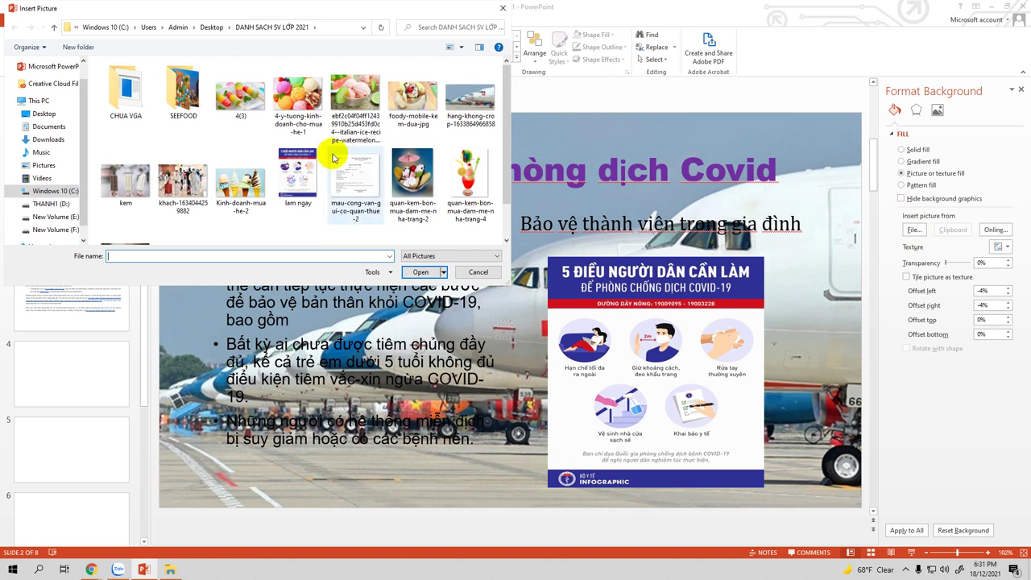
double_click(135, 198)
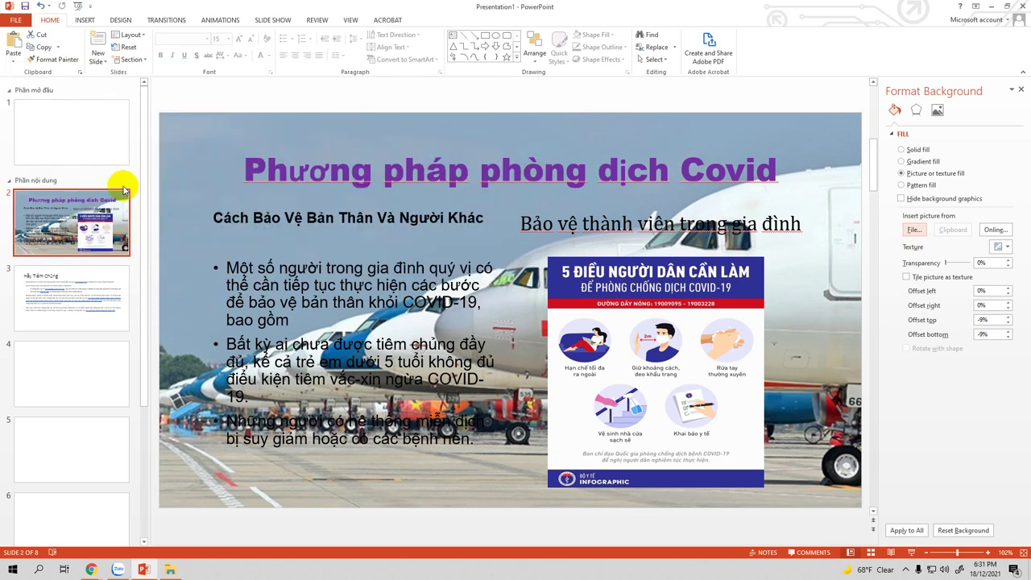
click(913, 231)
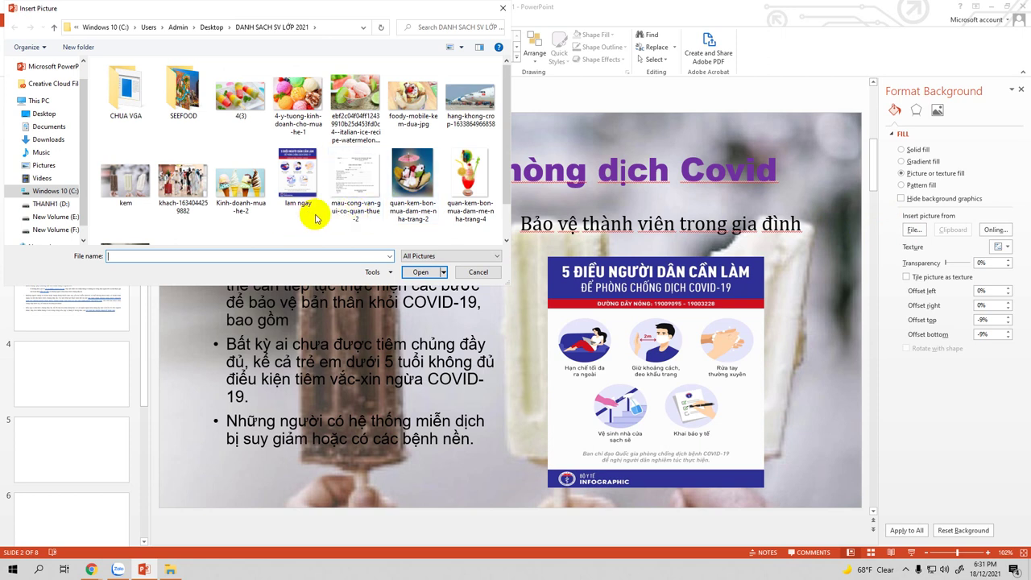
double_click(348, 98)
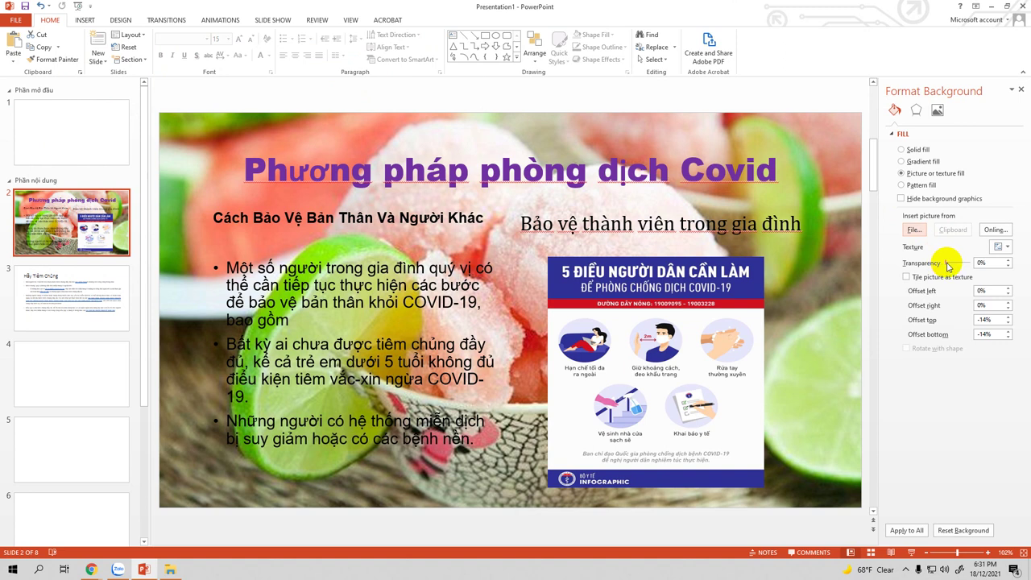
drag(946, 264, 963, 263)
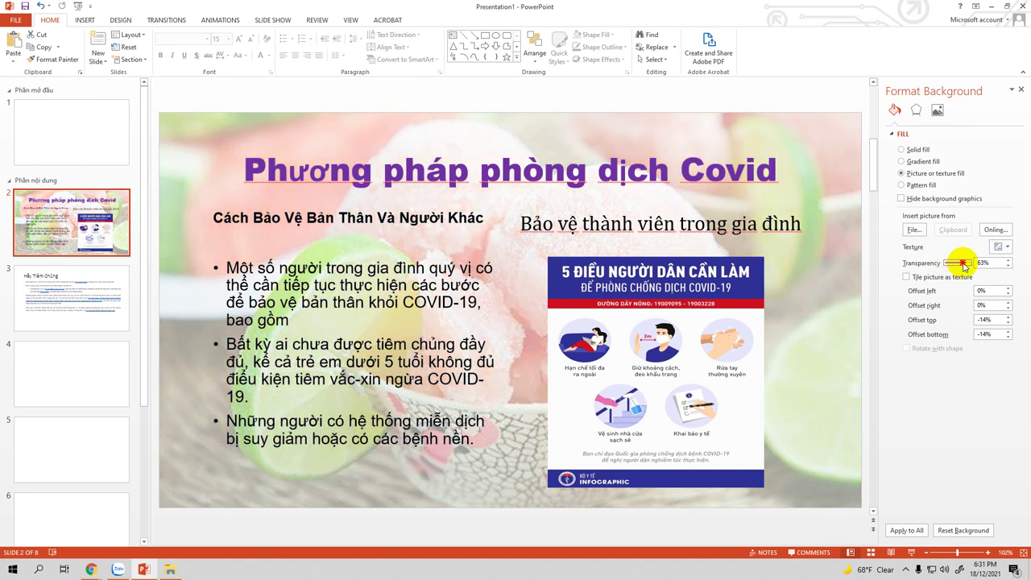
drag(964, 265, 966, 265)
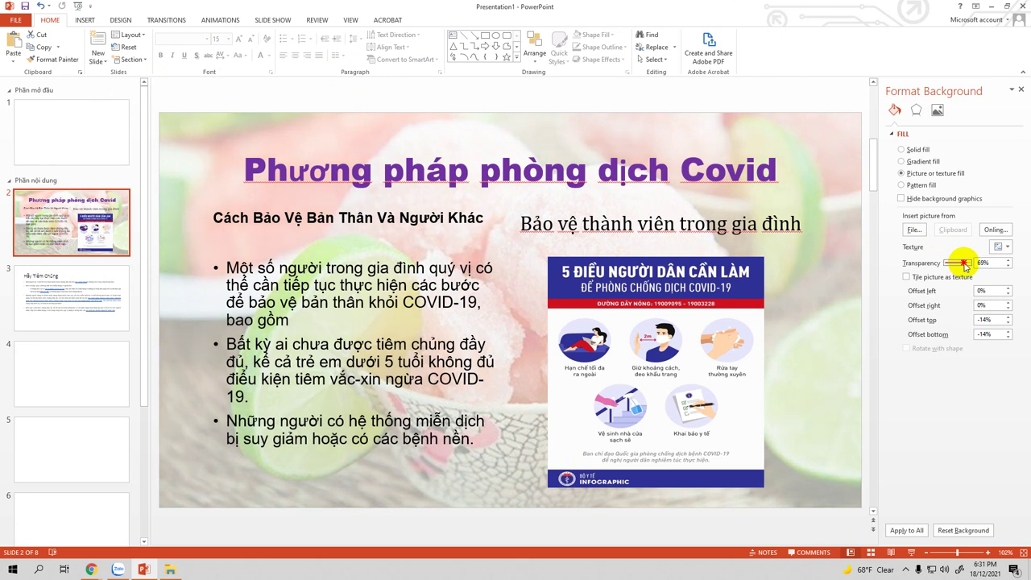
drag(965, 266, 968, 267)
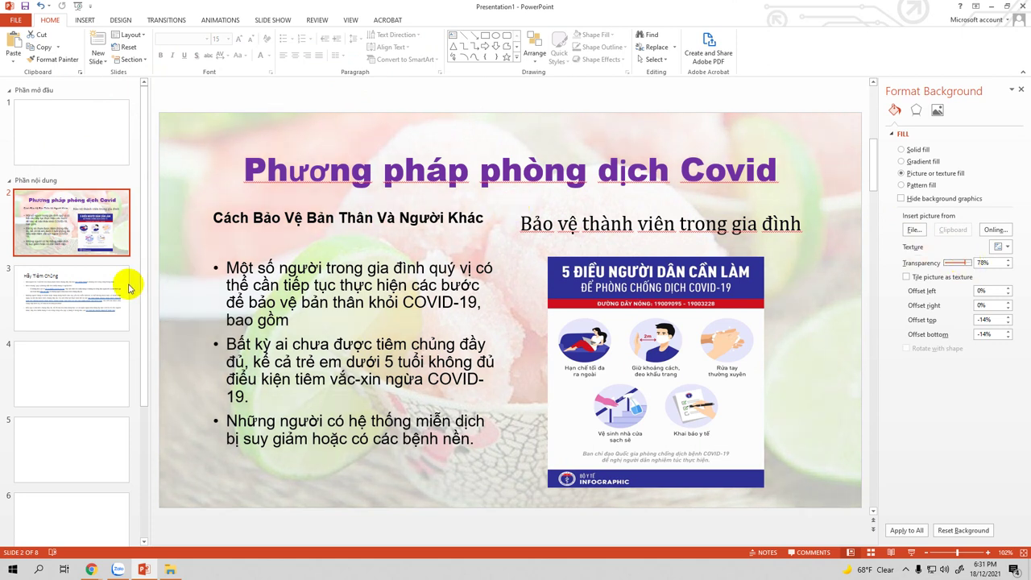
Give slide 3 the 4(3) popsicle picture background at 93% transparency, then go to slide 1.
click(106, 323)
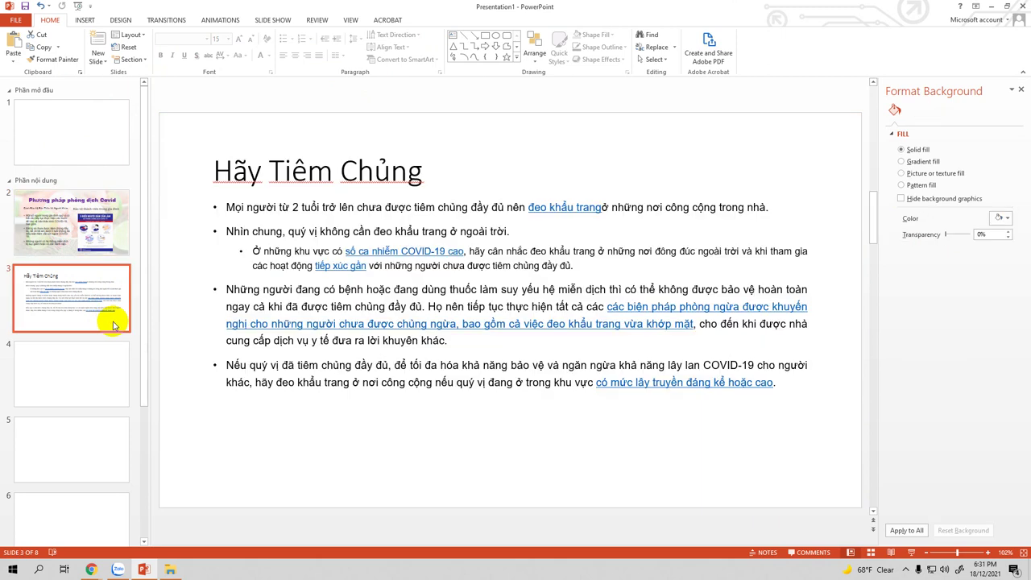
click(908, 175)
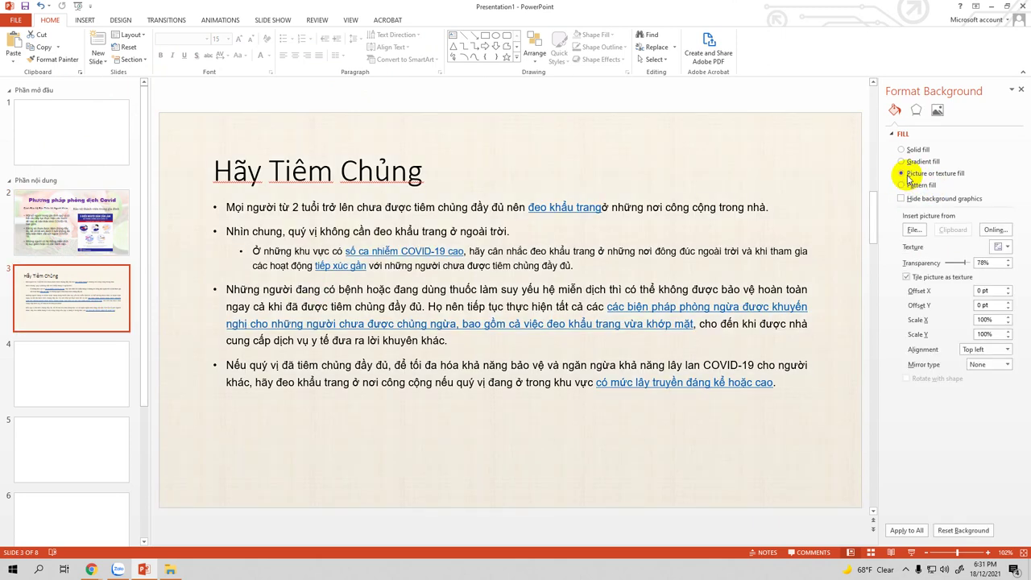
click(915, 230)
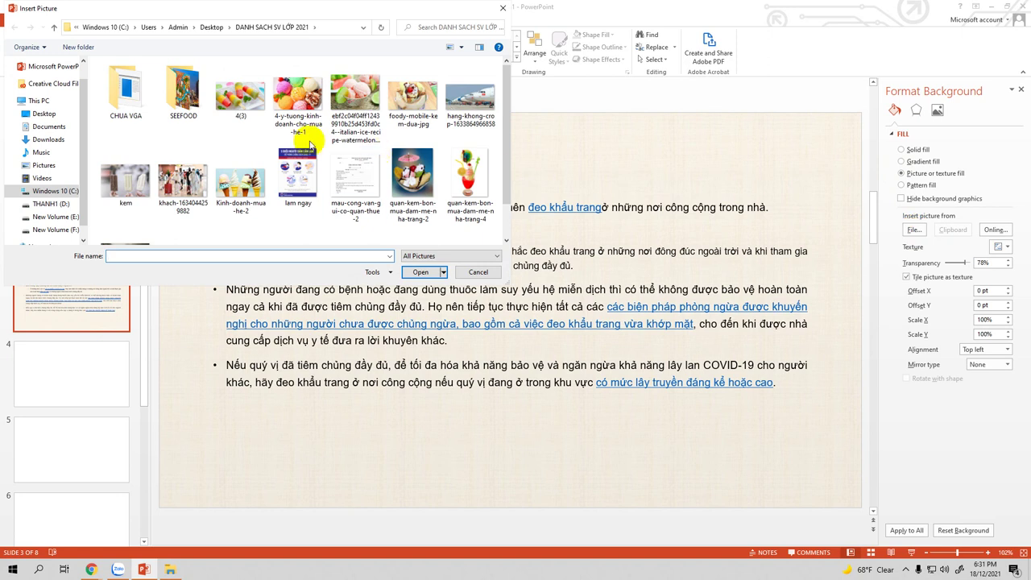
double_click(246, 103)
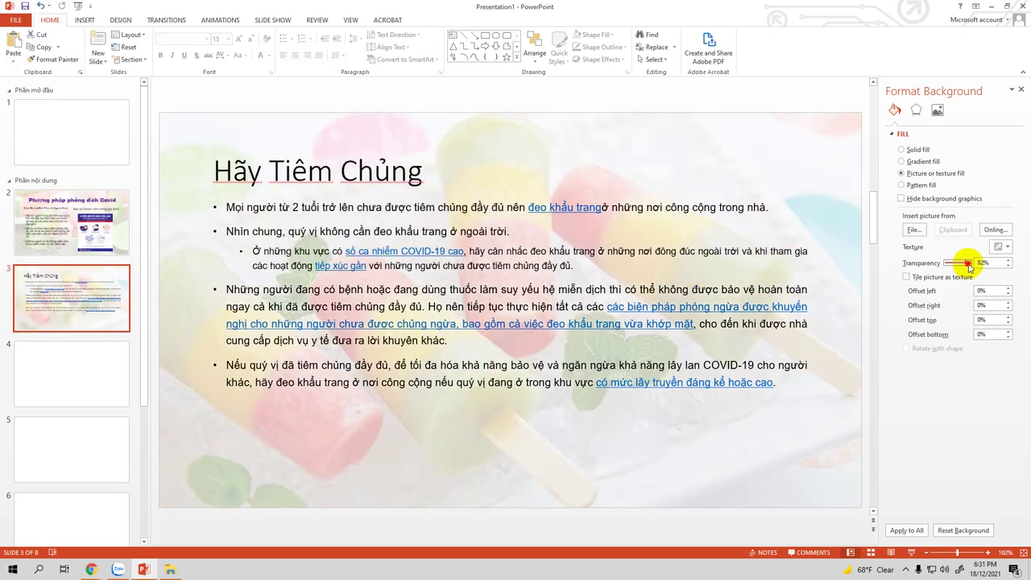
drag(970, 268, 970, 267)
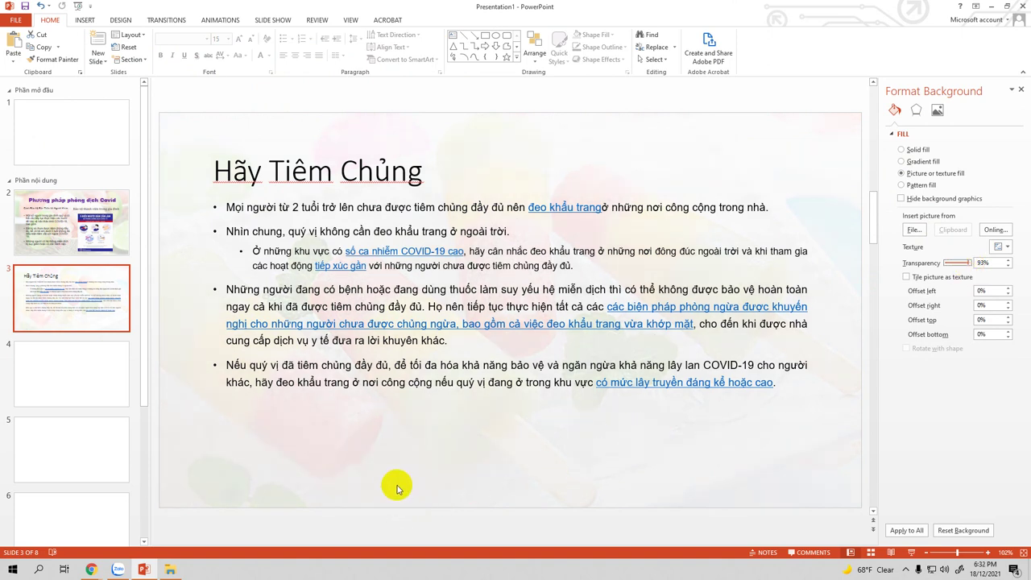
click(81, 133)
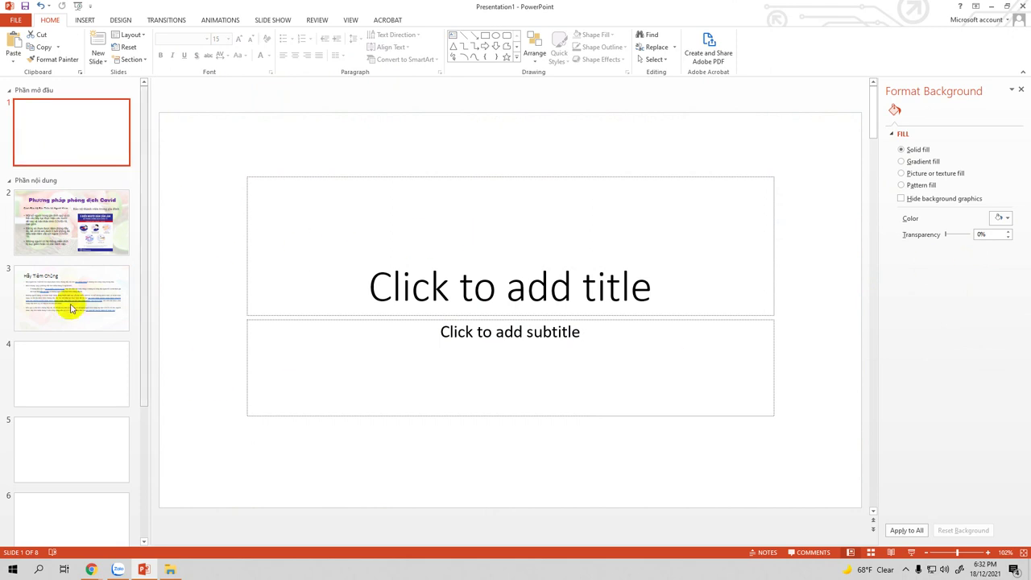
Paste the title 'Giữ khoảng cách 6 feet với người khác' on slide 4, removing the extra line.
click(45, 372)
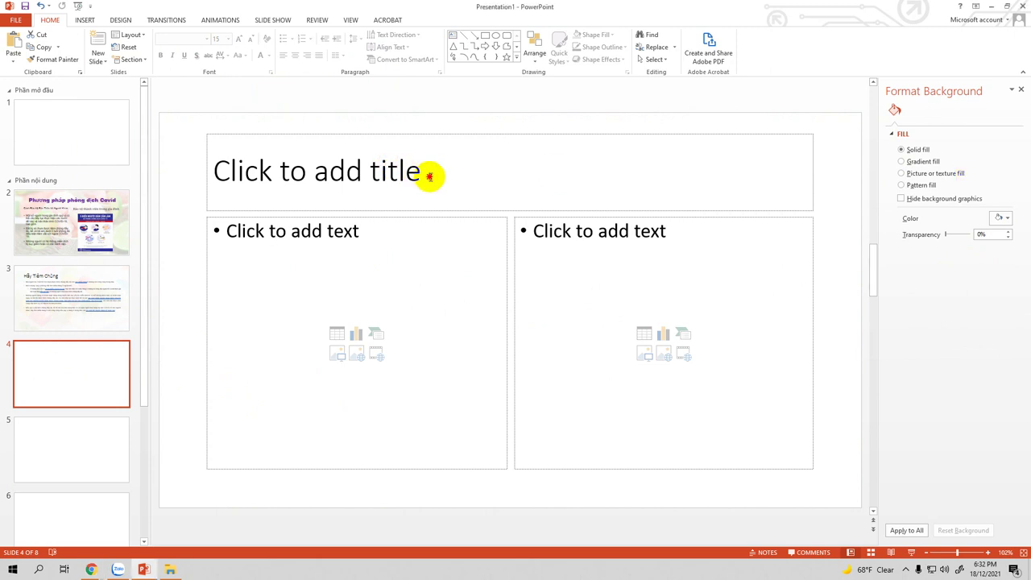
click(430, 177)
text(Giữ khoảng cách 6 feet với người khác)
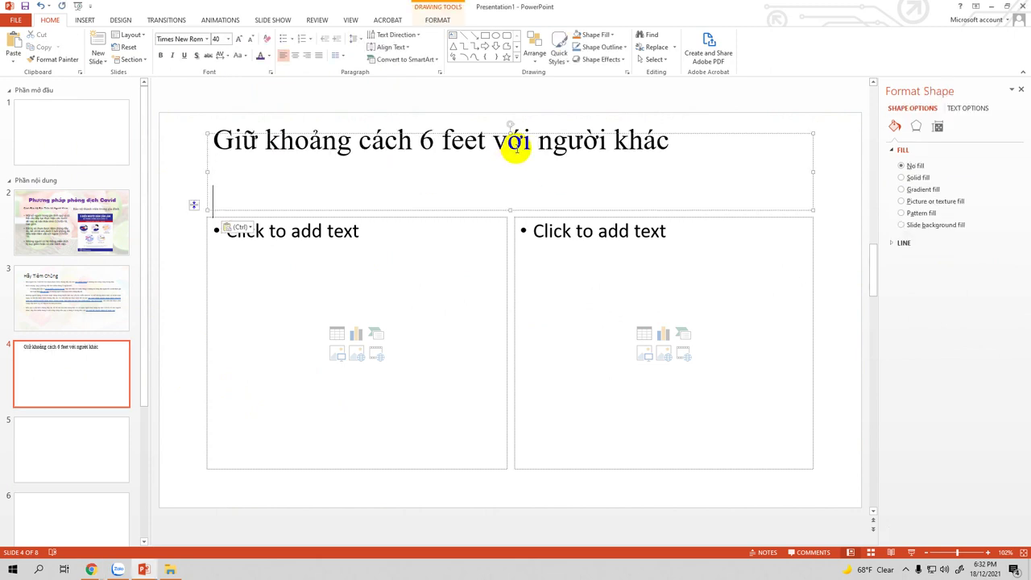
click(682, 140)
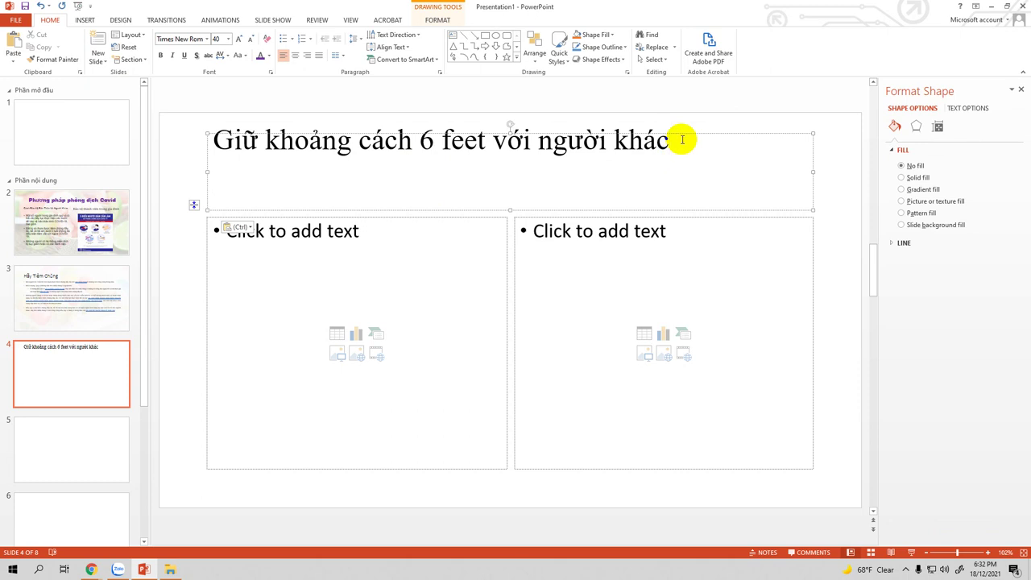
key(Delete)
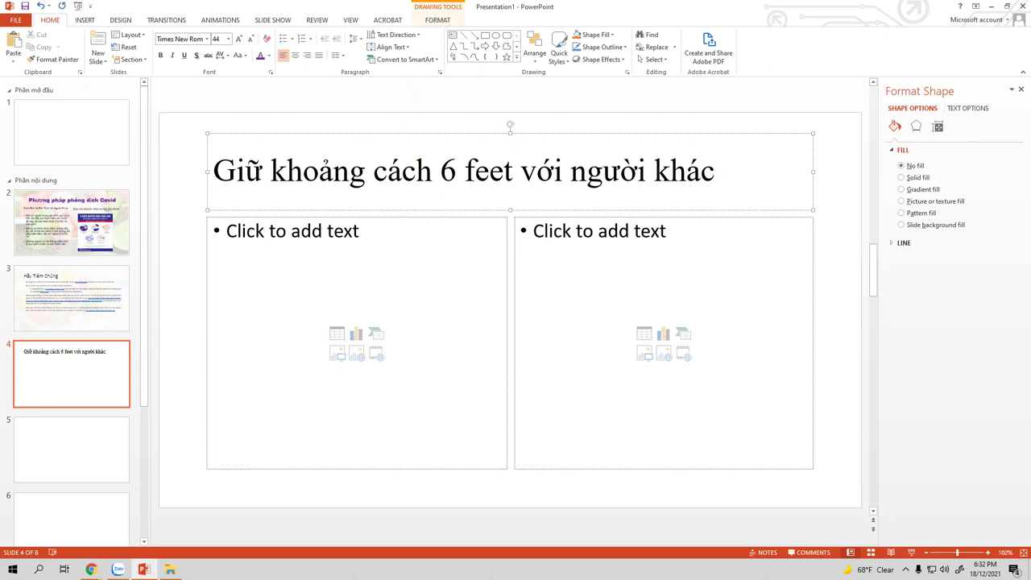
Paste the three bullet paragraphs into the right content box, leaving the left box for a picture.
key(alt+Tab)
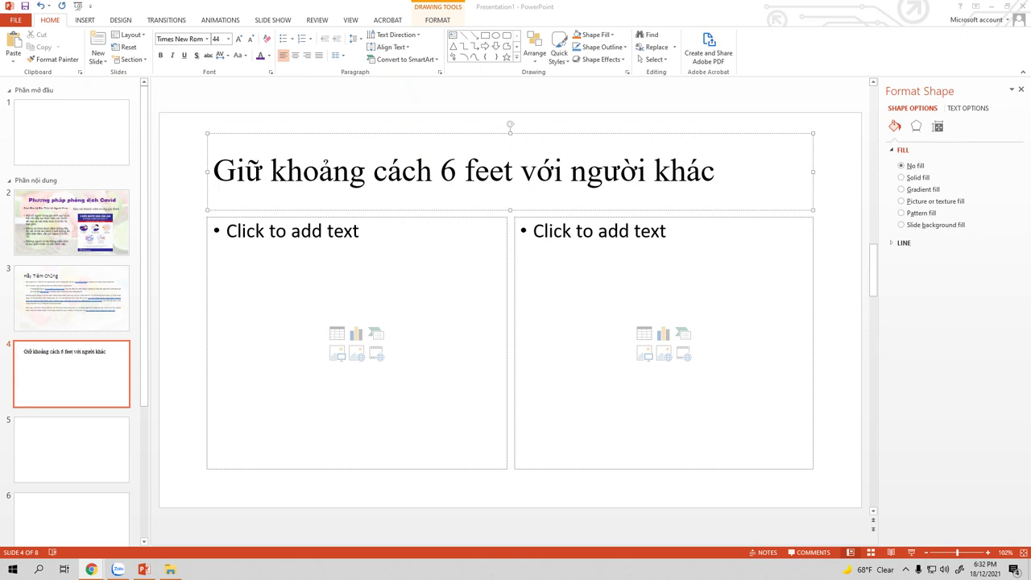
click(267, 228)
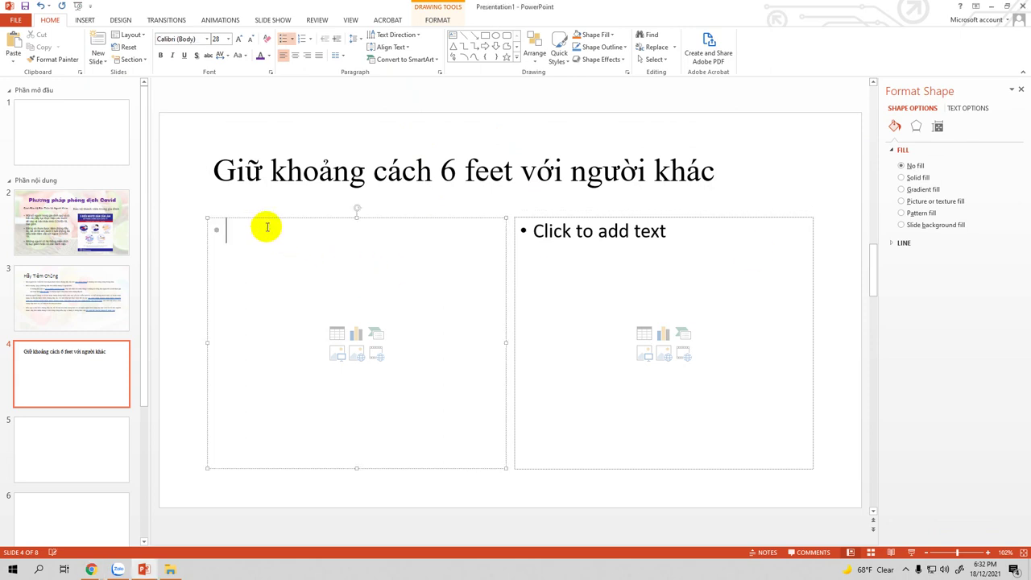
text(Ở những nơi đông người như nhà hàng, quán bar, trung tâm thể dục hoặc rạp chiếu phim khiến quý vị có nguy cơ mắc COVID-19 cao hơn. Tránh không gian trong nhà không có không khí trong lành từ ngoài trời càng nhiều càng tốt. Nếu ở trong nhà, hãy đưa không khí trong lành vào bằng cách mở cửa và cửa sổ, nếu có thể.)
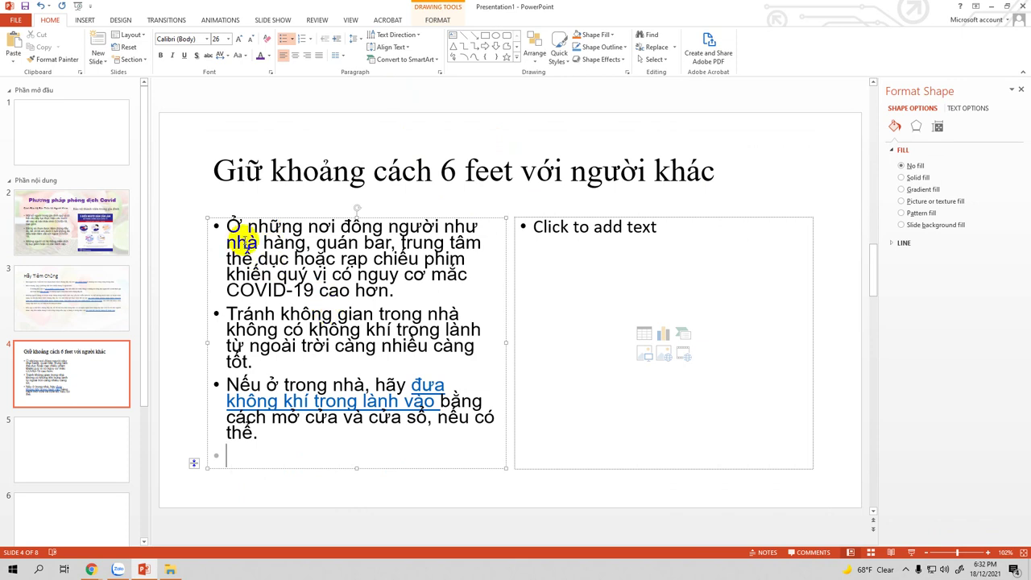
key(ctrl+z)
click(590, 248)
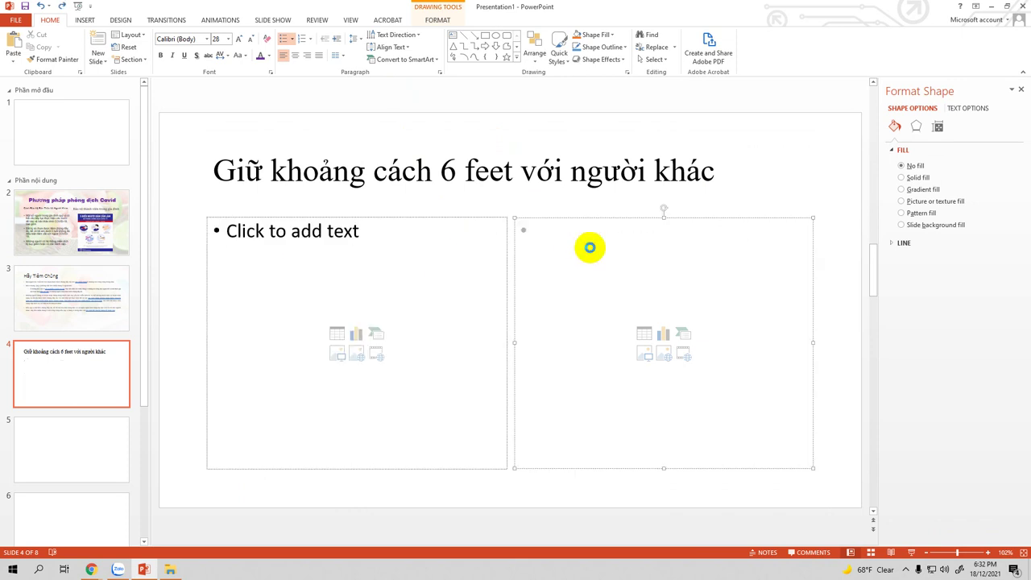
text(Ở những nơi đông người như nhà hàng, quán bar, trung tâm thể dục hoặc rạp chiếu phim khiến quý vị có nguy cơ mắc COVID-19 cao hơn. Tránh không gian trong nhà không có không khí trong lành từ ngoài trời càng nhiều càng tốt. Nếu ở trong nhà, hãy đưa không khí trong lành vào bằng cách mở cửa và cửa sổ, nếu có thể.)
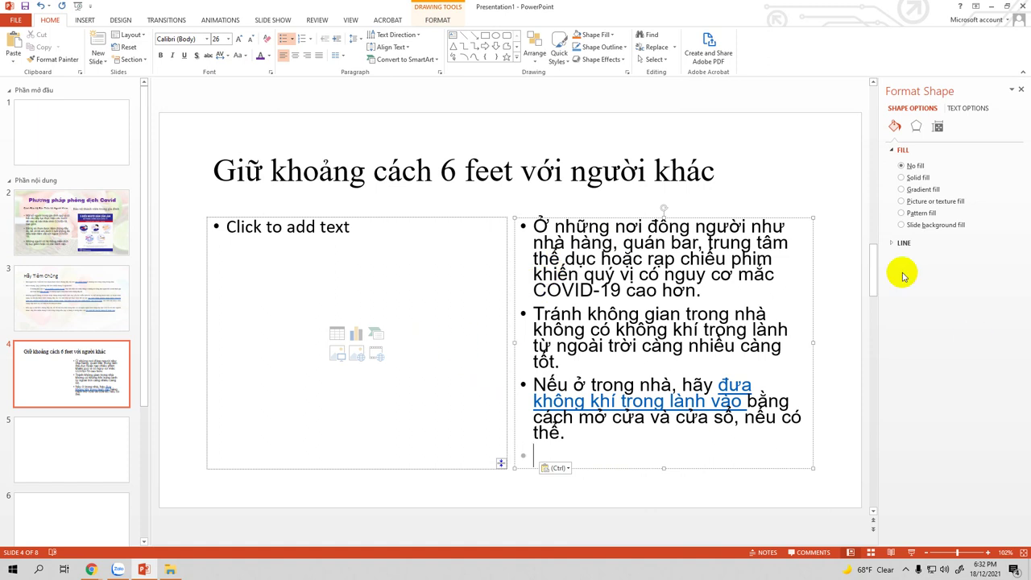
click(338, 354)
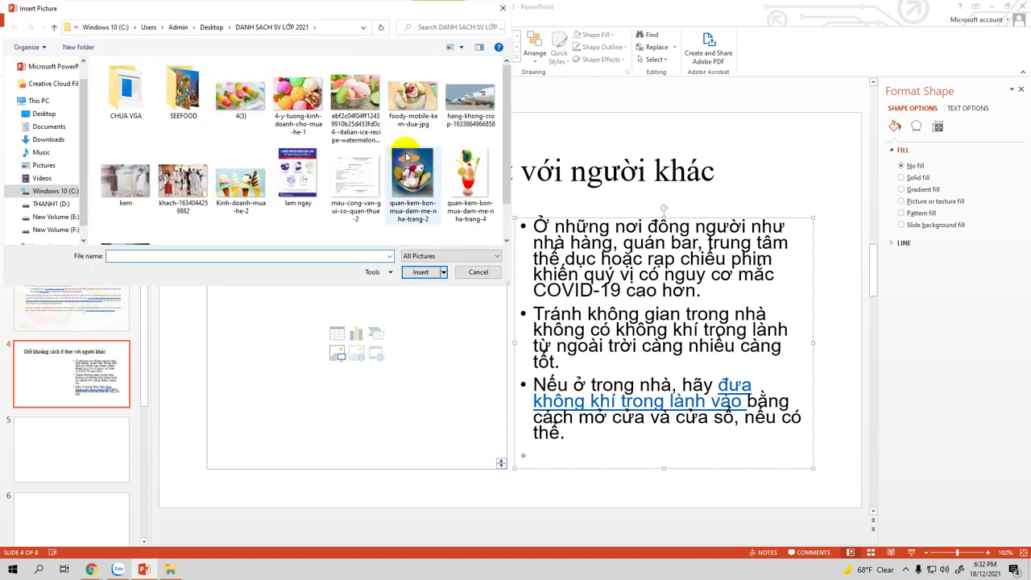
Insert the lam ngay COVID infographic on slide 4 and align it with the bullet text.
double_click(292, 182)
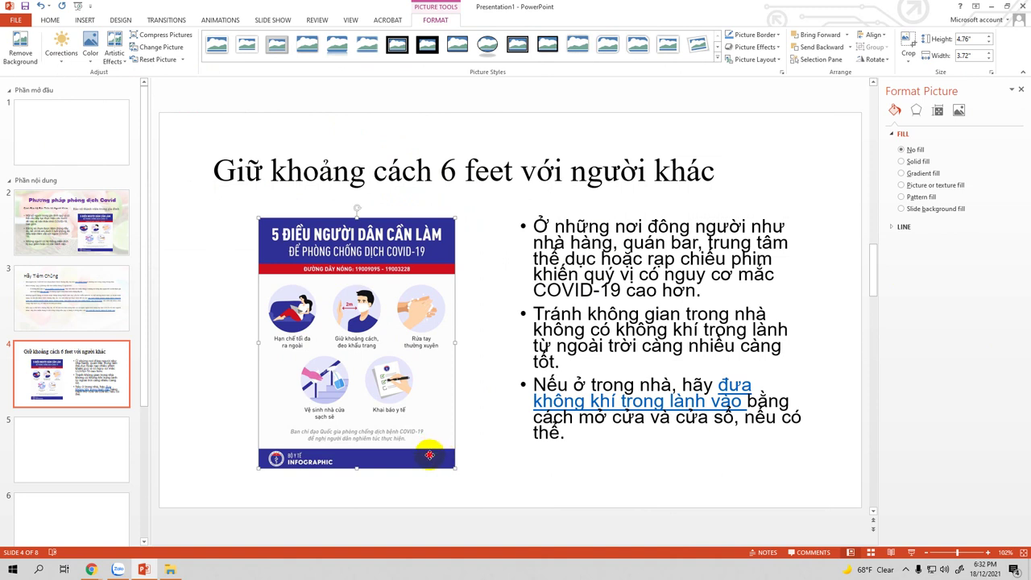
drag(429, 455, 429, 447)
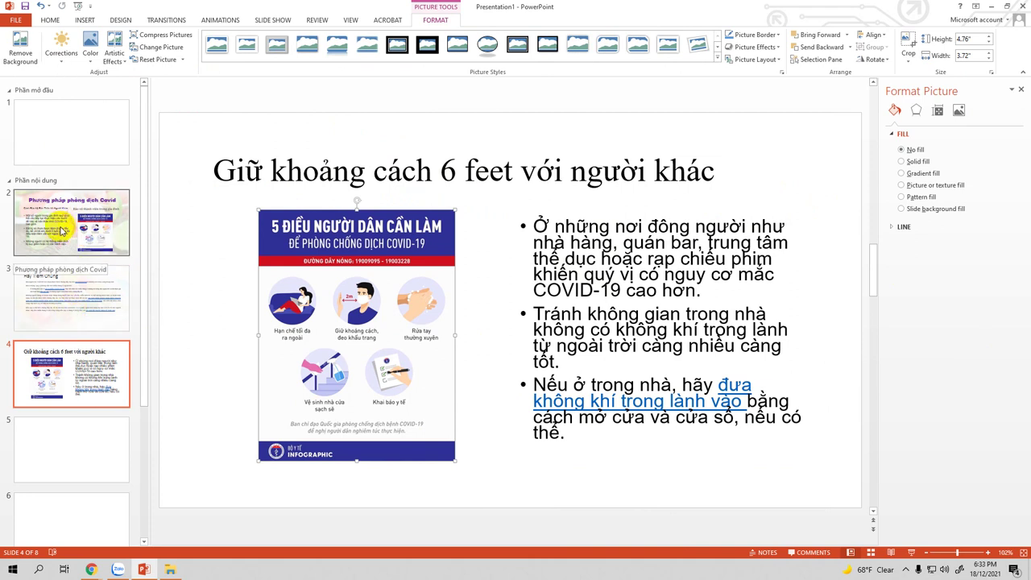
click(58, 278)
Flip through slides 2 to 4 to compare their backgrounds.
click(69, 378)
click(48, 229)
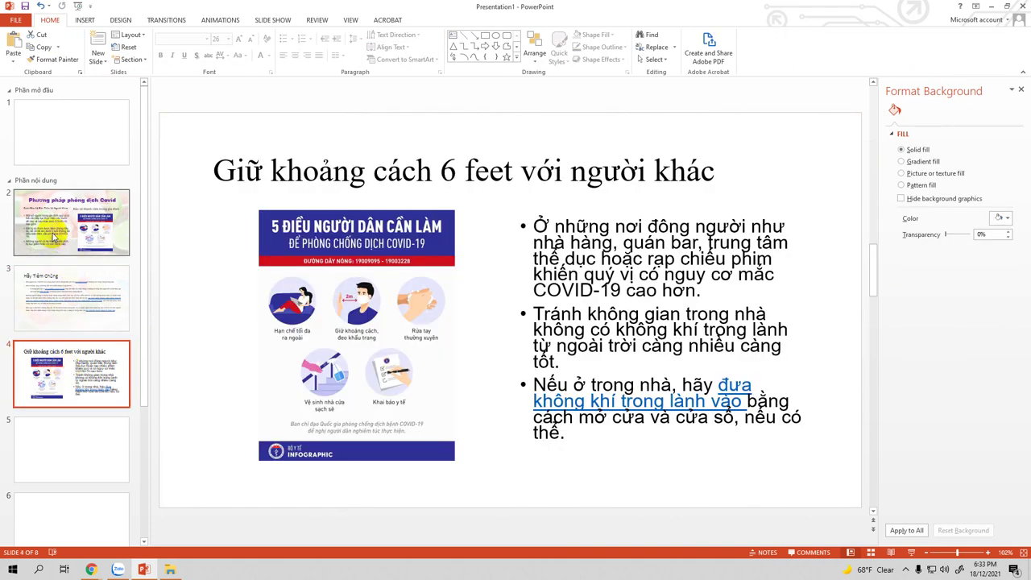
click(64, 295)
click(69, 379)
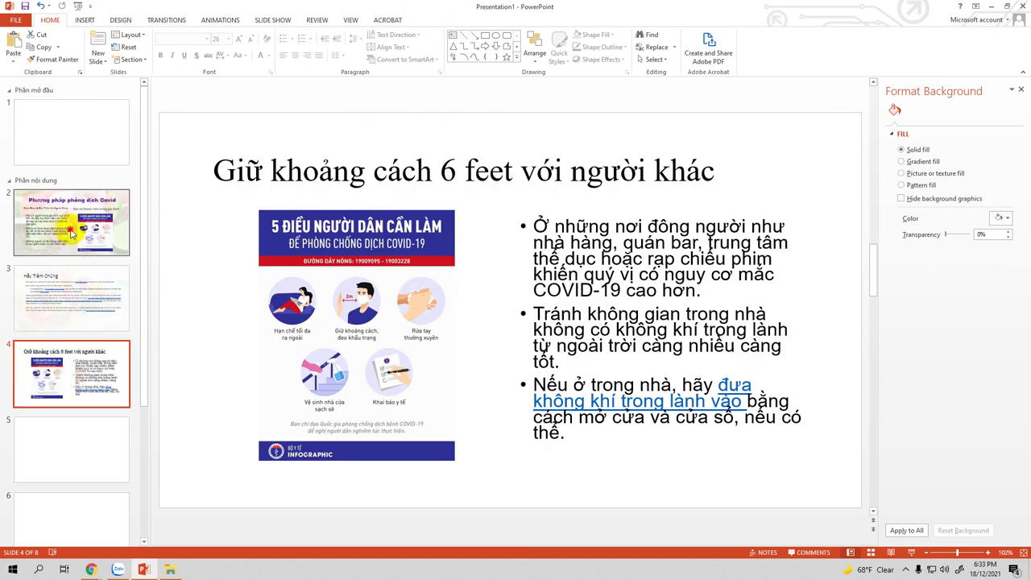
click(70, 227)
click(69, 290)
click(71, 362)
click(42, 231)
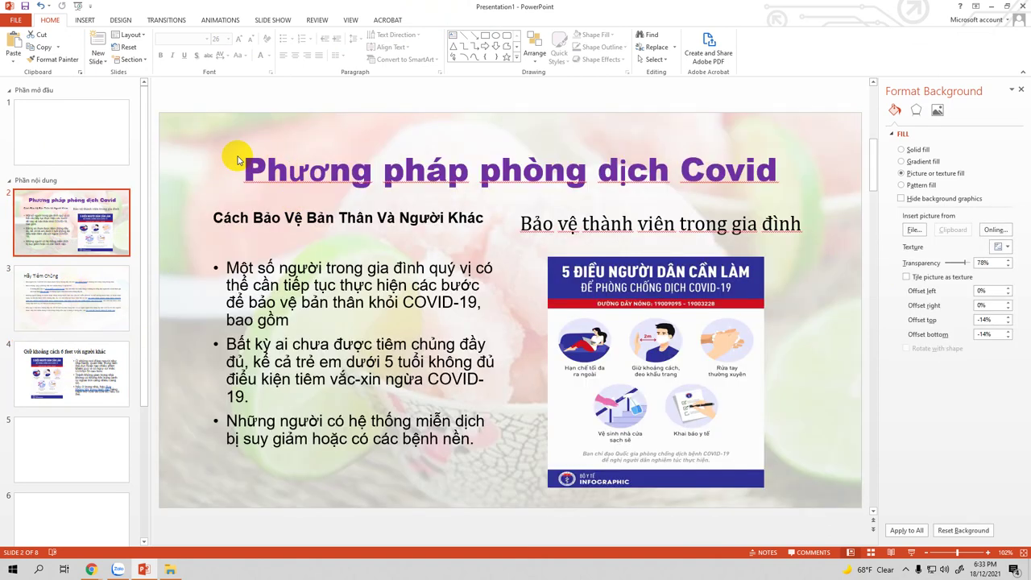
click(73, 301)
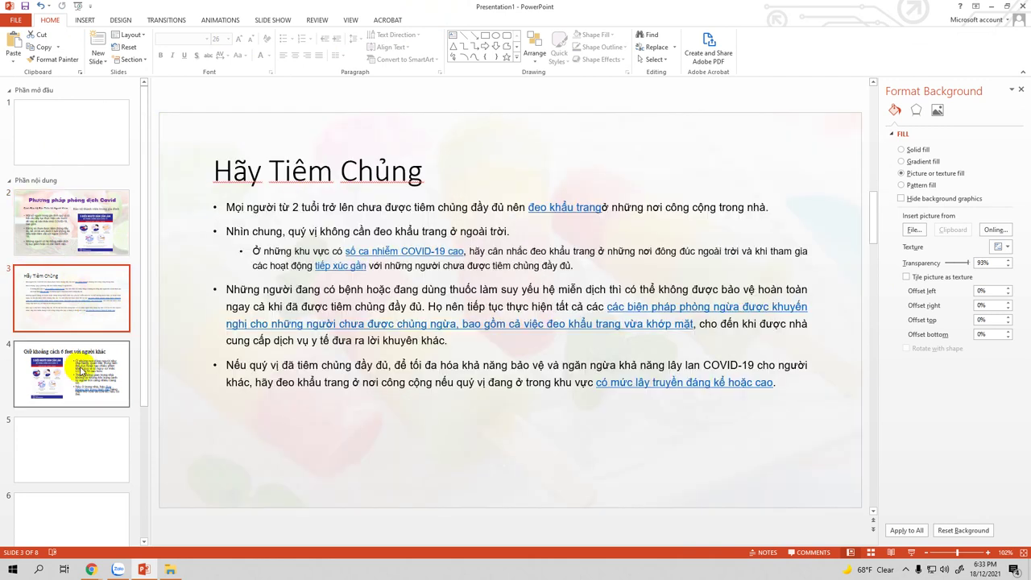
click(81, 362)
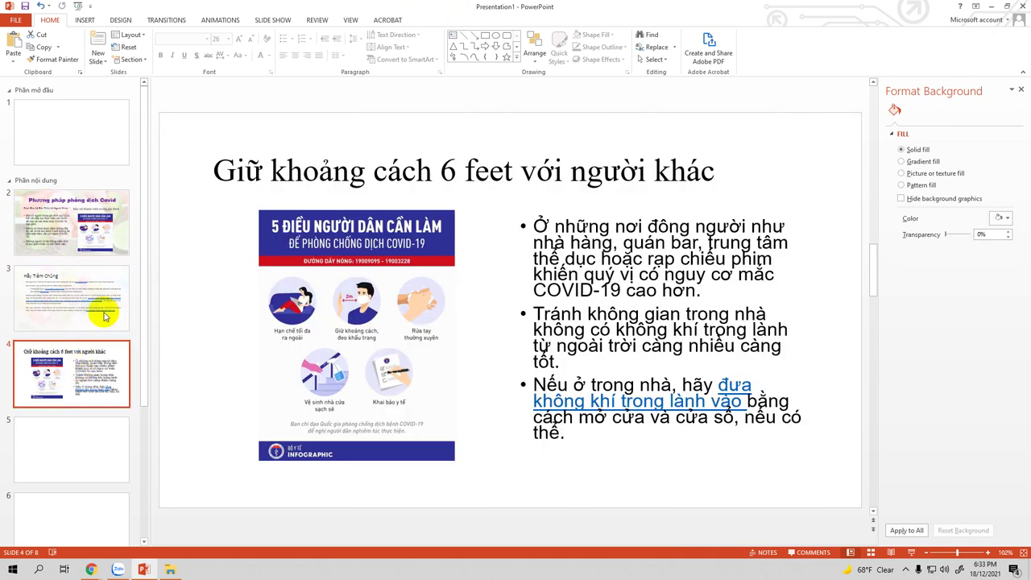
Try a popsicle picture background at 78% transparency on slide 4.
right_click(103, 406)
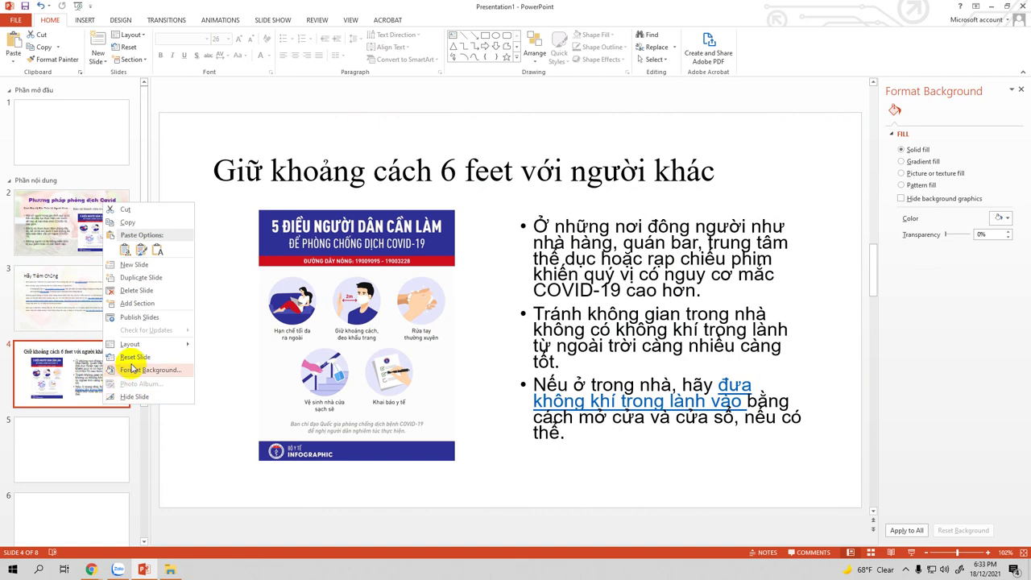
click(139, 371)
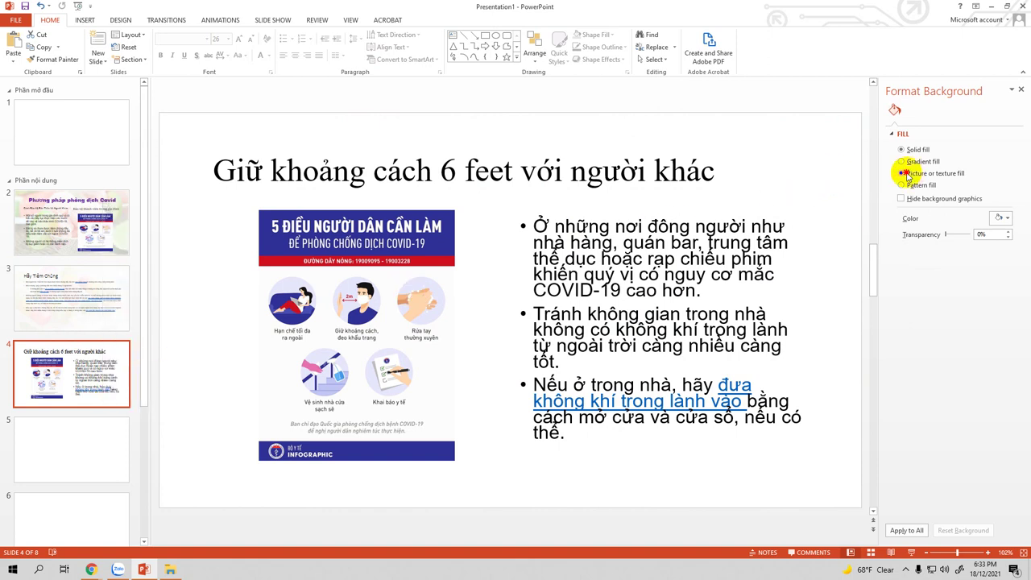
click(906, 173)
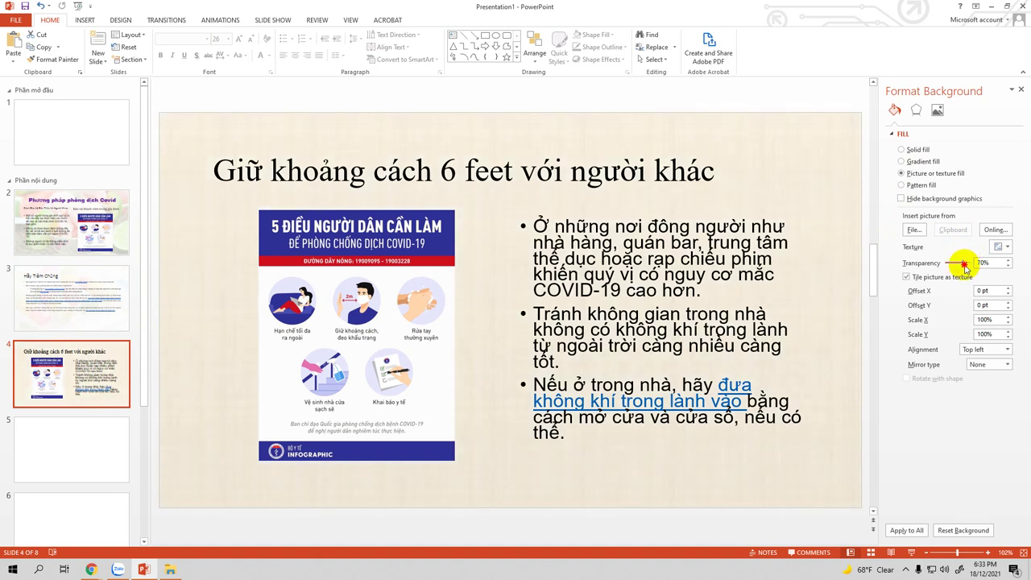
drag(966, 267, 970, 264)
click(913, 231)
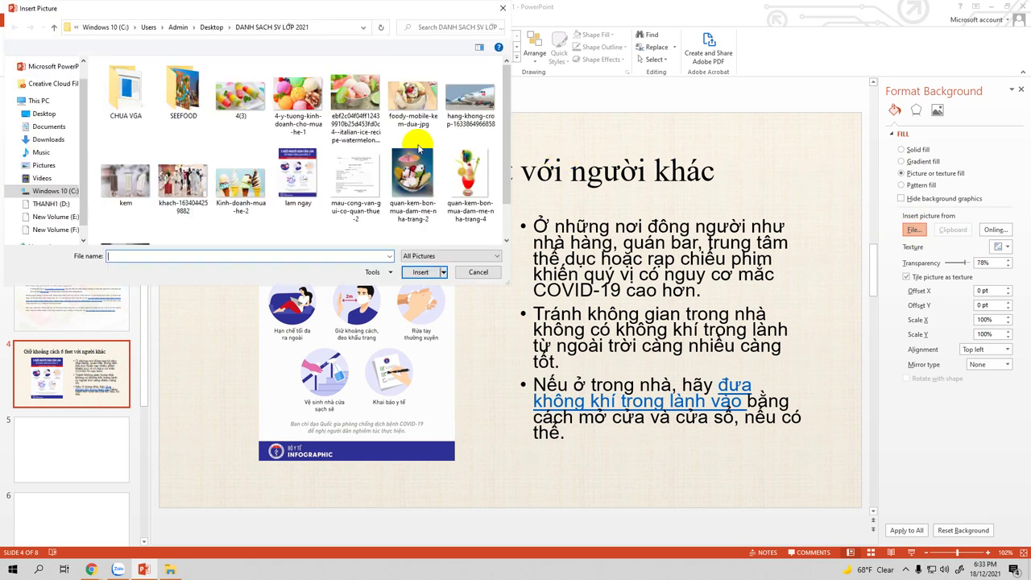
double_click(239, 101)
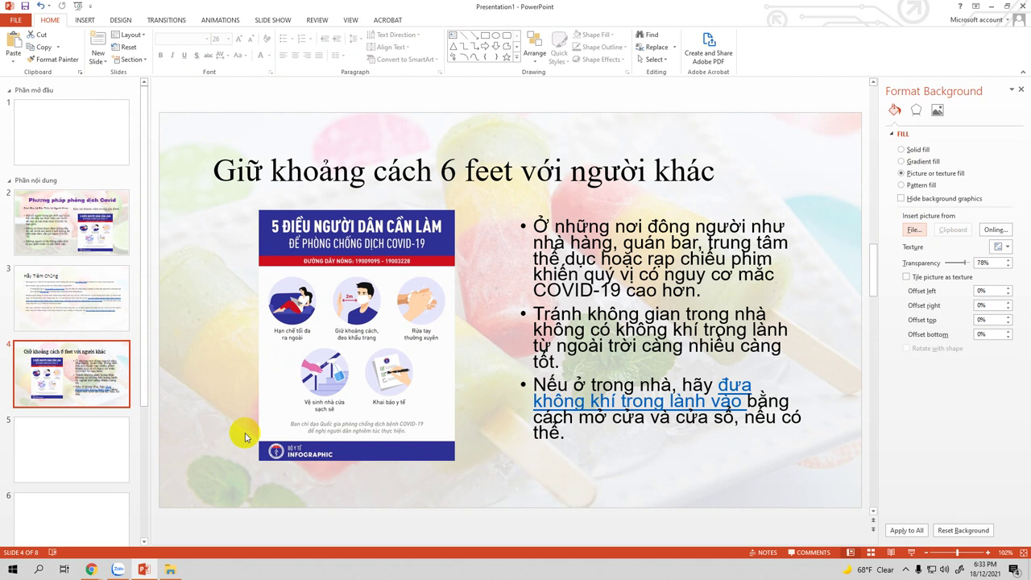
Switch slide 4's background to a solid light blue-grey fill.
click(903, 151)
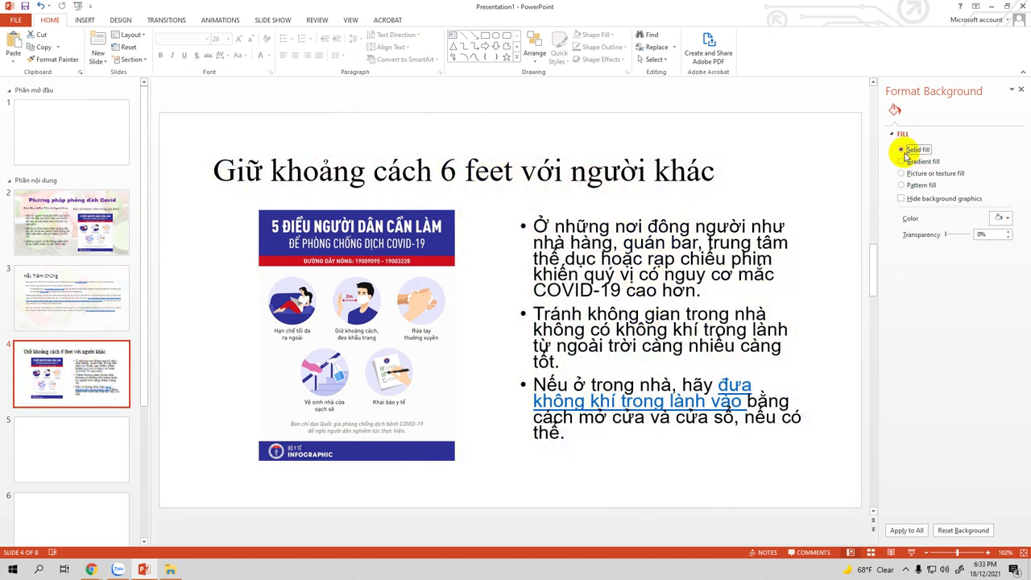
click(1005, 218)
click(998, 269)
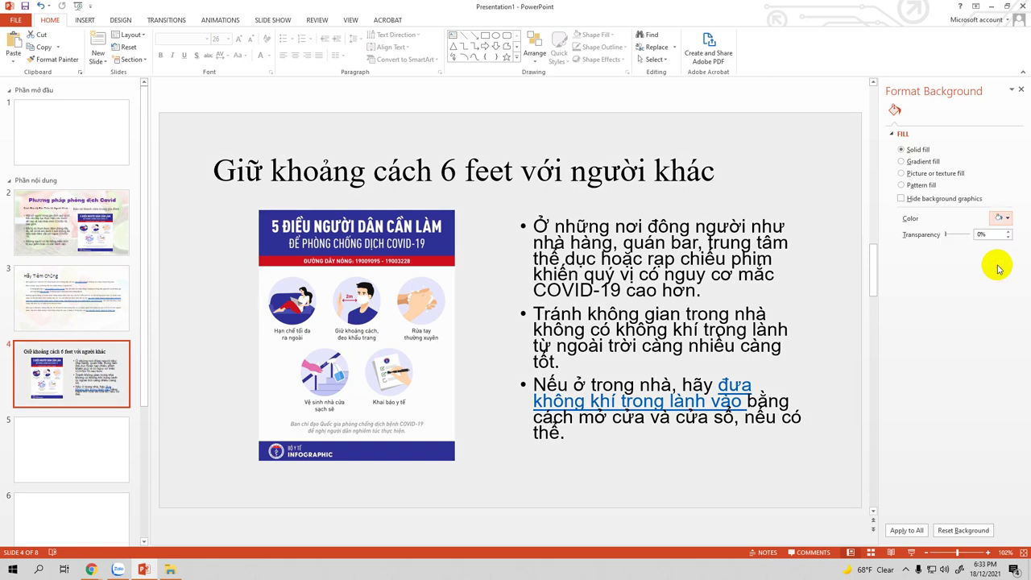
click(1002, 218)
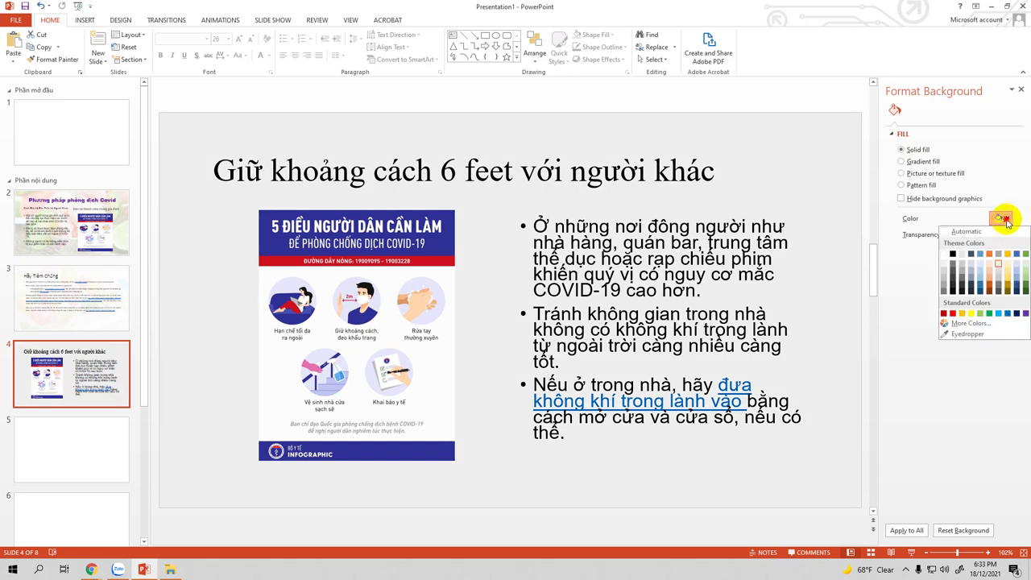
click(1016, 270)
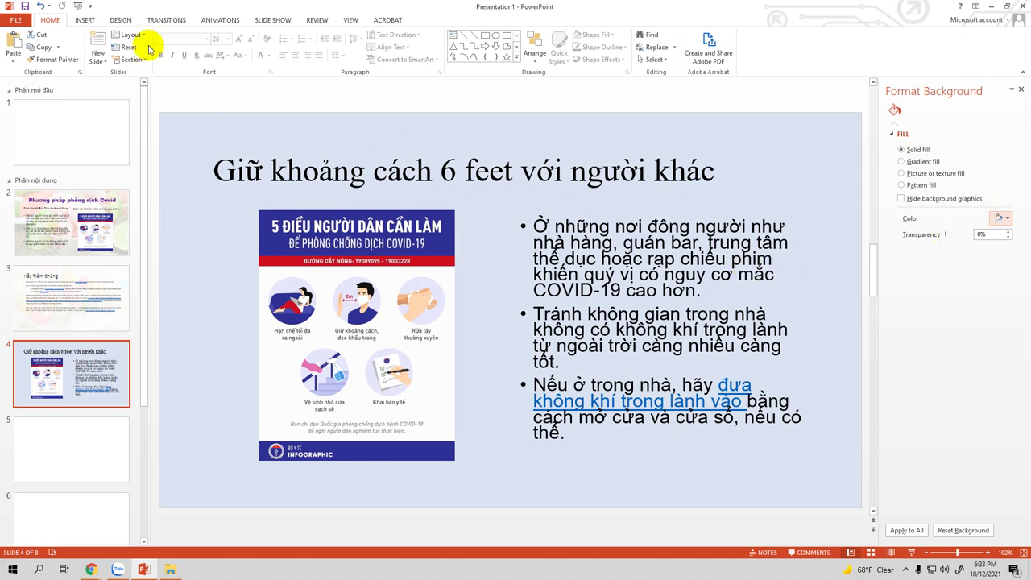
Draw a straight line under the slide 4 title.
click(87, 21)
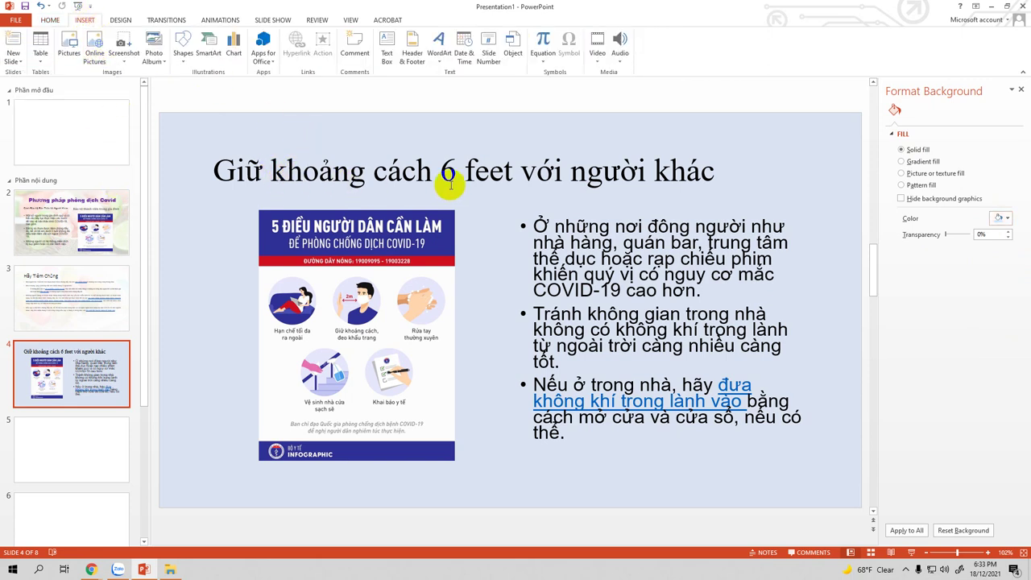
click(183, 52)
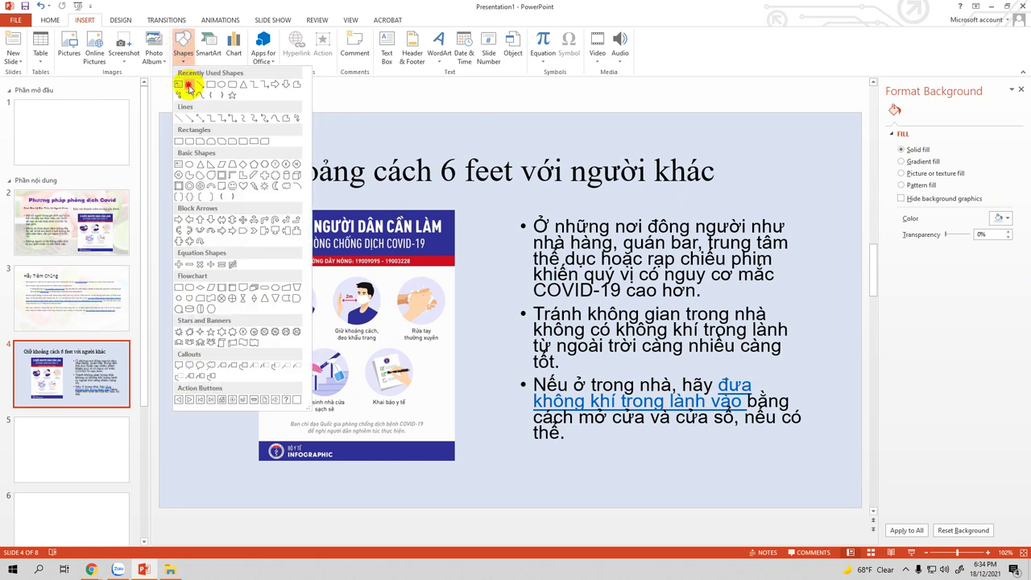
click(186, 86)
drag(215, 186, 716, 186)
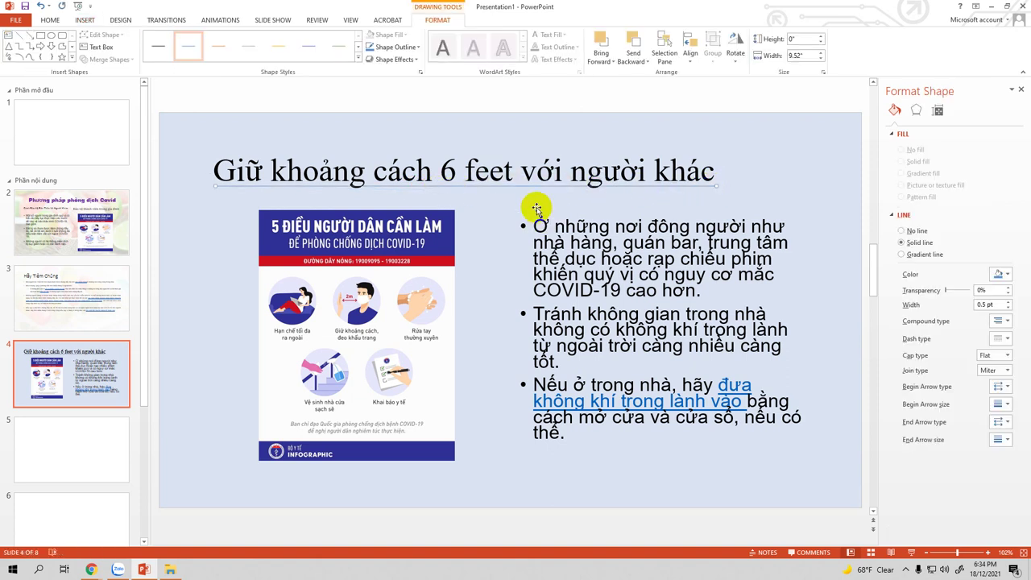
Make the underline a single 3.25 pt orange-brown line, nudged slightly lower.
right_click(645, 187)
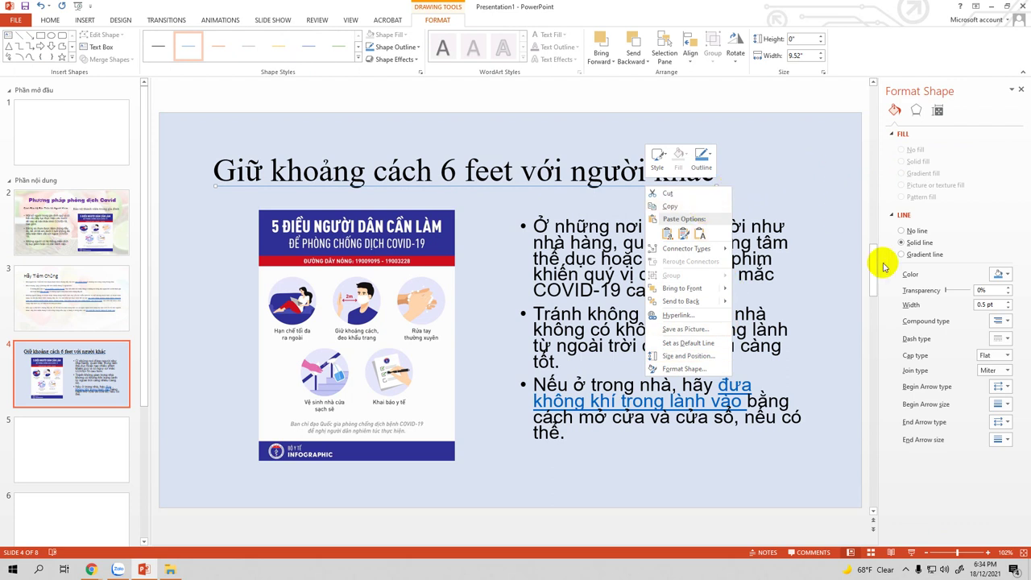
click(1007, 321)
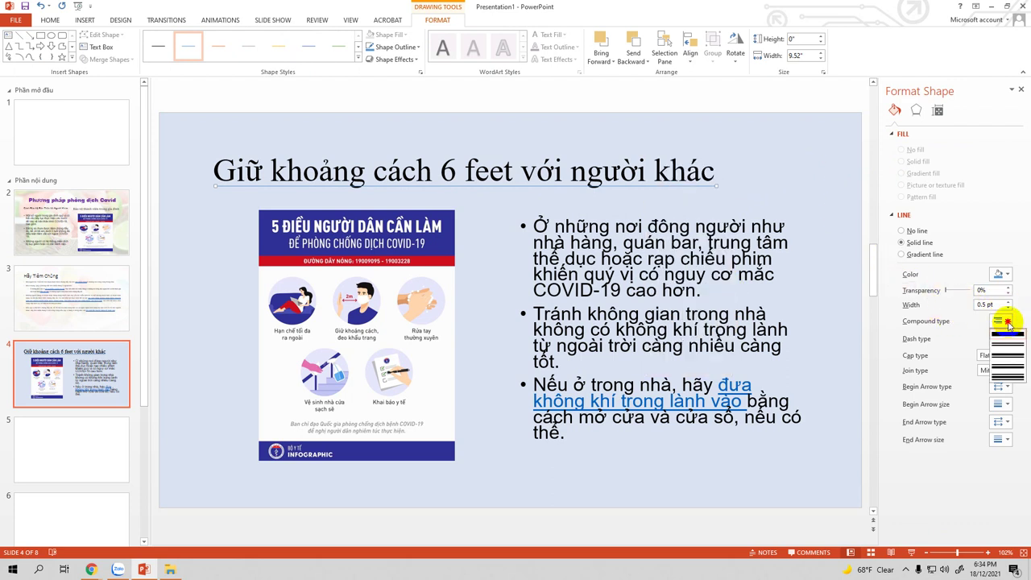
click(1006, 335)
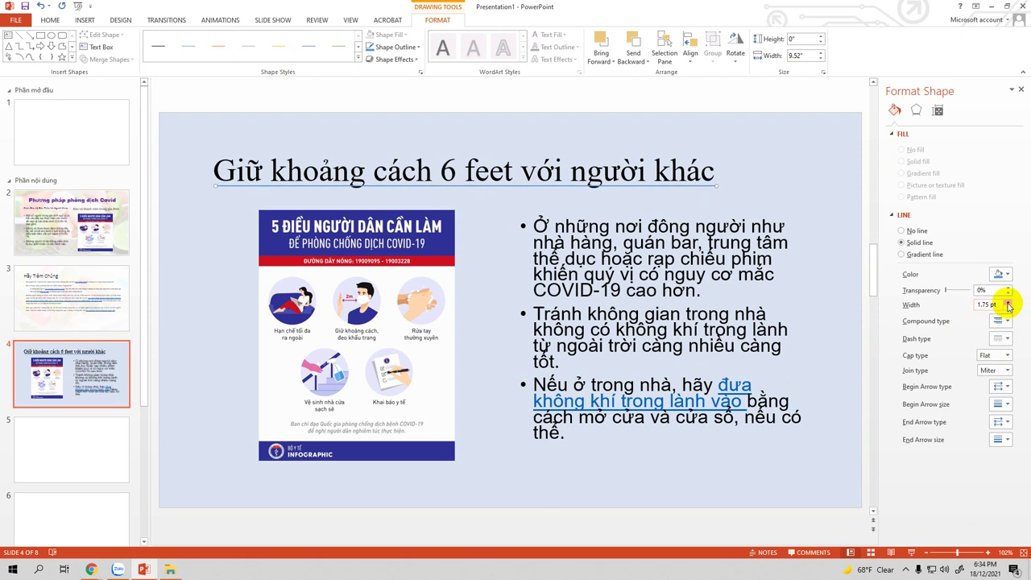
click(1007, 302)
click(1007, 302)
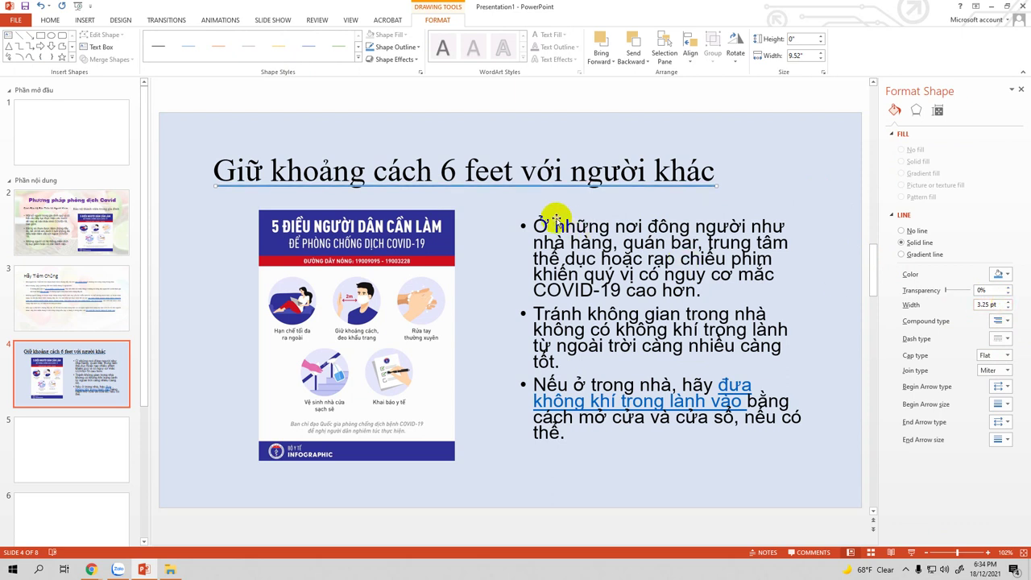
drag(508, 182, 509, 186)
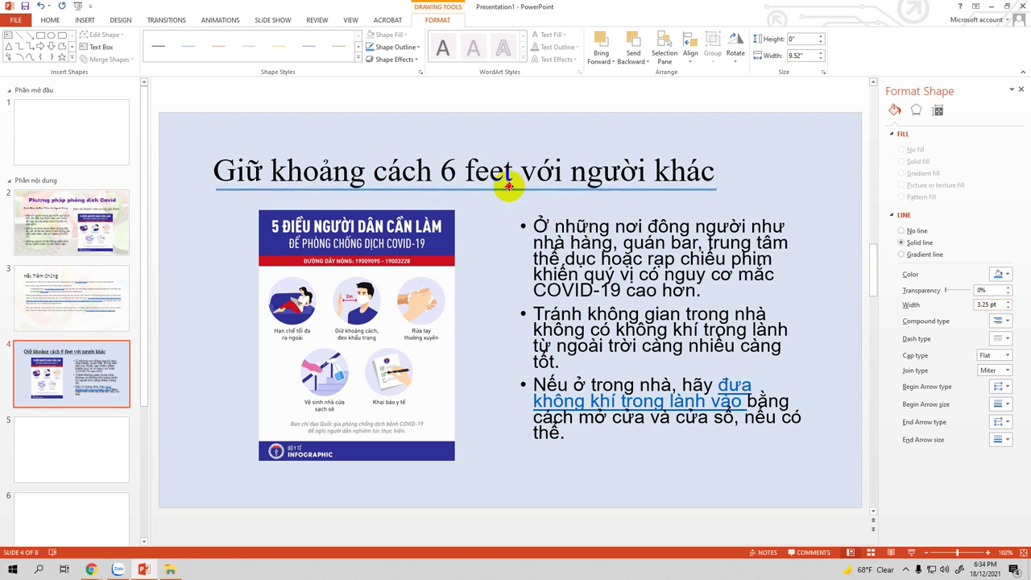
click(1006, 279)
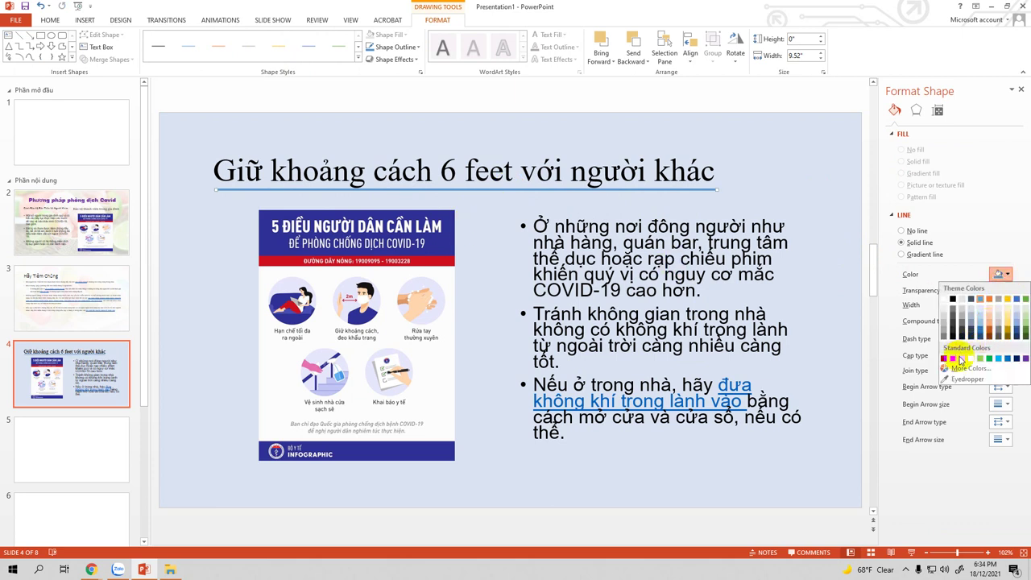
click(989, 331)
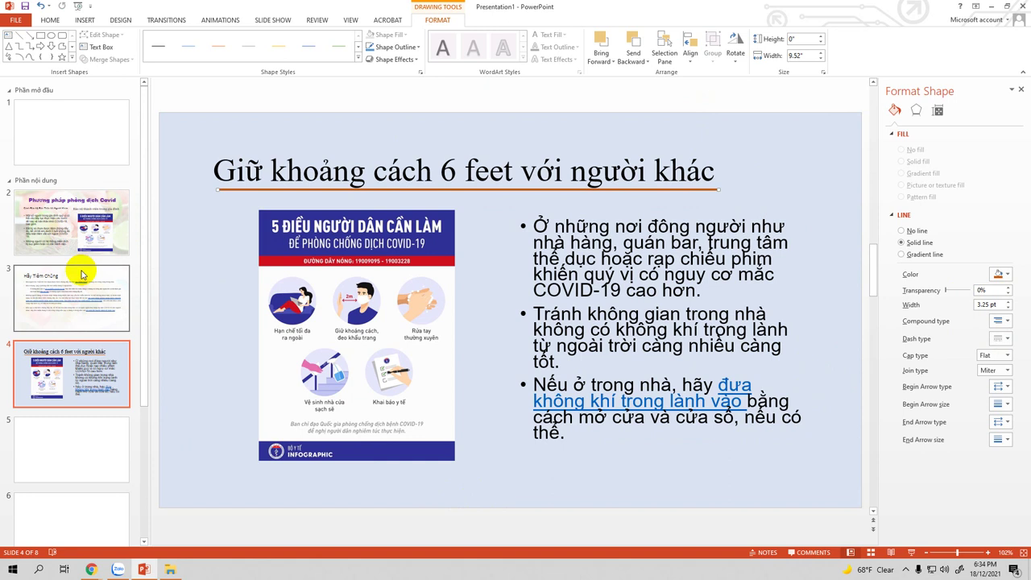
Scroll through the slide pane, ending on slide 3.
scroll(89, 278, down, 1)
scroll(97, 242, up, 1)
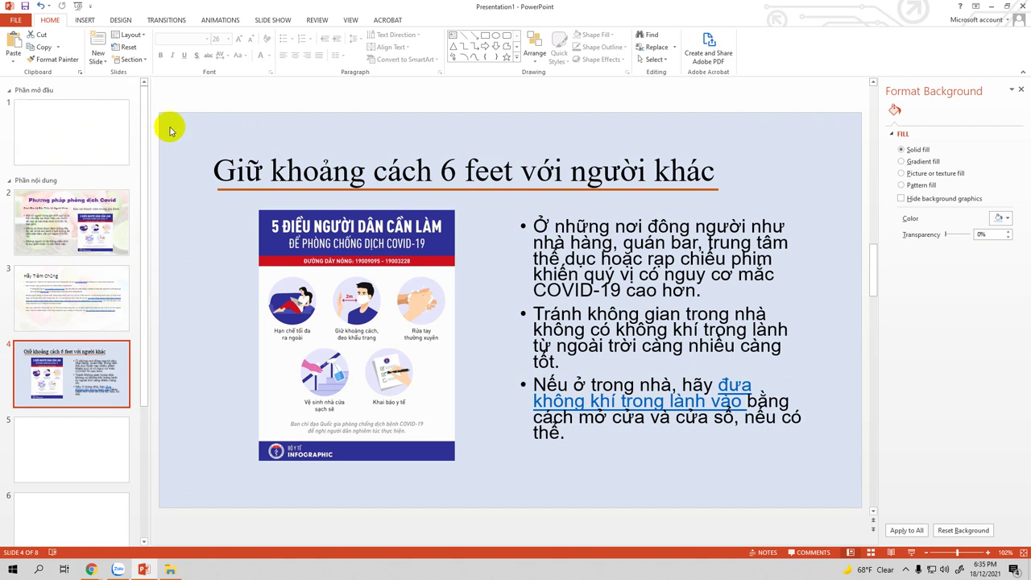
scroll(209, 142, down, 1)
scroll(209, 142, up, 2)
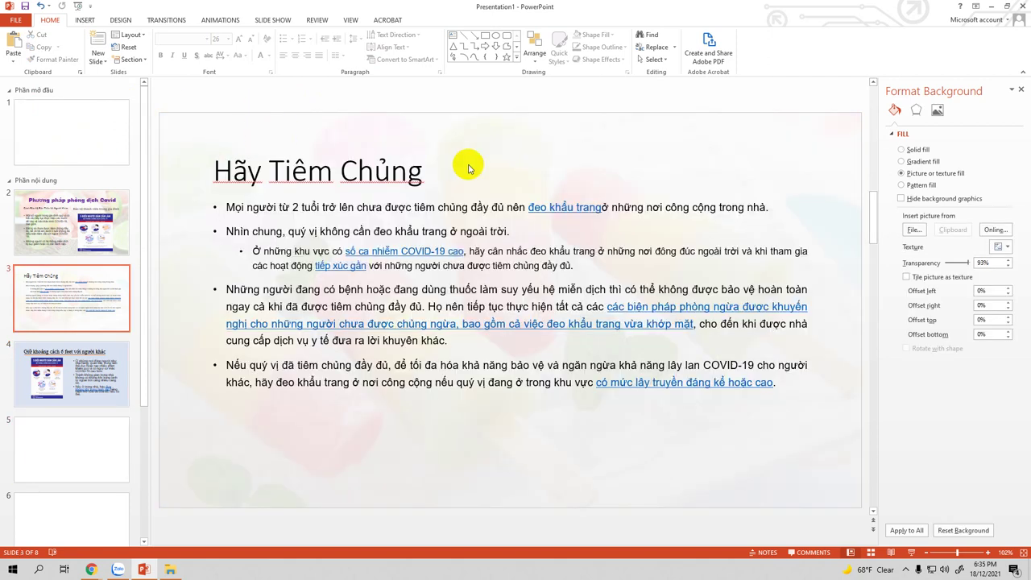
scroll(469, 165, down, 1)
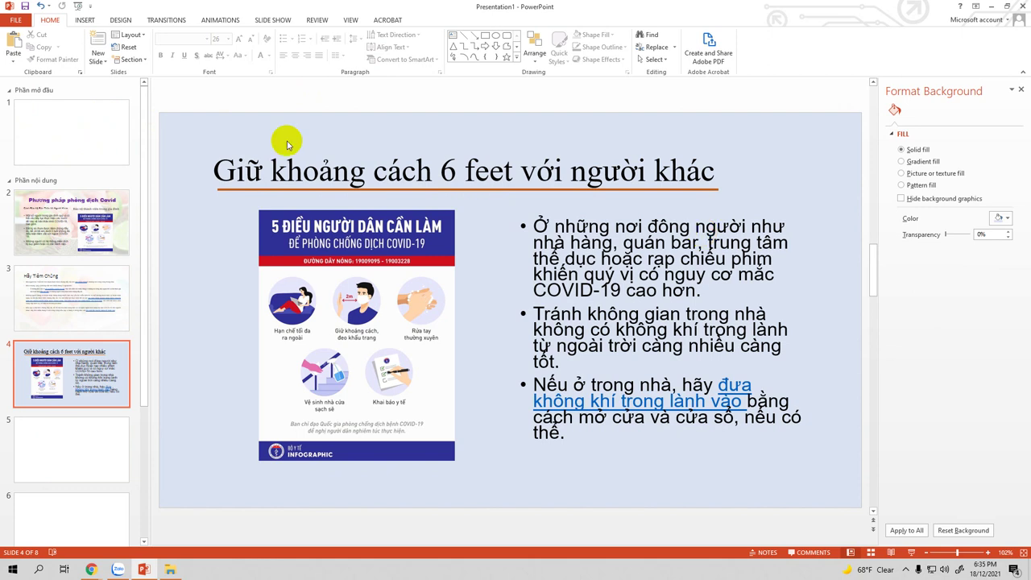
Draw an enlarged Explosion 2 starburst at the top-right end of the slide 4 title.
click(85, 21)
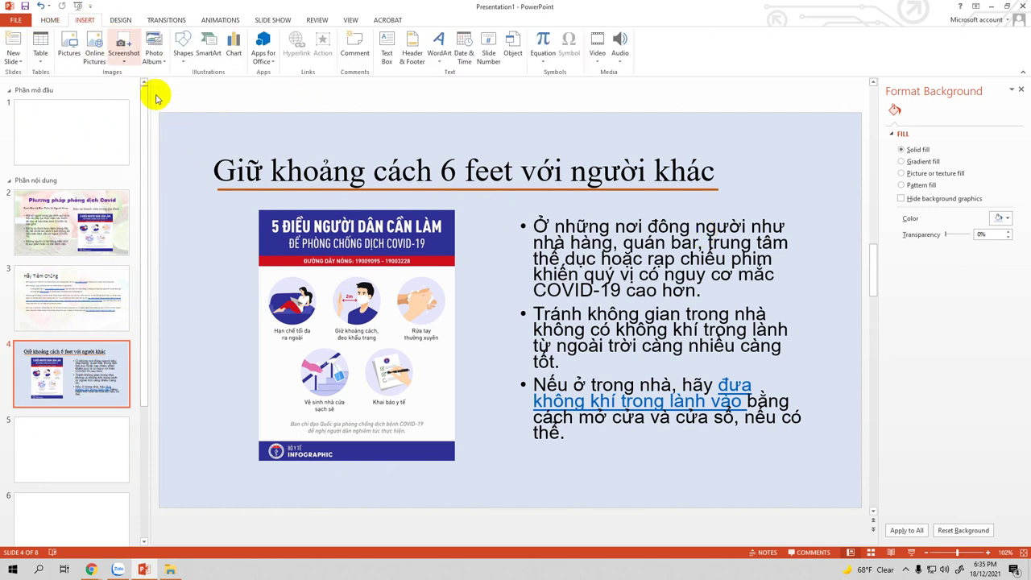
click(183, 49)
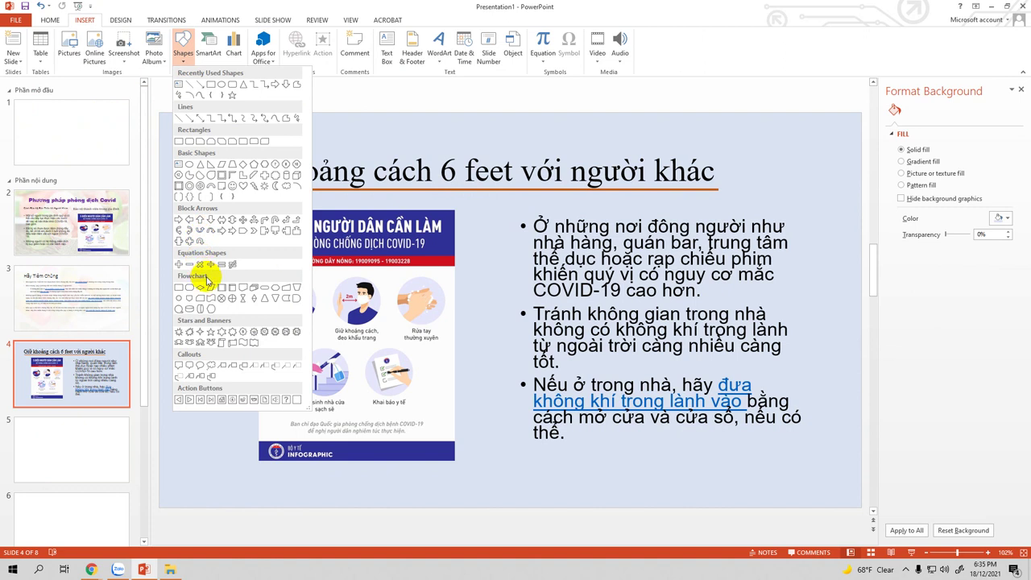
click(189, 334)
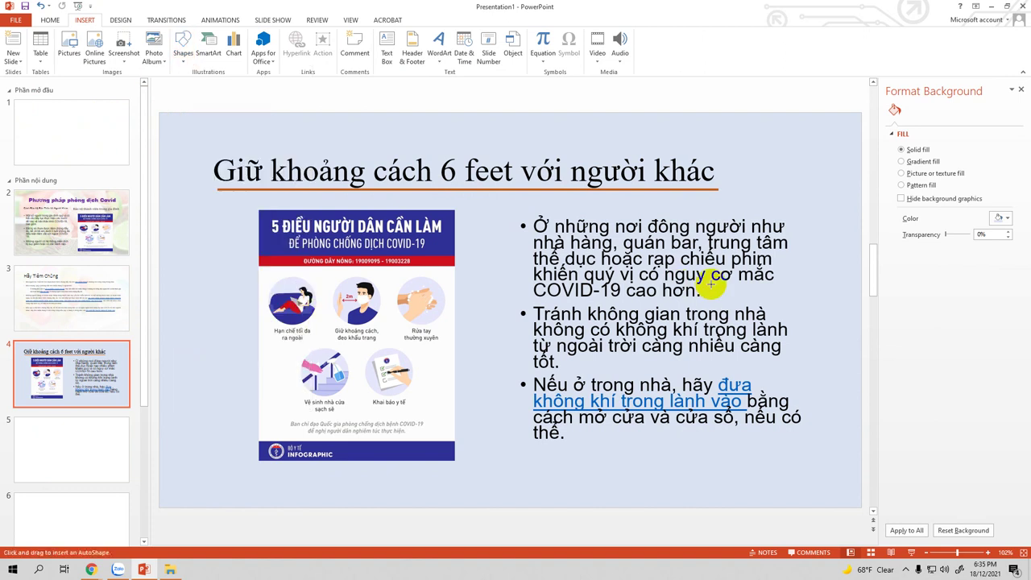
drag(769, 145, 848, 227)
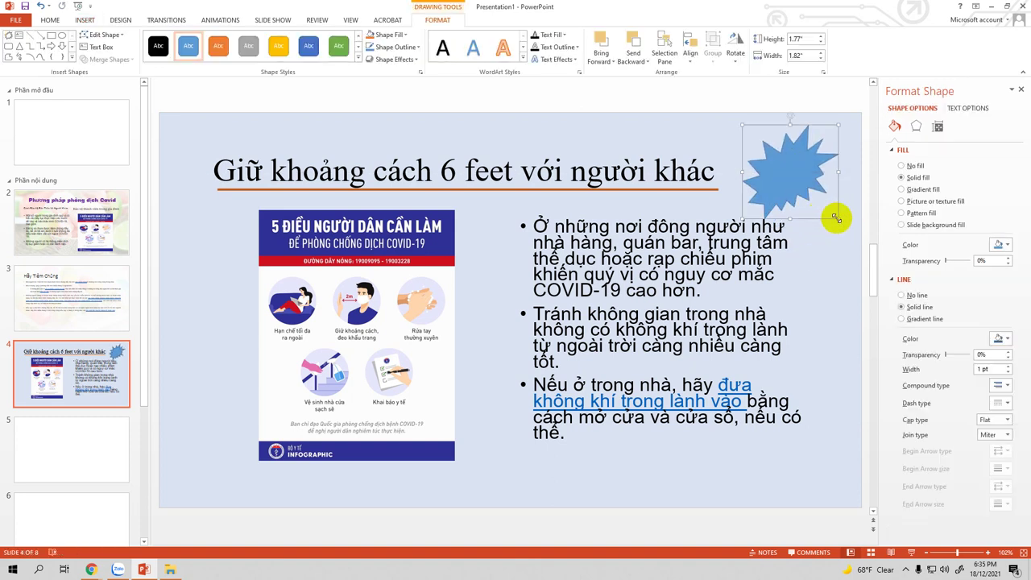
drag(835, 218, 848, 226)
drag(801, 166, 818, 165)
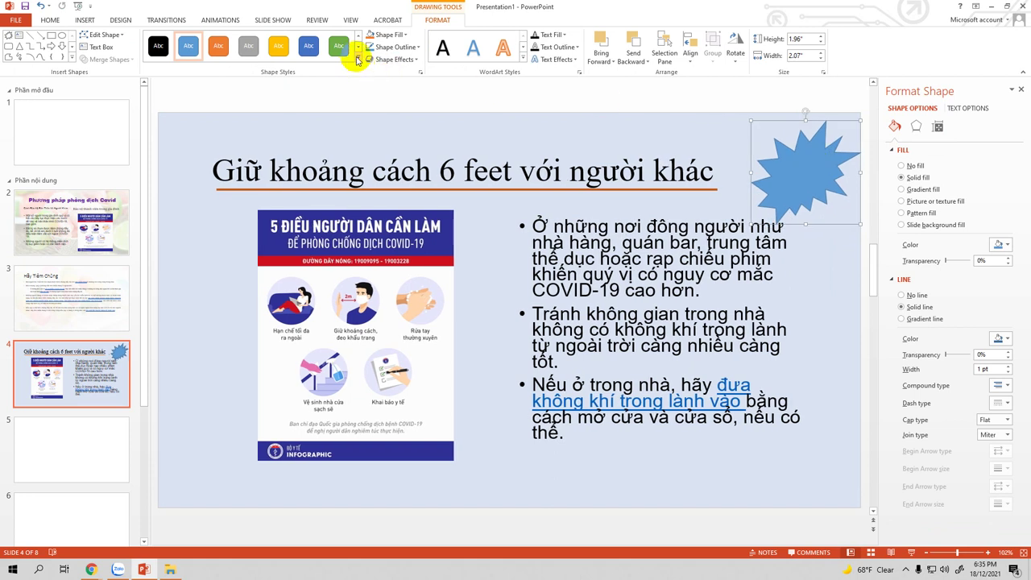
Style the starburst with a red fill and no outline, shifted slightly left beside the title.
click(357, 60)
mouse_move(193, 223)
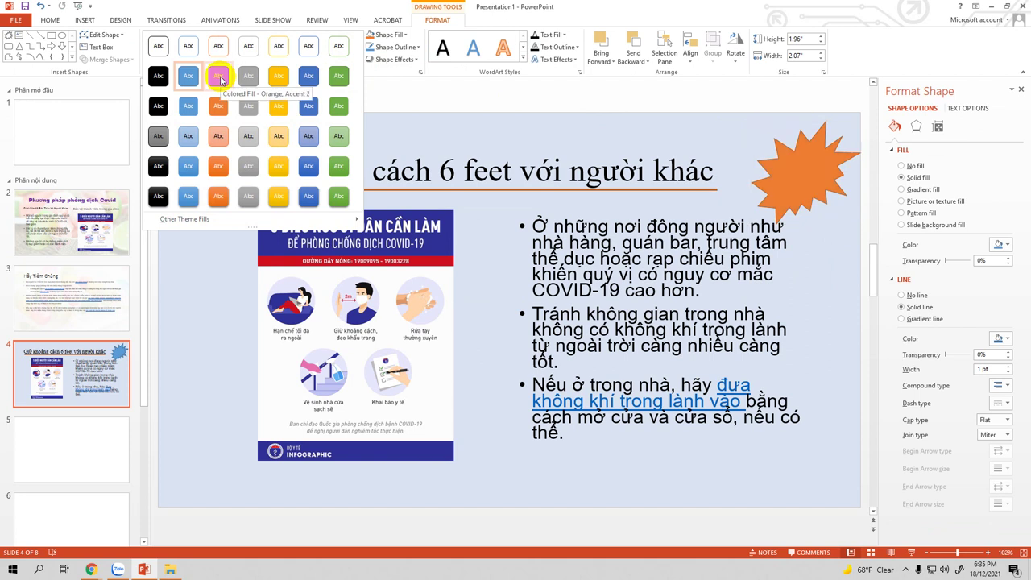
mouse_move(358, 223)
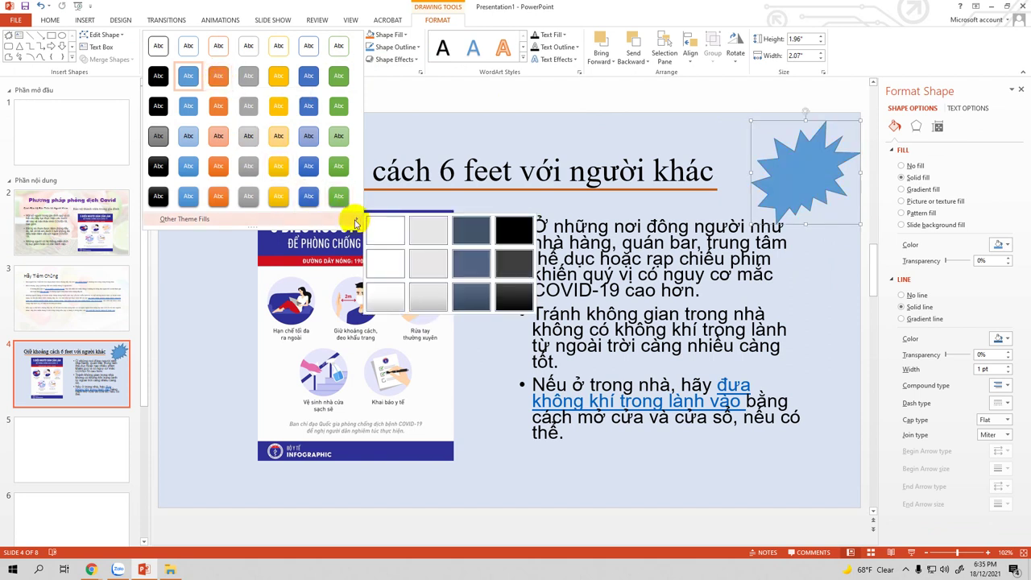
click(217, 78)
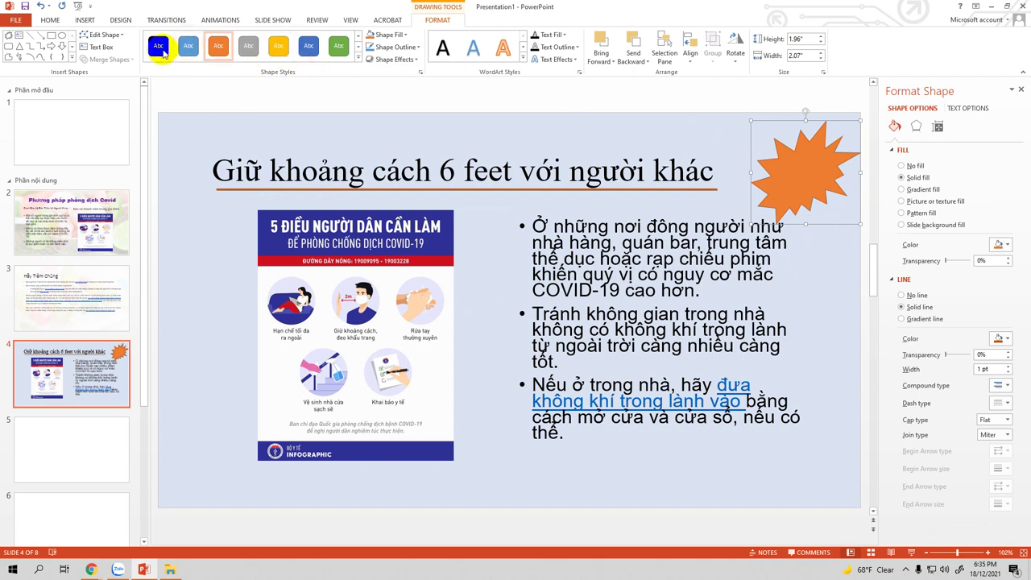
click(1007, 245)
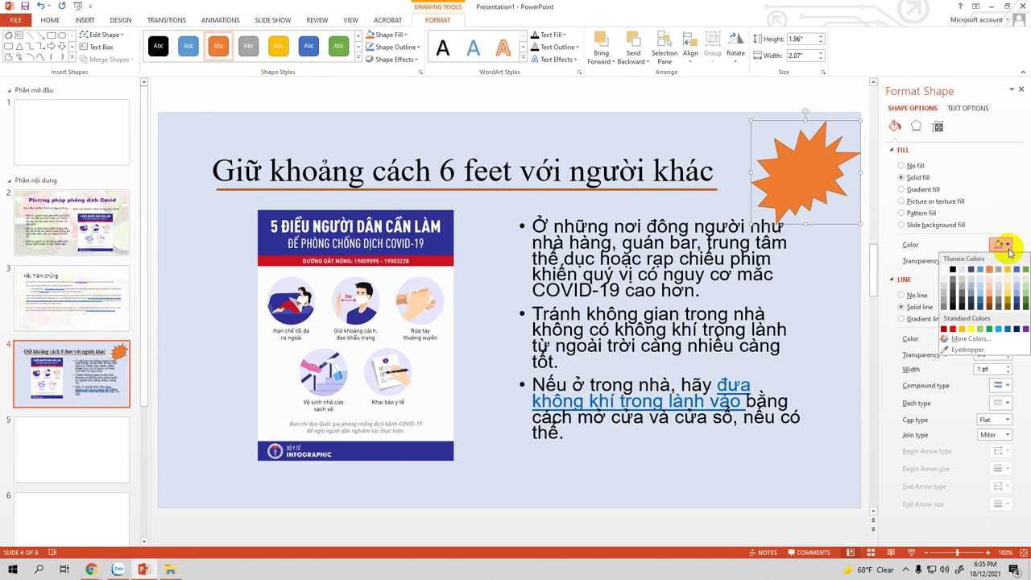
click(952, 329)
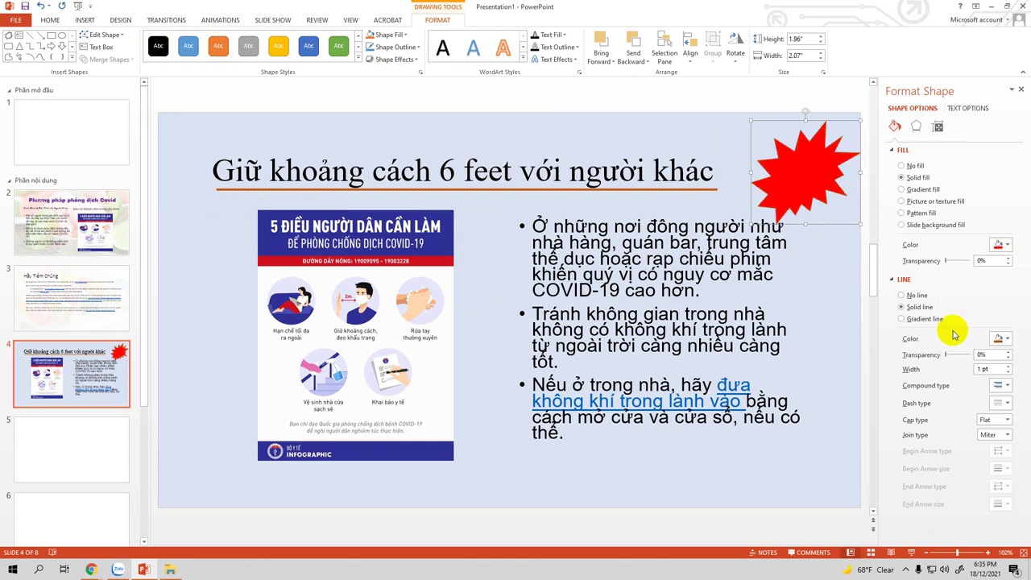
click(771, 153)
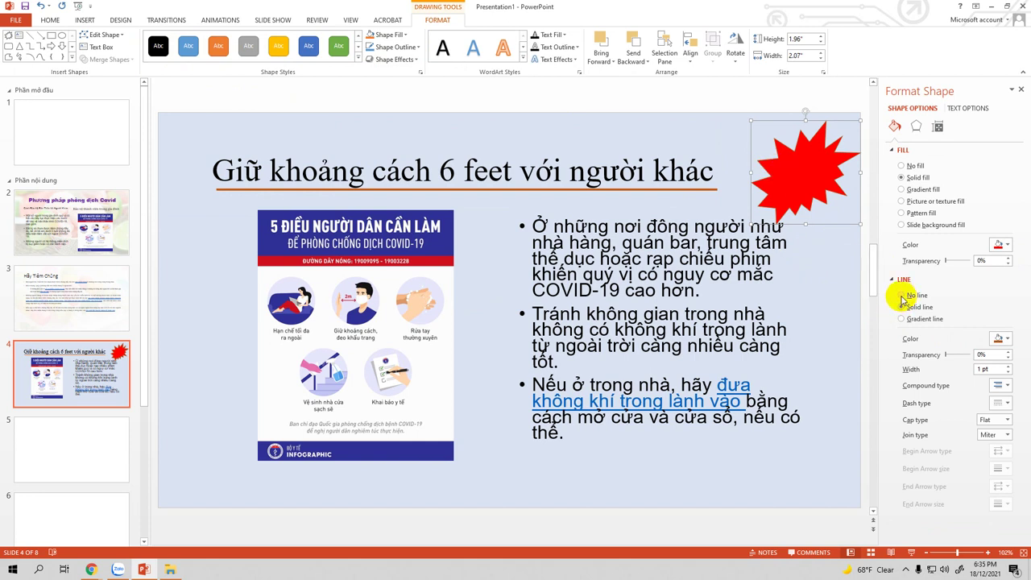
click(901, 296)
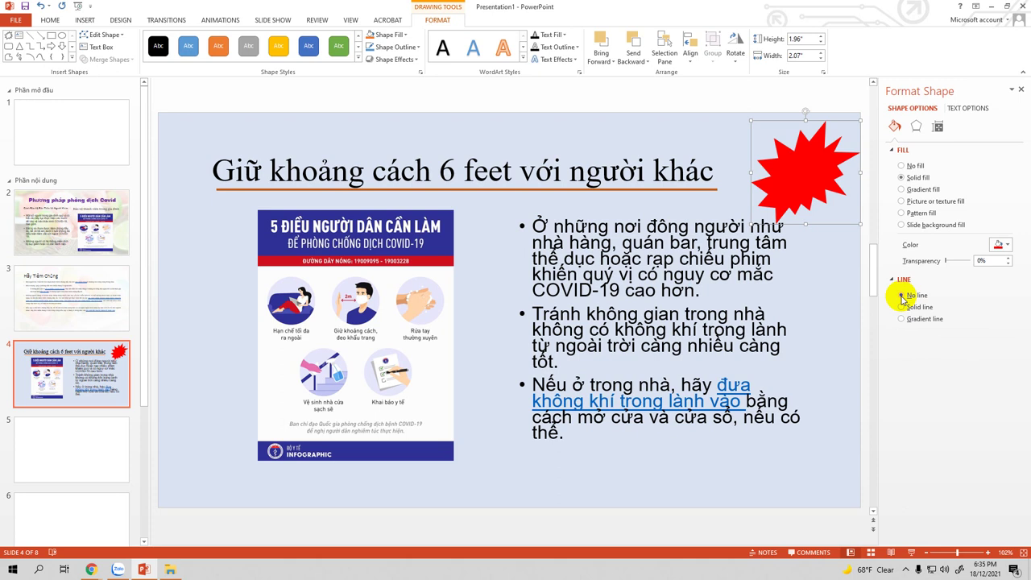
drag(775, 173, 801, 177)
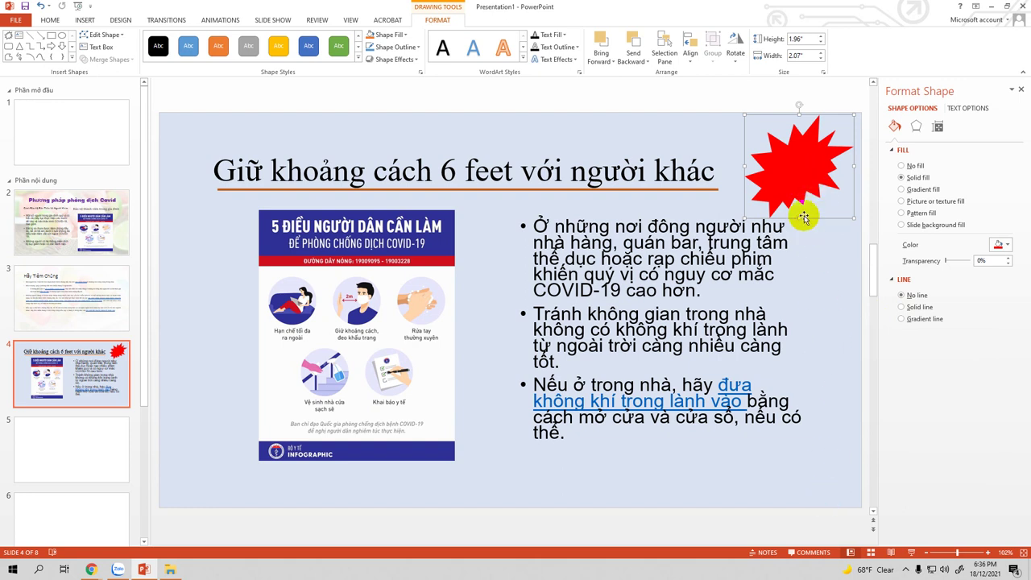
click(793, 166)
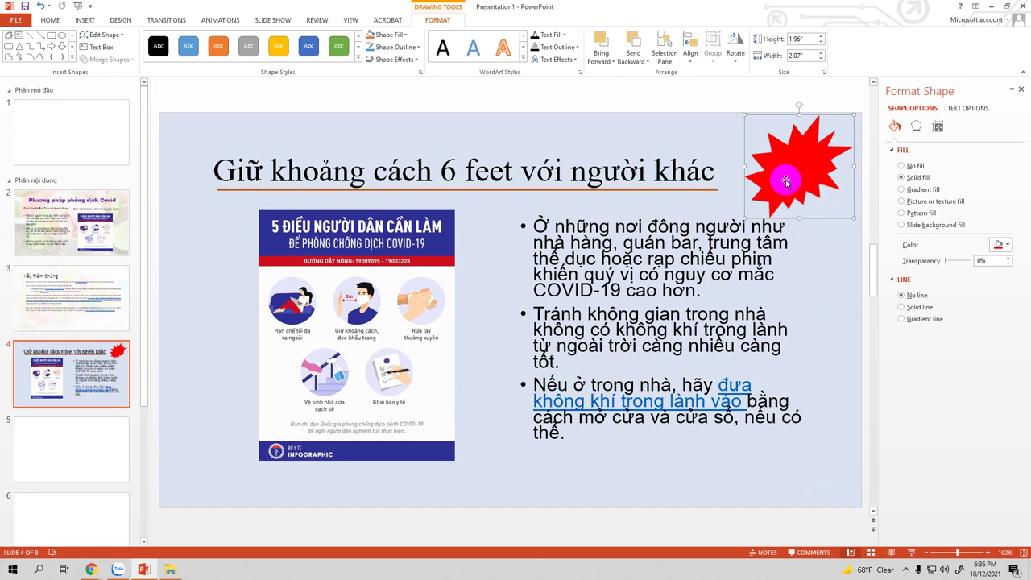
Enter the text CẢNH BÁO inside the starburst, fixing a stray letter.
click(799, 169)
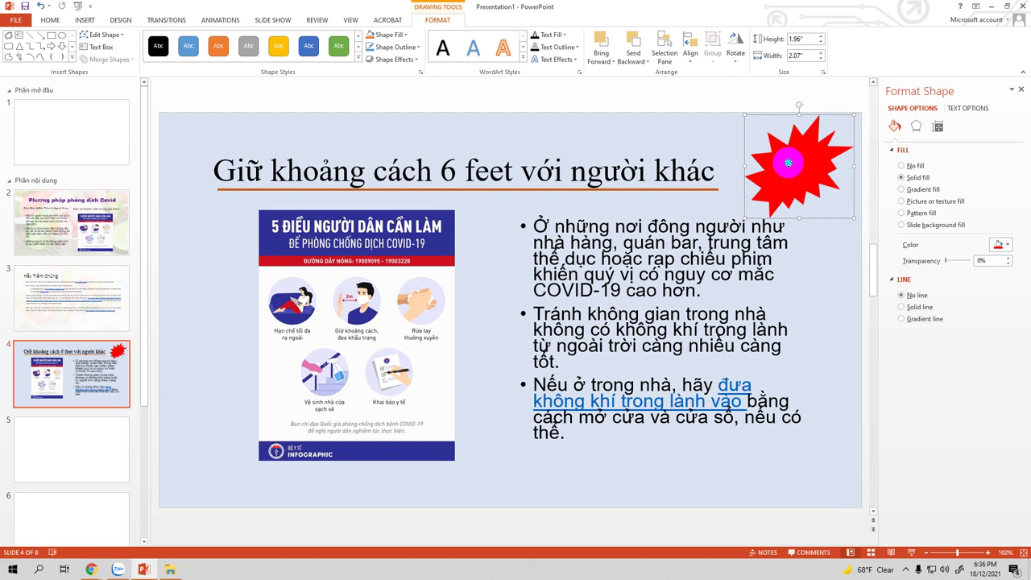
right_click(791, 166)
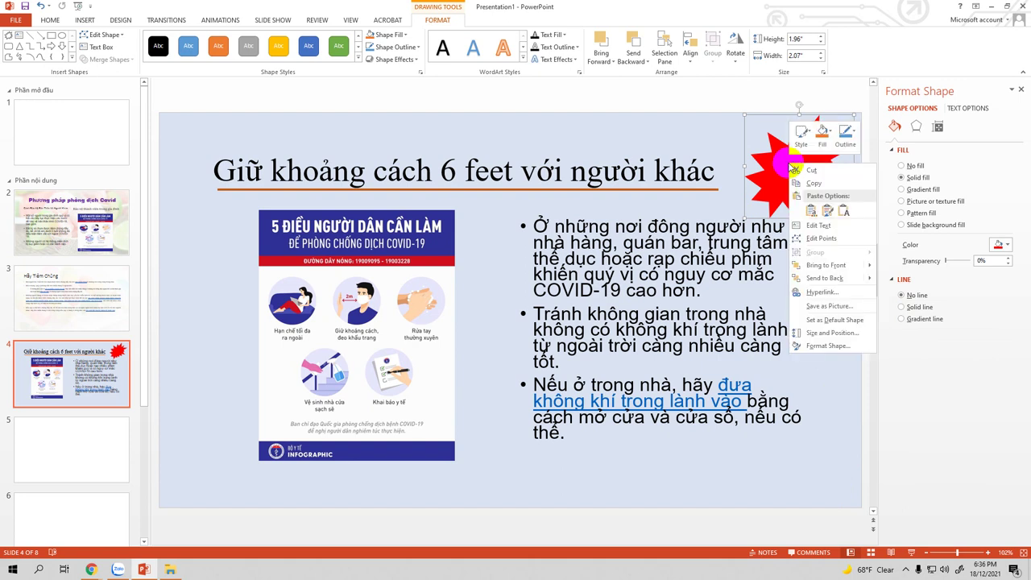
click(817, 227)
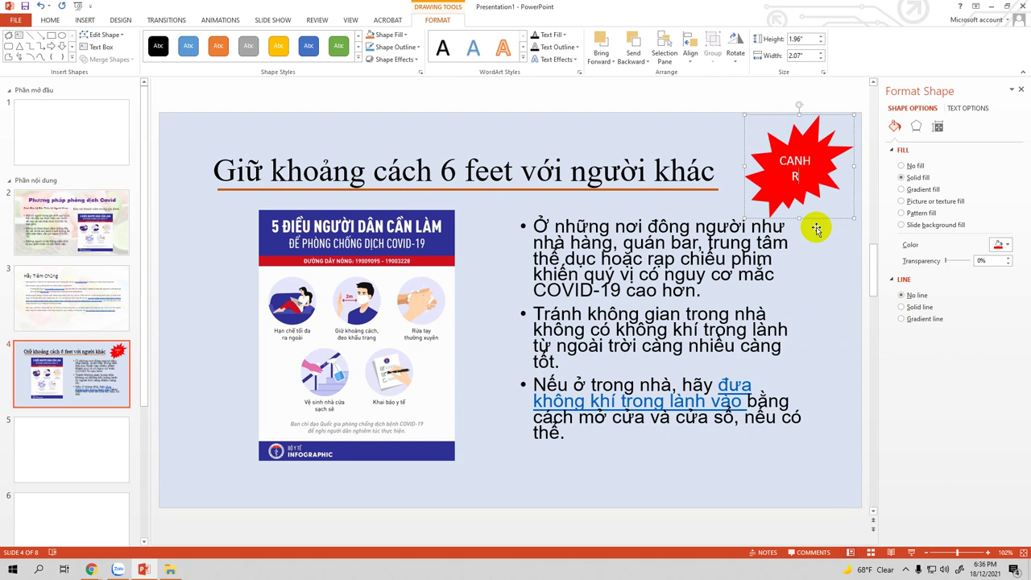
click(907, 570)
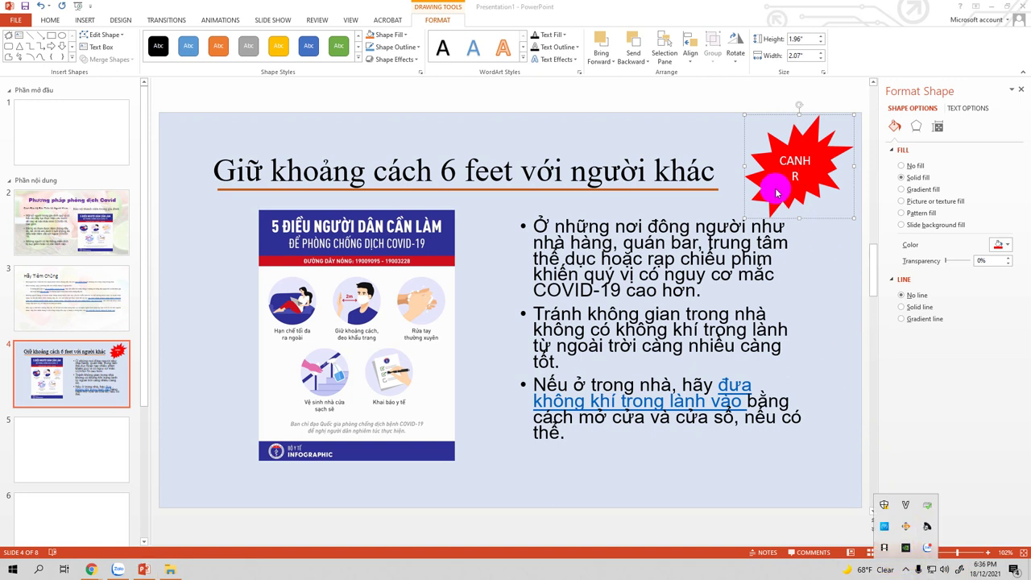
click(794, 171)
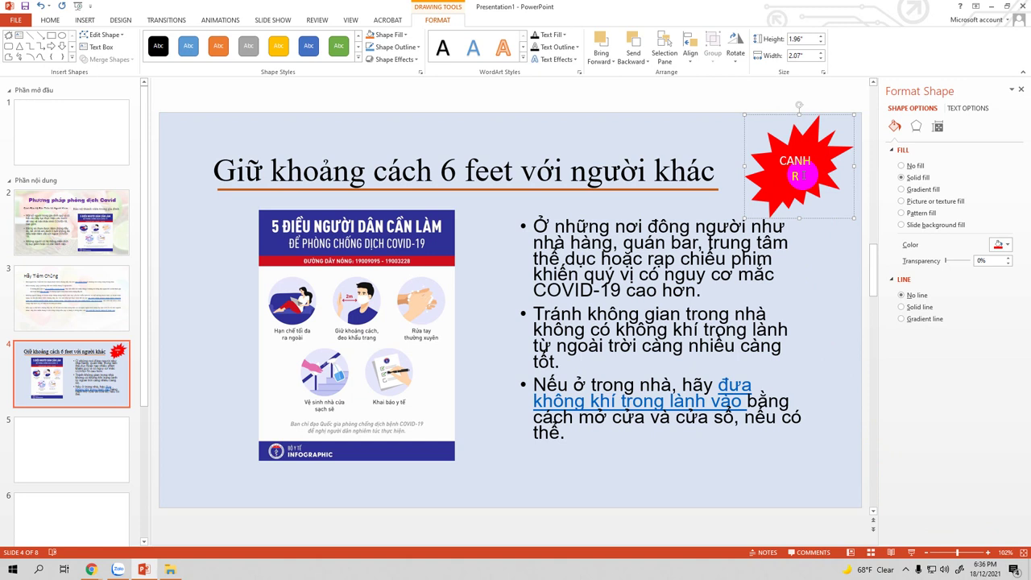
key(BackSpace)
text(BA)
click(803, 174)
Make the CẢNH BÁO text bold.
drag(808, 176, 778, 159)
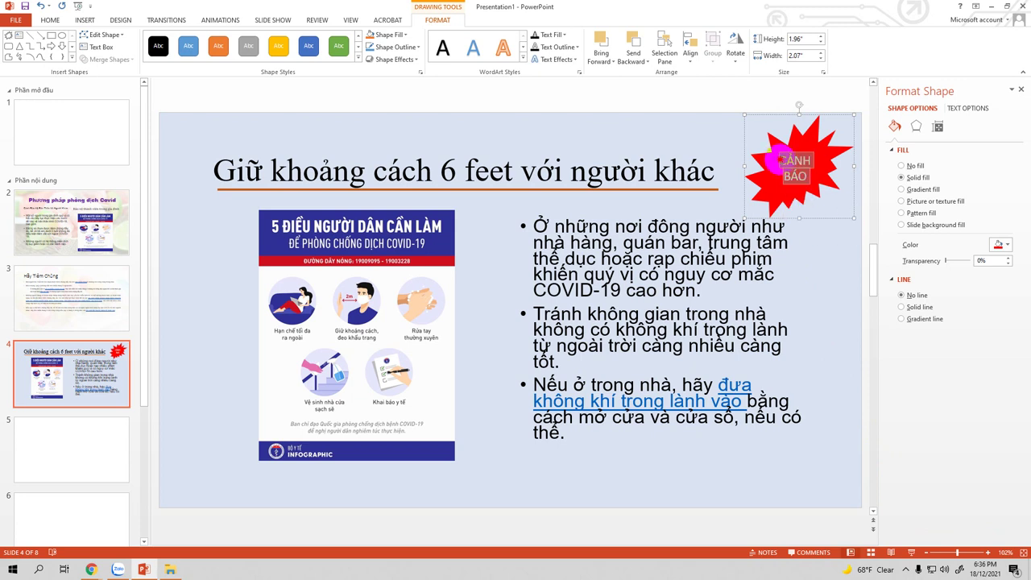
click(51, 20)
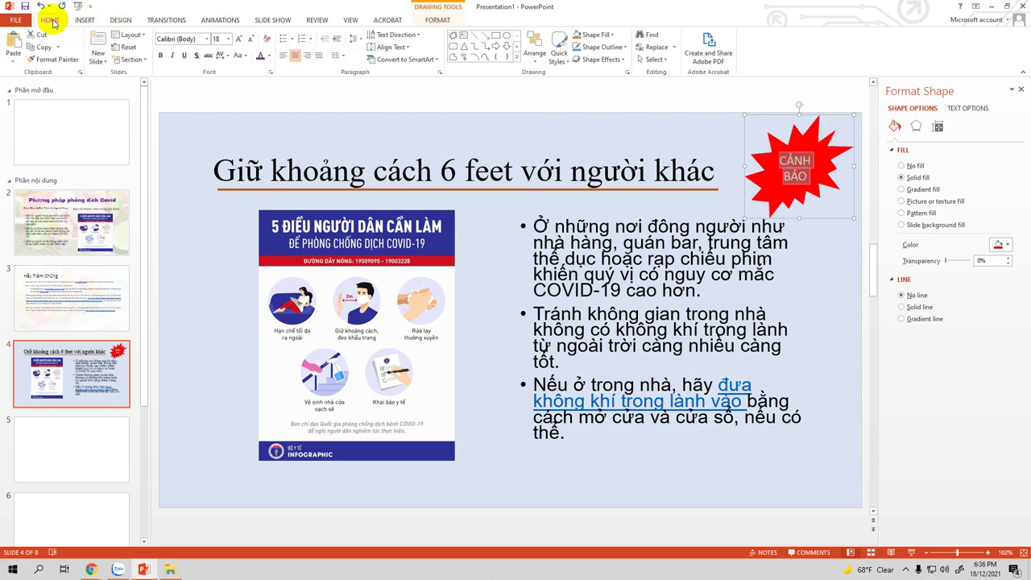
click(228, 39)
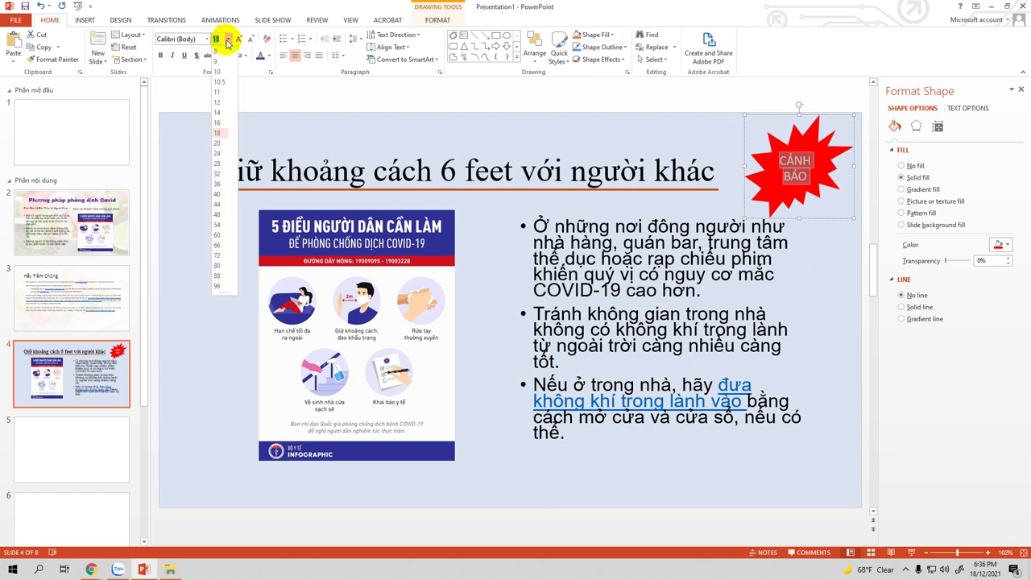
click(162, 57)
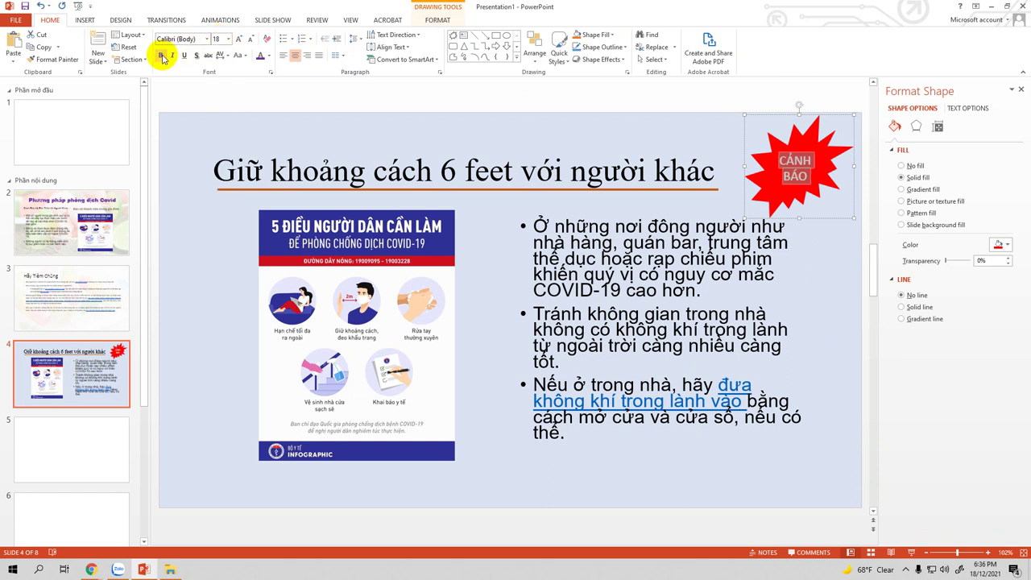
click(655, 101)
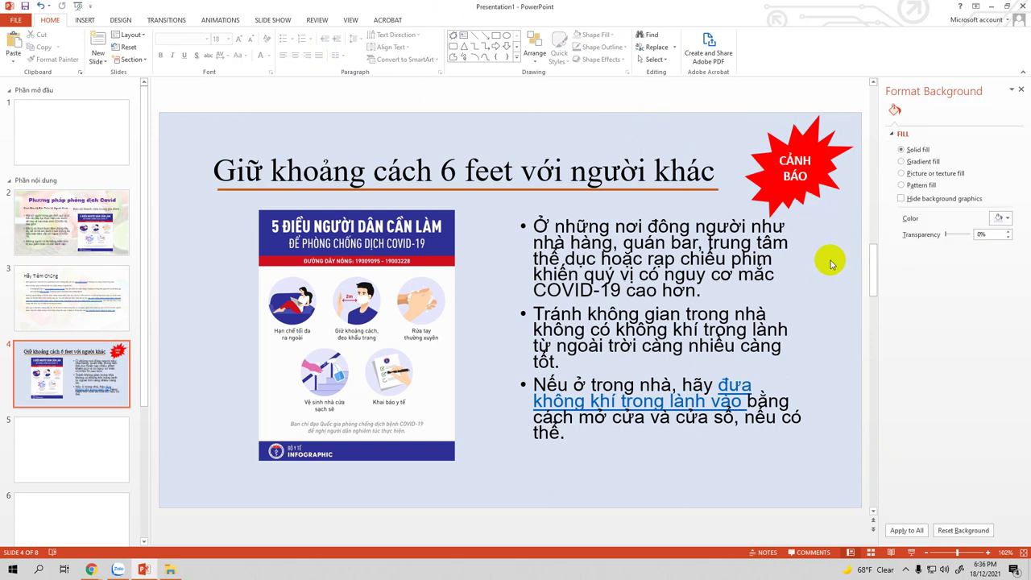
Nudge the starburst left and enlarge it slightly from its corner handle.
drag(785, 195, 768, 192)
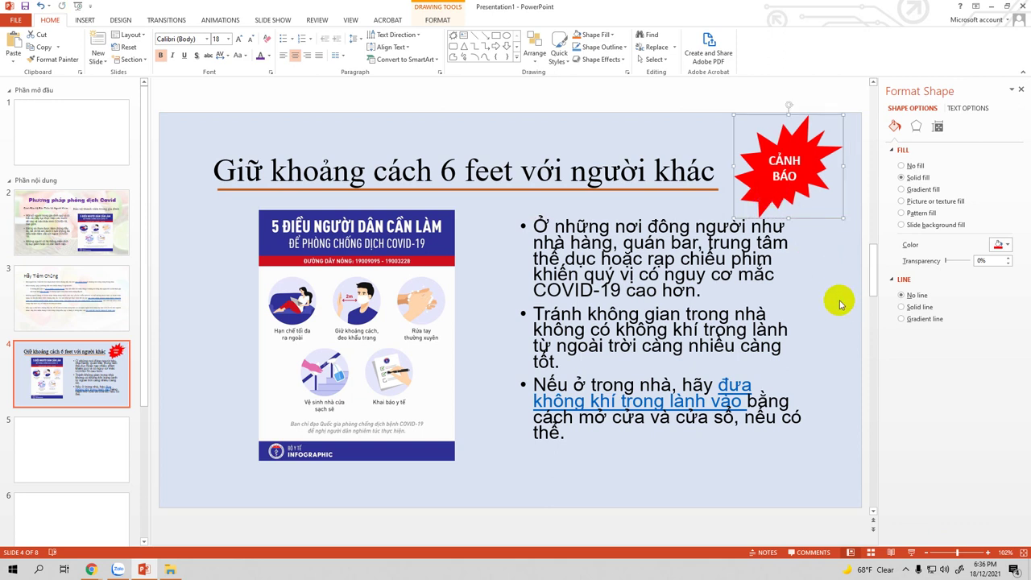
drag(842, 218, 852, 217)
click(82, 20)
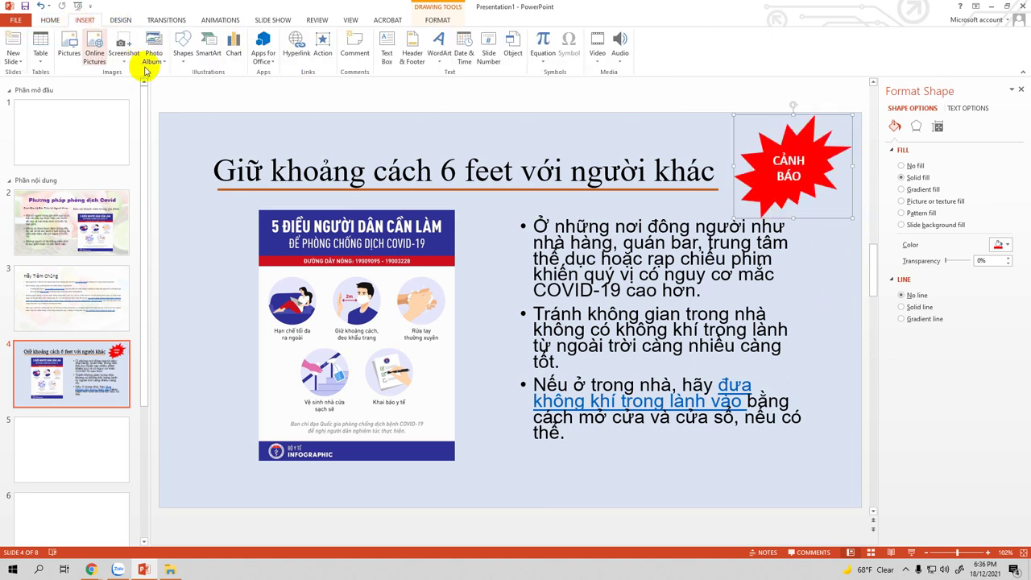
Draw a cloud callout about 2.37" by 1.76" left of the infographic and tilt it, tail at lower right.
click(182, 55)
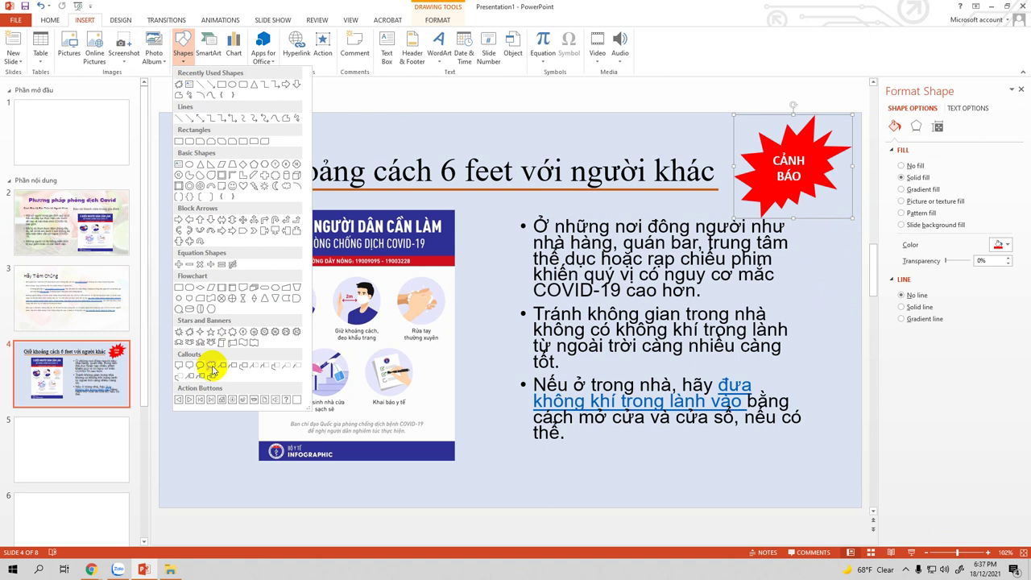
click(213, 366)
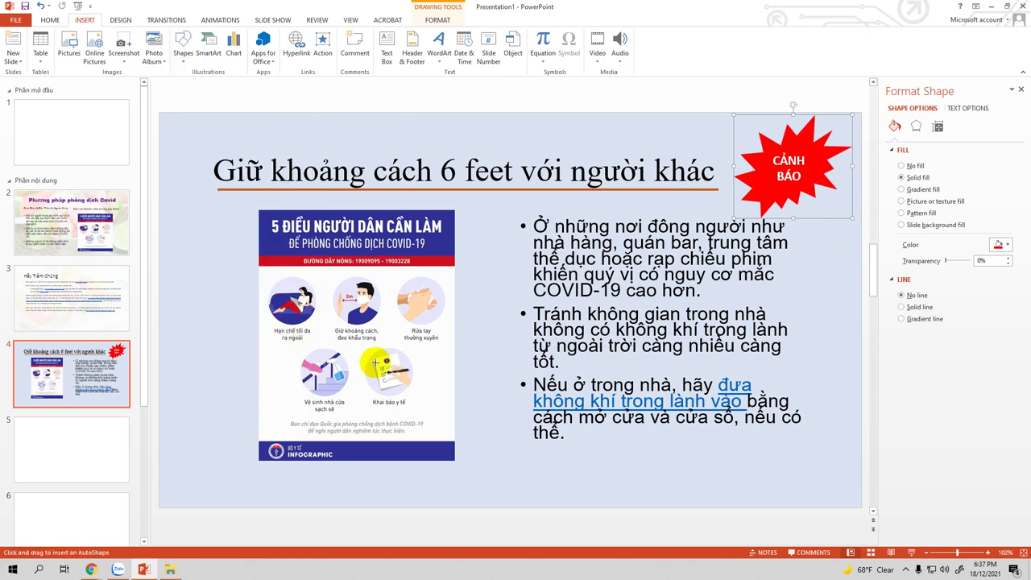
drag(432, 379, 513, 232)
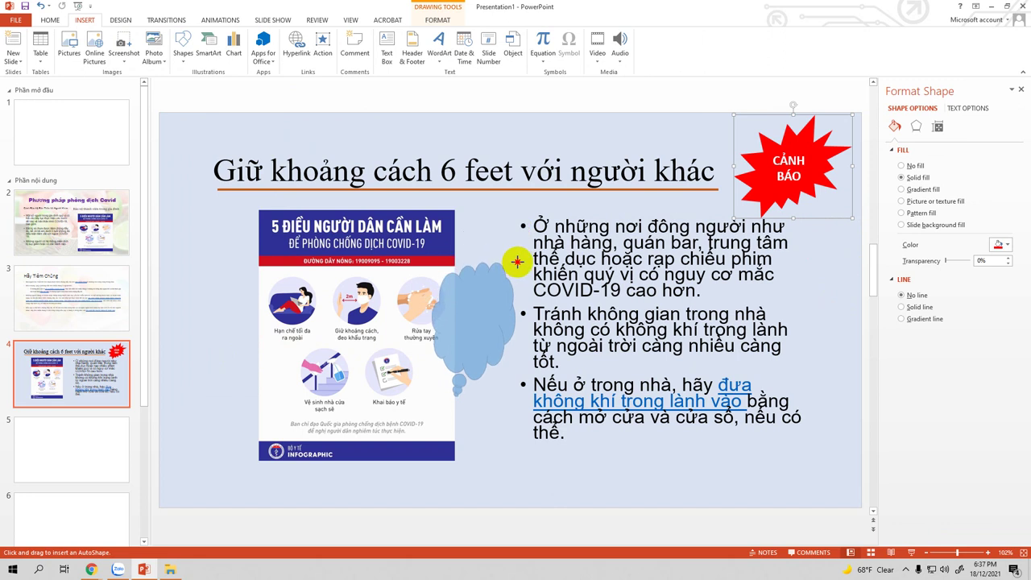
drag(513, 233, 515, 262)
mouse_move(467, 310)
mouse_down()
mouse_move(202, 287)
mouse_move(202, 296)
mouse_up()
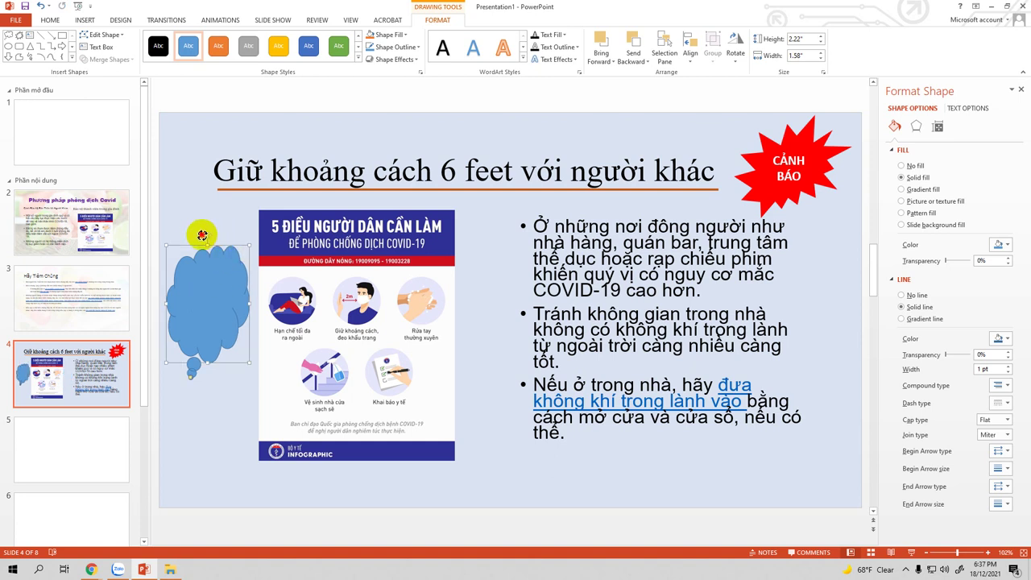
drag(202, 234, 159, 267)
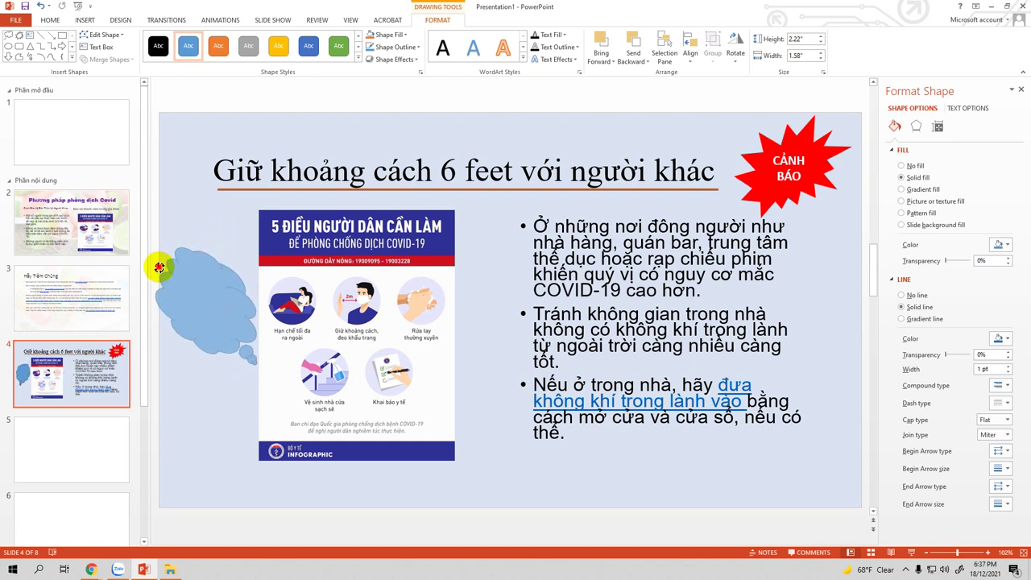
drag(160, 268, 200, 193)
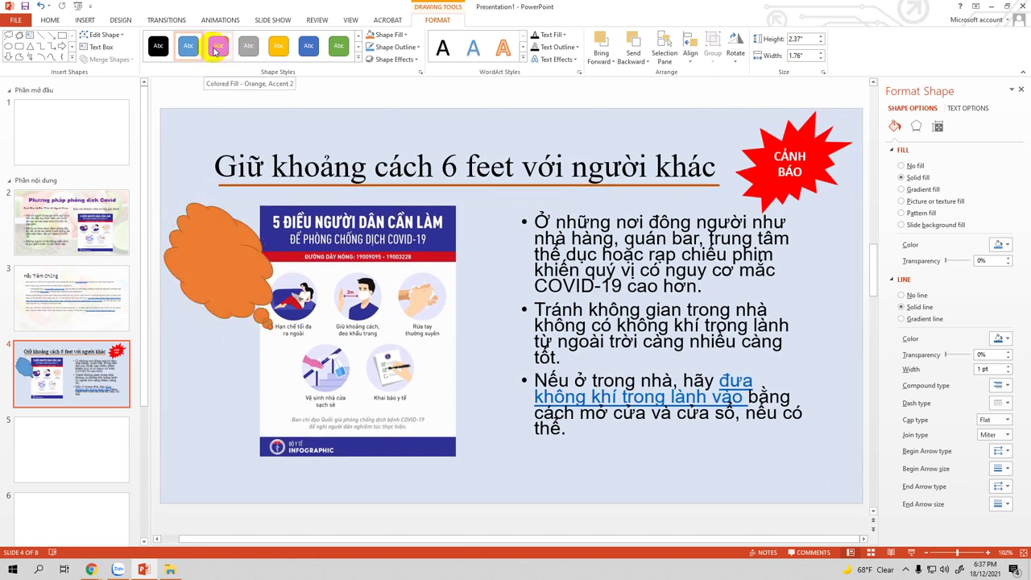
Fill the cloud callout green and write 'HÃY LÀM THEO HƯỚNG DẪN' inside it.
click(338, 46)
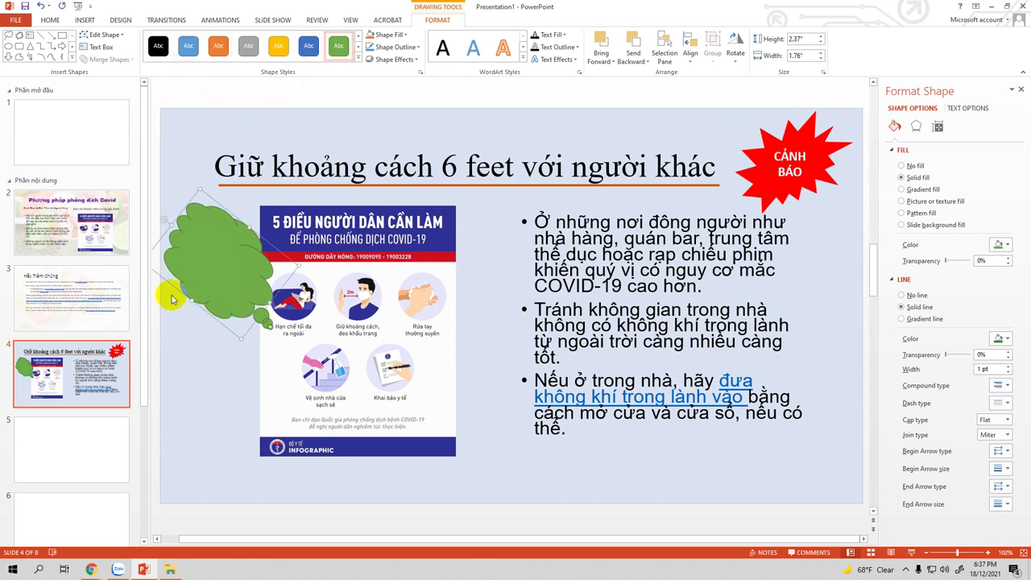
right_click(210, 259)
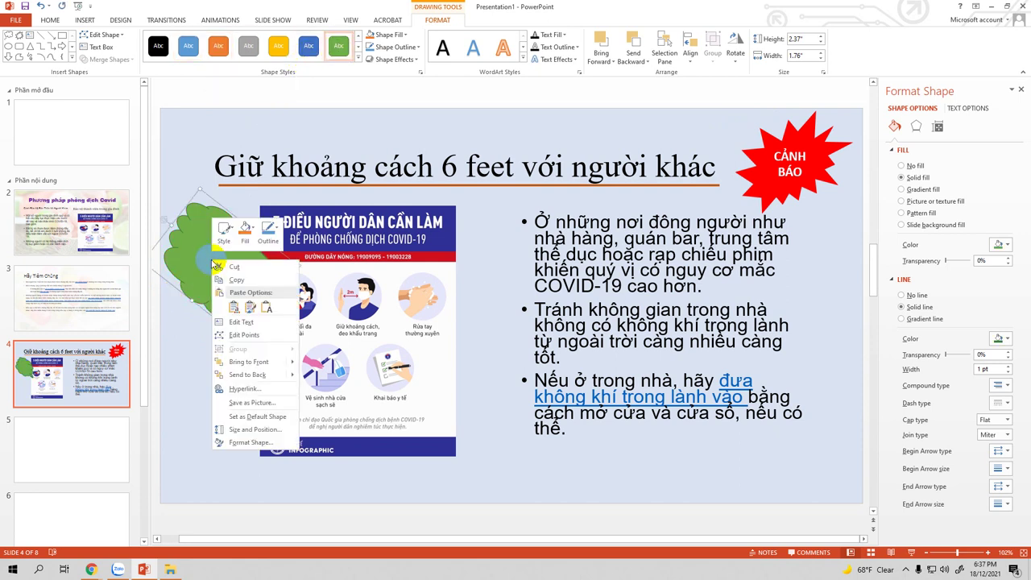
click(242, 323)
text(HÃY LÀM)
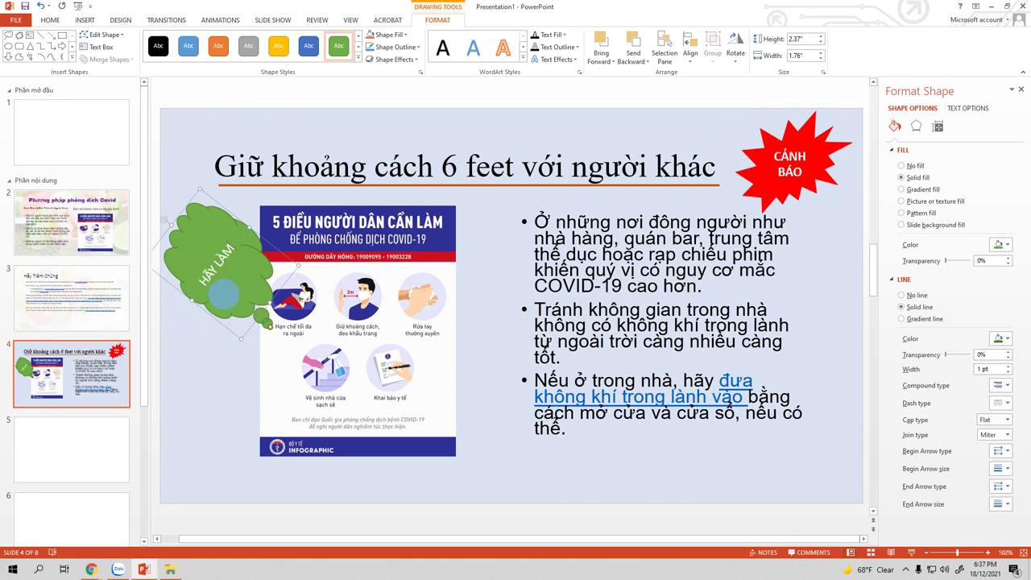
text(THEO H)
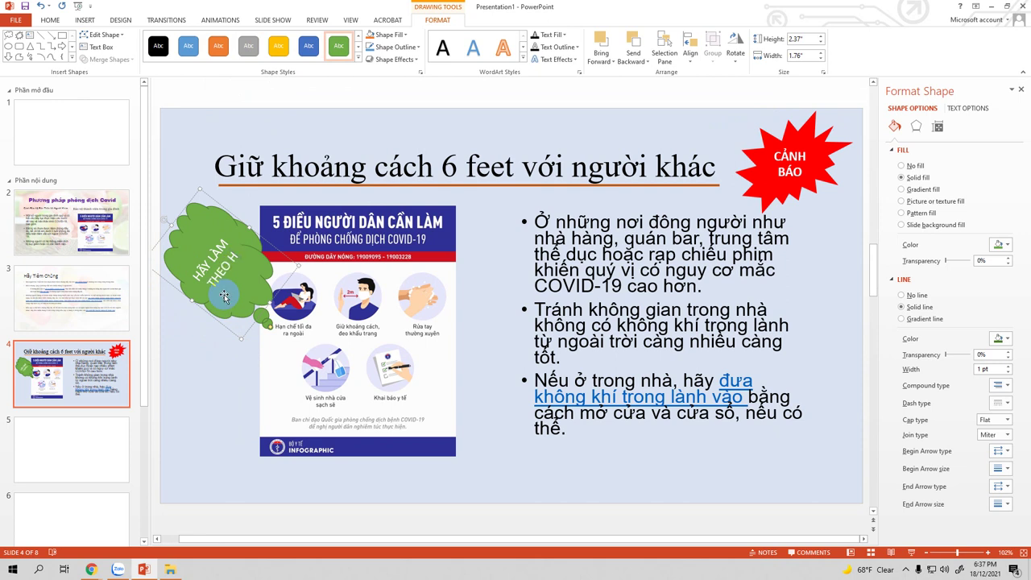
text(Ư)
text(ỚNG DẪN)
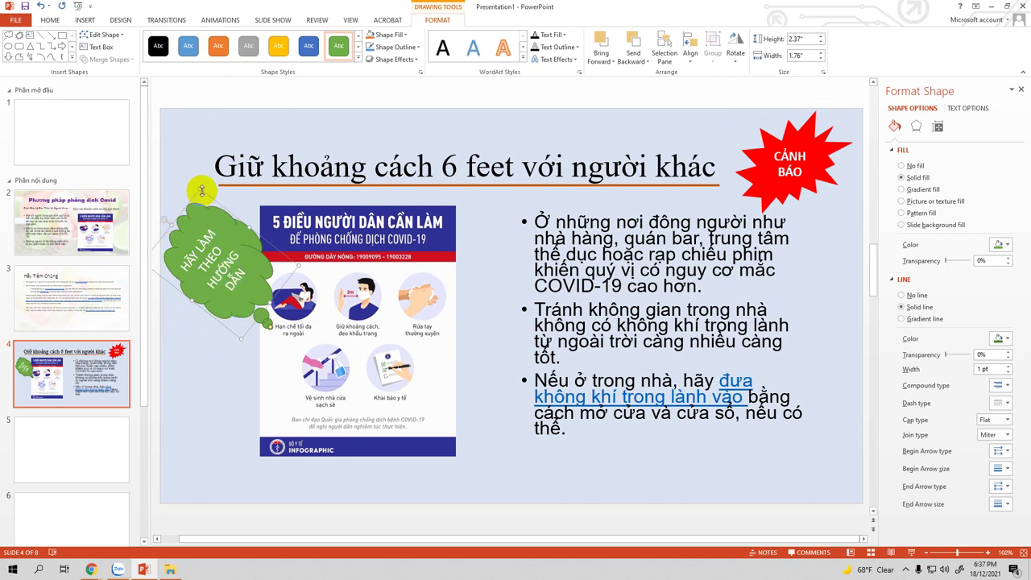
Make the cloud slightly shorter and adjust its tilt beside the infographic.
drag(200, 189, 217, 232)
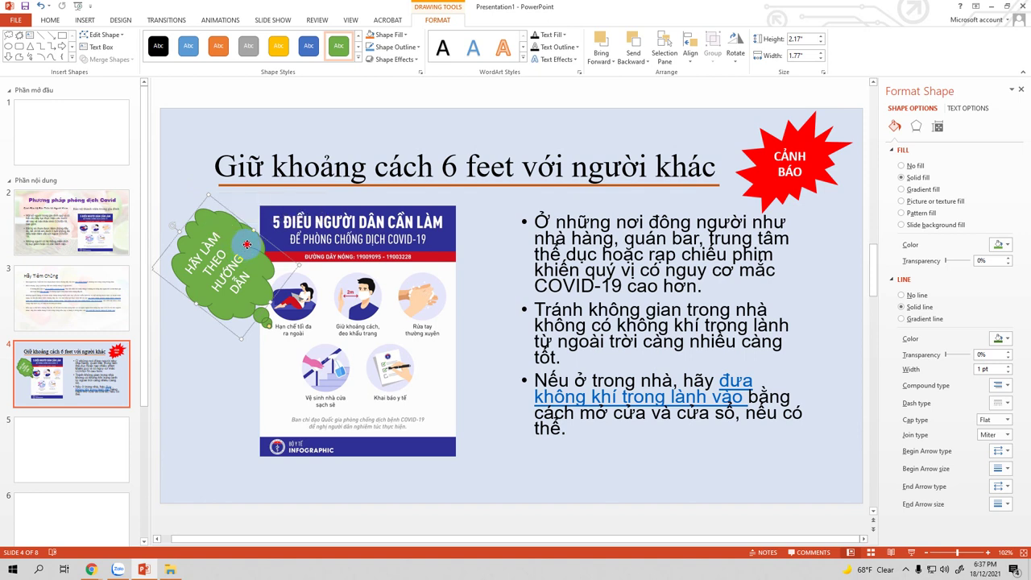
drag(246, 244, 233, 234)
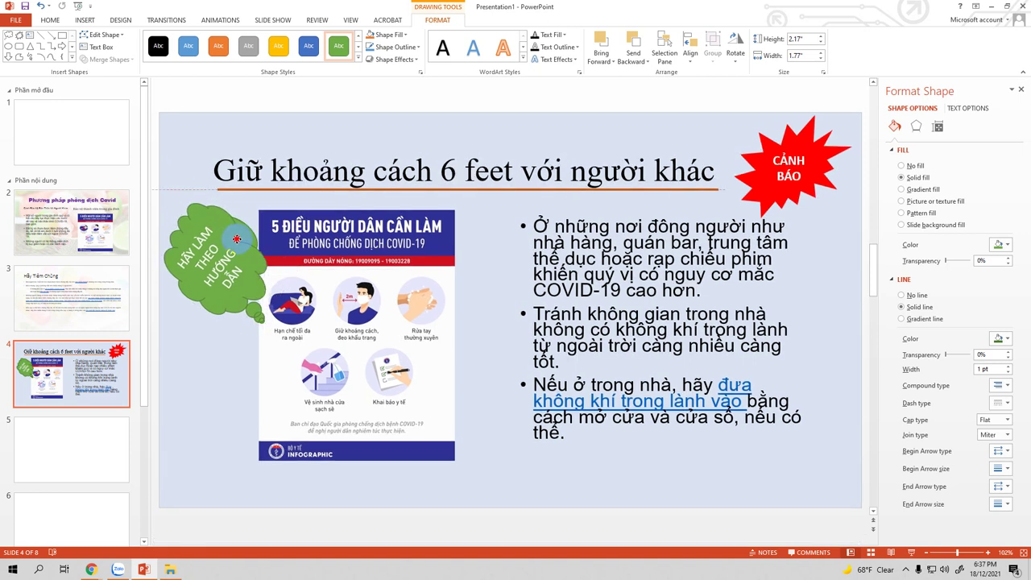
click(235, 237)
click(224, 439)
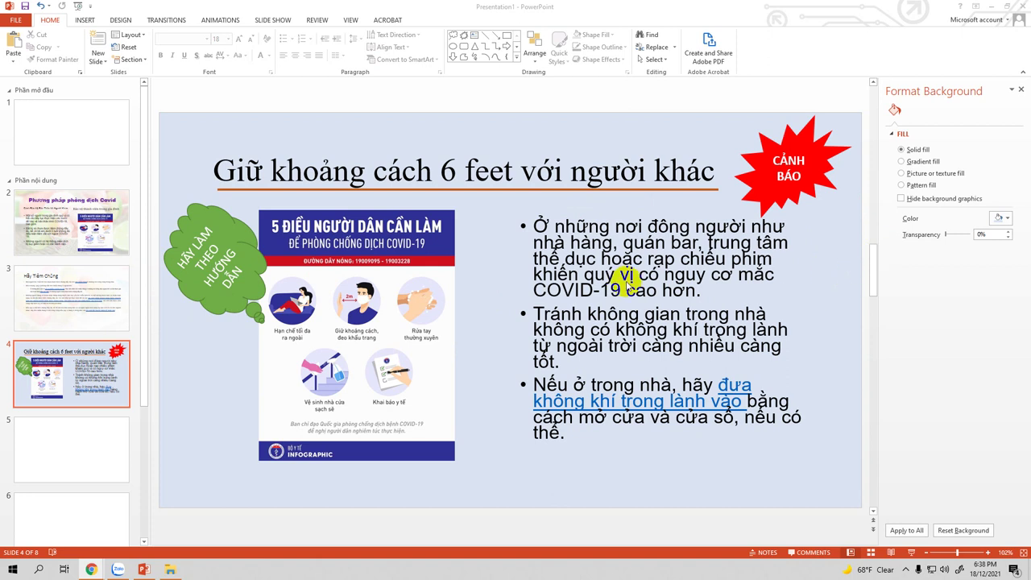
scroll(76, 315, down, 2)
scroll(75, 260, up, 2)
scroll(76, 258, down, 2)
scroll(81, 261, up, 3)
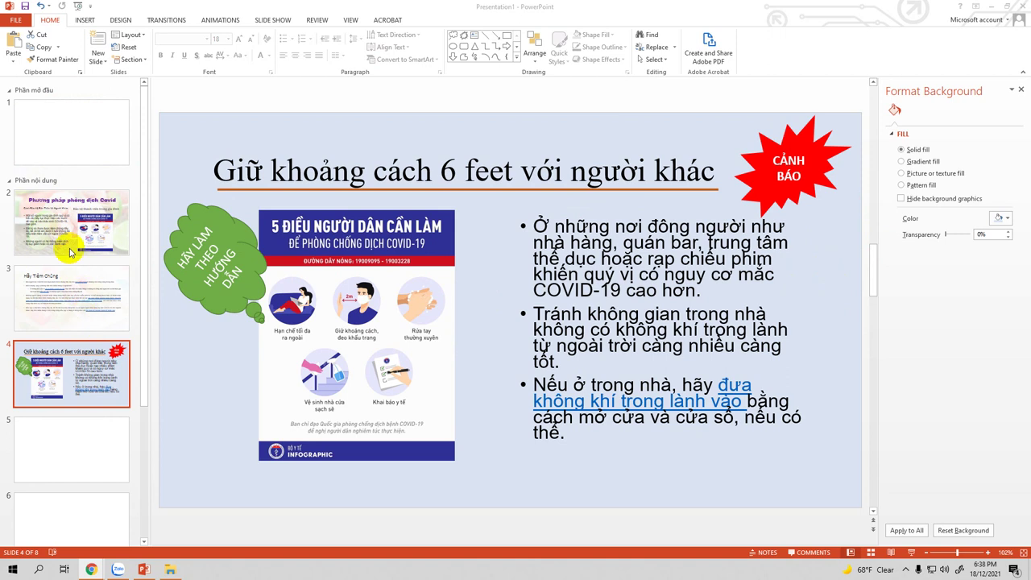
scroll(75, 258, down, 1)
scroll(75, 257, up, 1)
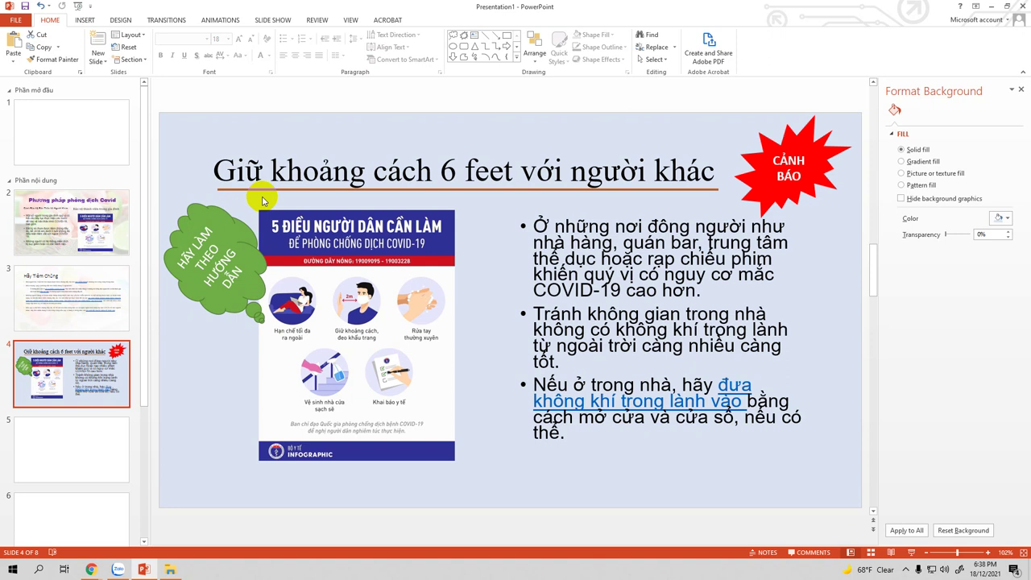
Set the three bullets' line spacing to a larger Multiple value so they fit beside the infographic.
click(303, 192)
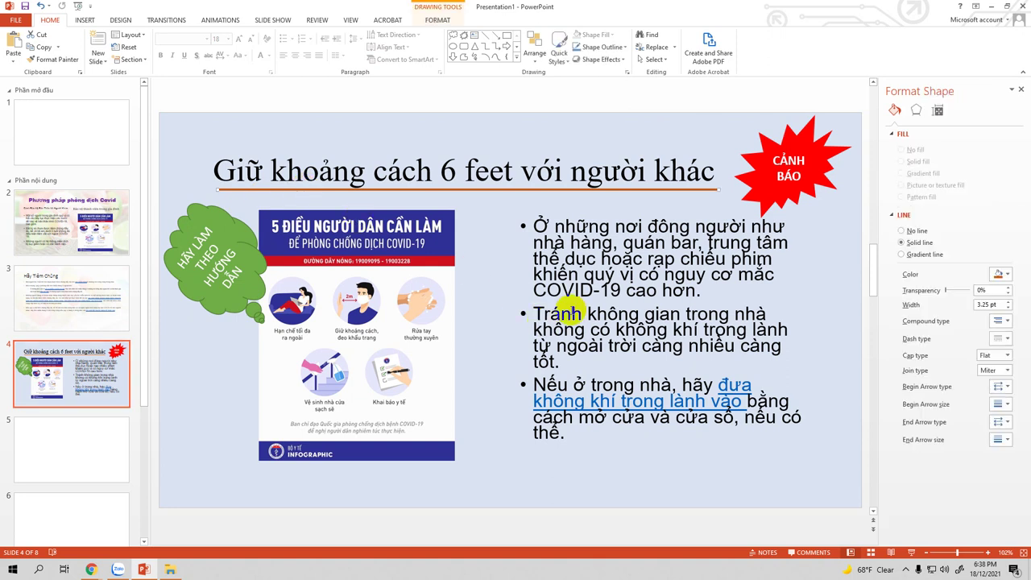
drag(539, 226, 707, 435)
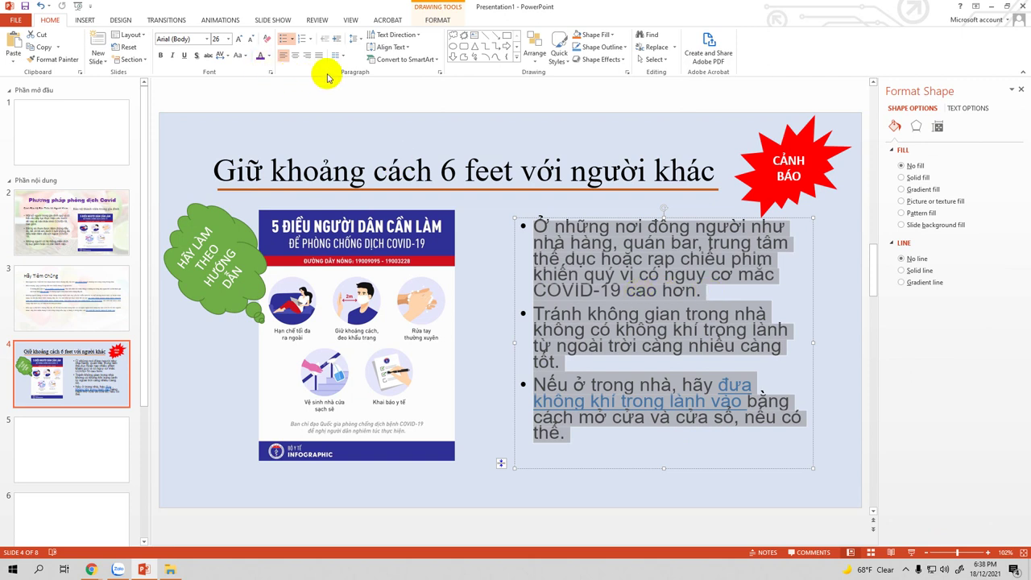
click(439, 71)
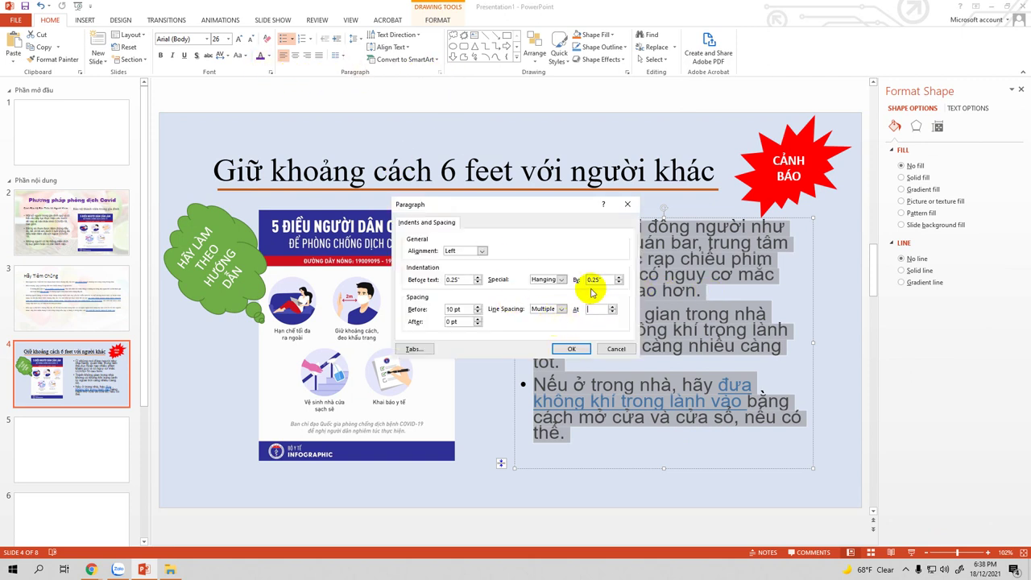
text(1.4)
key(Return)
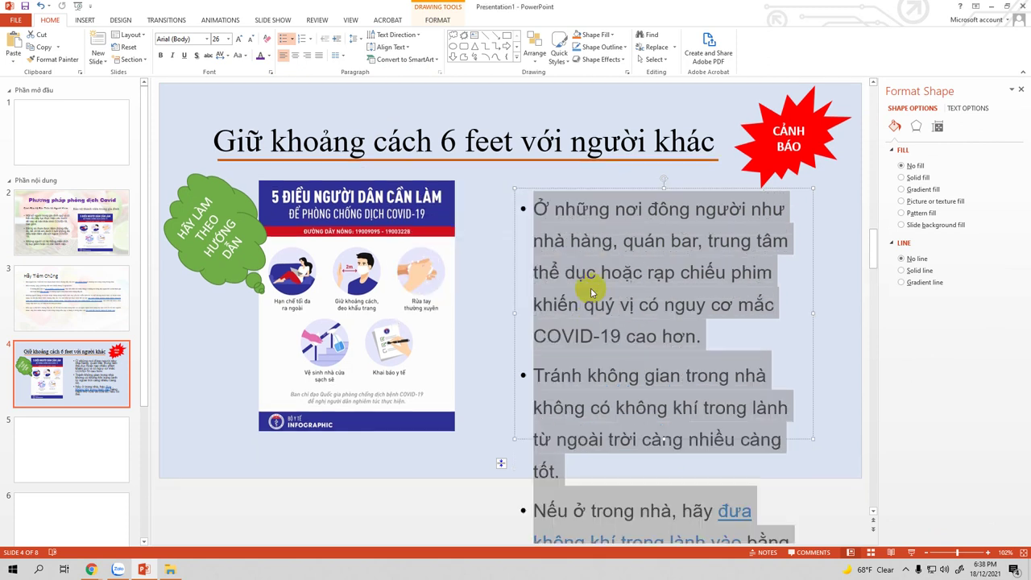
click(586, 466)
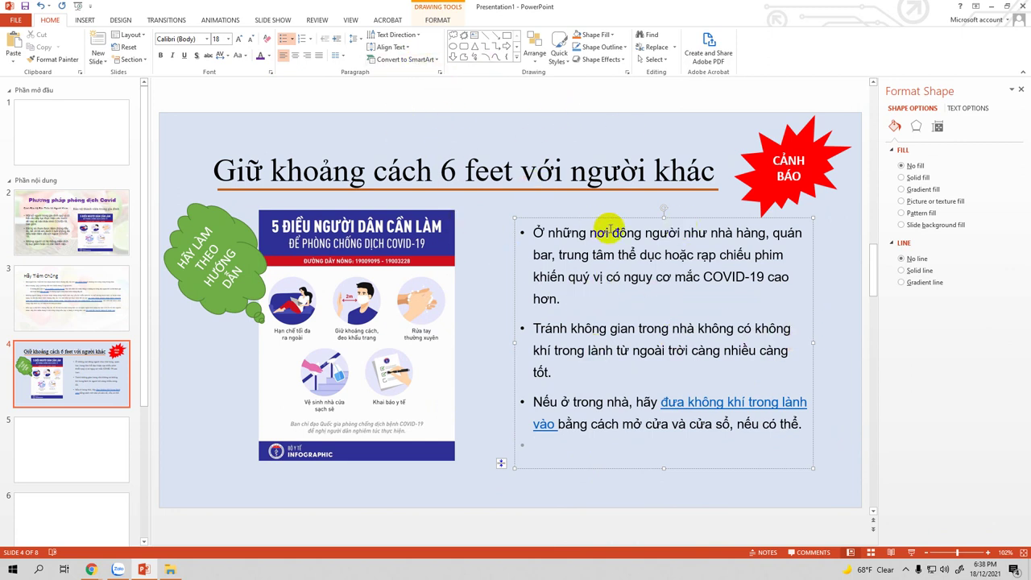
click(839, 371)
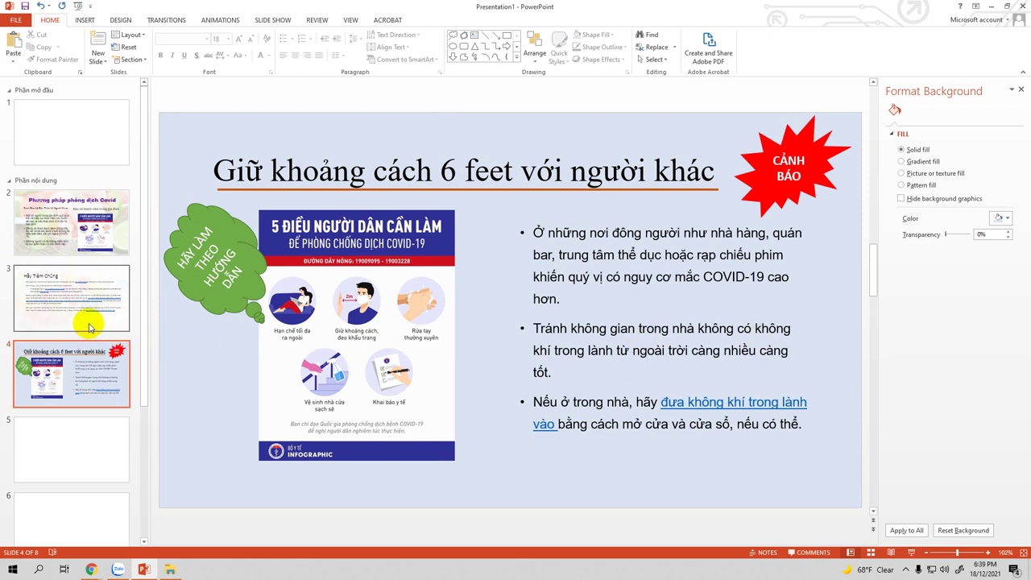
Give slide 5 a picture fill background using the foody-mobile-kem-dua image.
right_click(101, 464)
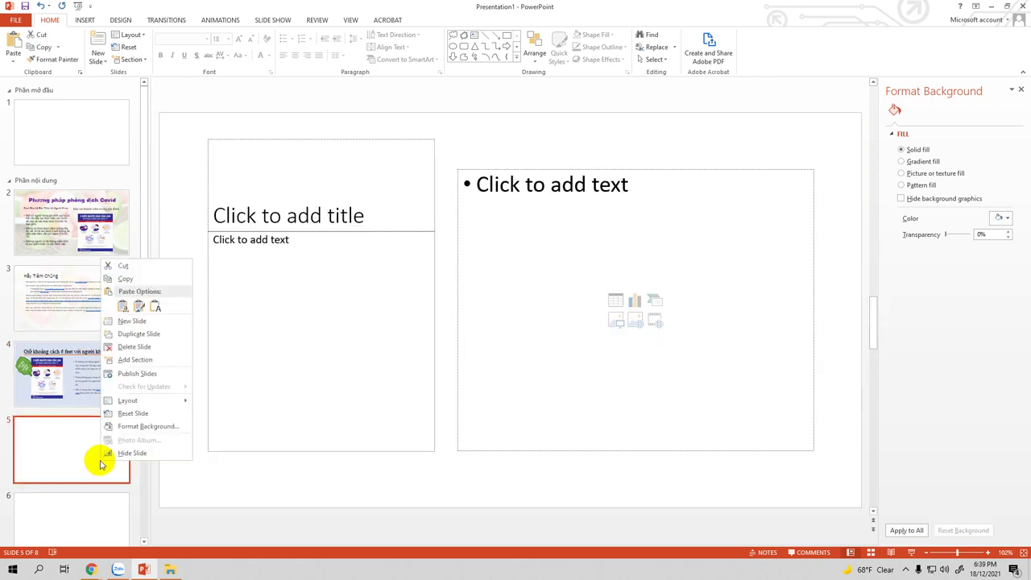
click(123, 433)
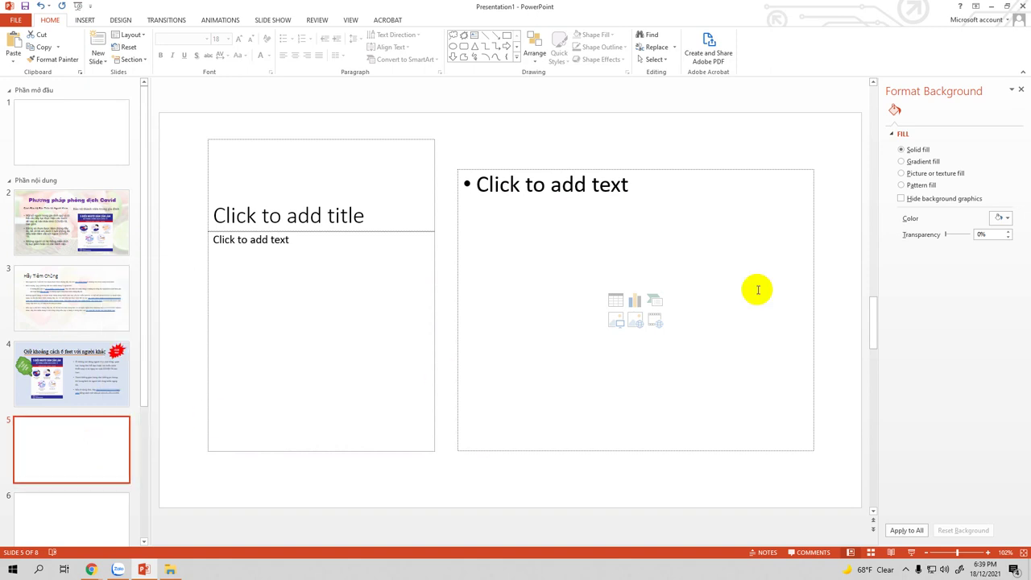
click(903, 174)
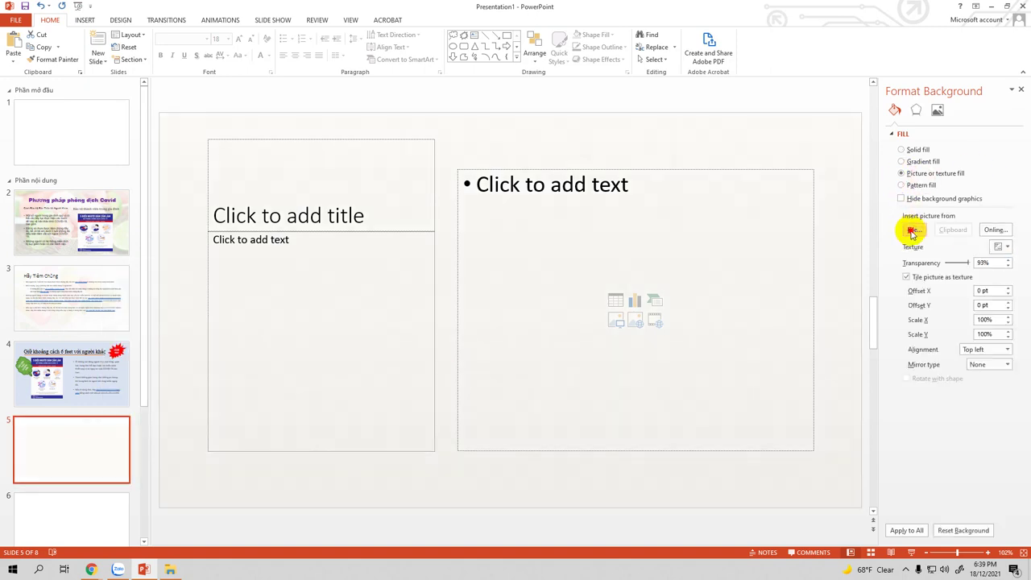
click(913, 232)
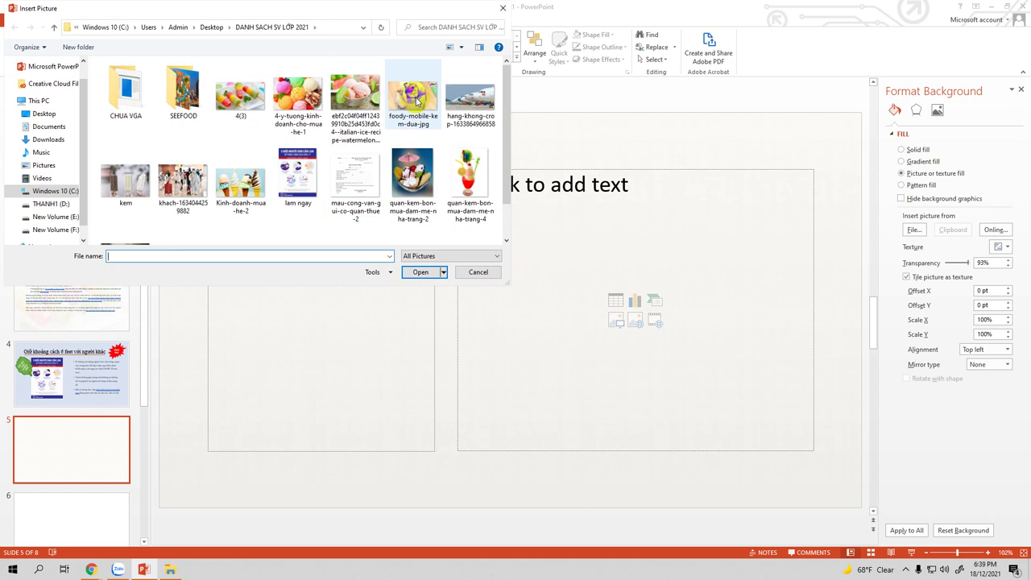
double_click(416, 100)
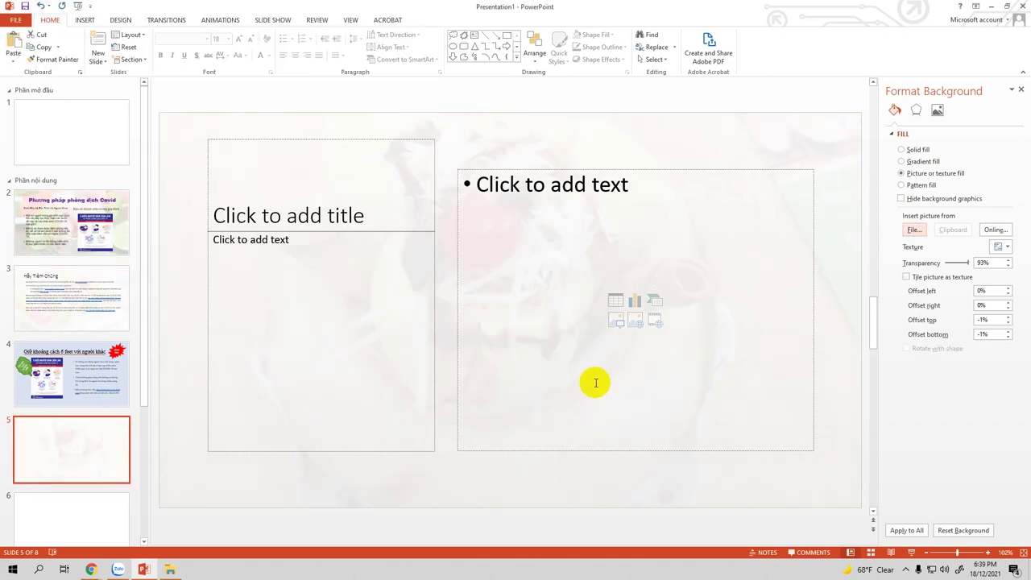
Look over slides 2, 3 and 4, ending back on slide 2.
click(51, 228)
click(50, 295)
click(61, 362)
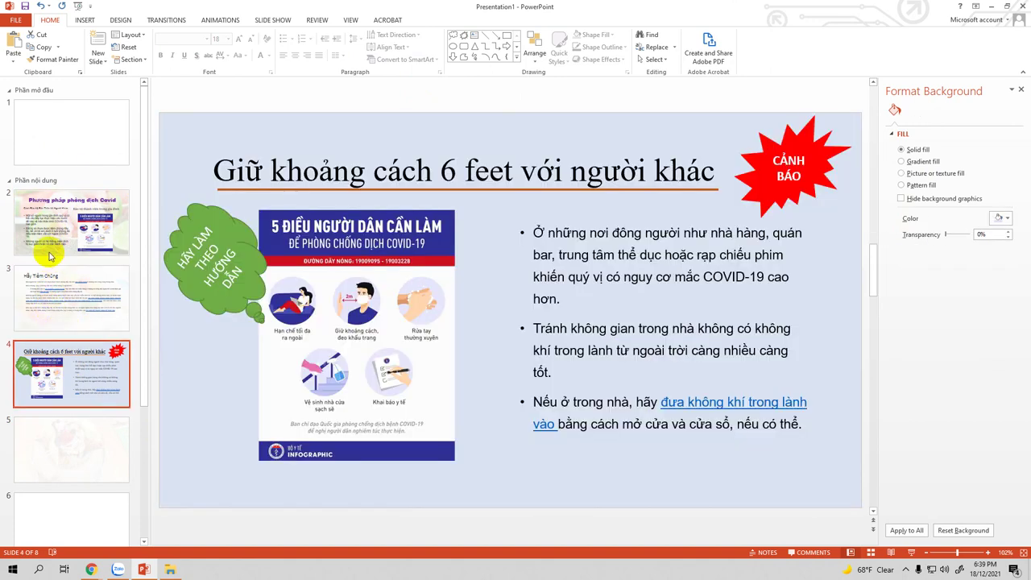
click(50, 228)
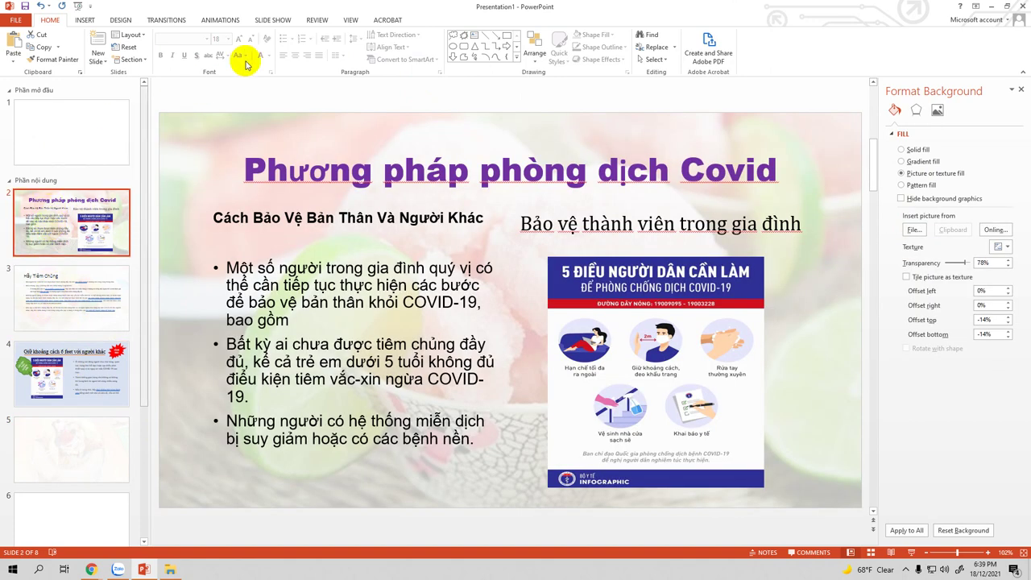
click(272, 20)
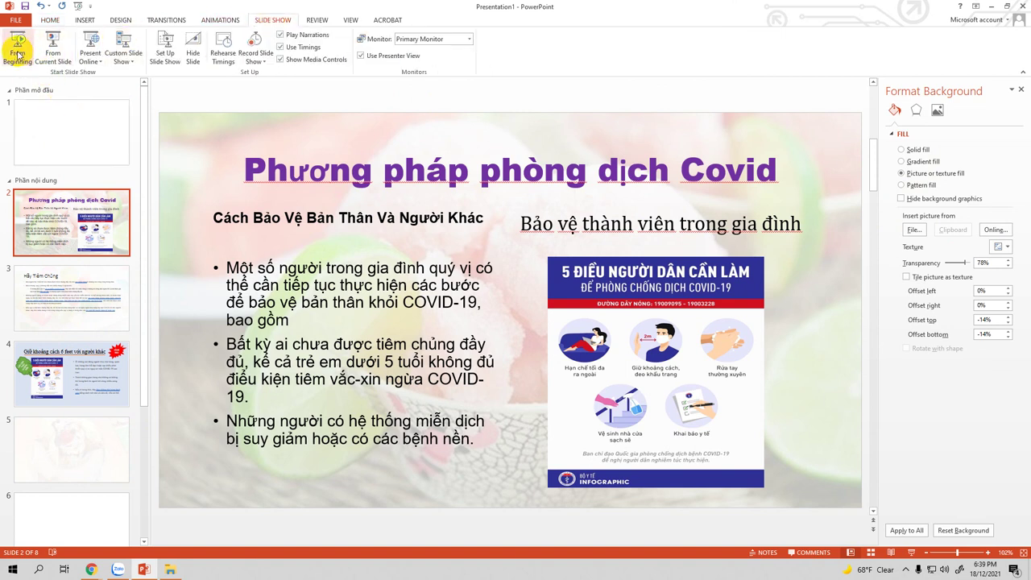
click(17, 53)
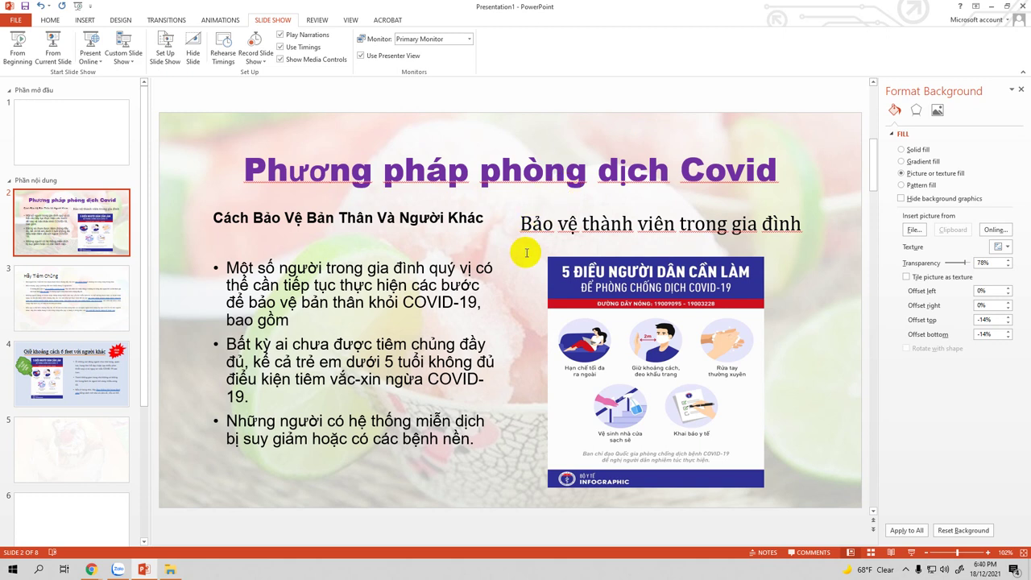
click(409, 168)
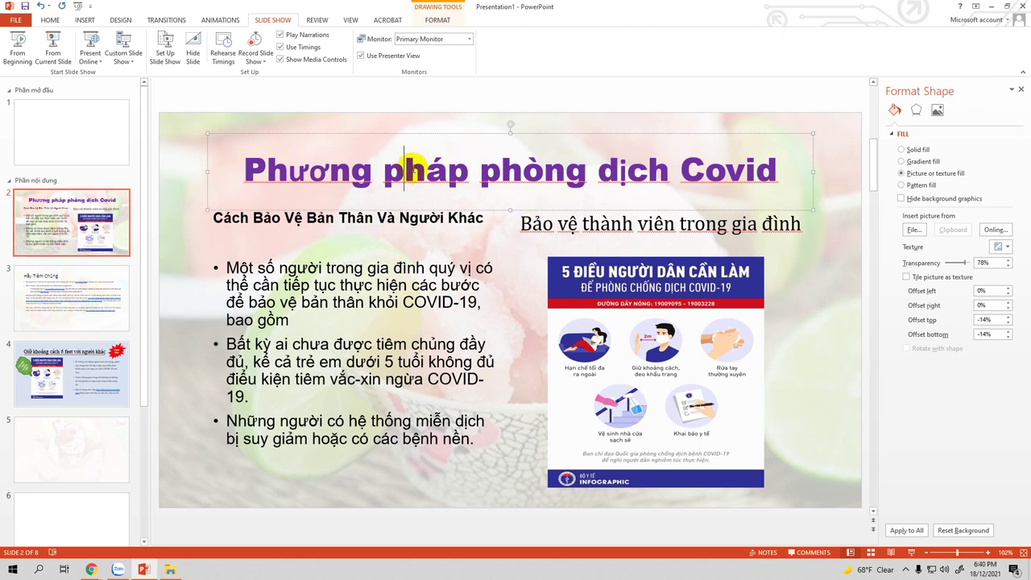
Preview Fade, Push, Split, Random Bars, Cut and Fall Over, then apply Drape to slide 2.
click(165, 21)
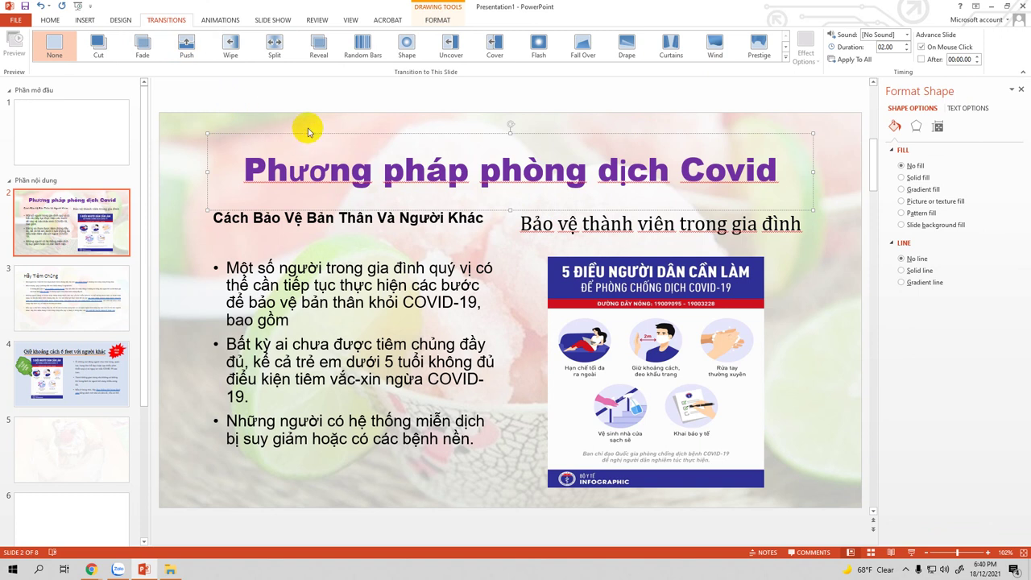
click(142, 48)
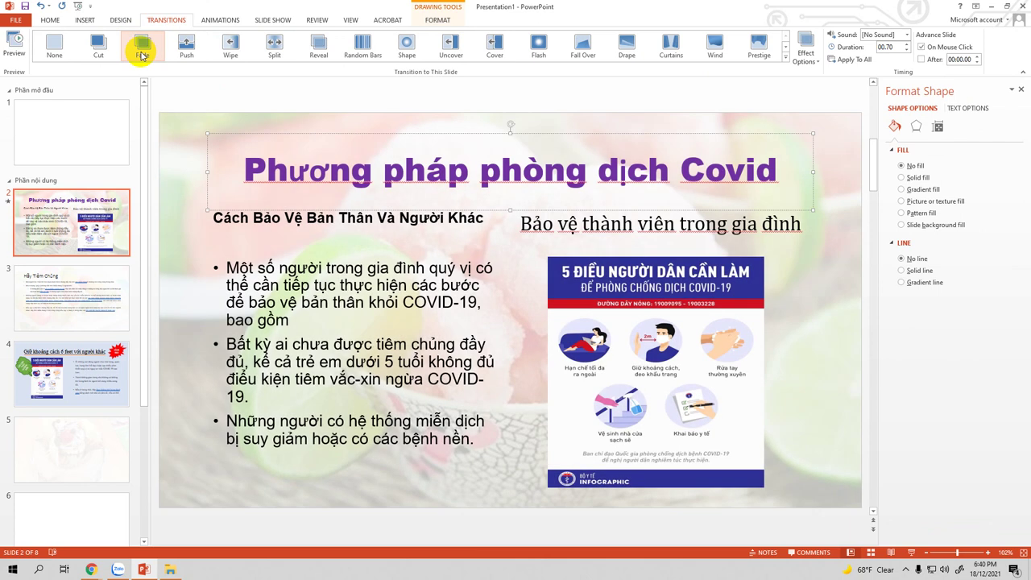
click(188, 53)
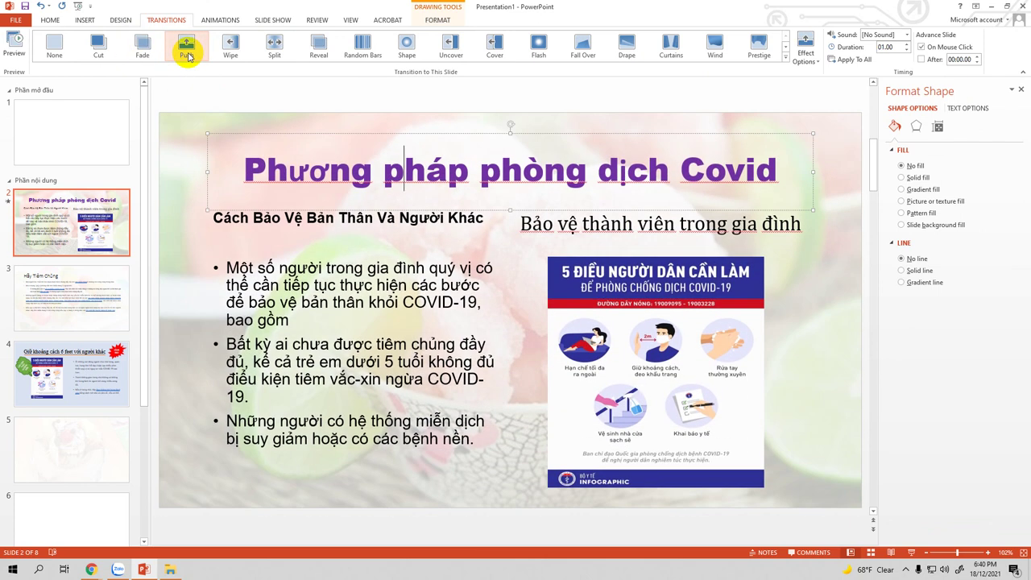
click(272, 51)
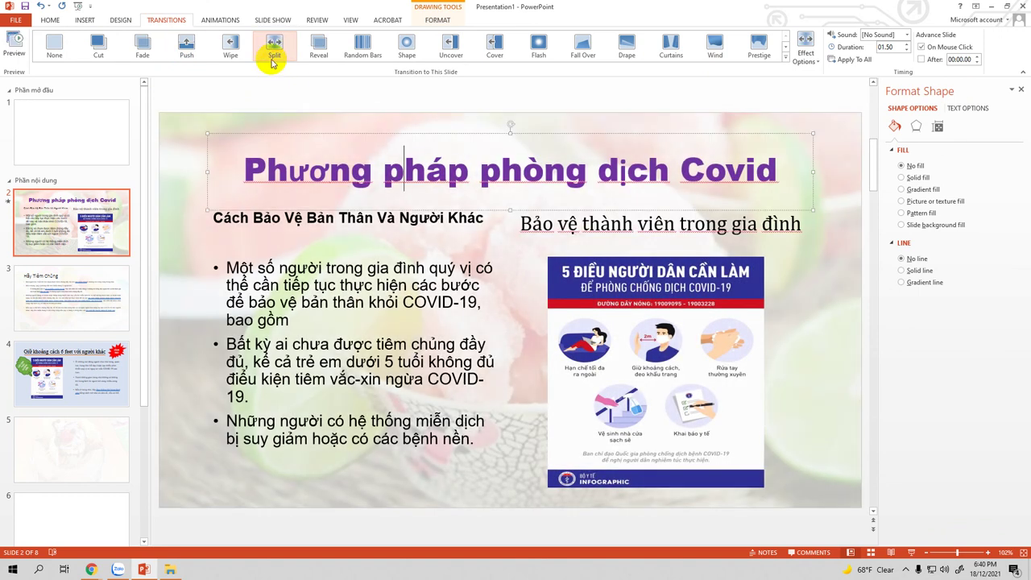
click(360, 48)
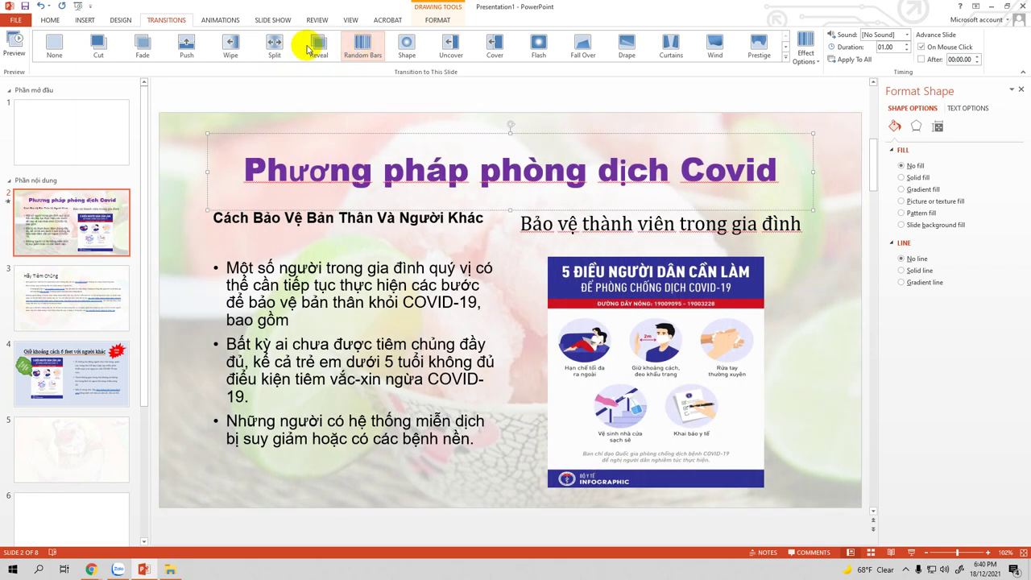
click(98, 56)
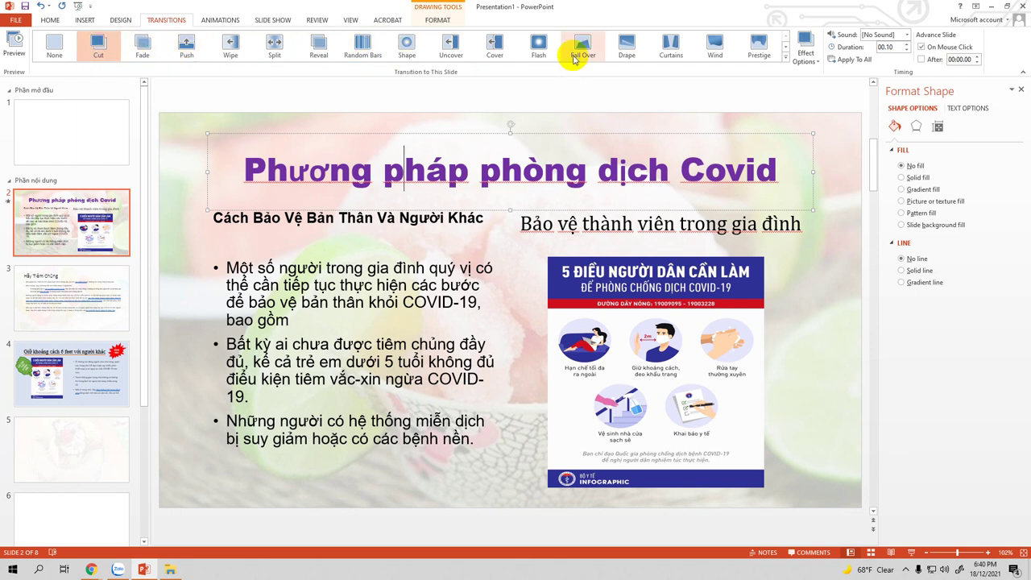
click(576, 53)
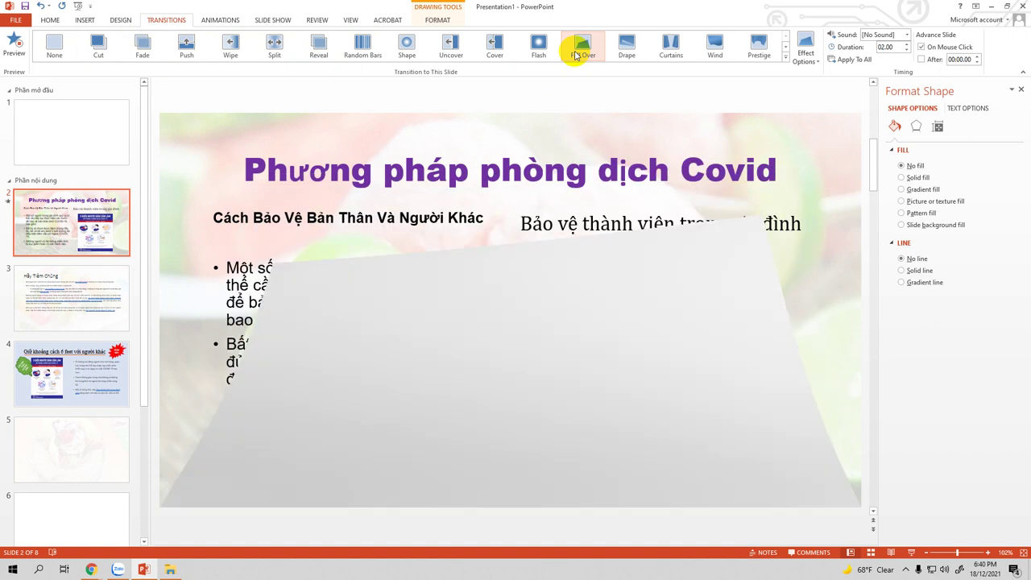
click(628, 51)
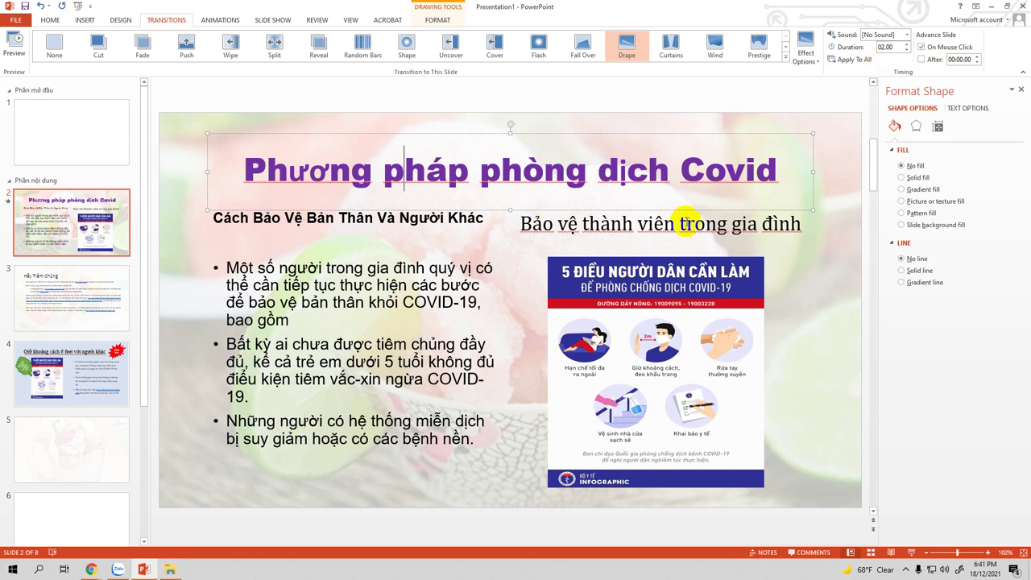
Set the Drape transition's duration to 30.00 seconds.
click(885, 47)
text(030)
key(Return)
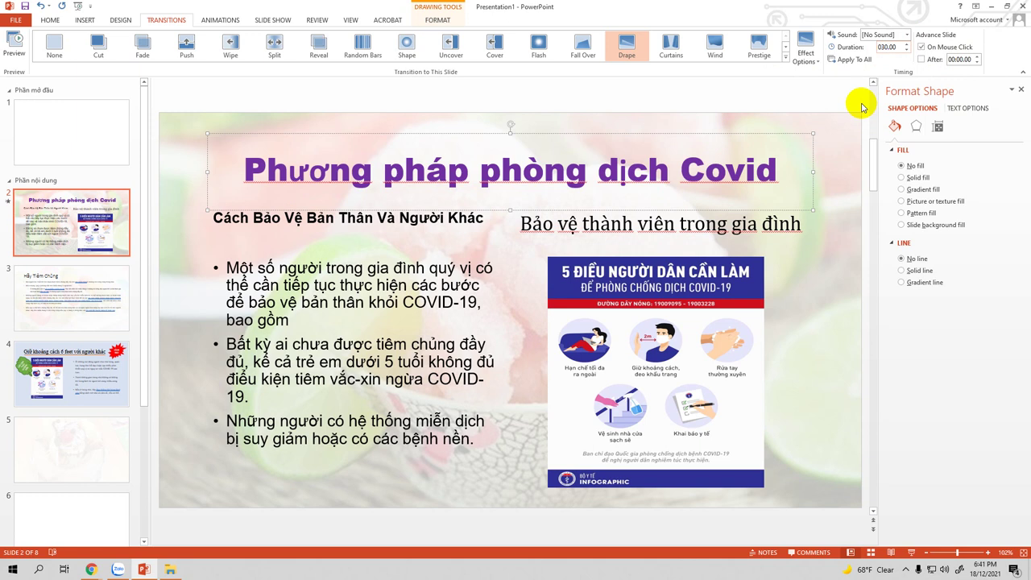
click(886, 46)
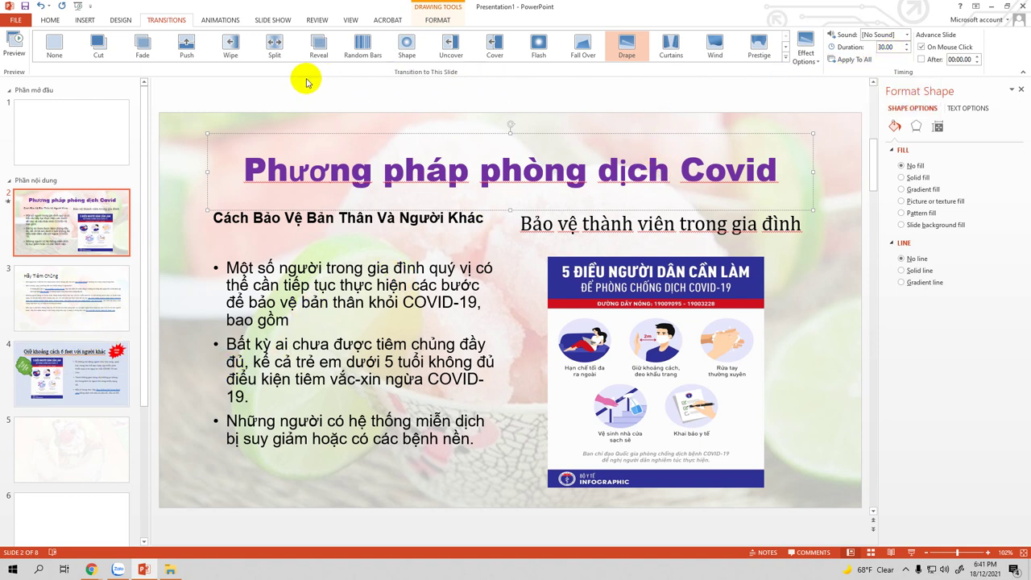
click(273, 20)
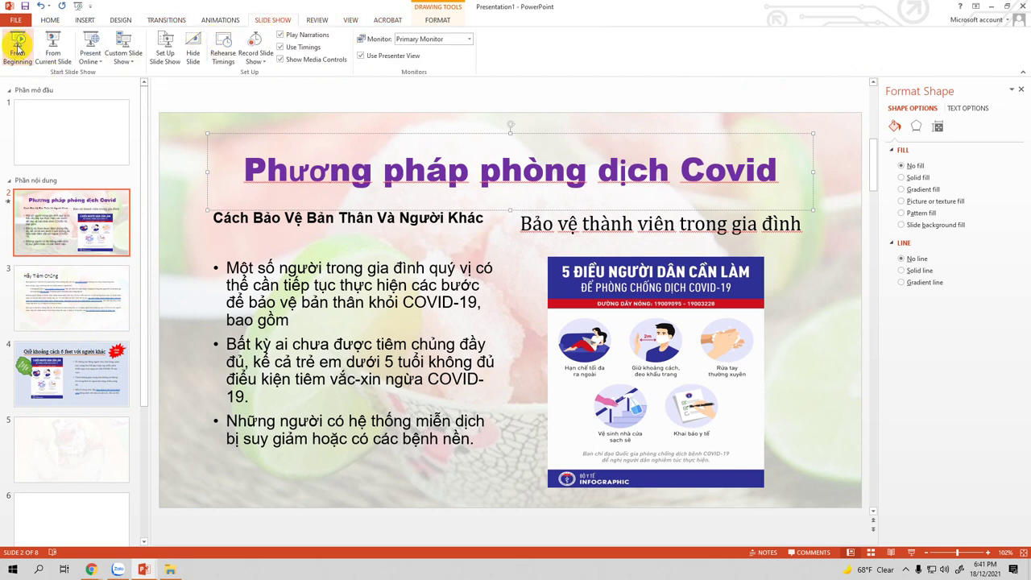
click(18, 44)
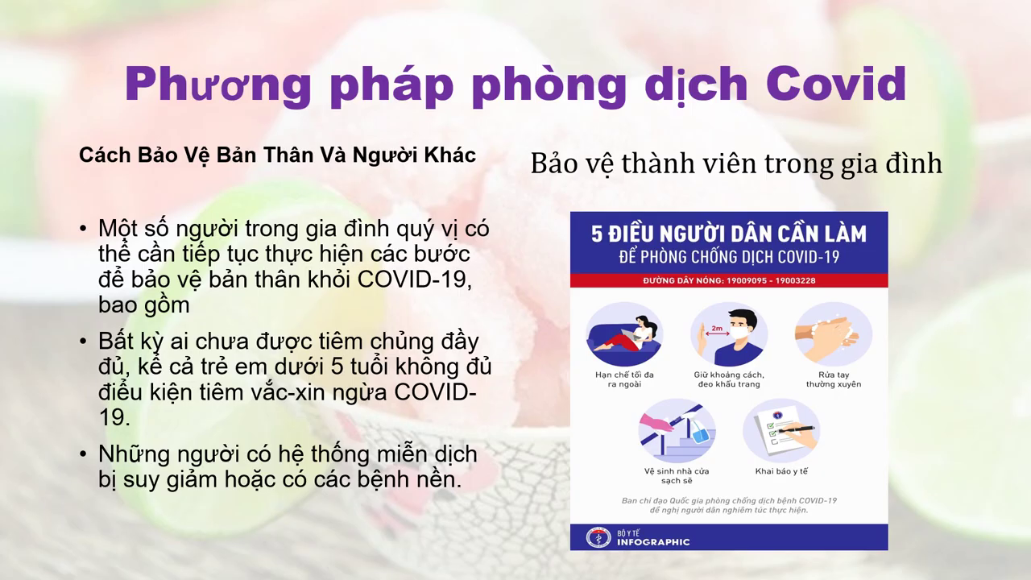
key(Right)
key(Right)
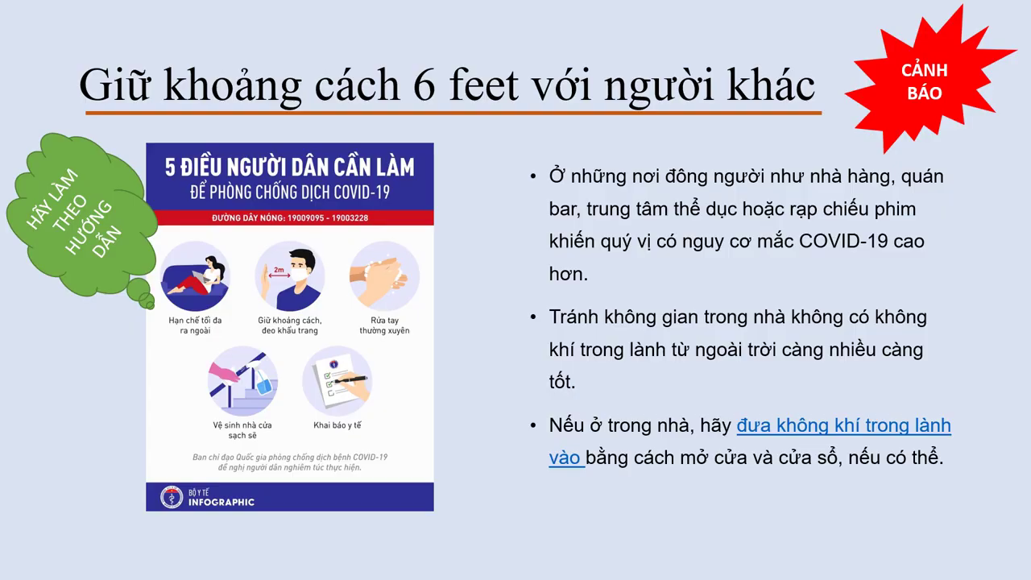
key(Right)
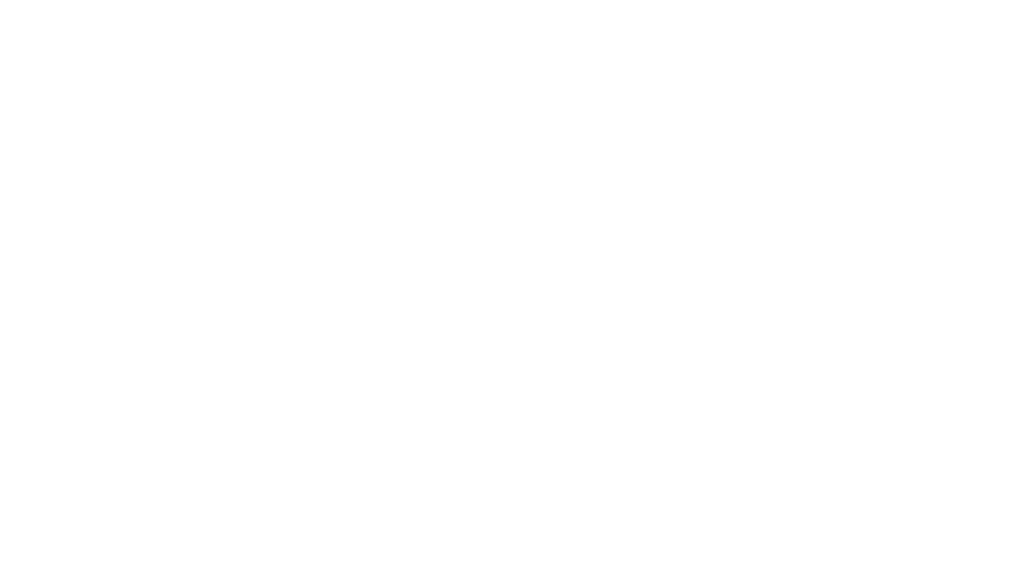
key(Escape)
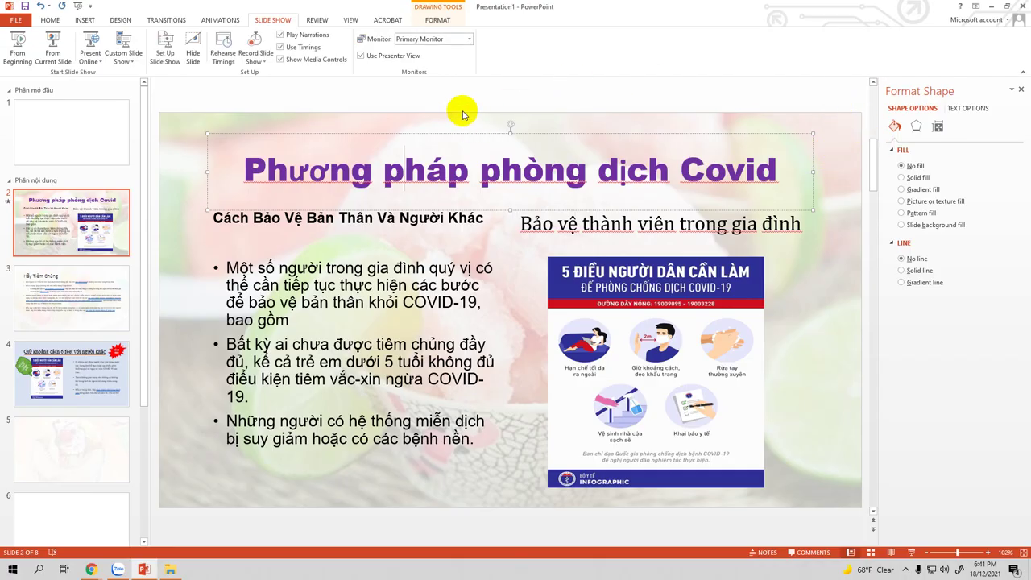
Apply the Fall Over transition with a 30.00-second duration to all slides.
click(450, 117)
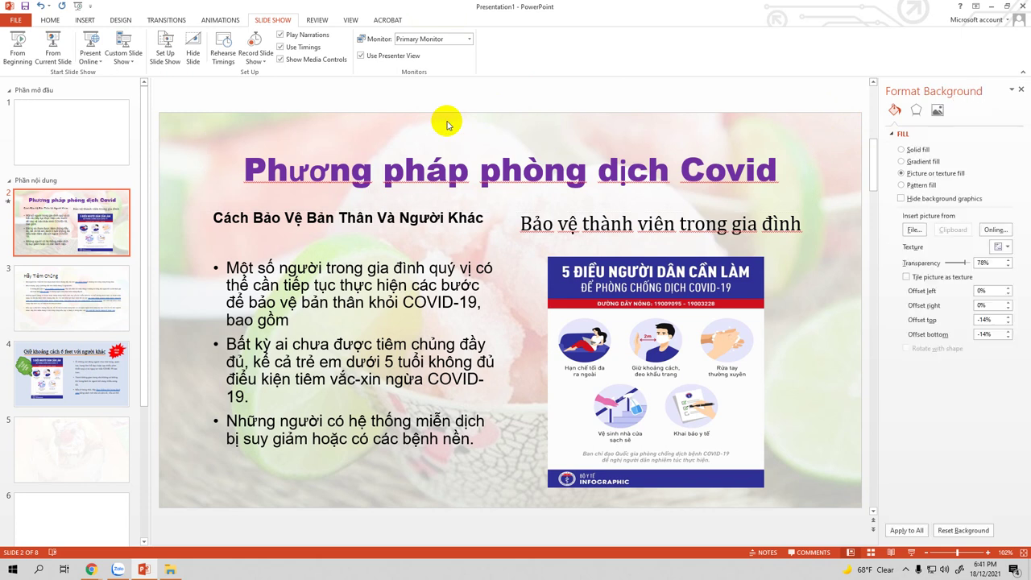
click(163, 20)
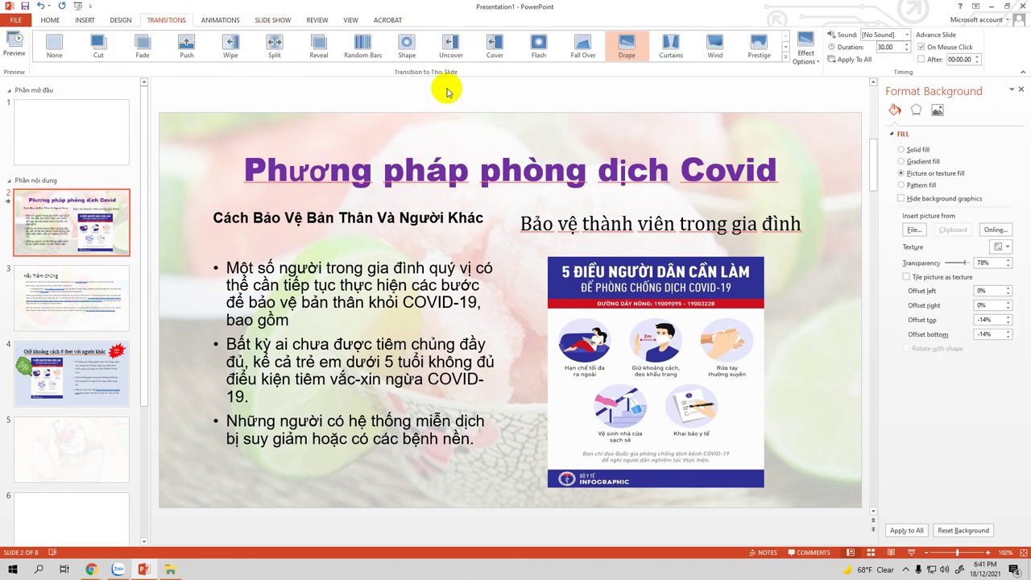
click(582, 54)
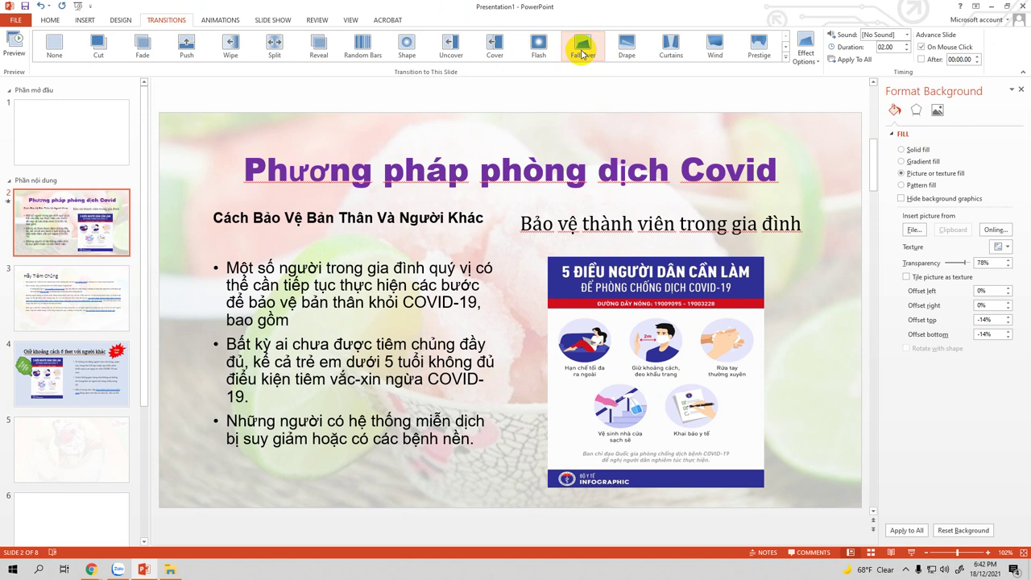
click(894, 50)
key(BackSpace)
text(30)
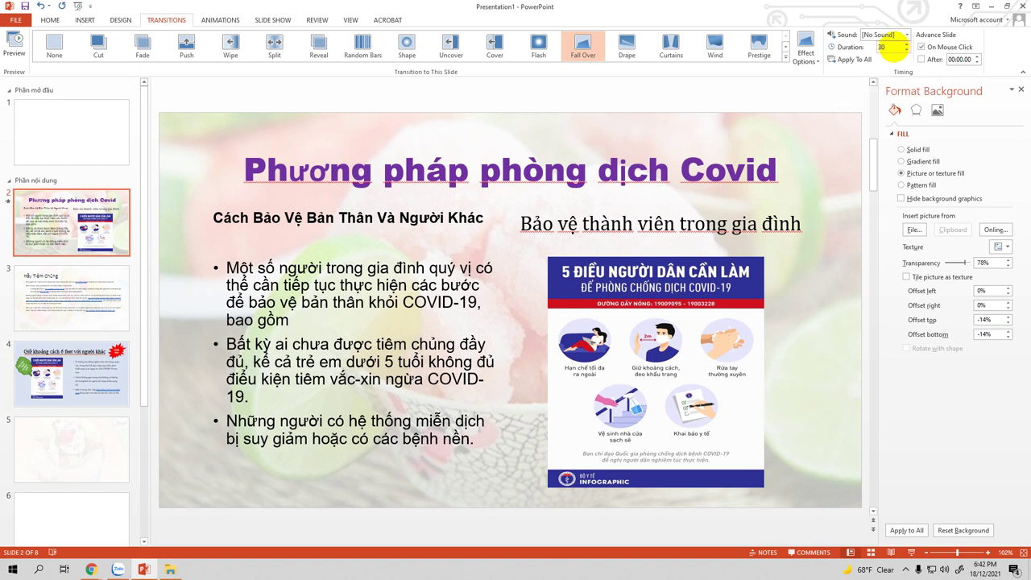
click(838, 59)
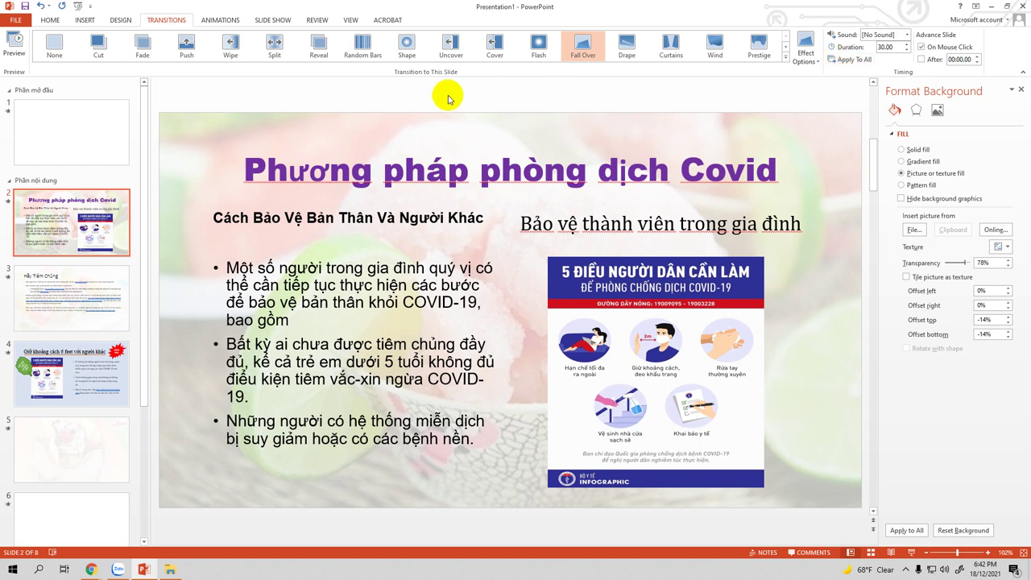
key(F5)
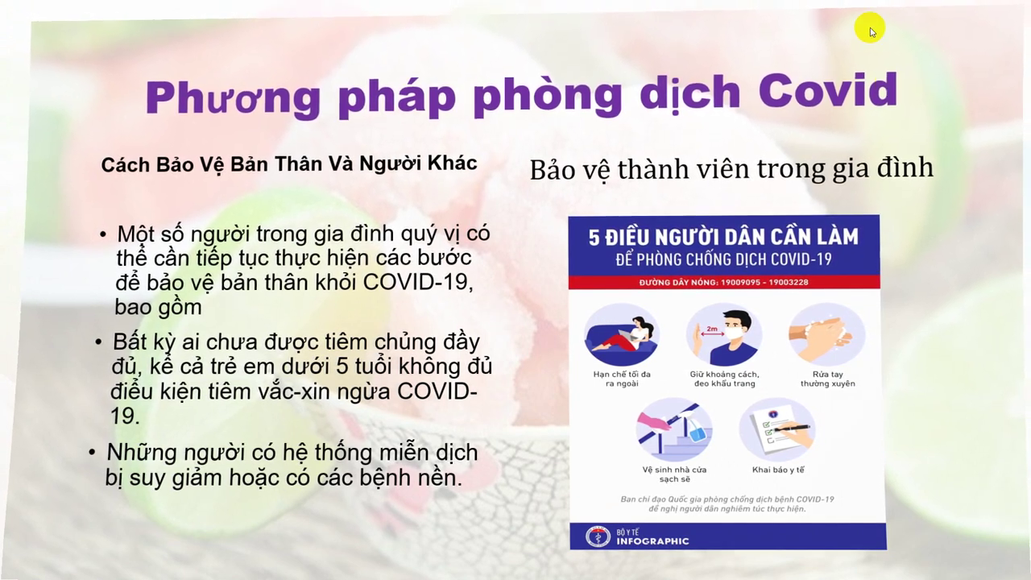
Leave the slide show, try Curtains and Prestige, and give slide 2 Wind at 02.00 seconds.
key(Escape)
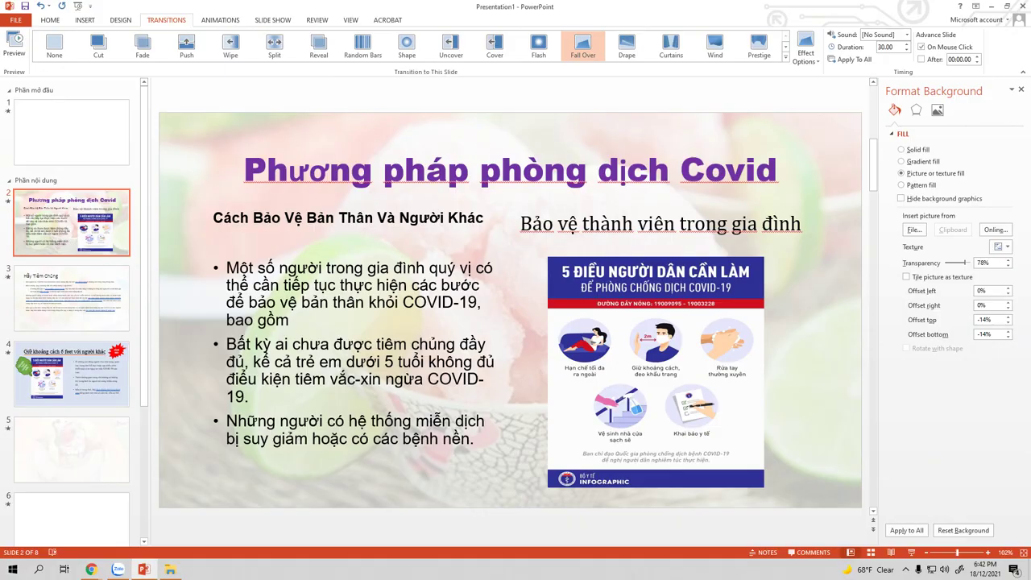
click(885, 46)
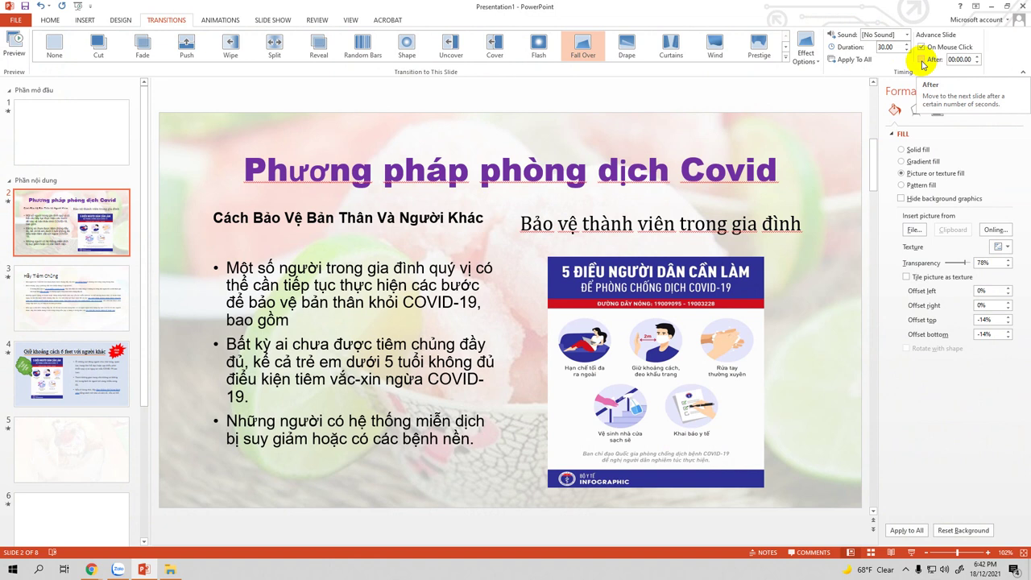
click(670, 49)
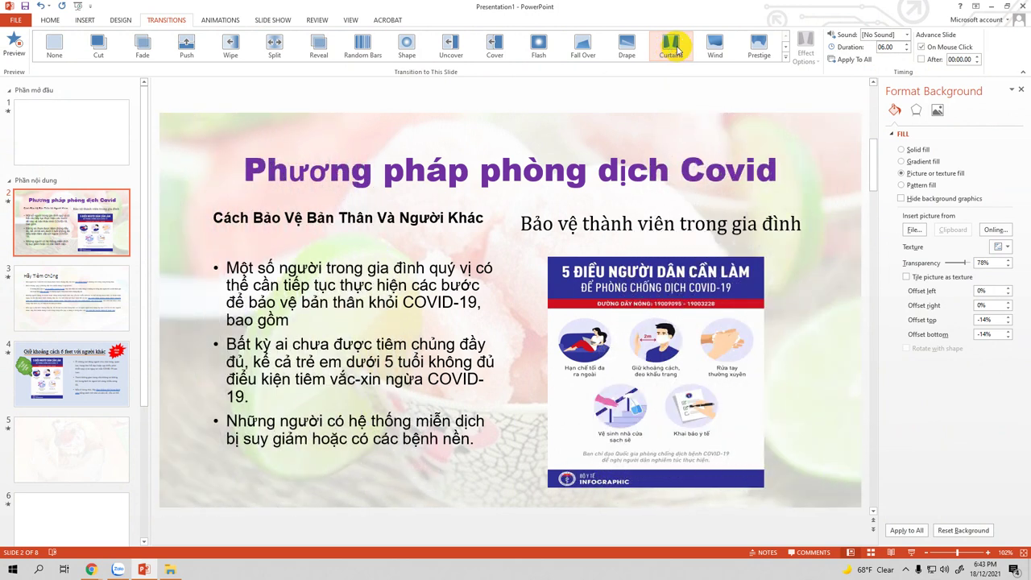
click(671, 52)
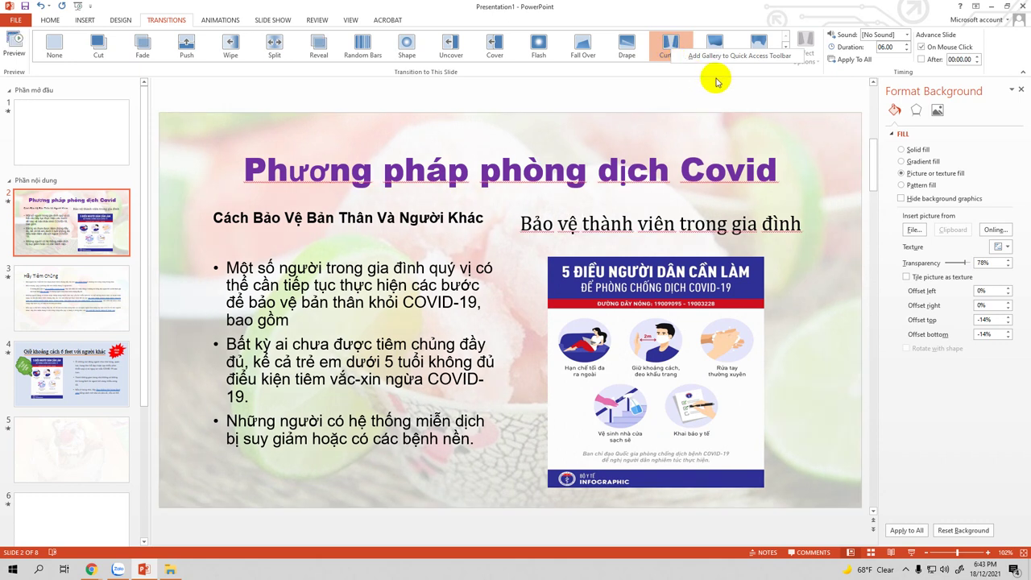
click(714, 49)
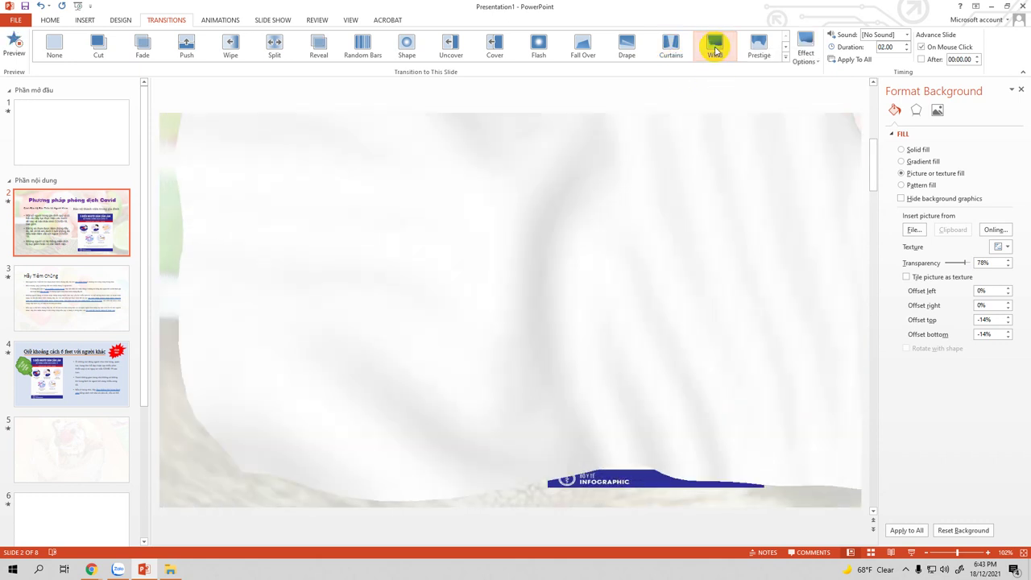
click(757, 50)
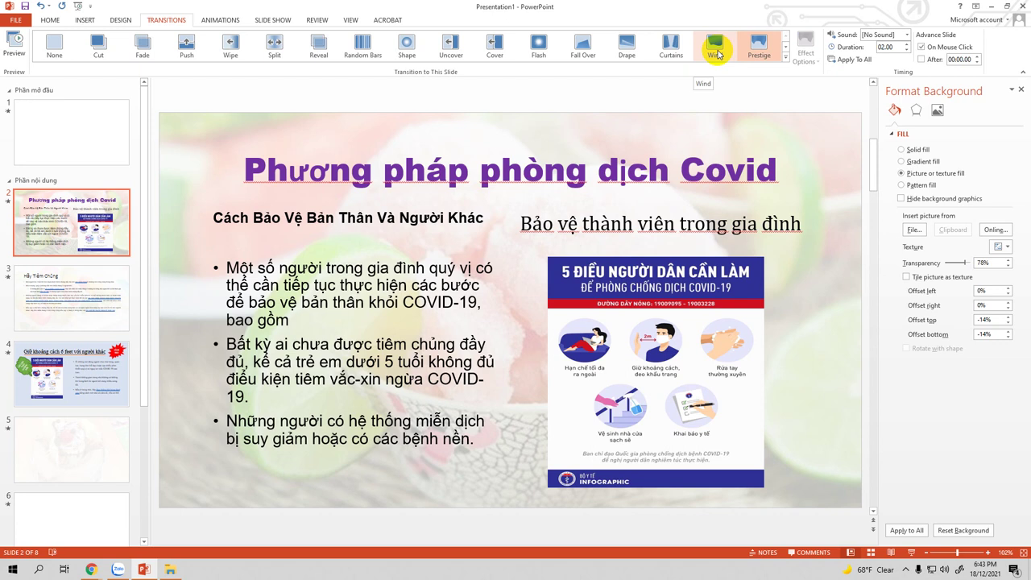
click(716, 50)
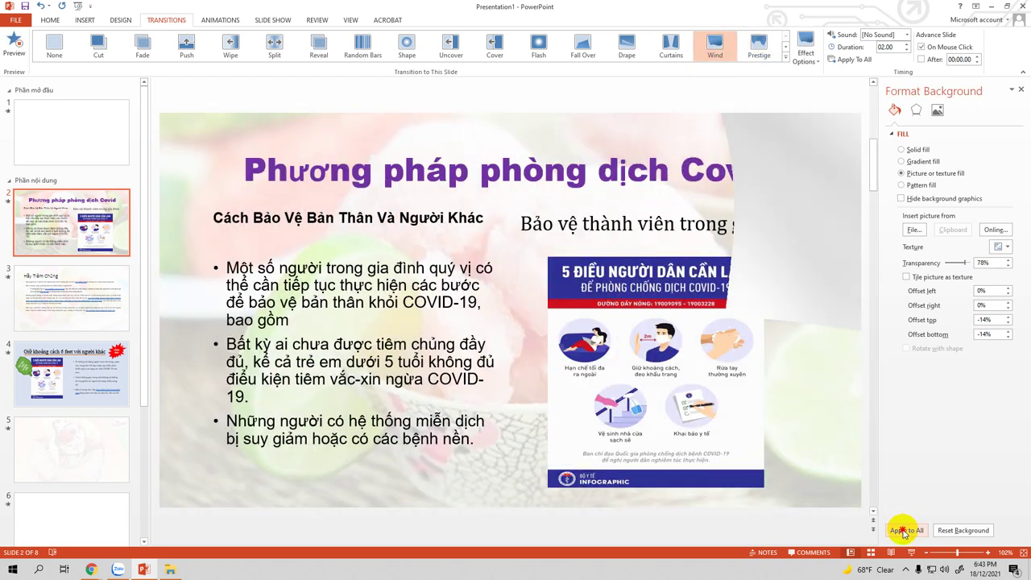
Apply slide 2's background to all slides, then undo so slide 5 keeps its 93% food photo.
click(904, 530)
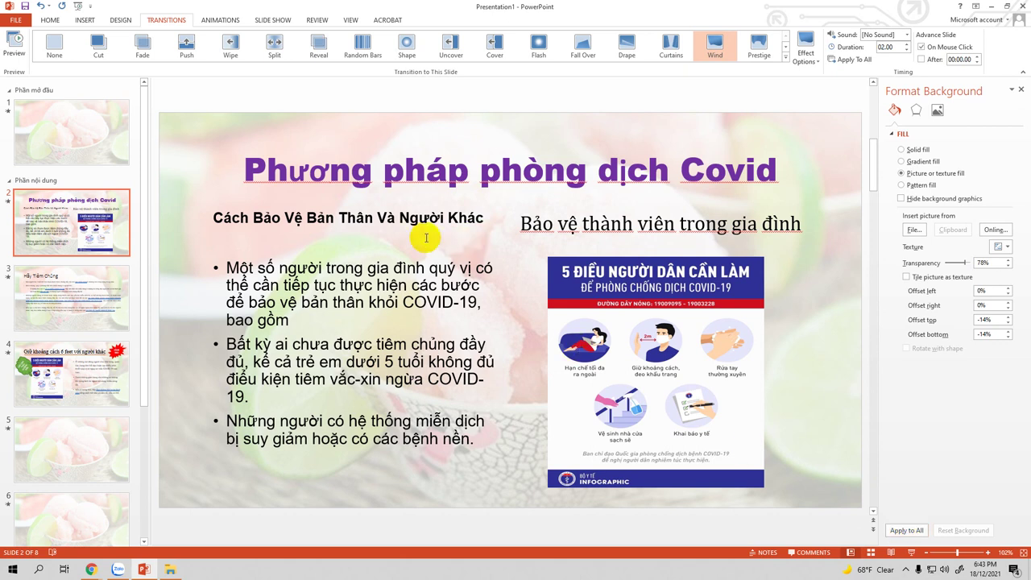
scroll(257, 262, up, 3)
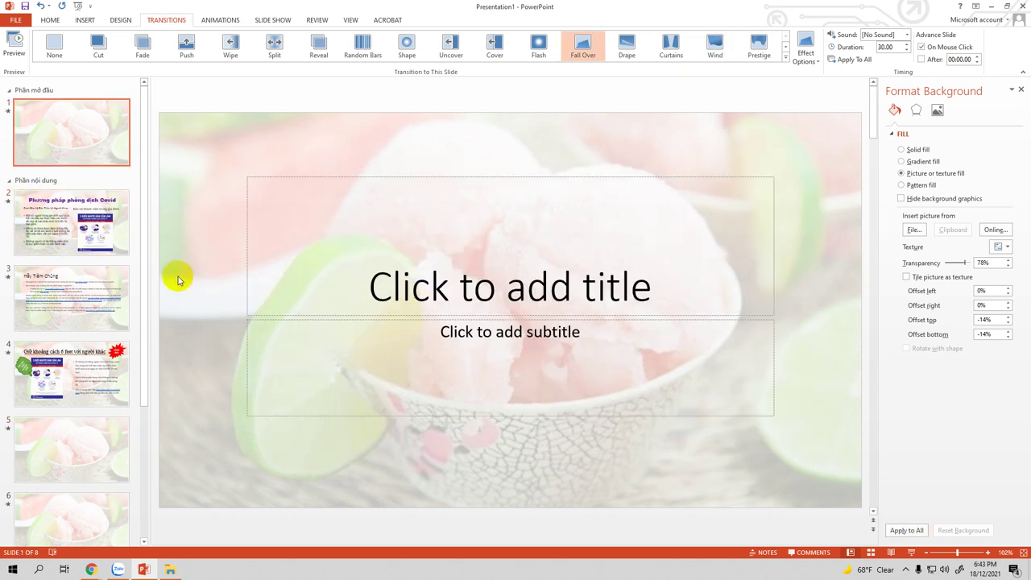
click(129, 432)
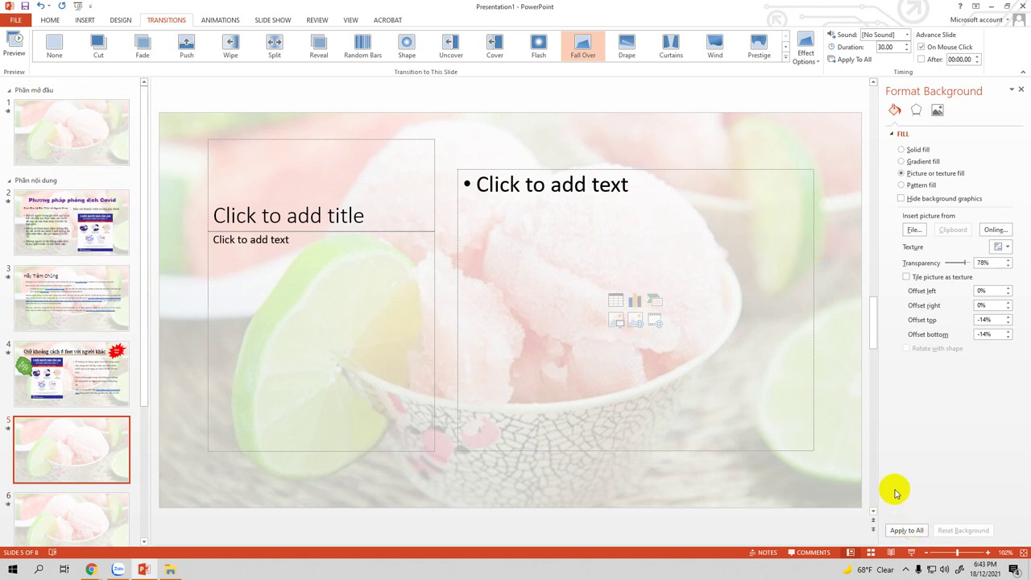
key(ctrl+z)
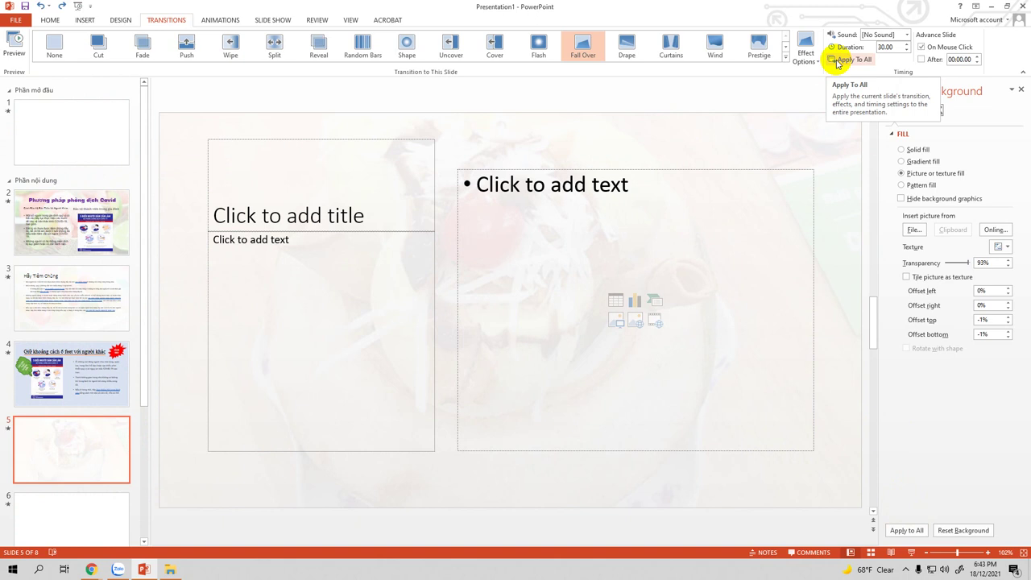
Compare the backgrounds of slides 2, 4, 1 and 3, then open slide 4.
click(571, 169)
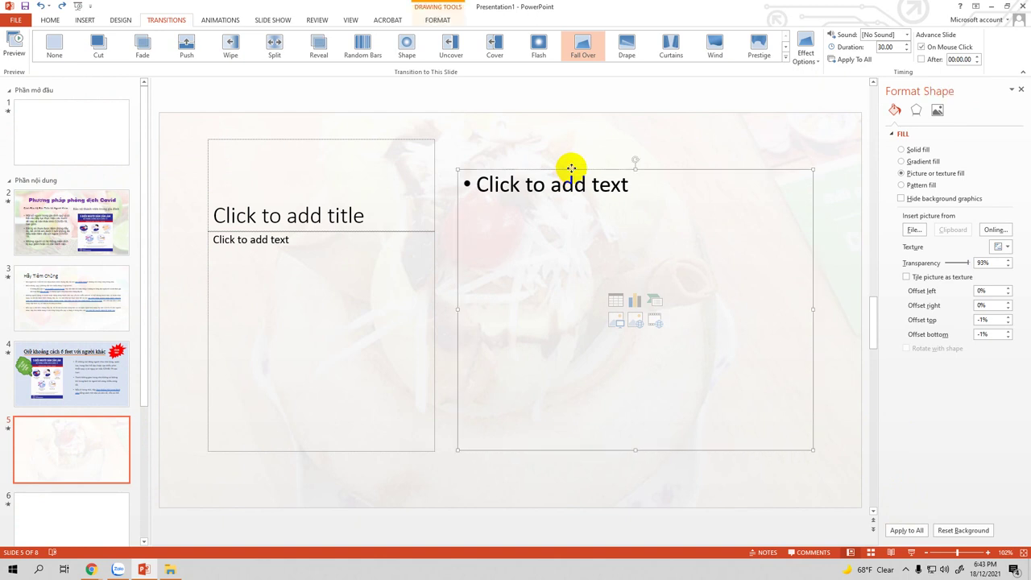
click(65, 232)
click(72, 370)
click(54, 220)
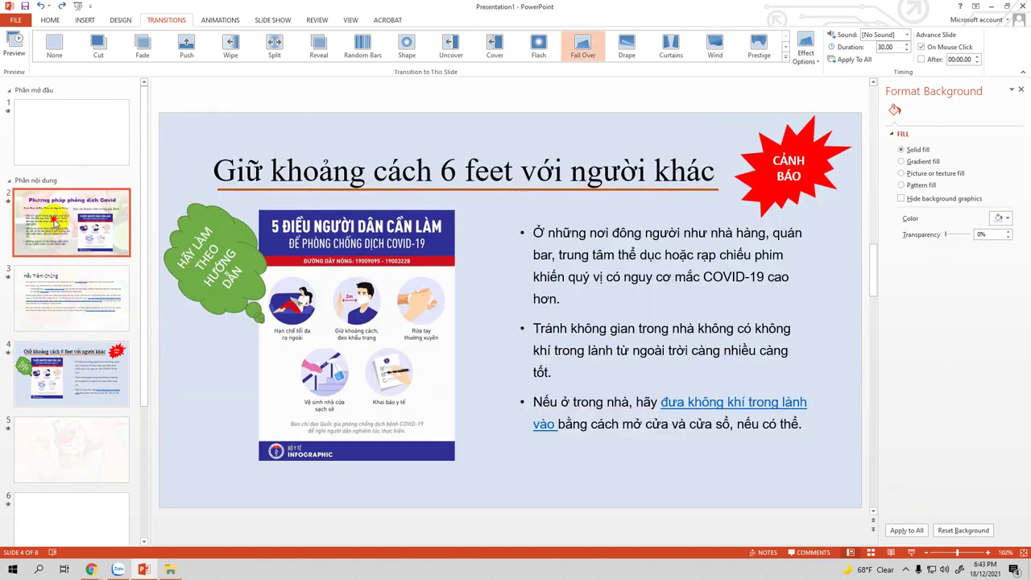
key(Down)
key(Down)
key(Down)
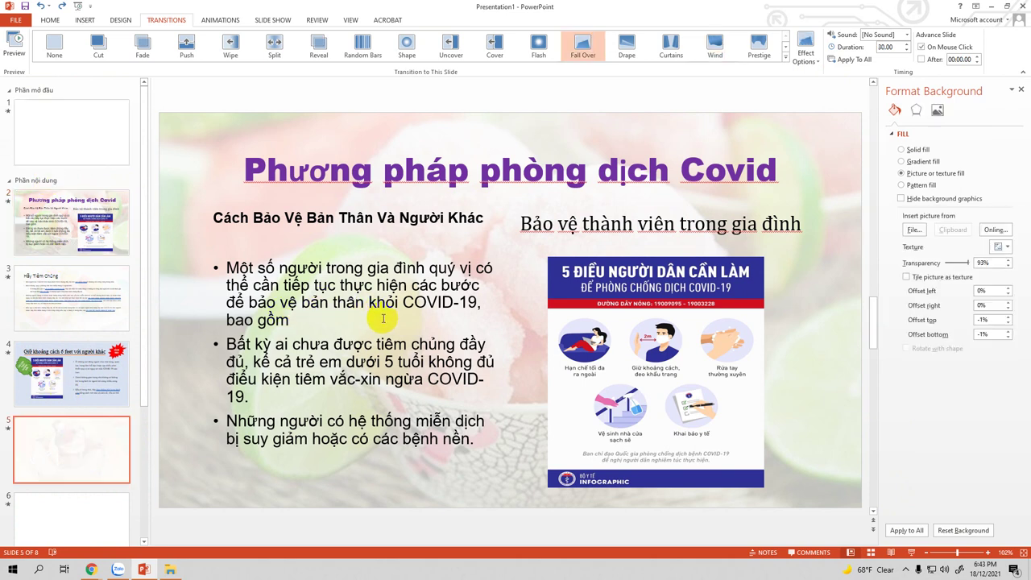
key(Home)
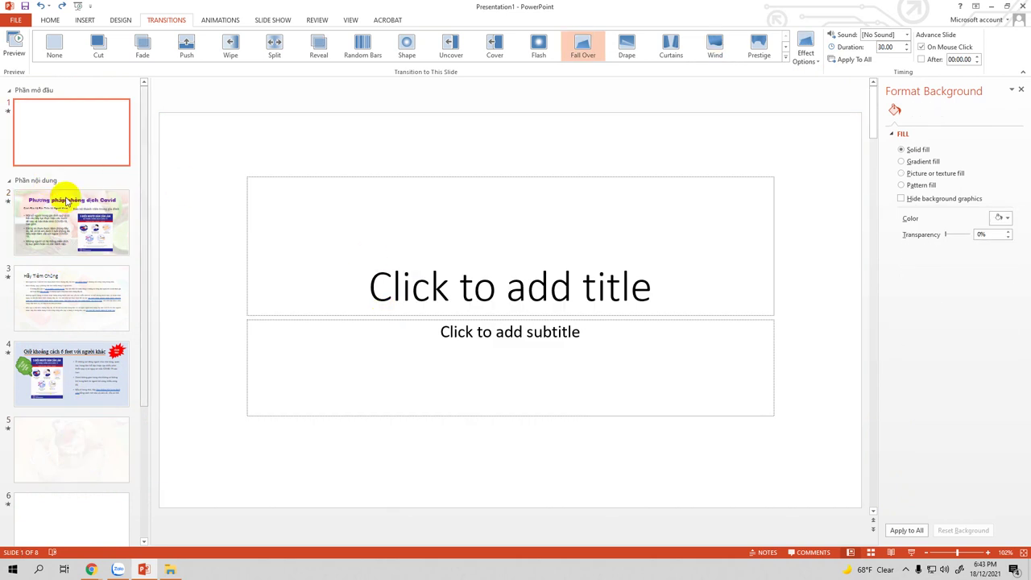
click(66, 232)
click(67, 312)
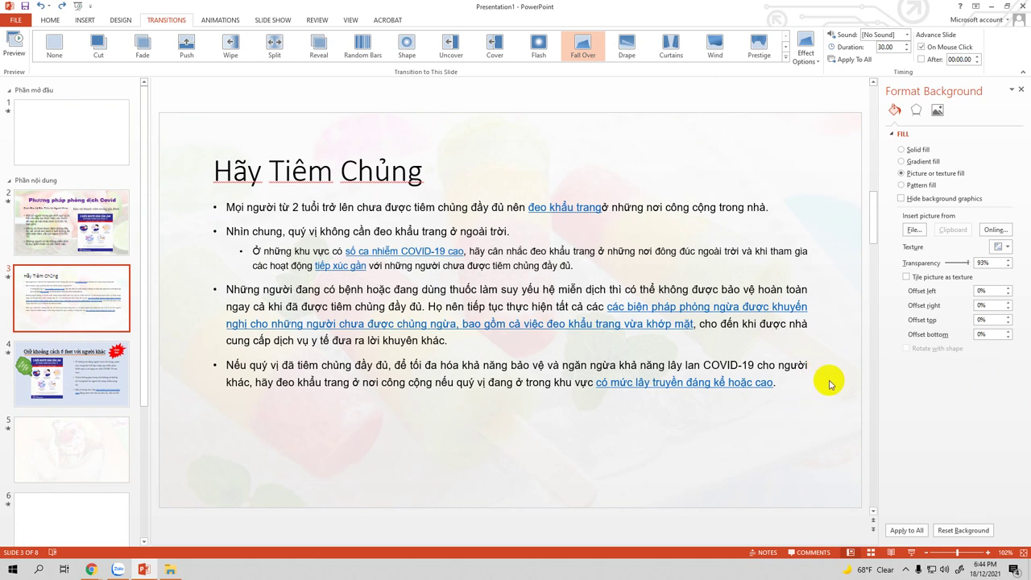
click(794, 387)
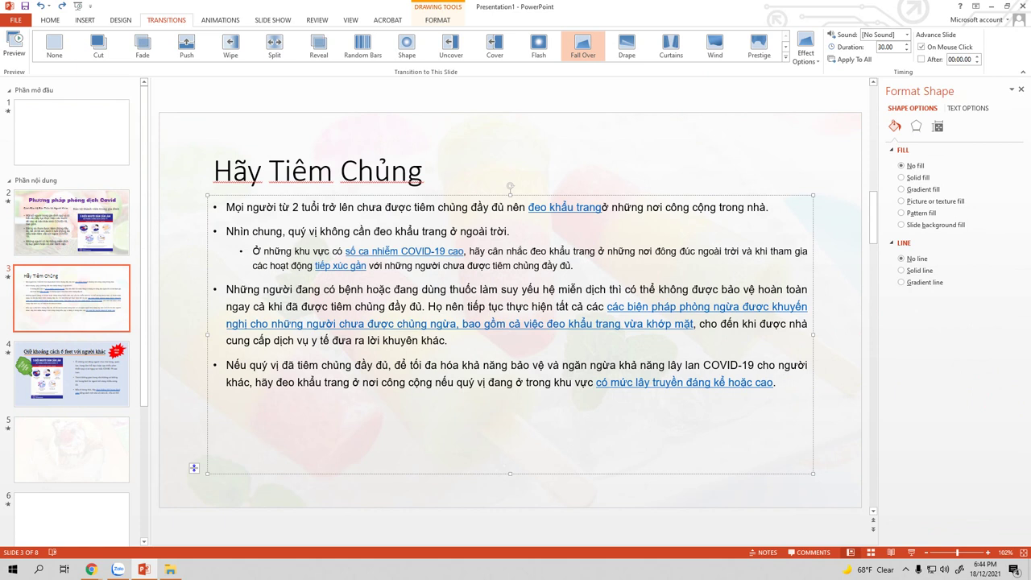
click(71, 364)
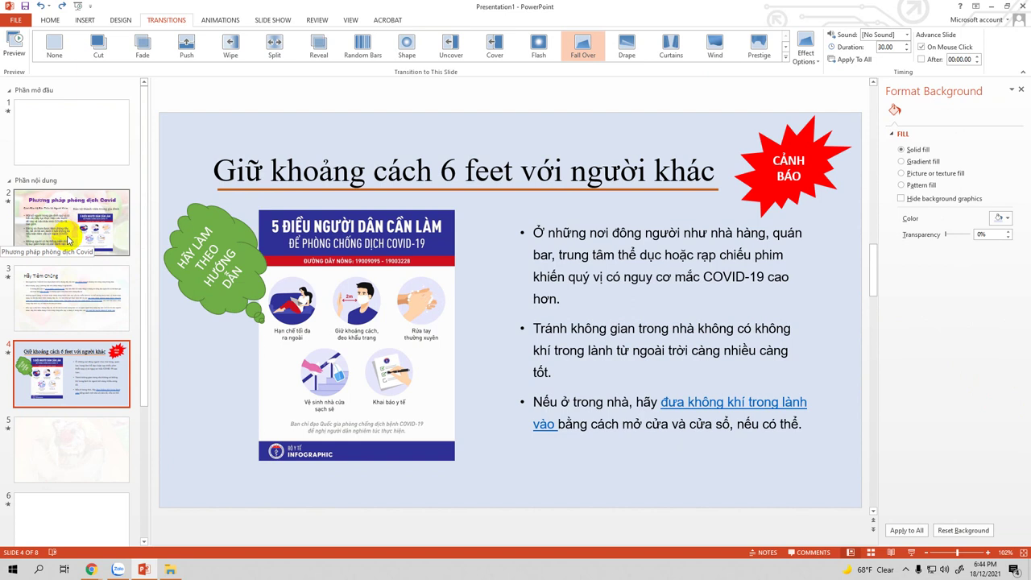